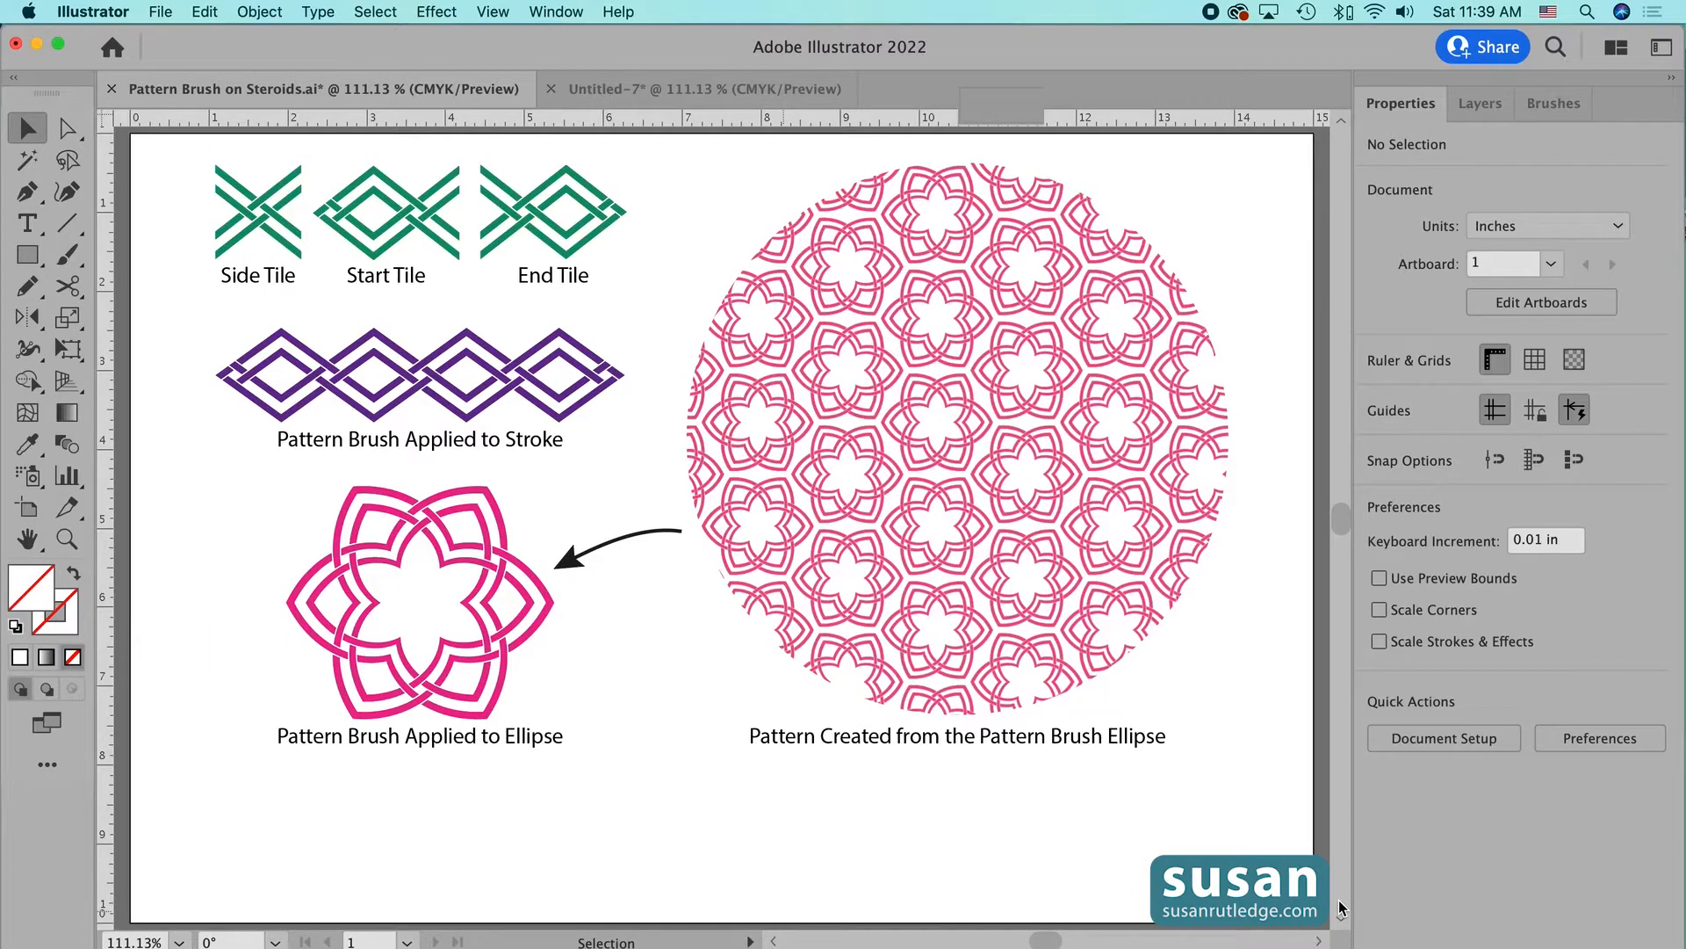
- In the blank untitled document, create a rectangle 4.5 in wide and 0.6 in high
click(692, 89)
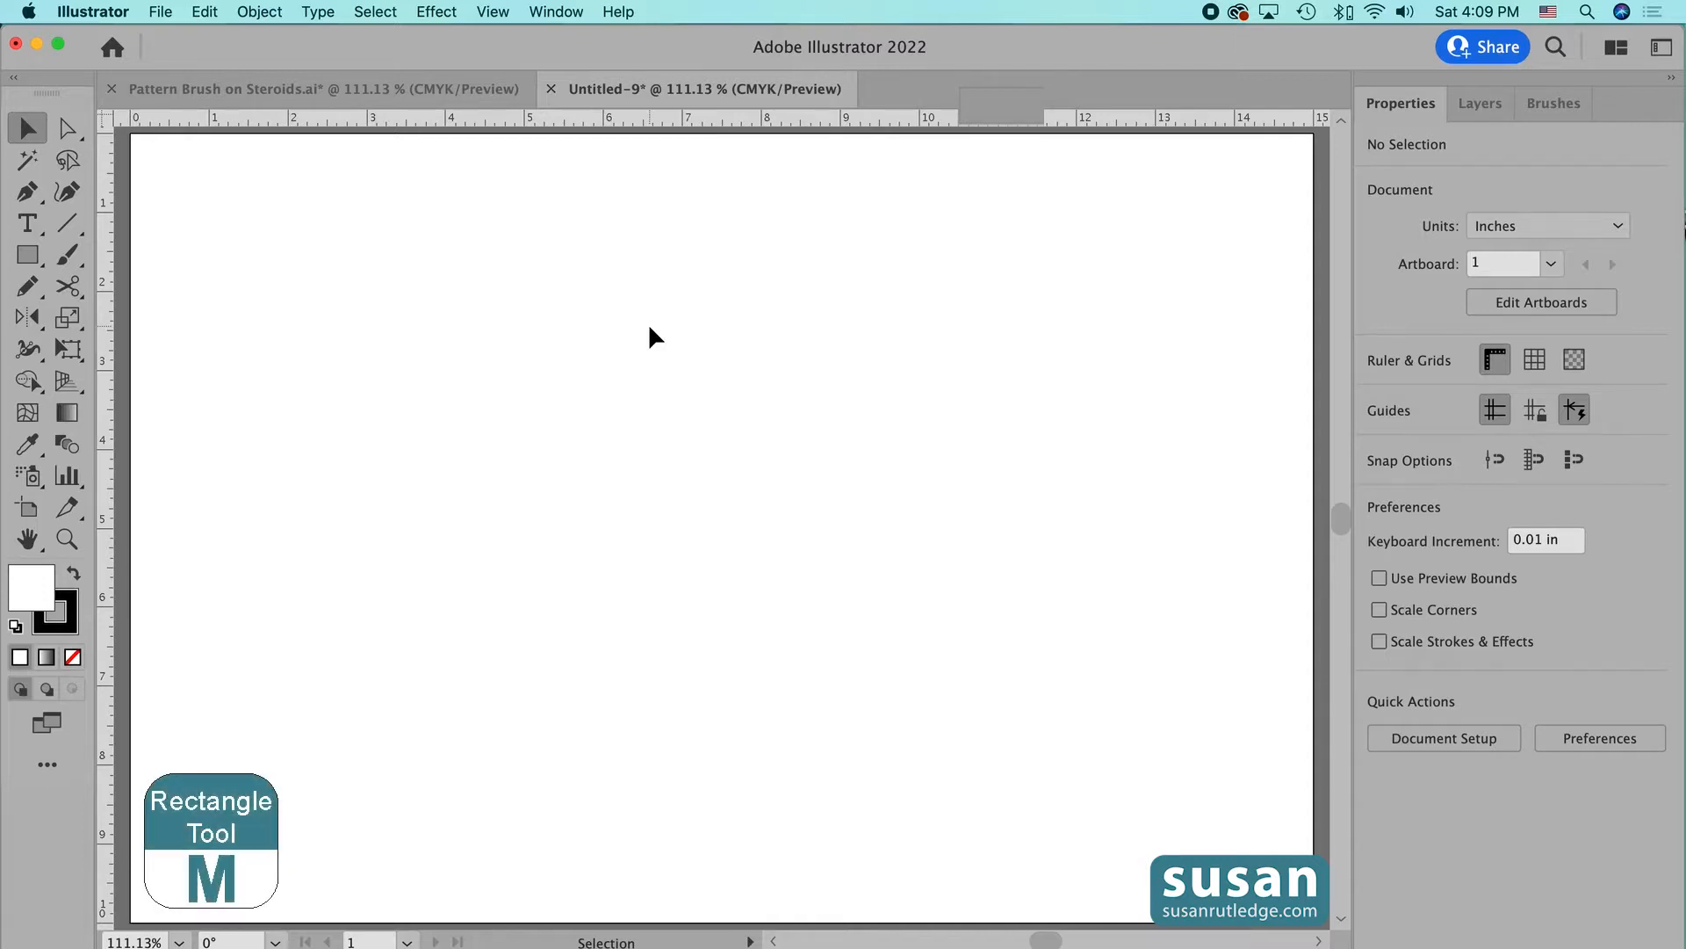
key(m)
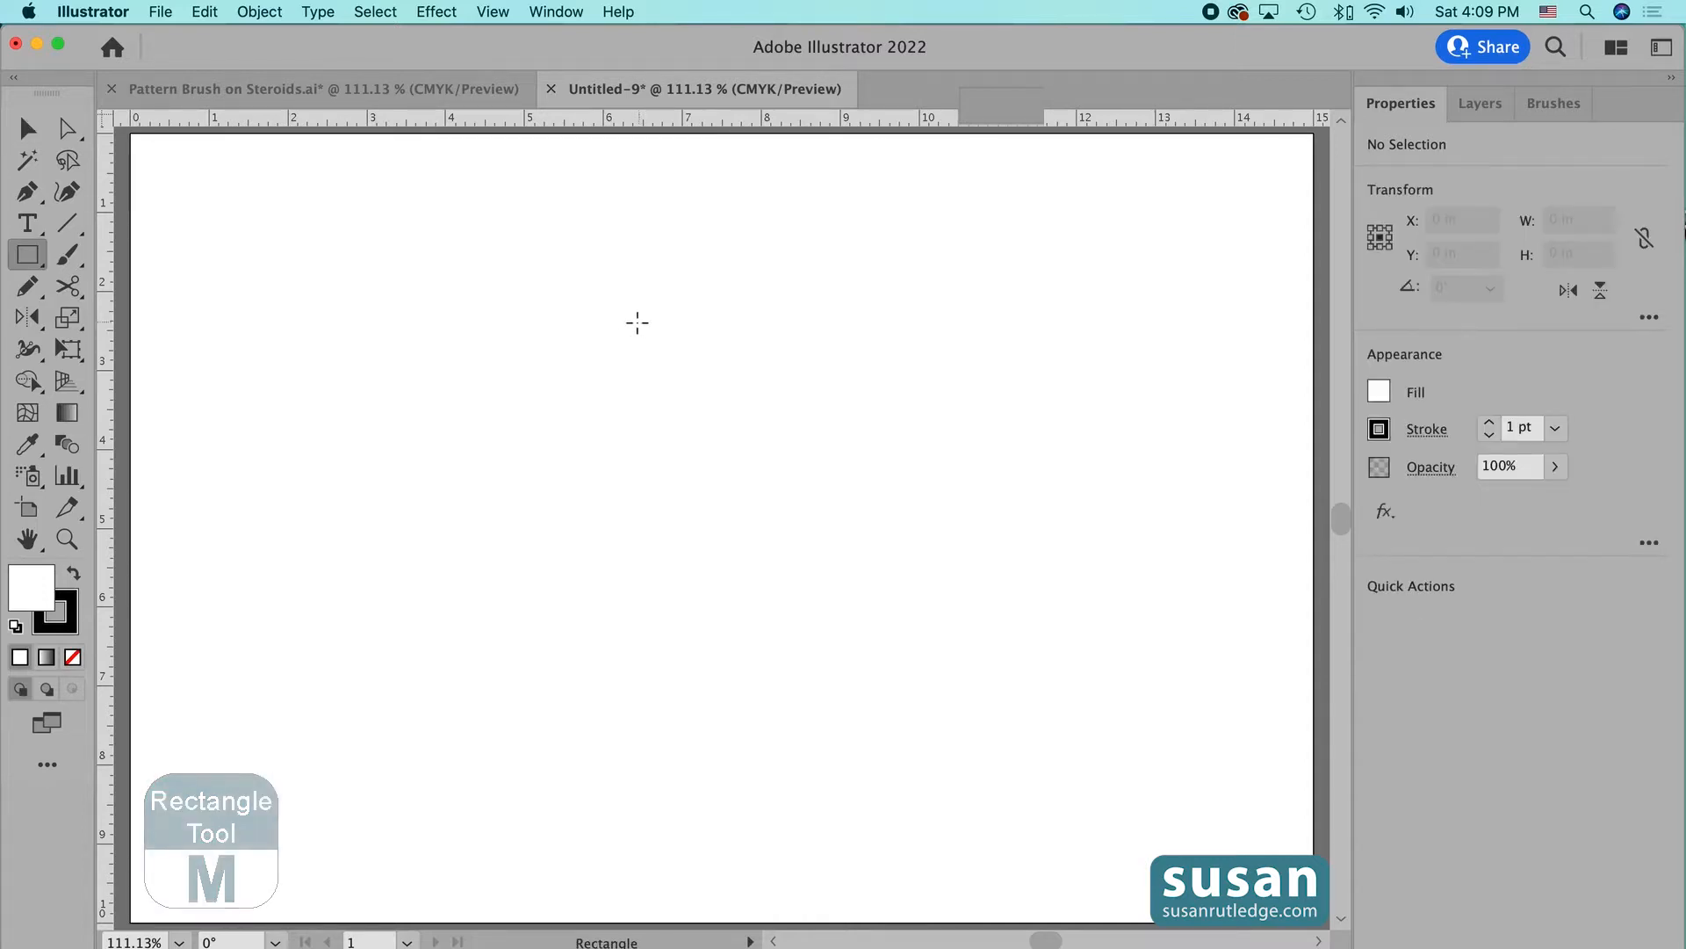
click(595, 301)
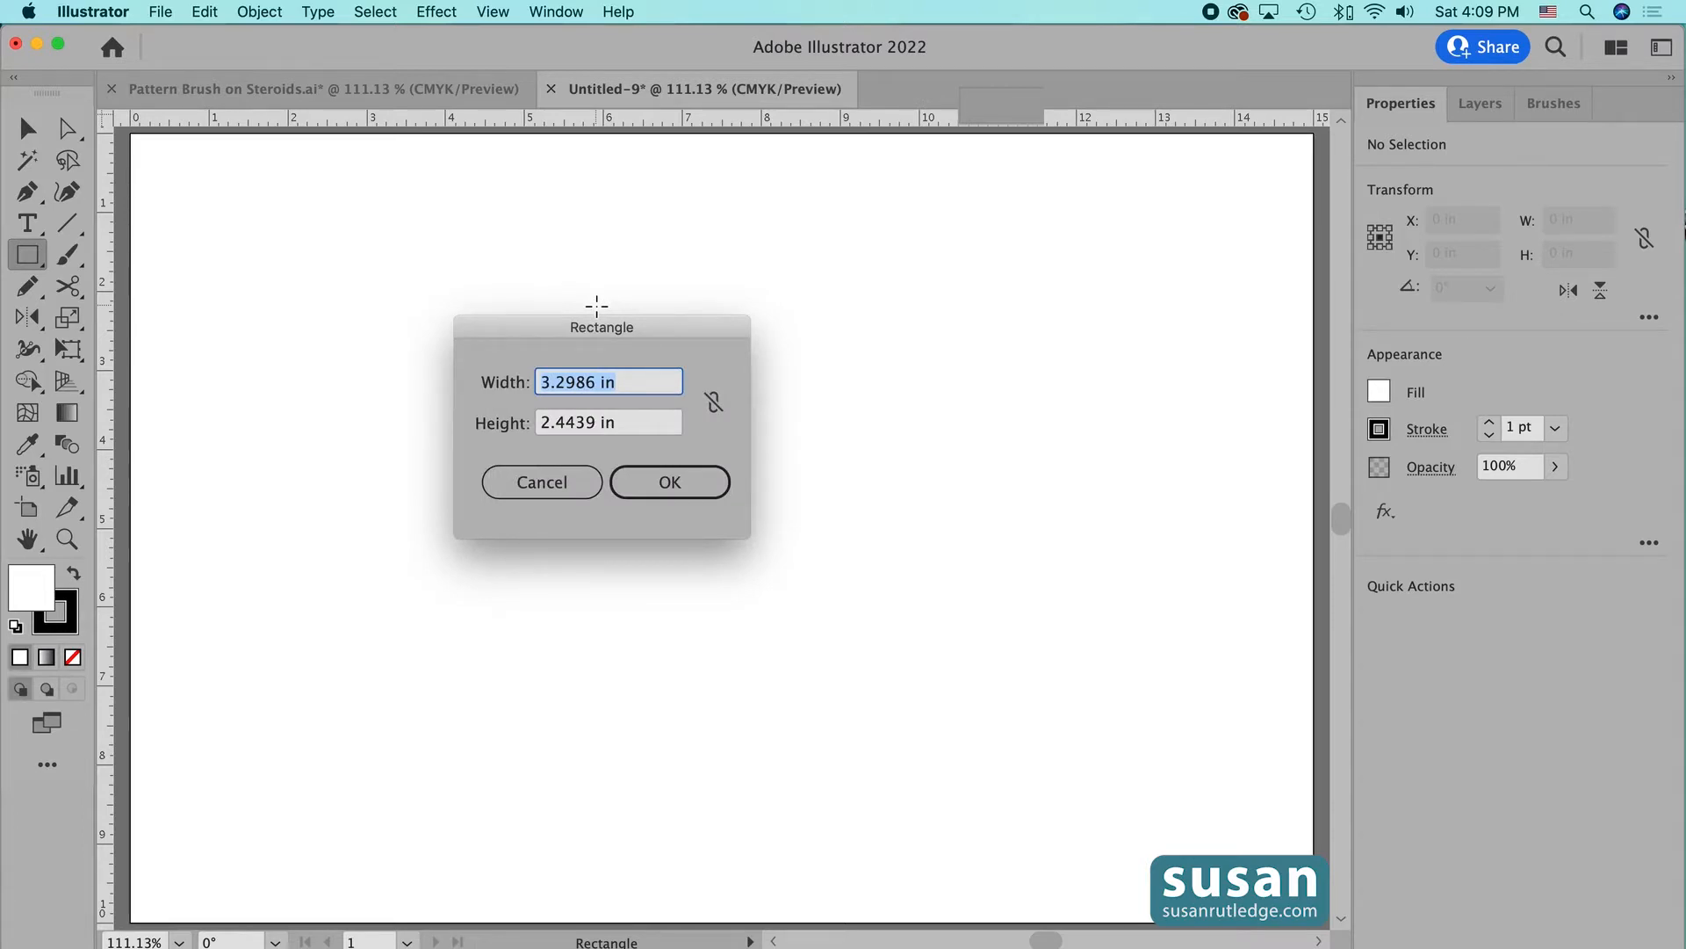
text(4.5)
key(Tab)
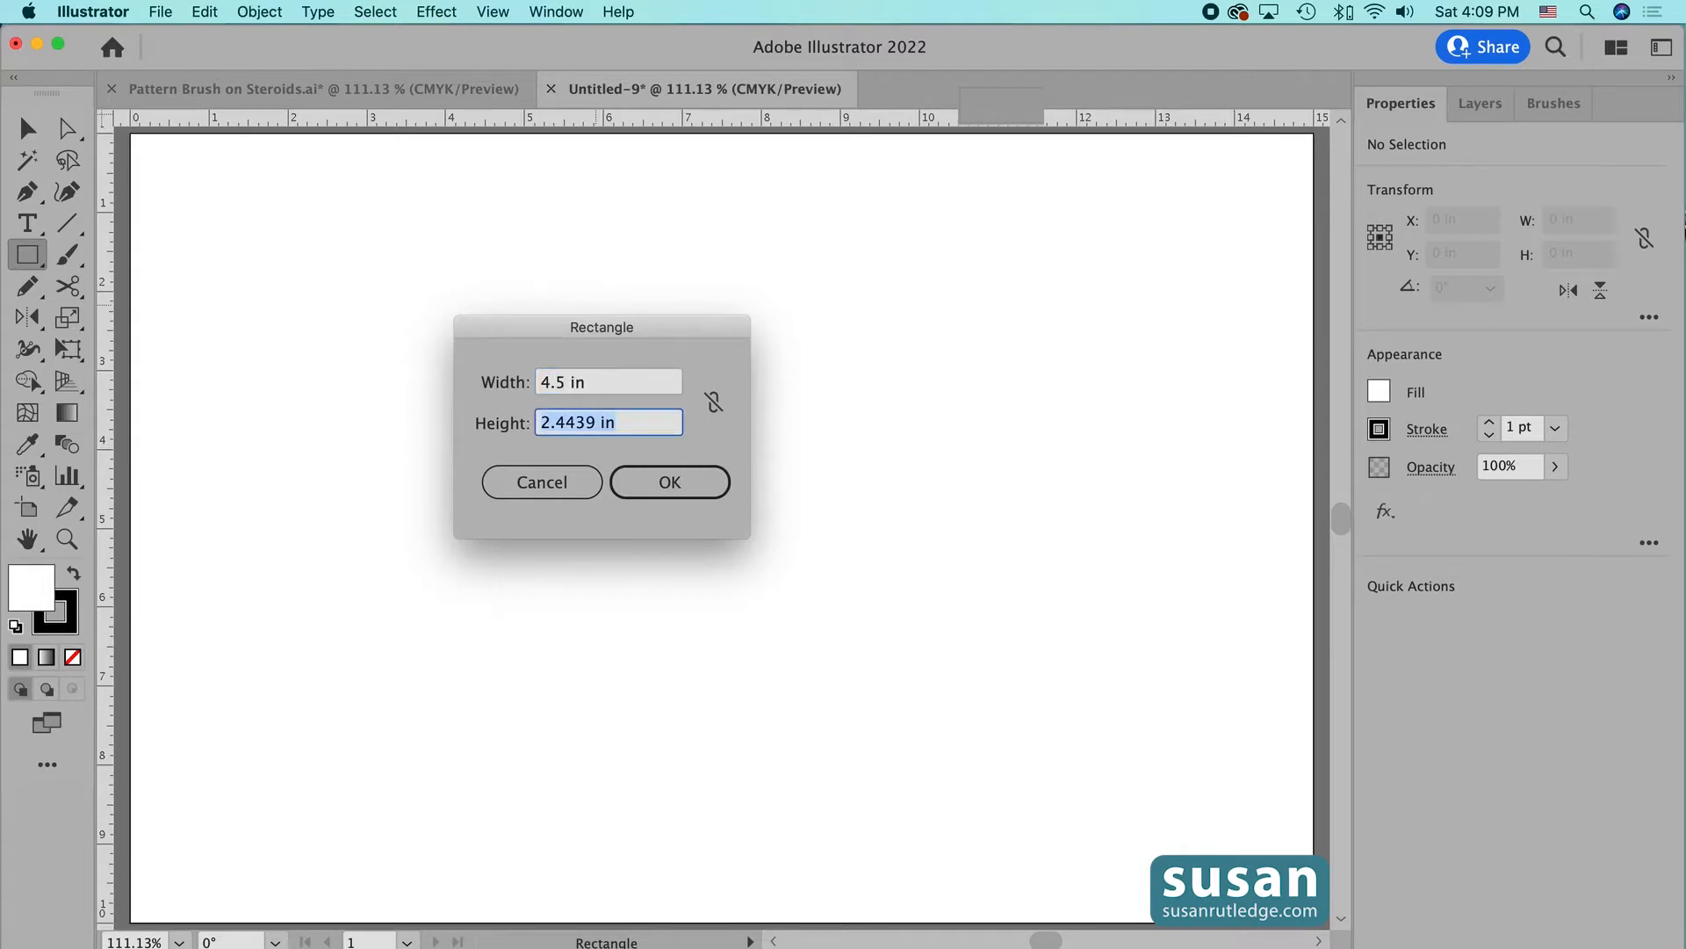
text(.6)
click(708, 480)
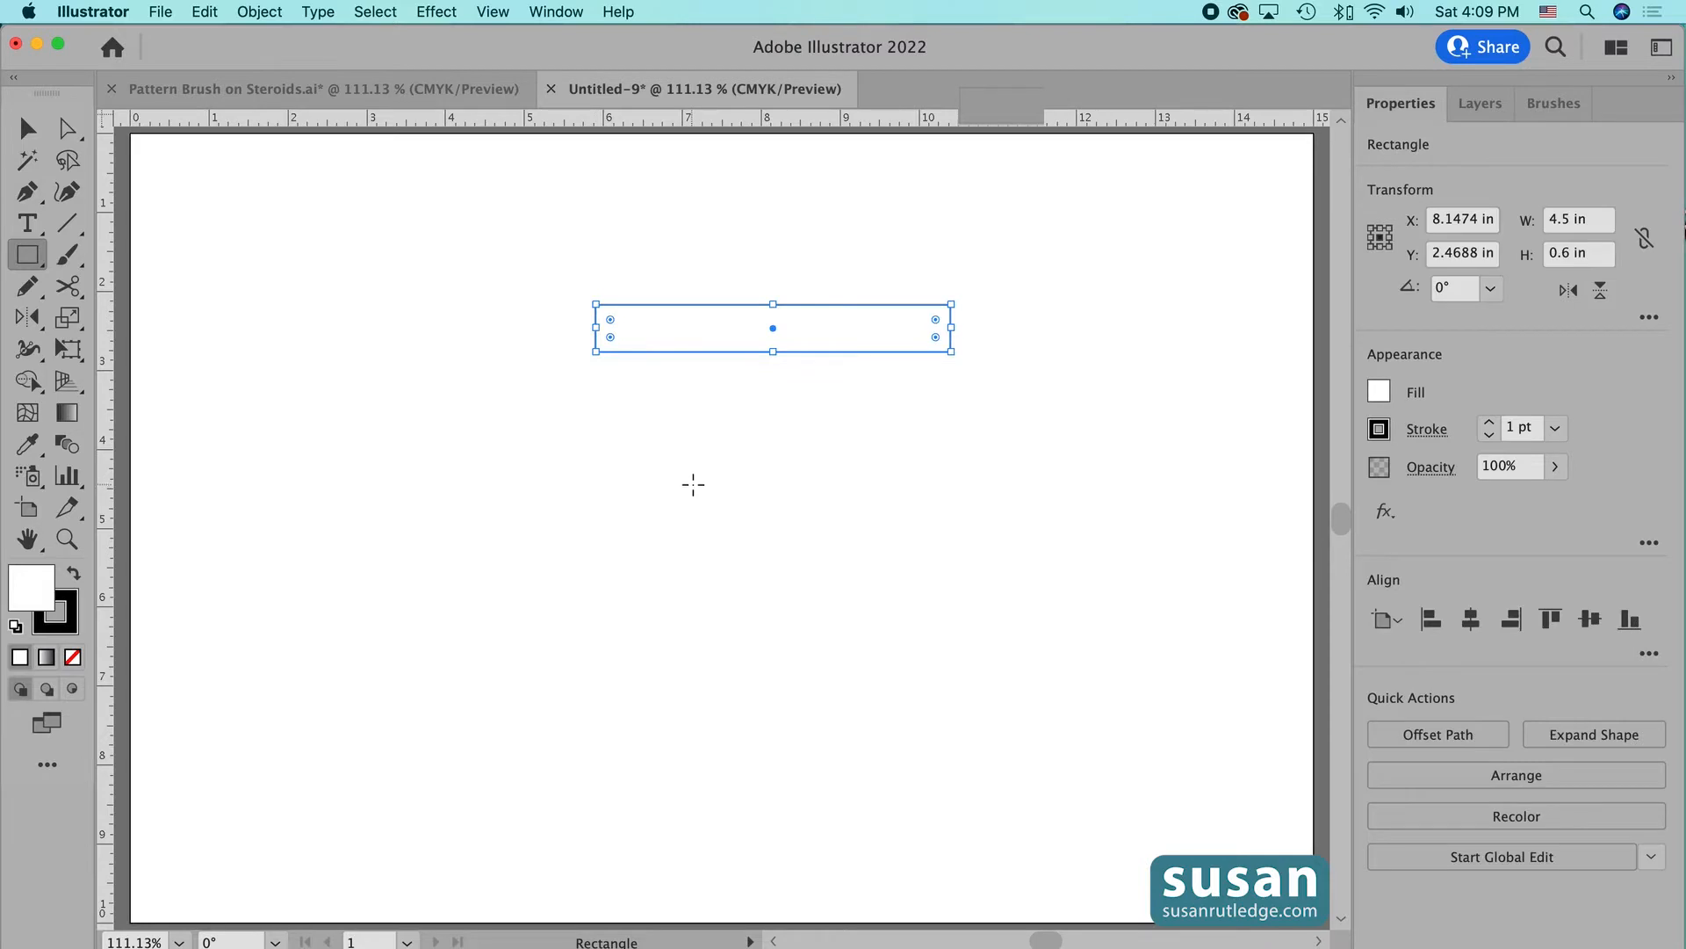
- Fill the rectangle with CMYK Magenta and reduce its stroke until it has none
click(1379, 391)
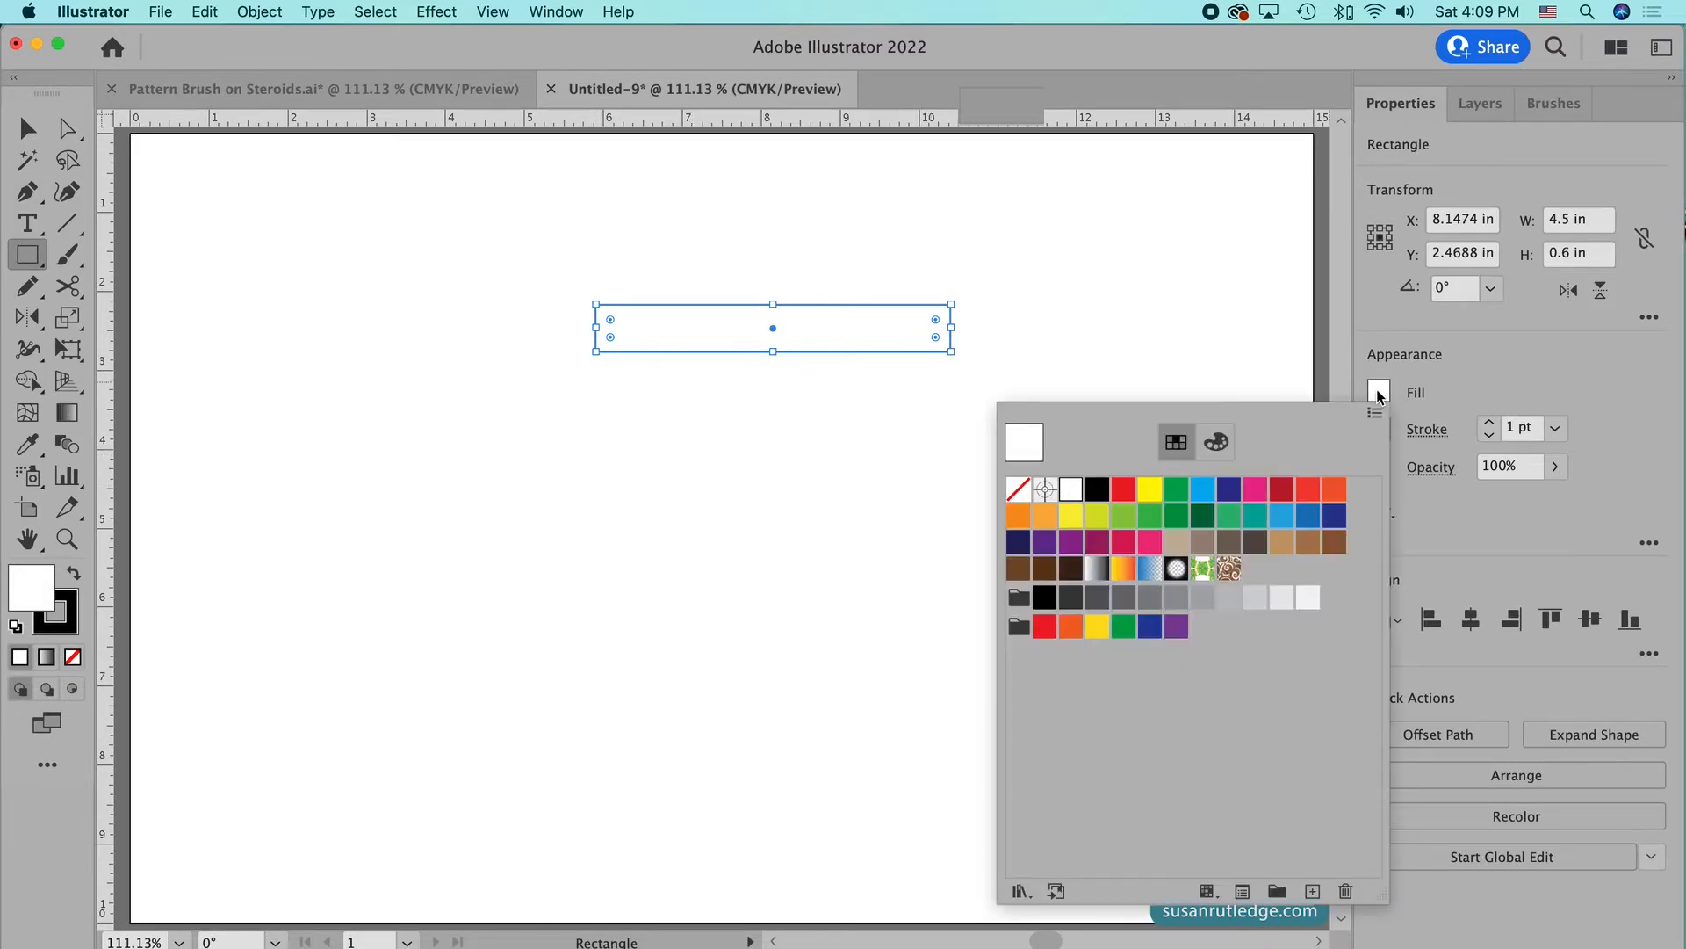
click(1257, 490)
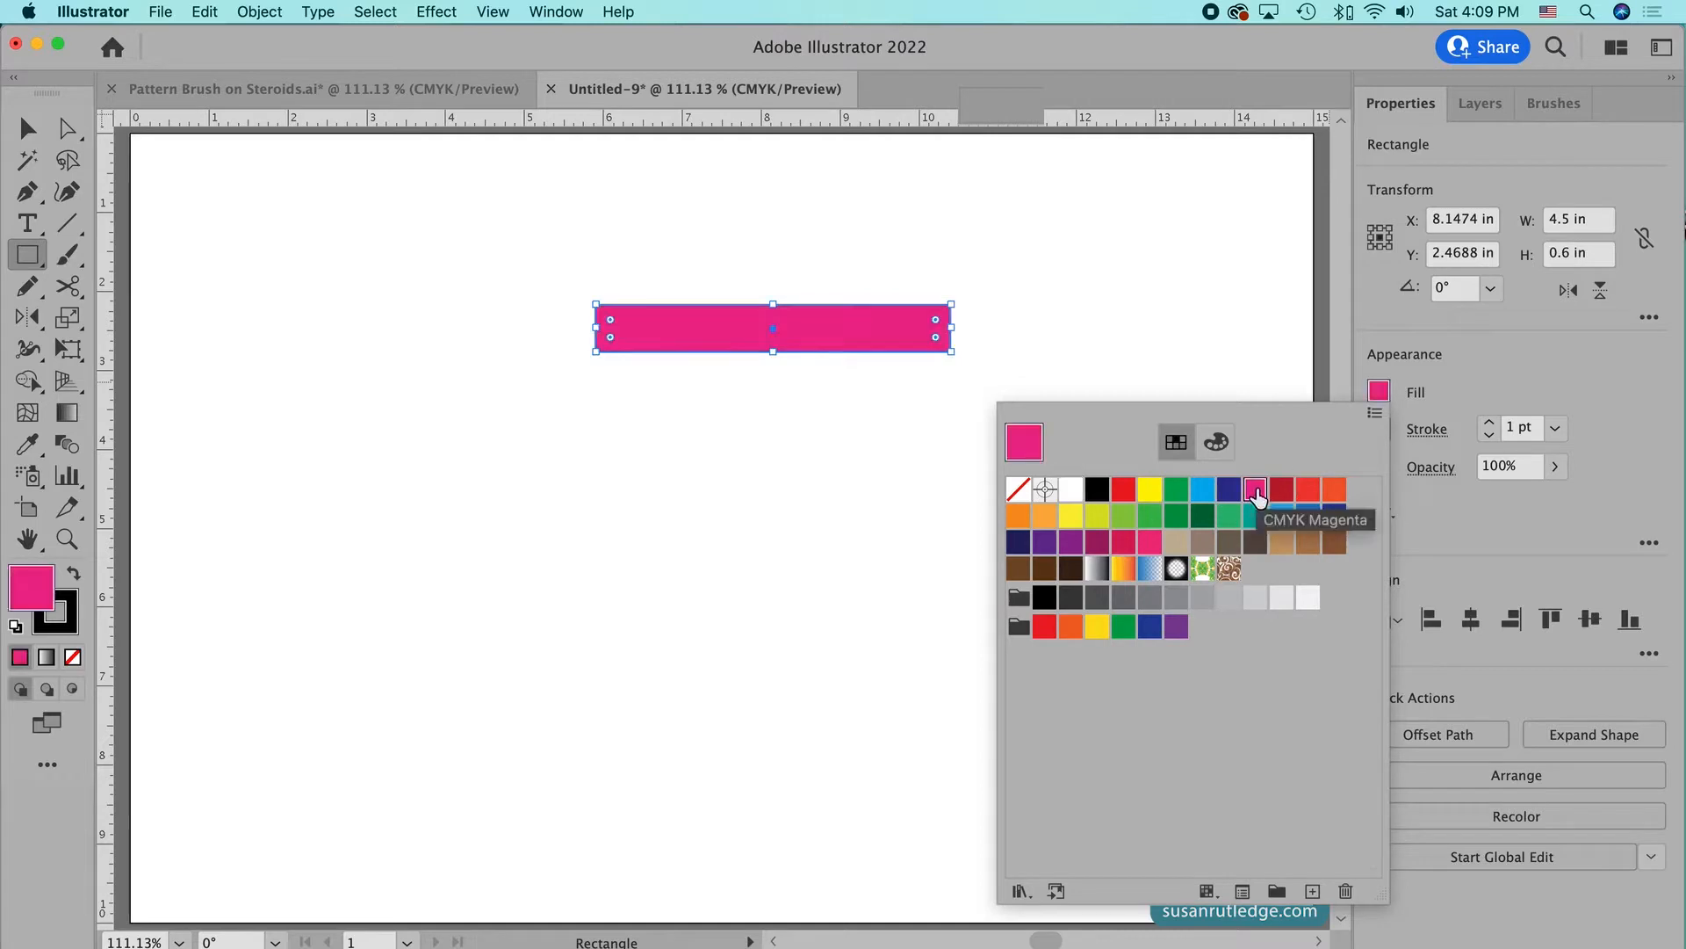
click(1490, 384)
click(1490, 436)
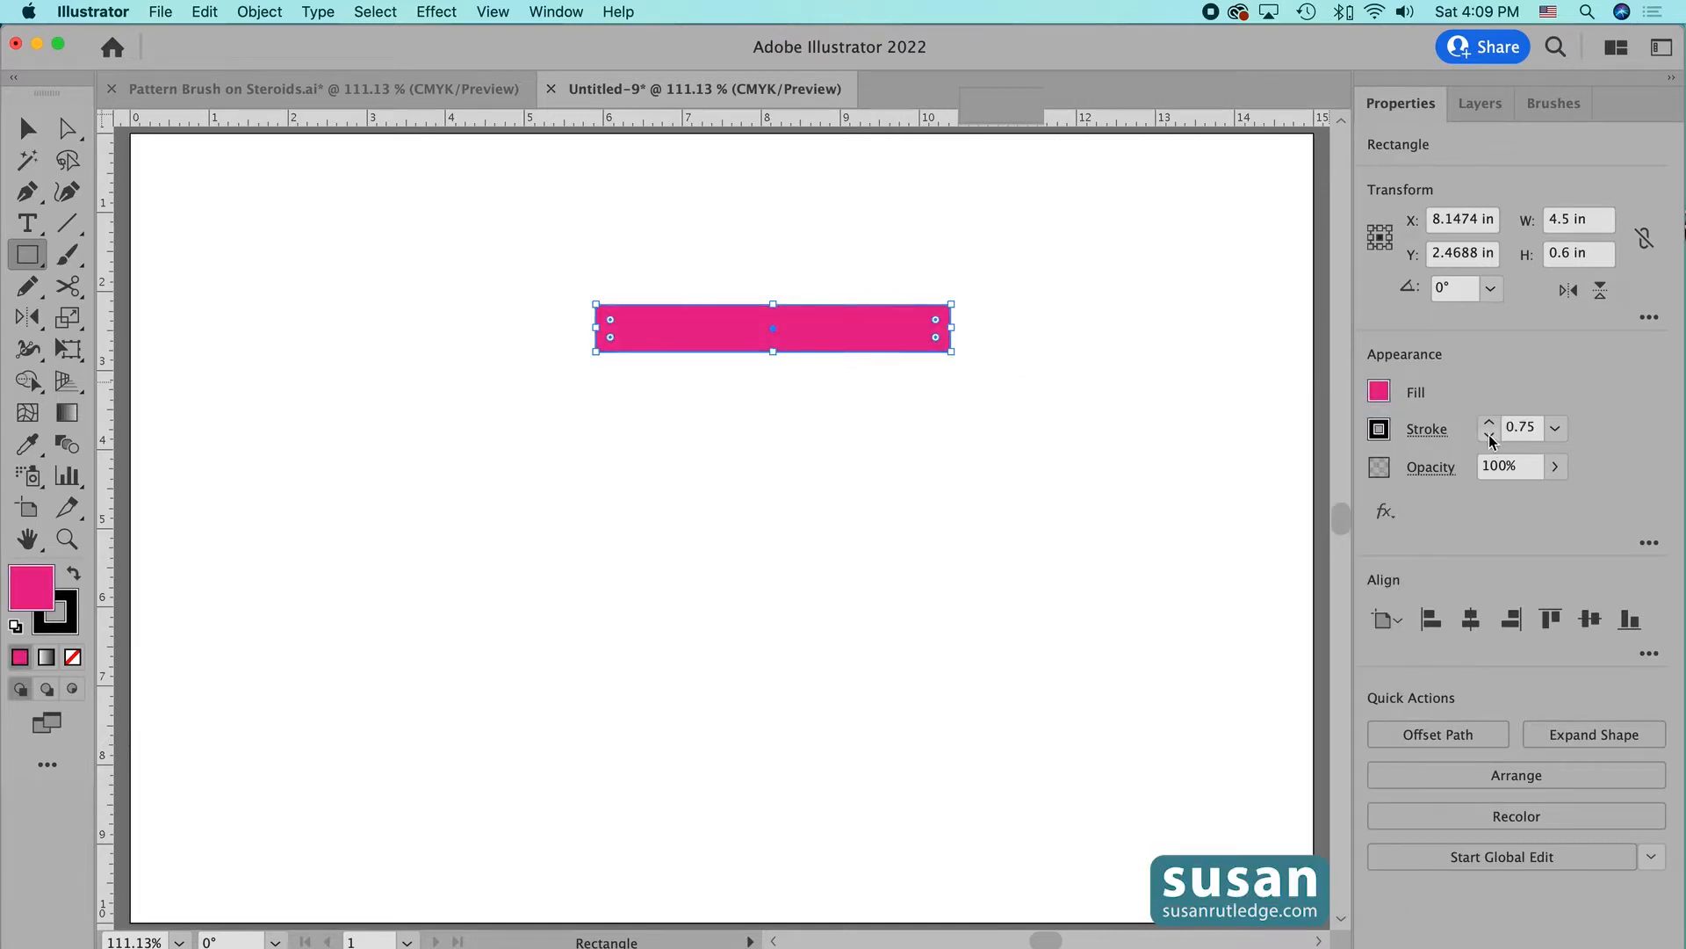
click(1489, 436)
click(1490, 436)
click(1490, 436)
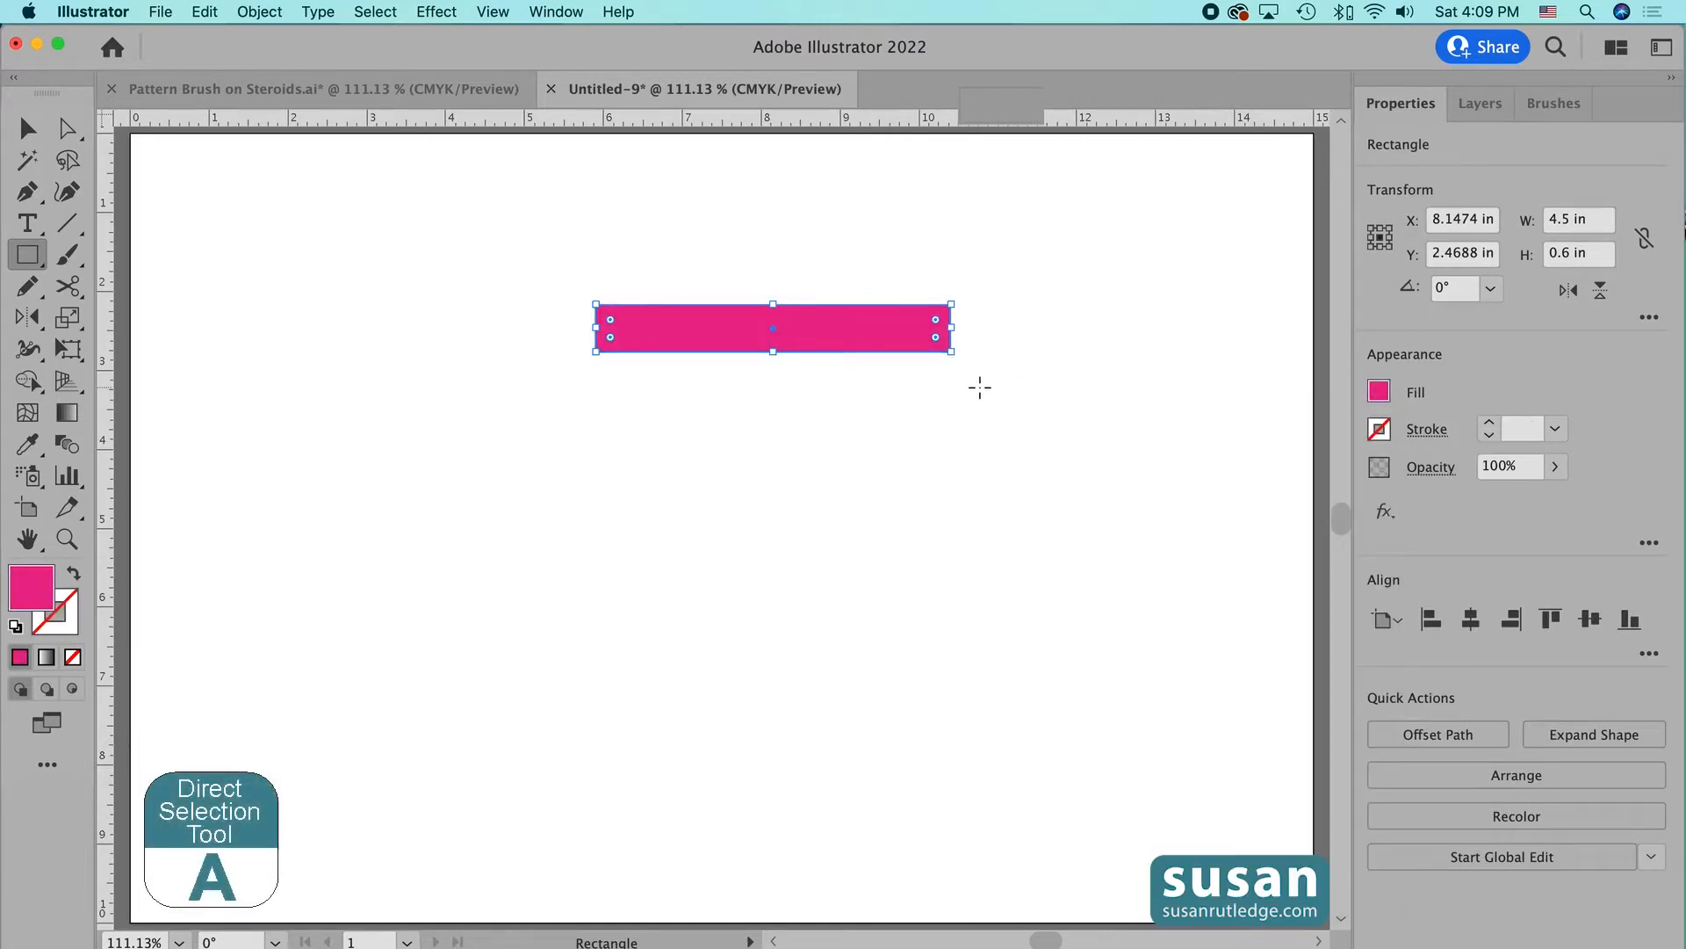
- Move only the rectangle's right-end anchor points 0 in horizontally and -3 in vertically, and reposition the slanted bar fully on the artboard
key(a)
drag(894, 259, 964, 412)
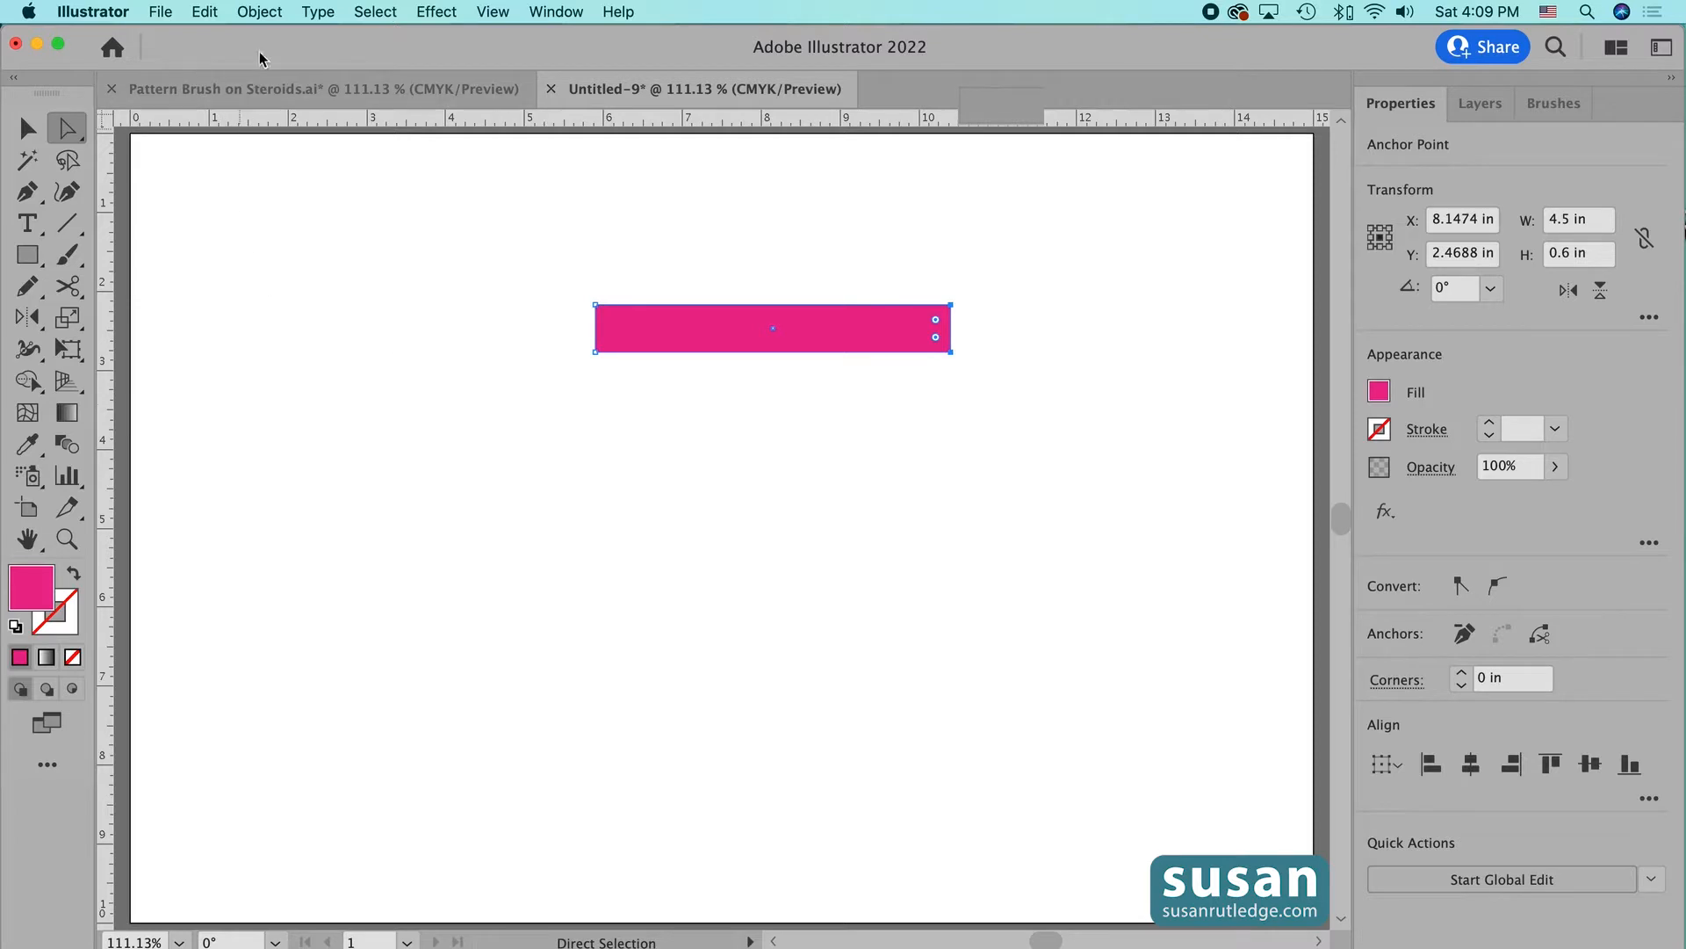
click(260, 12)
mouse_move(264, 37)
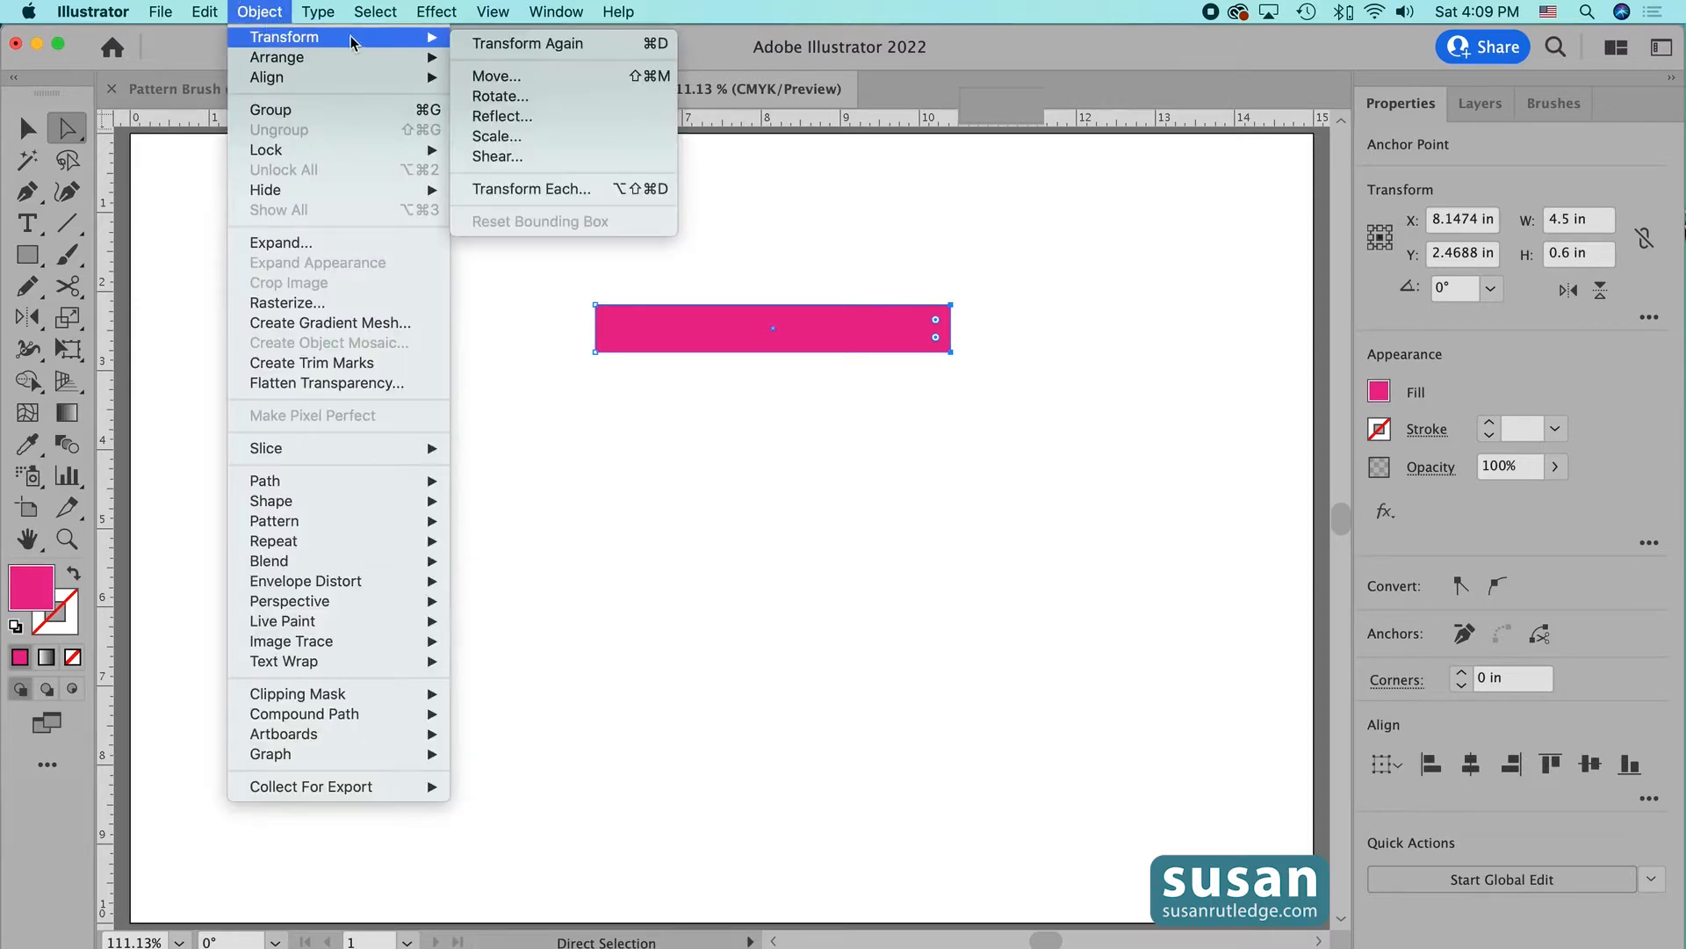
click(497, 76)
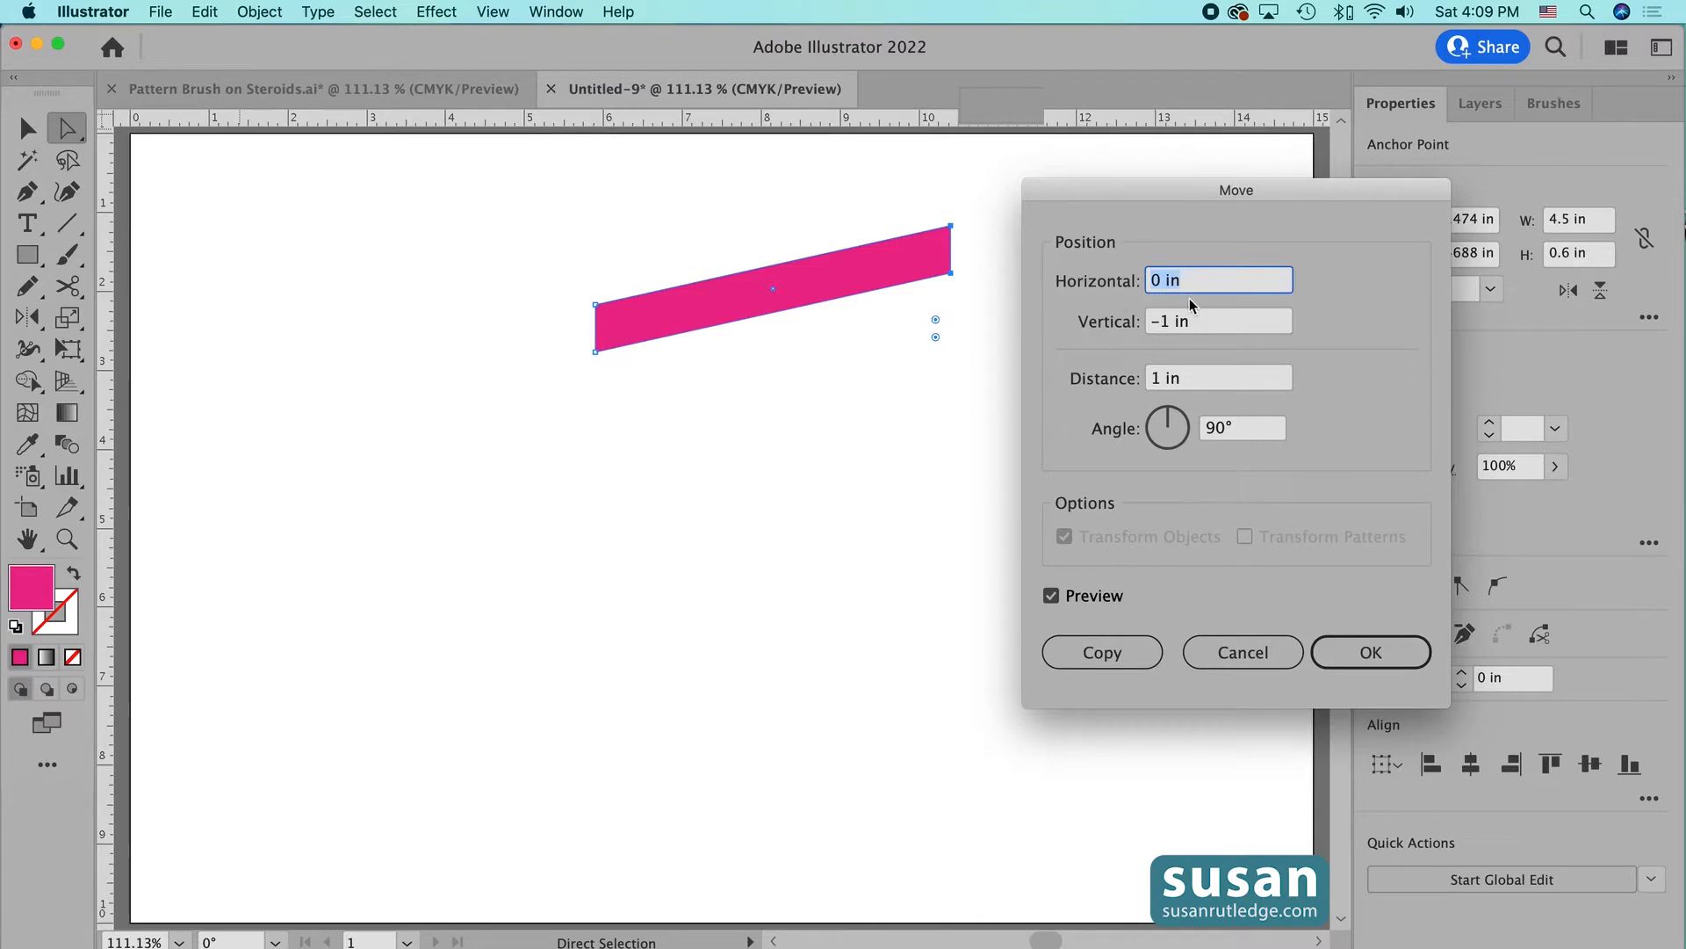
click(1144, 322)
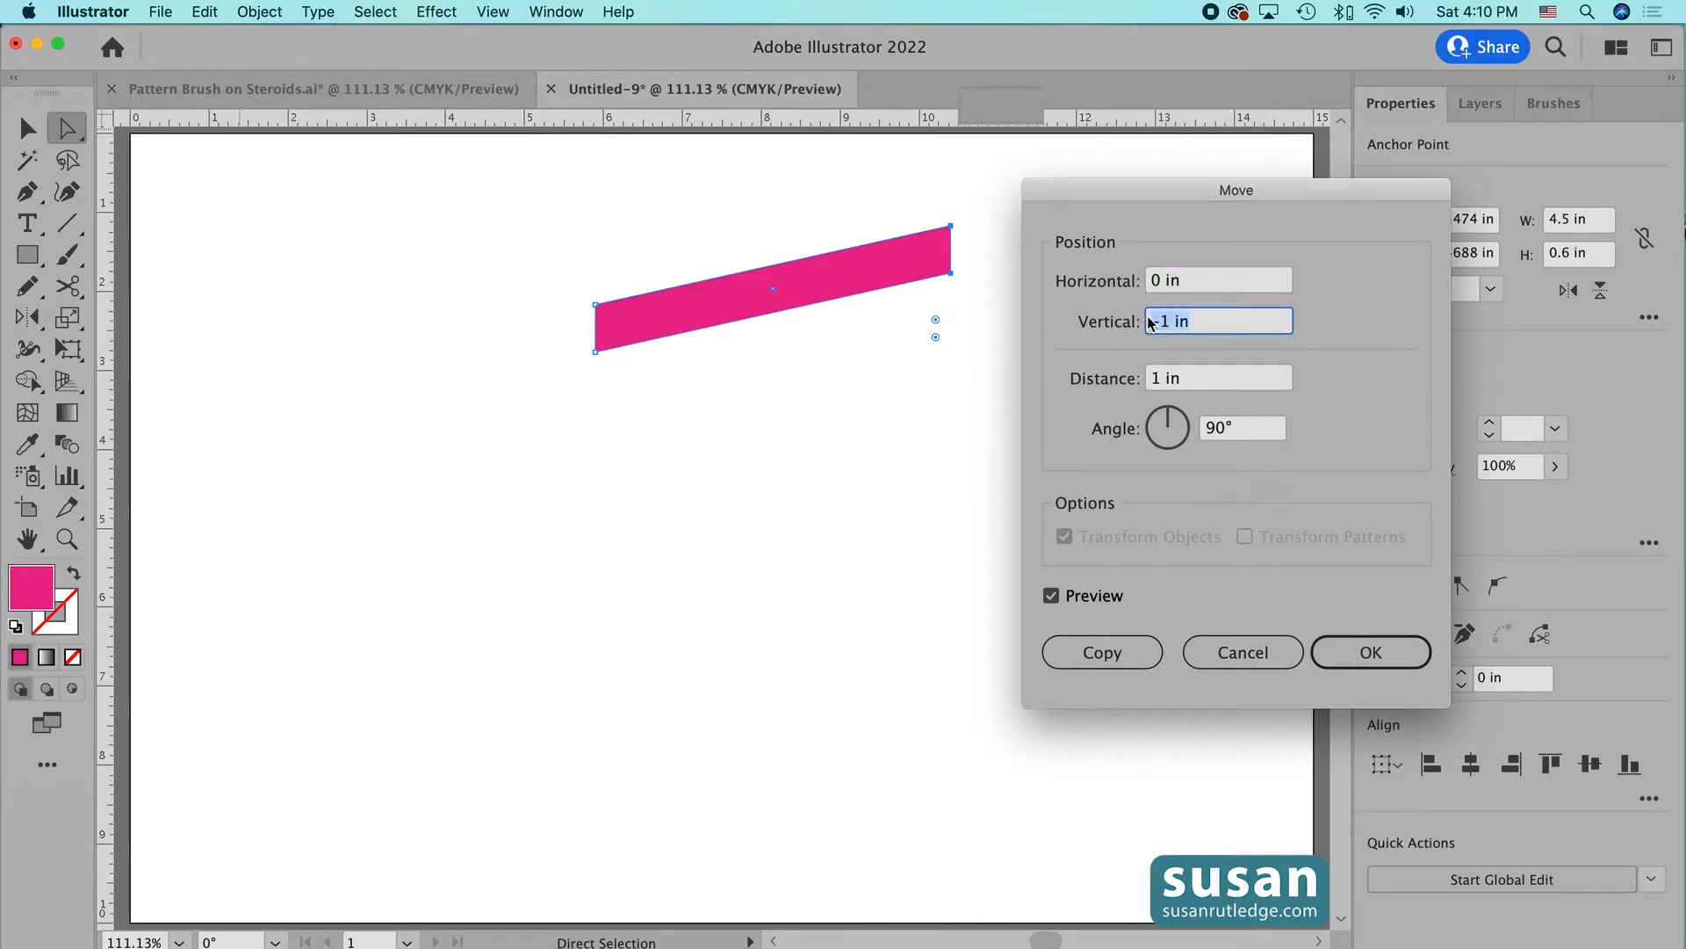
text(-3)
click(1367, 654)
key(v)
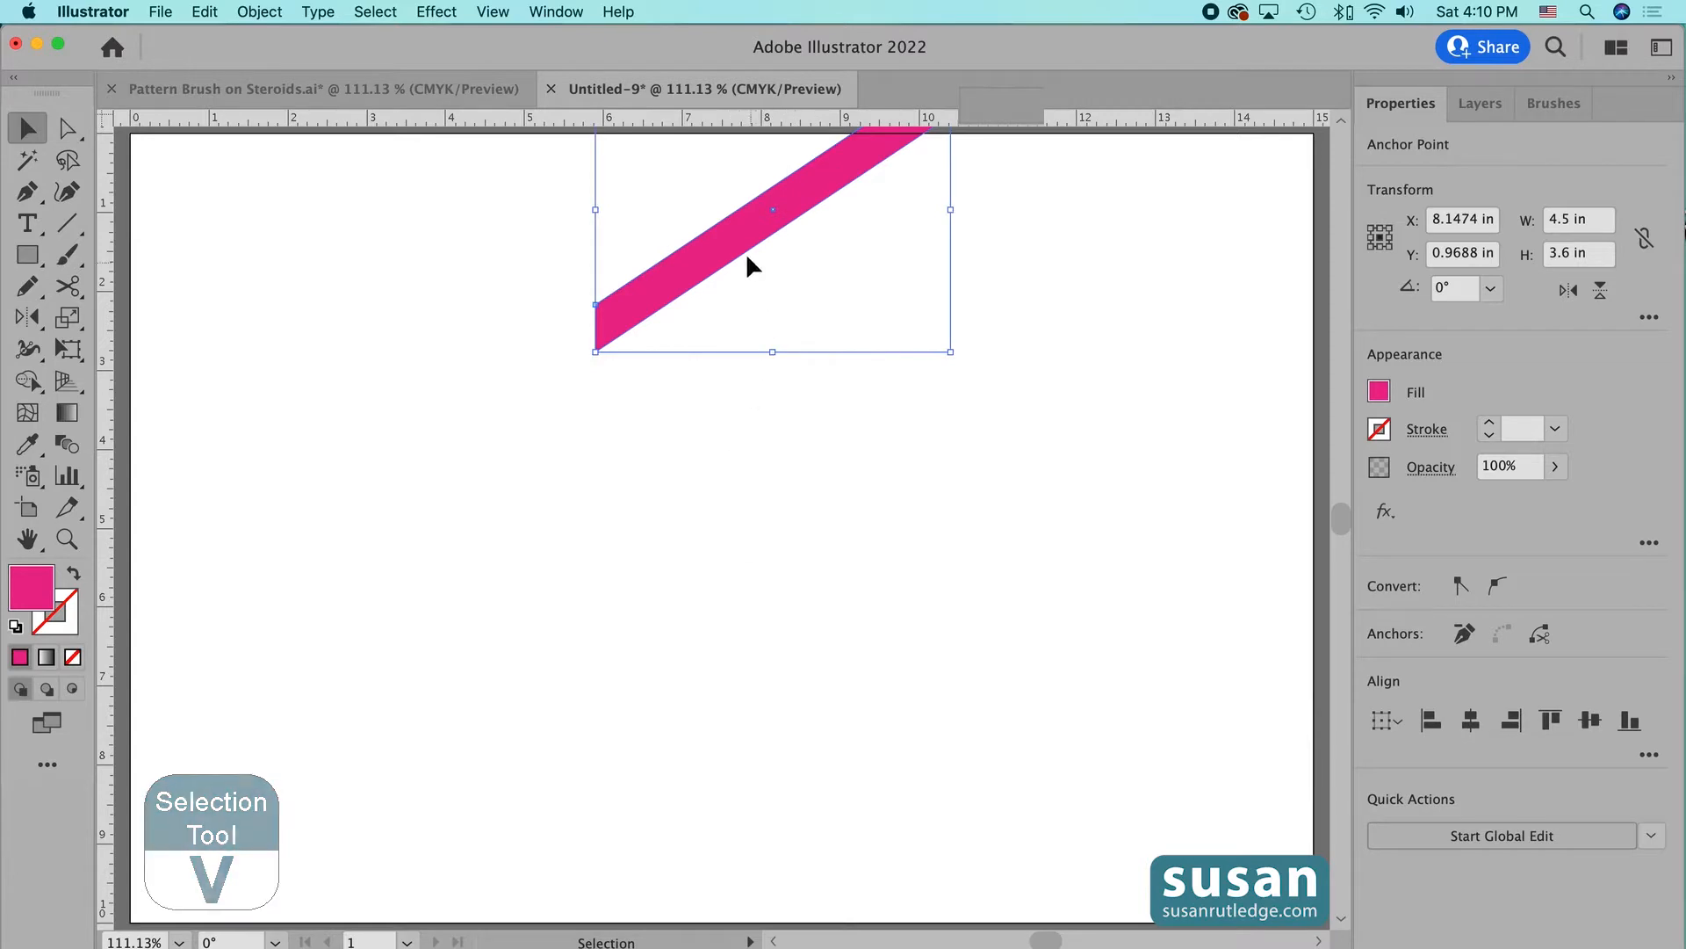
drag(746, 252, 708, 491)
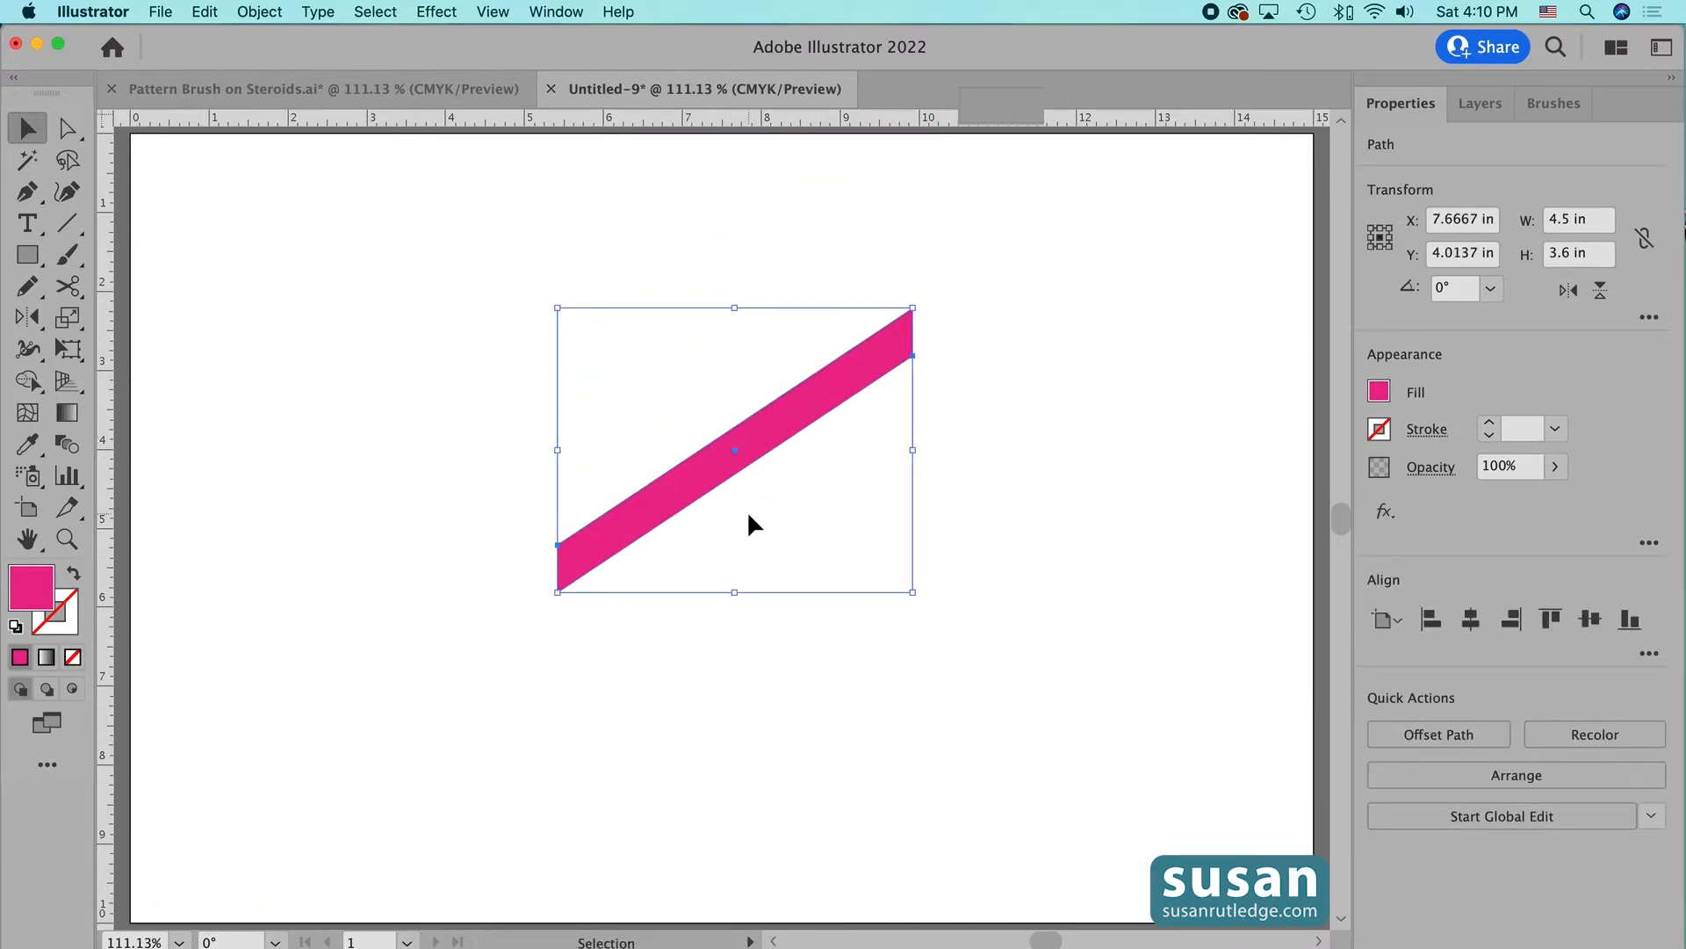
- Make a copy of the slanted bar moved 0 in horizontally and -1 in vertically
click(258, 13)
mouse_move(260, 37)
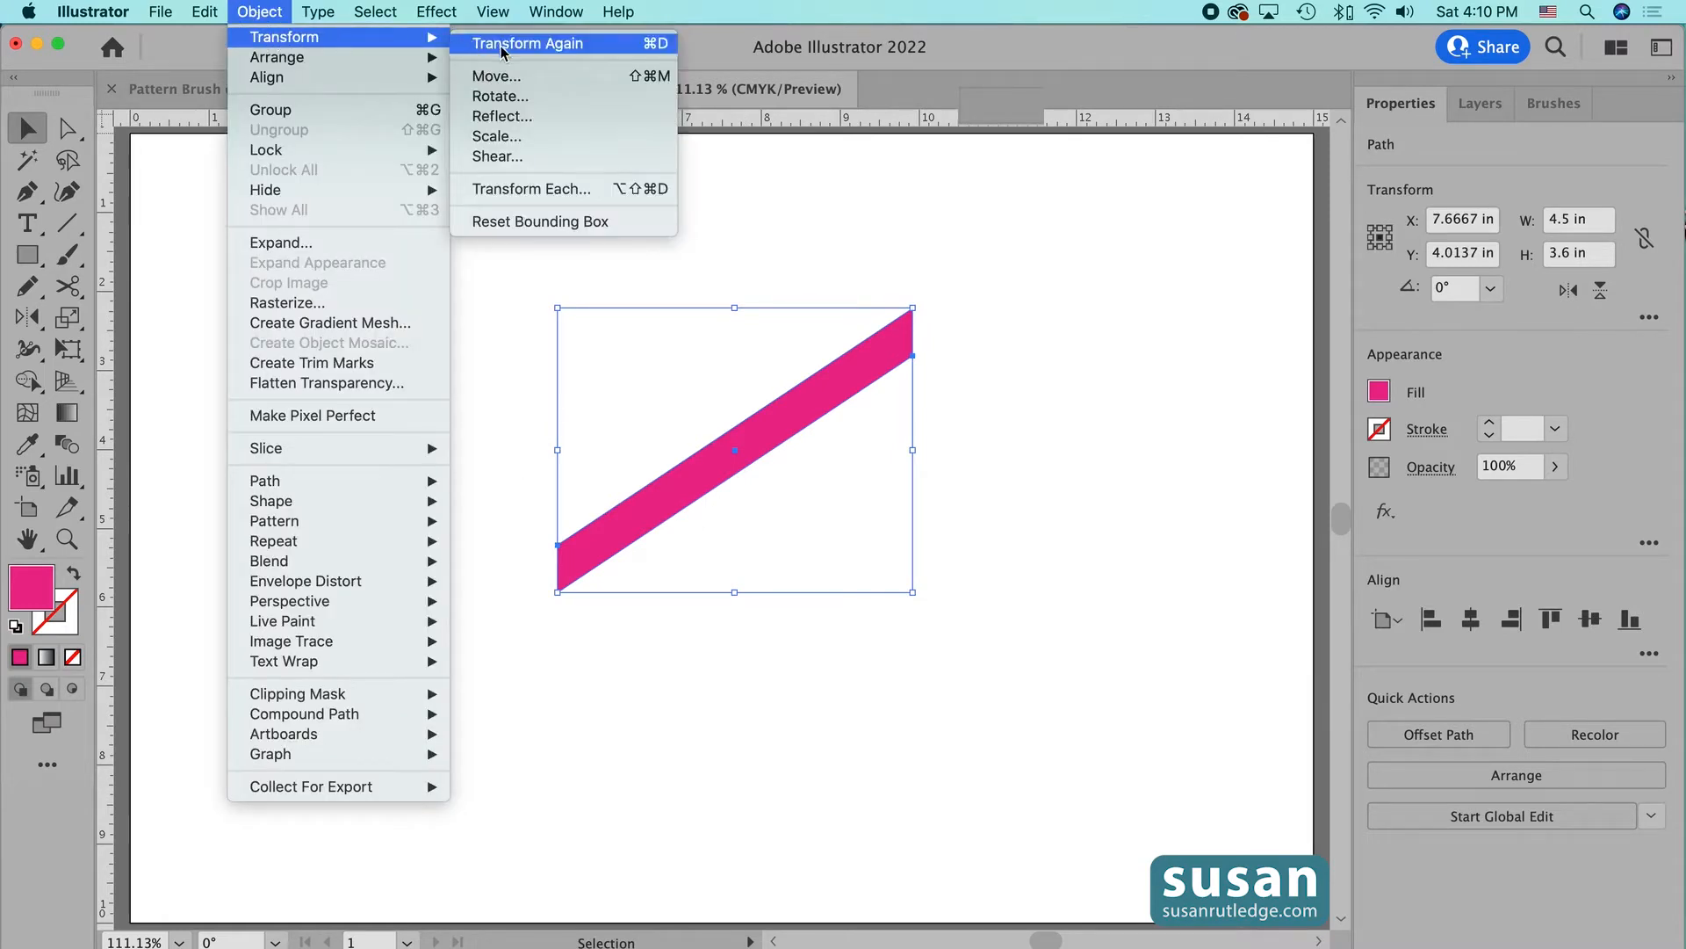
click(479, 76)
text(0)
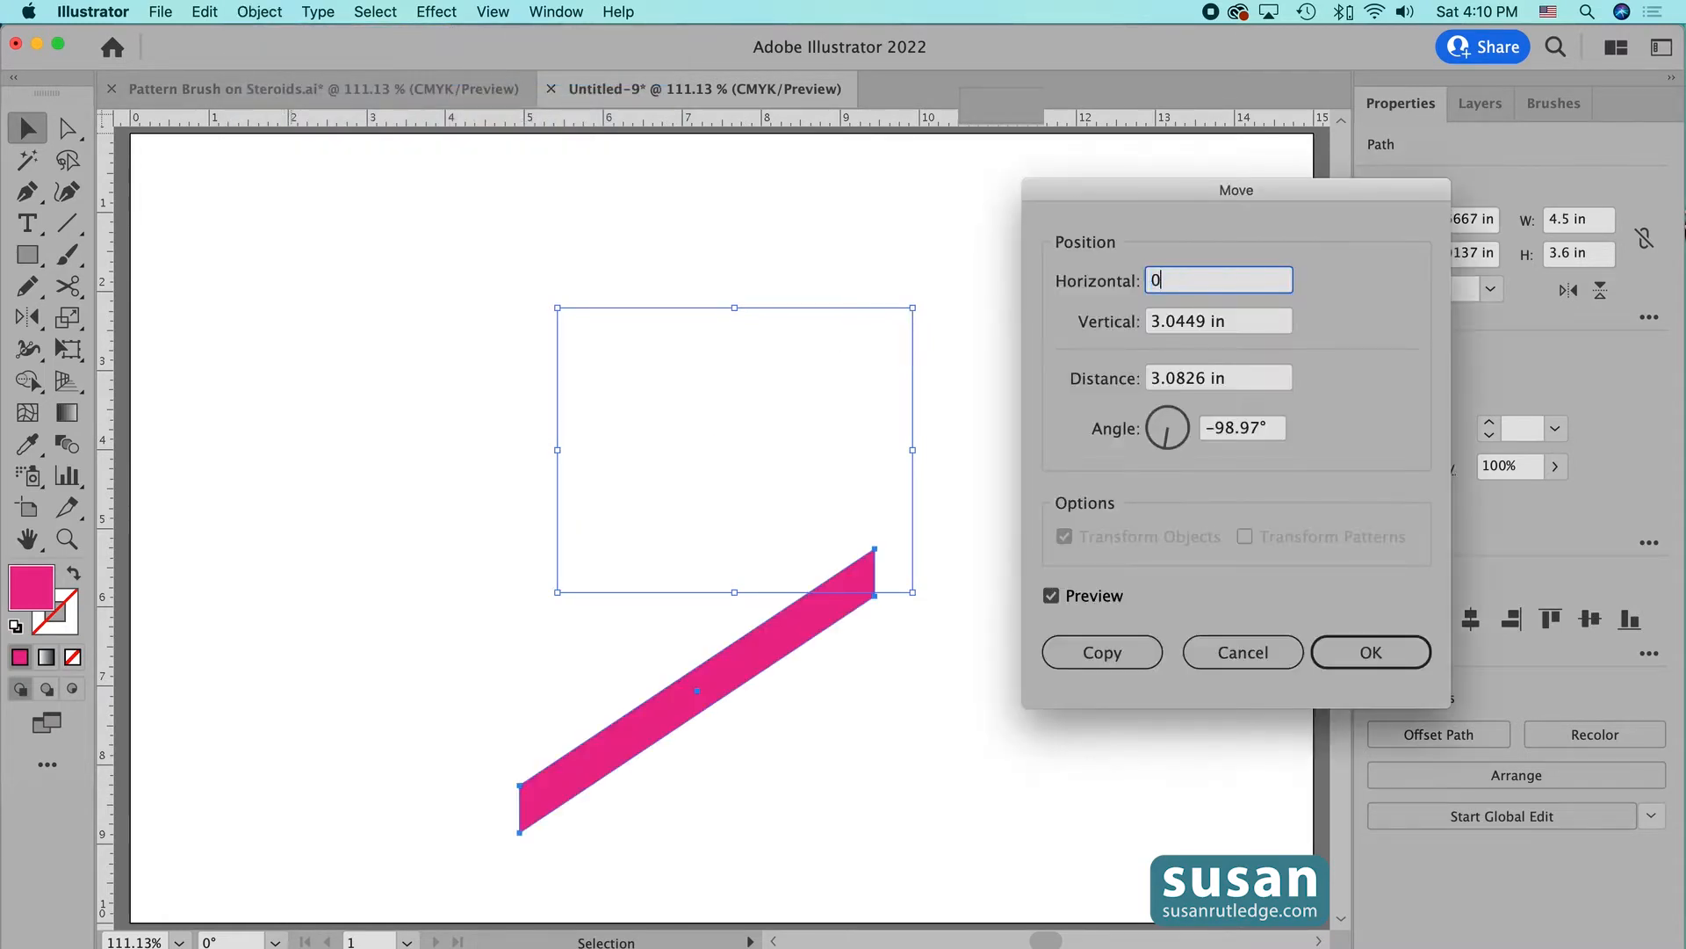
click(1216, 323)
drag(1217, 325, 1140, 323)
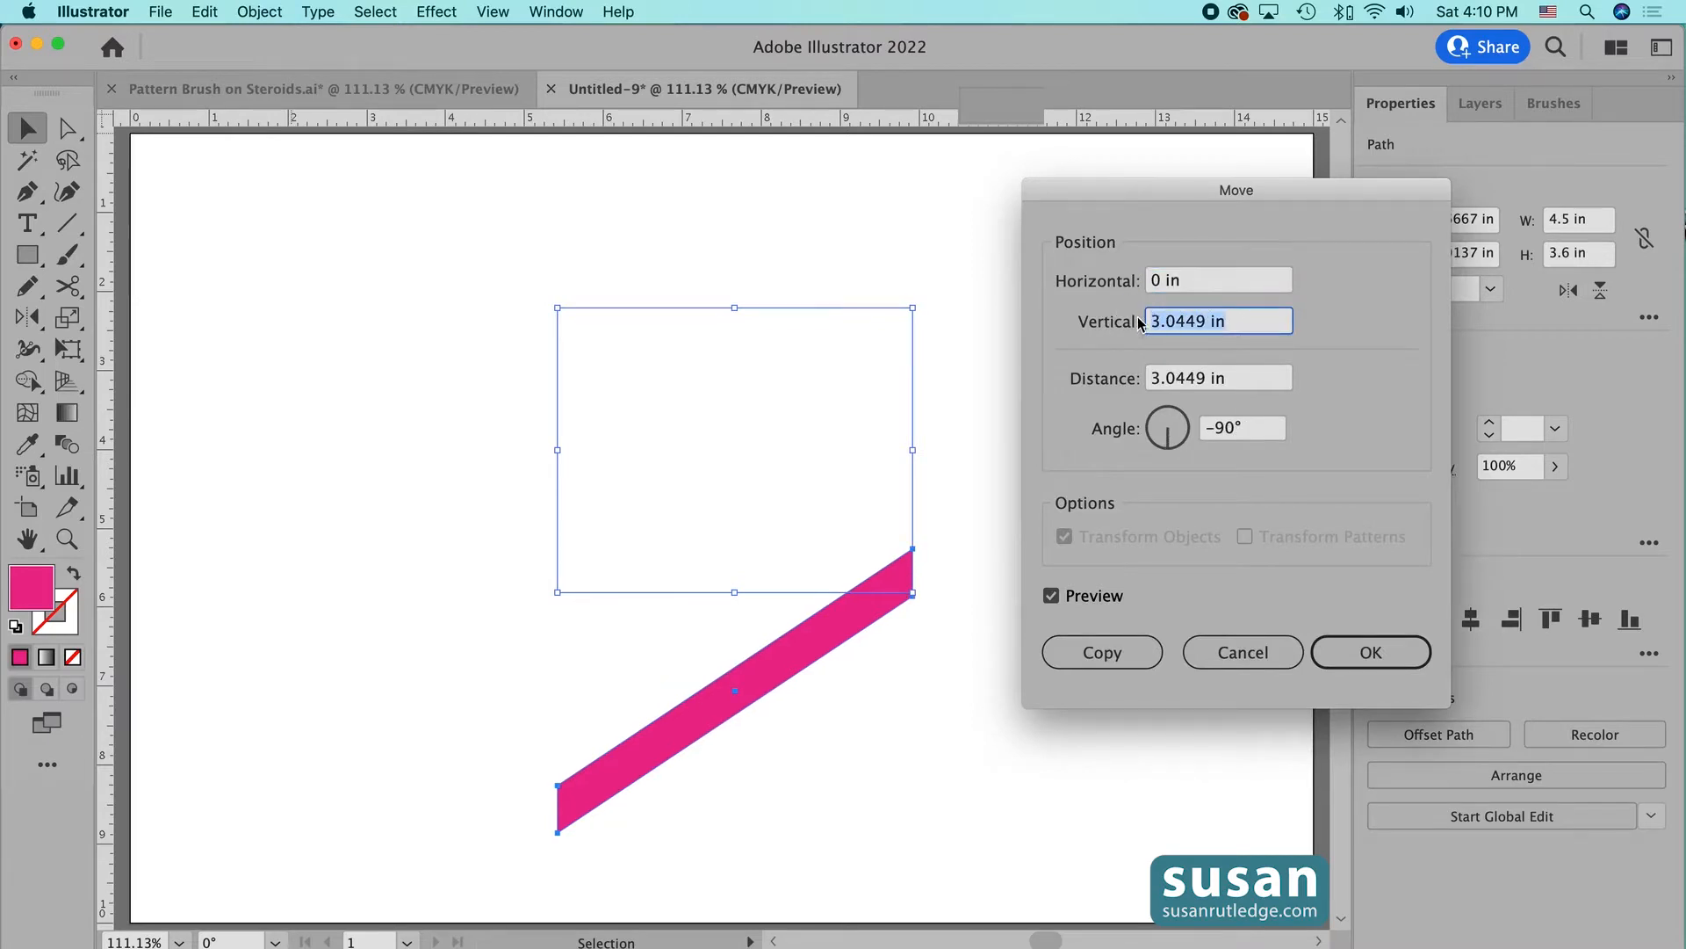
text(-1)
click(1105, 654)
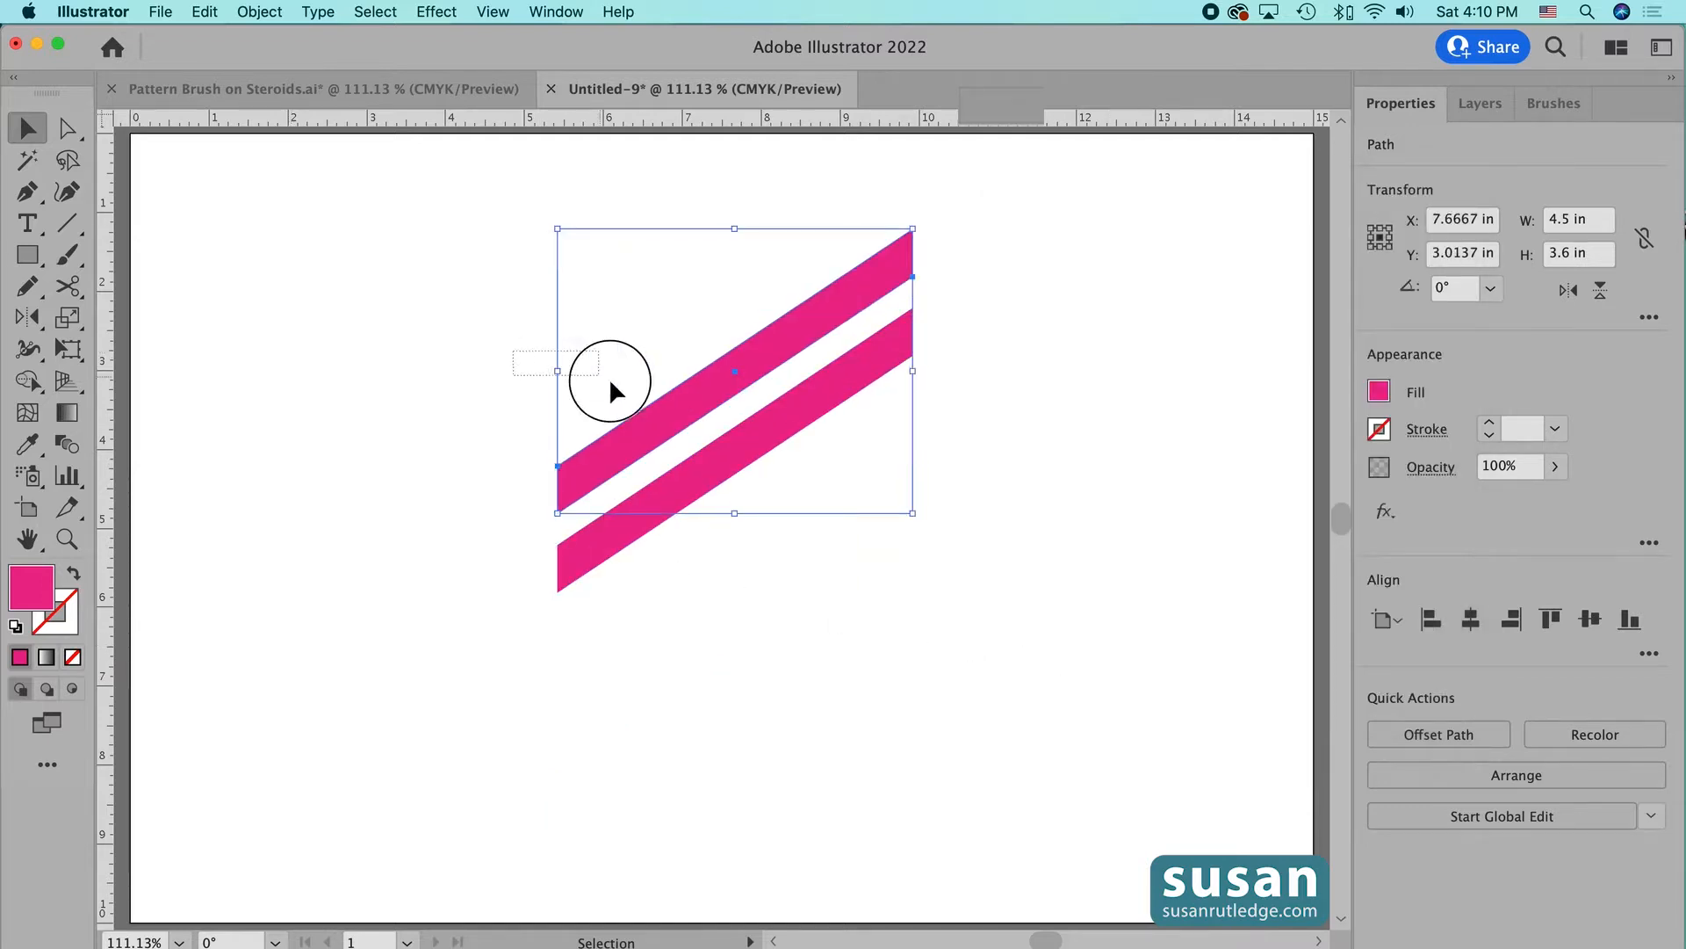
- Reflect a copy of both slanted bars across the vertical axis to form a crossed pattern, and deselect it
drag(609, 377, 794, 575)
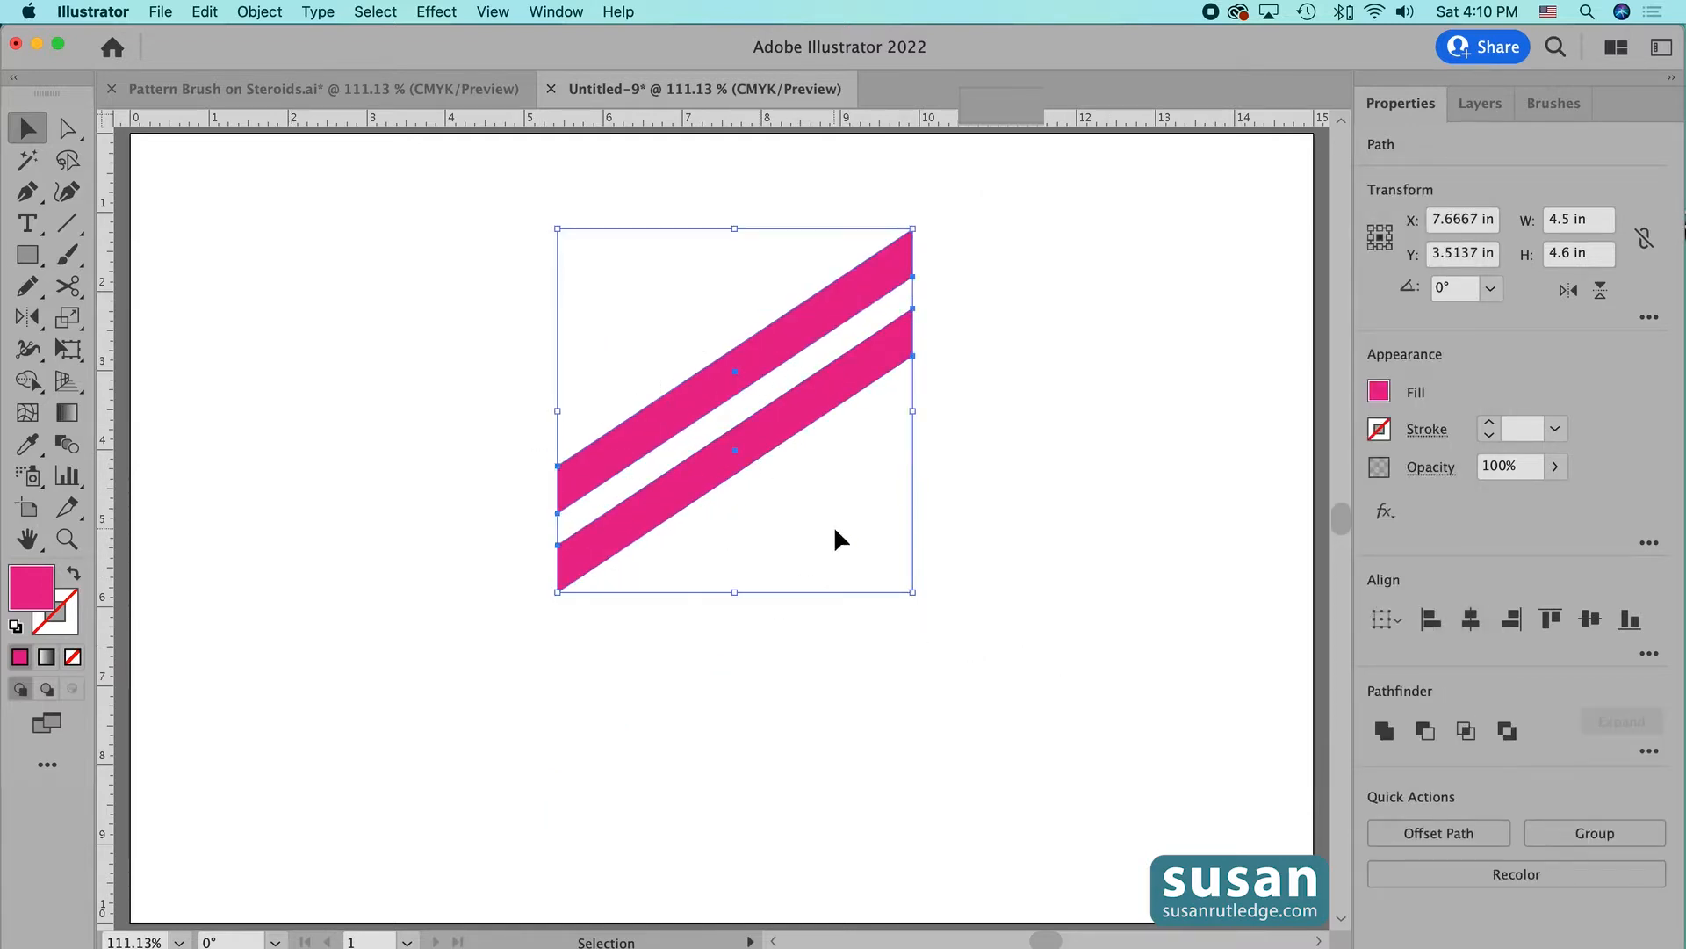
key(o)
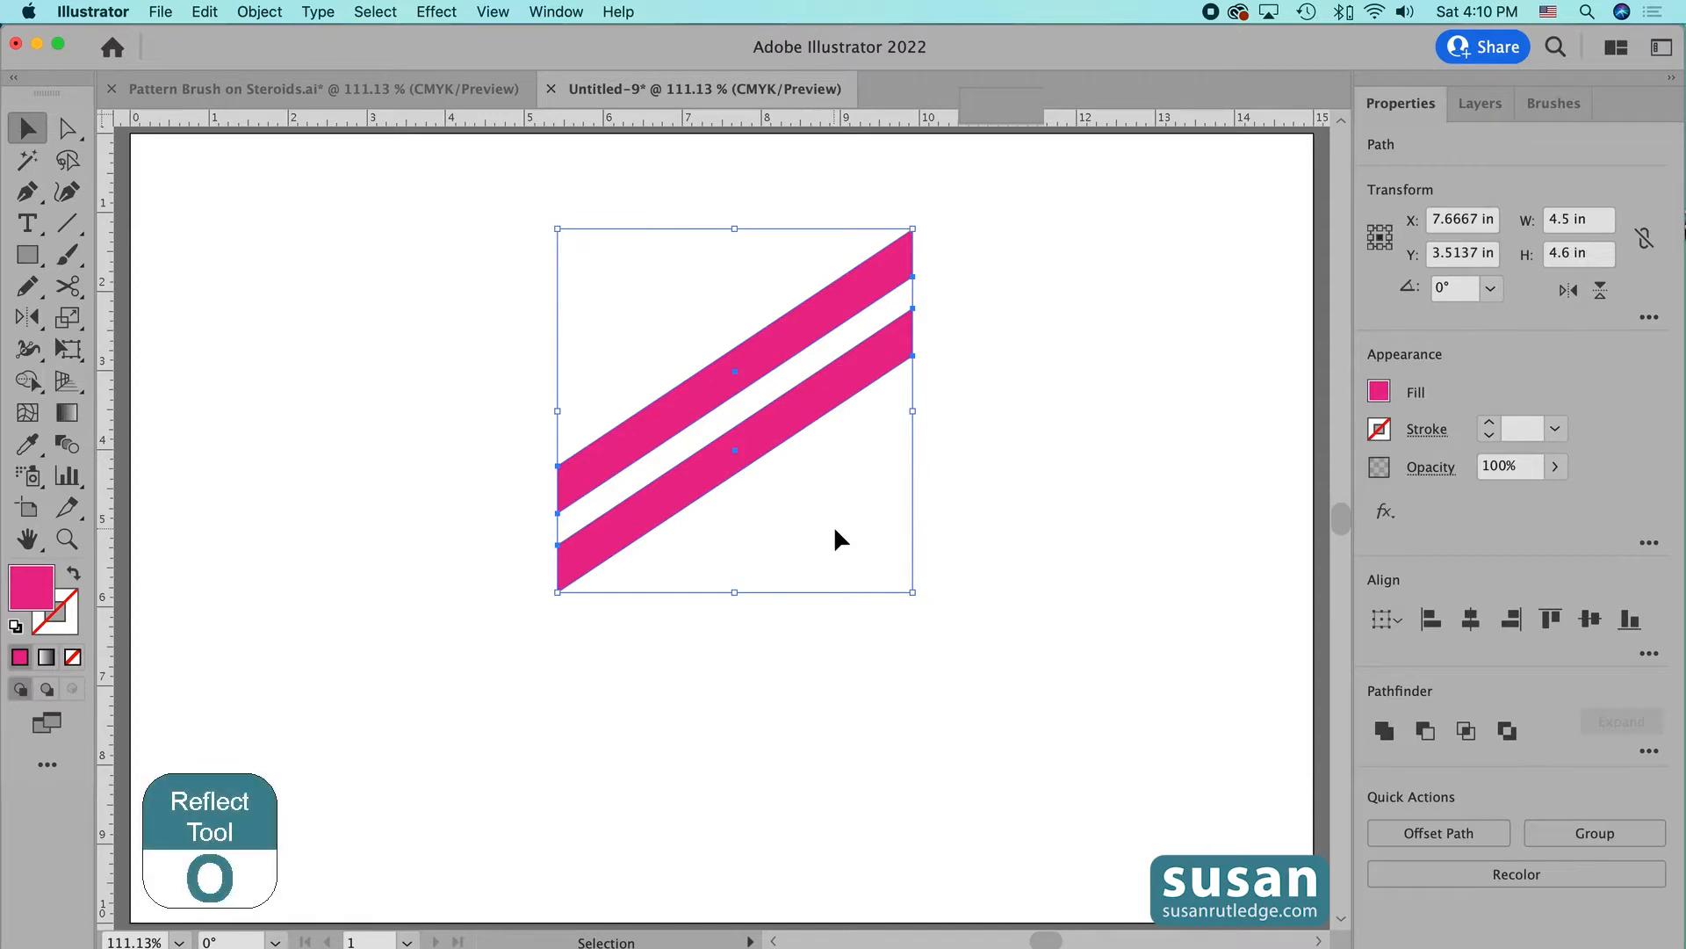
key(o)
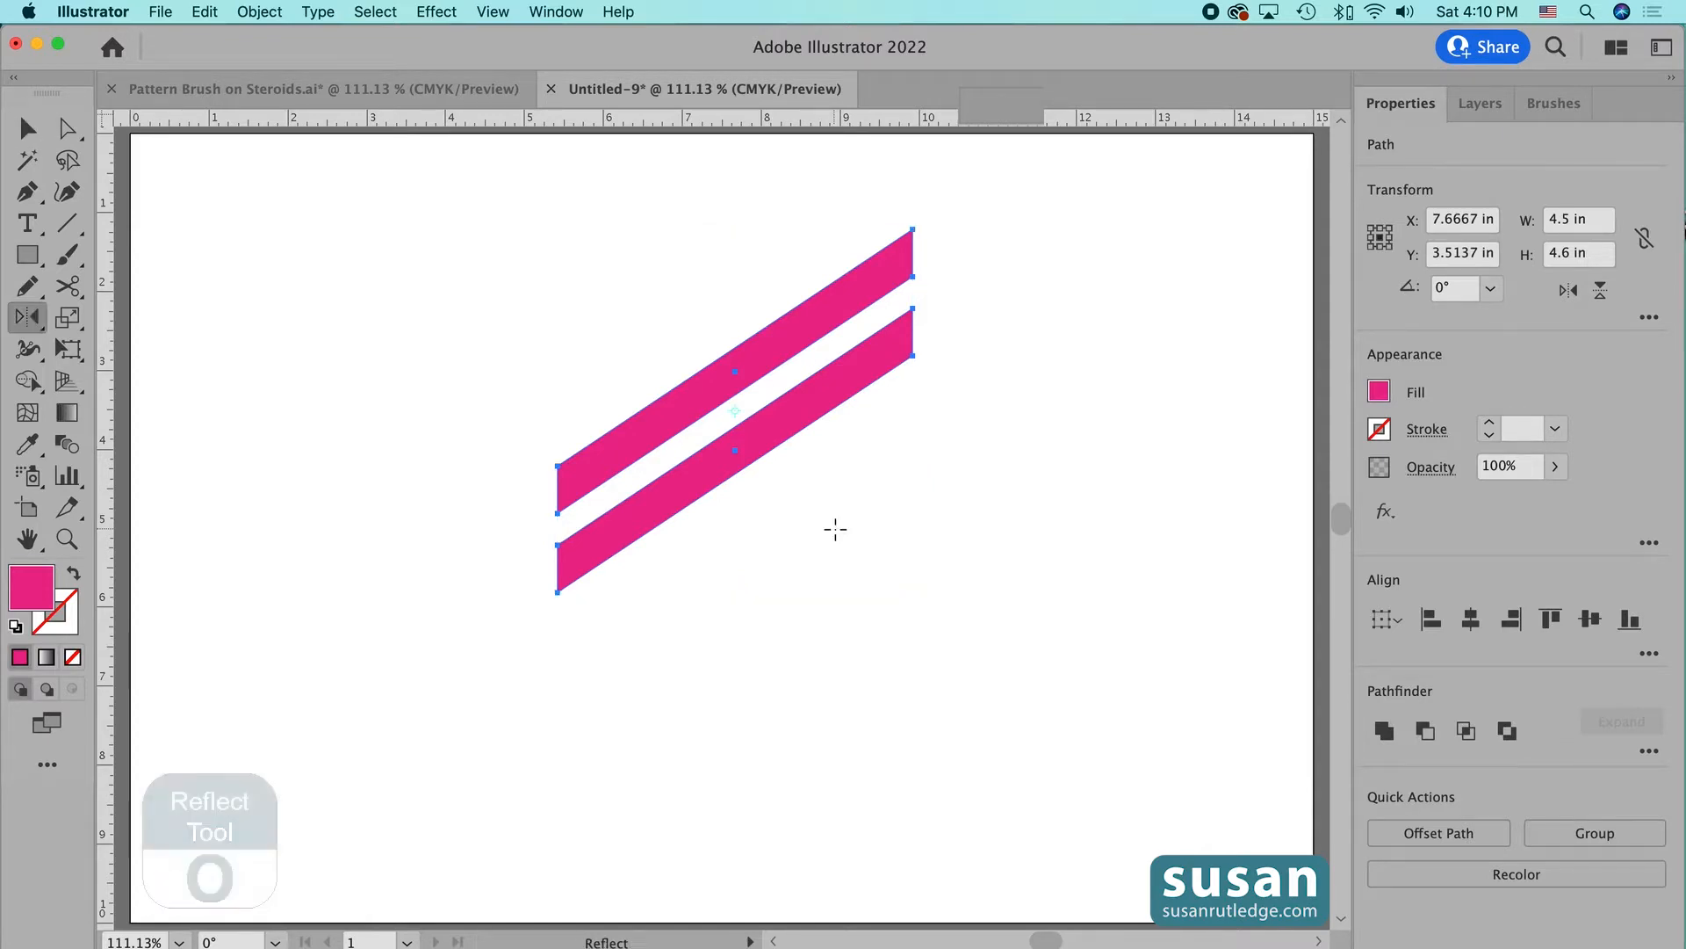
key(Return)
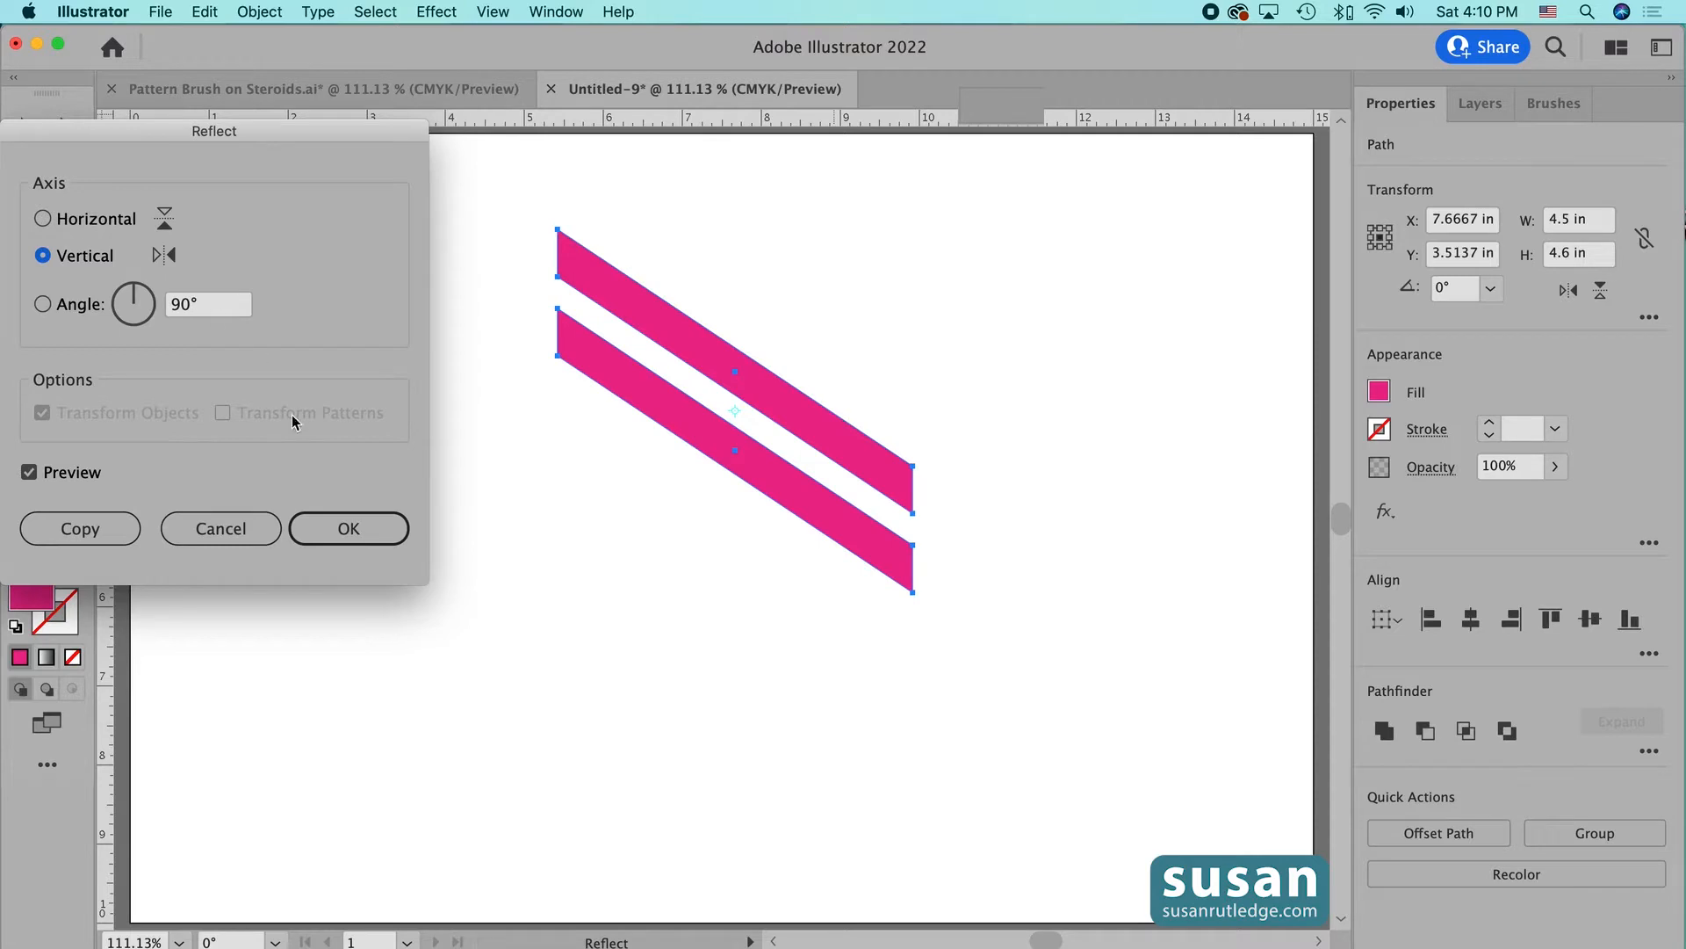
click(83, 530)
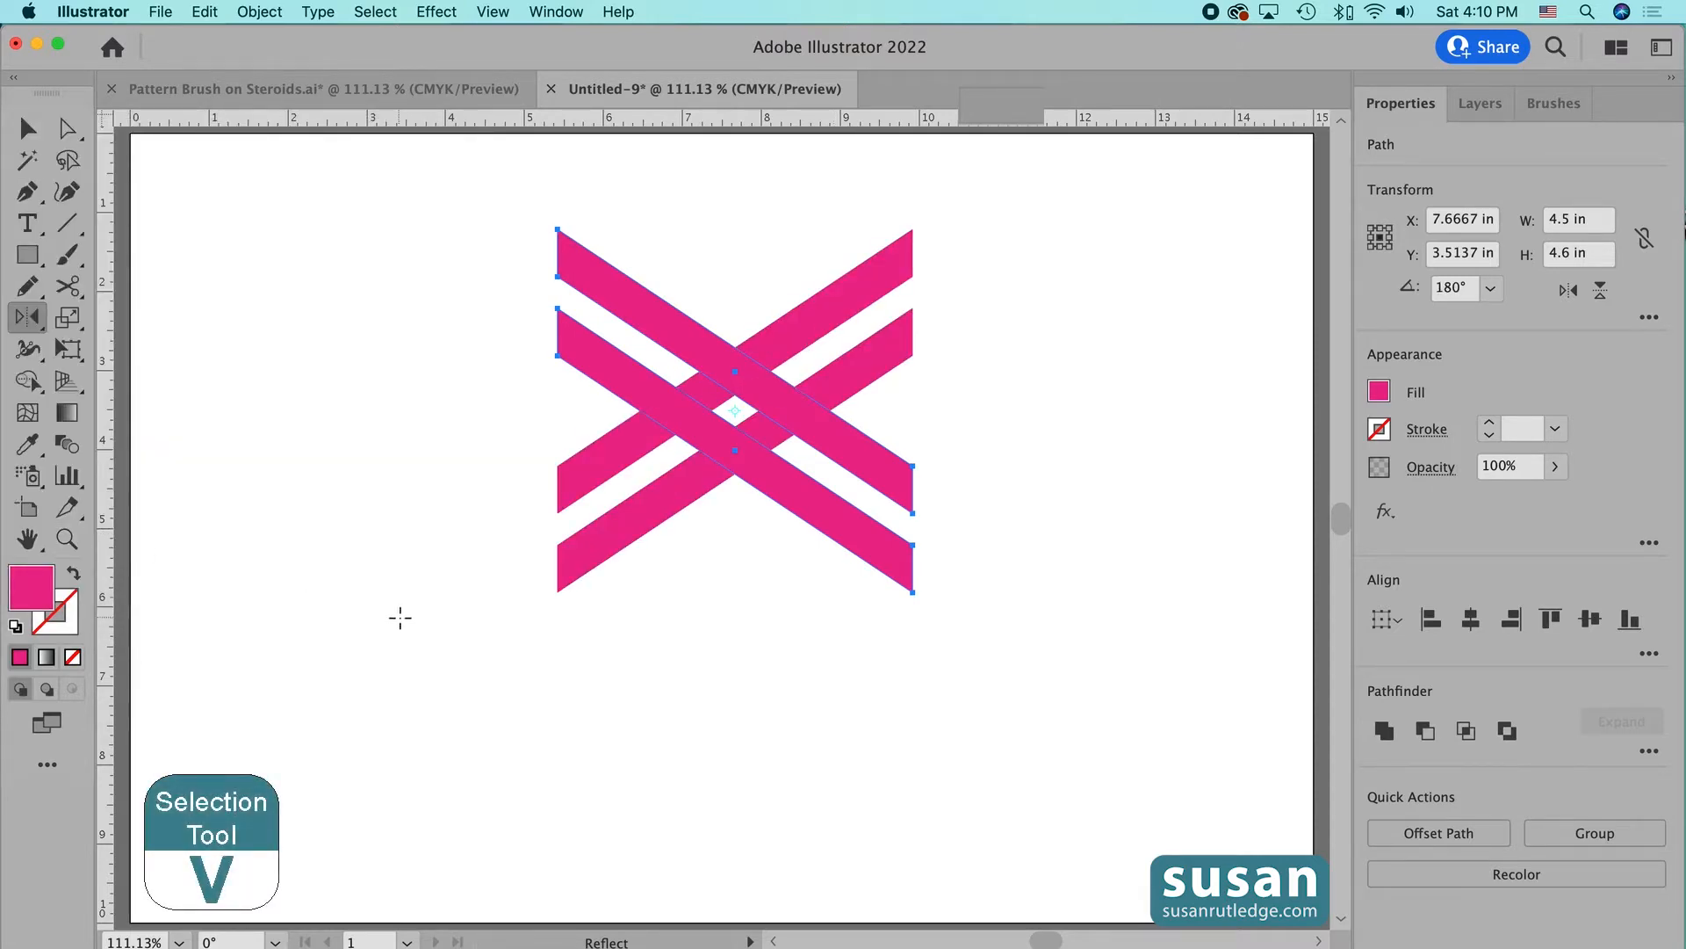
key(v)
click(437, 194)
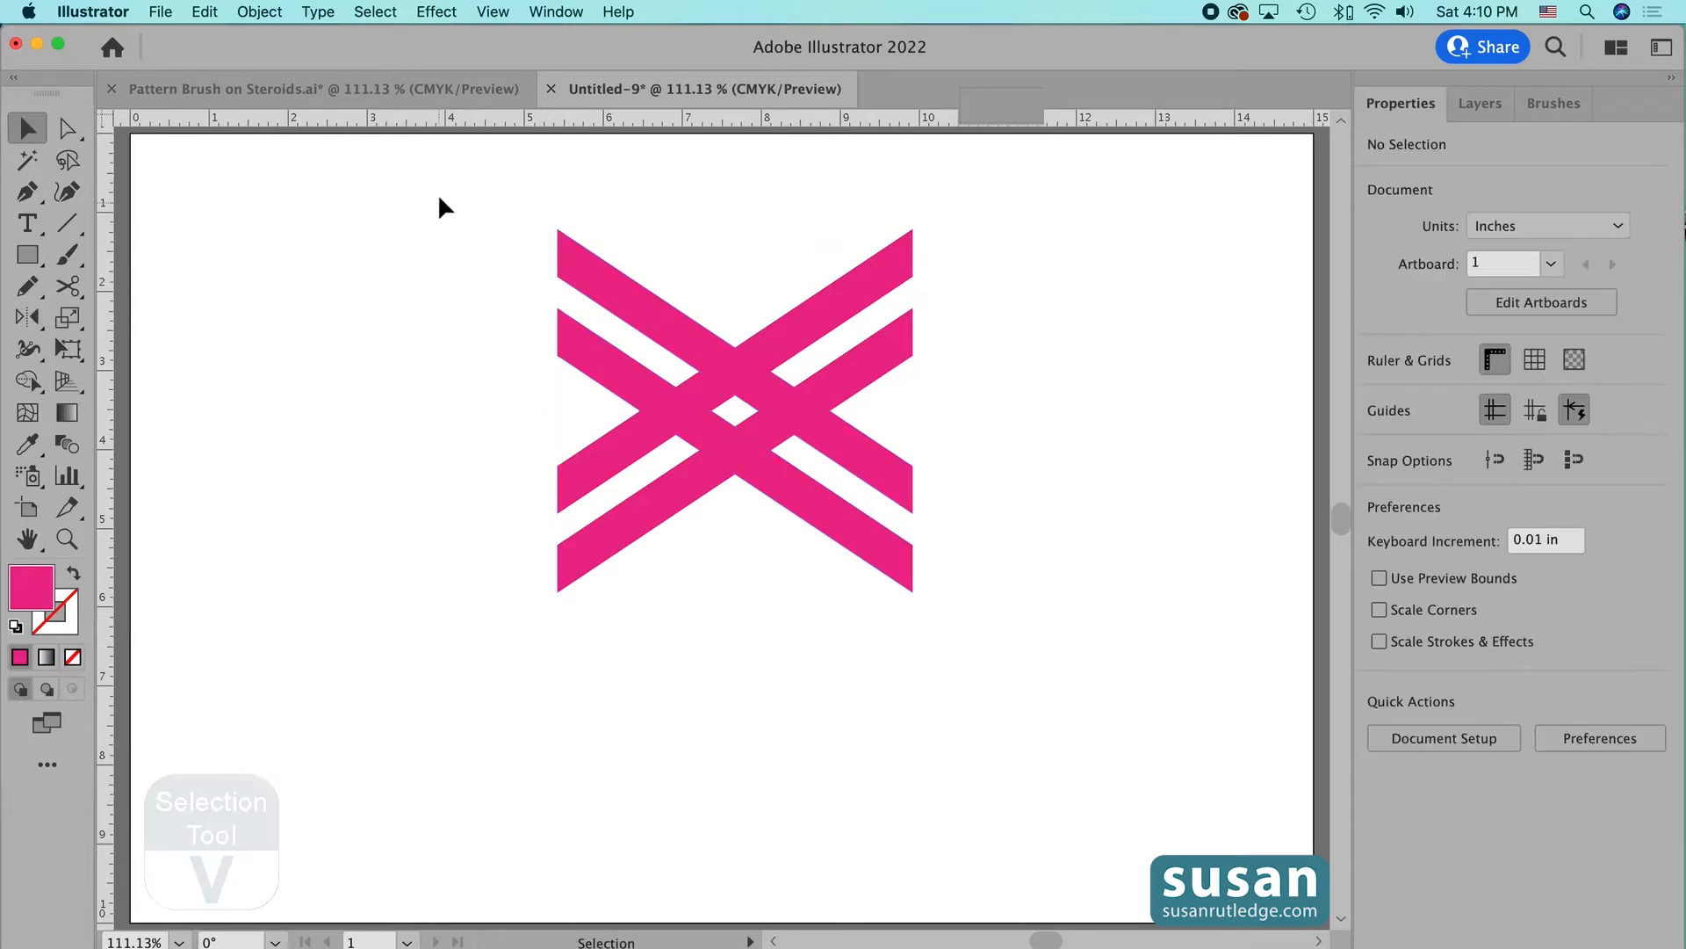
- Create an offset path of -0.08 in inside all four crossed bars
drag(439, 201, 979, 659)
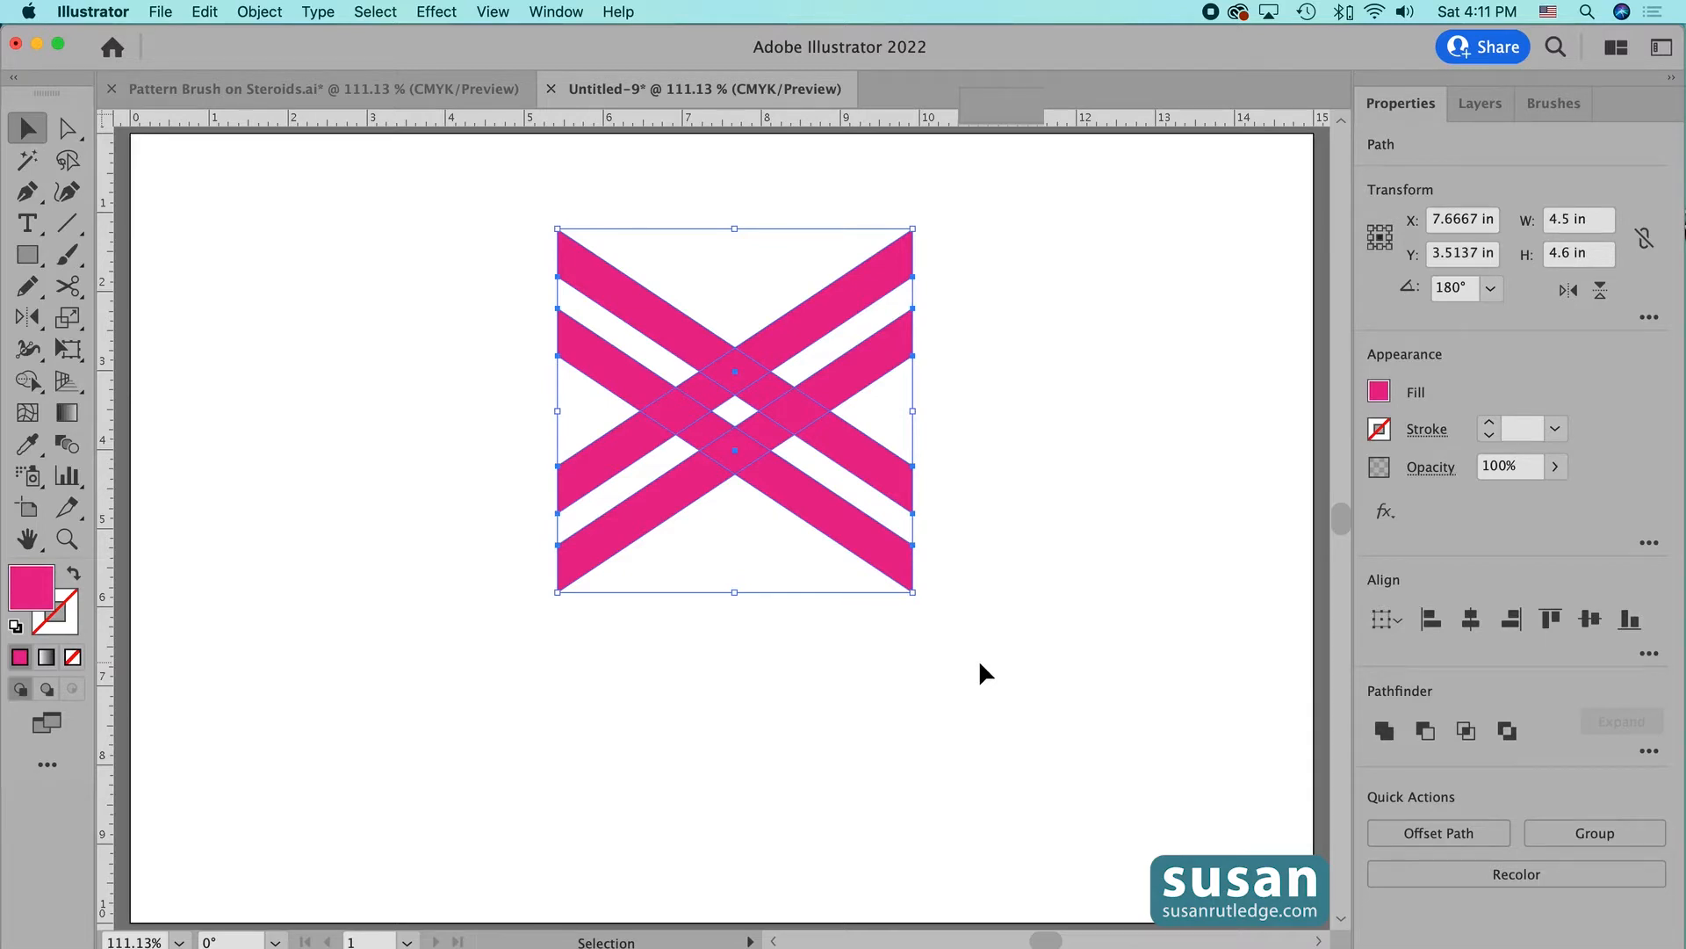
click(268, 13)
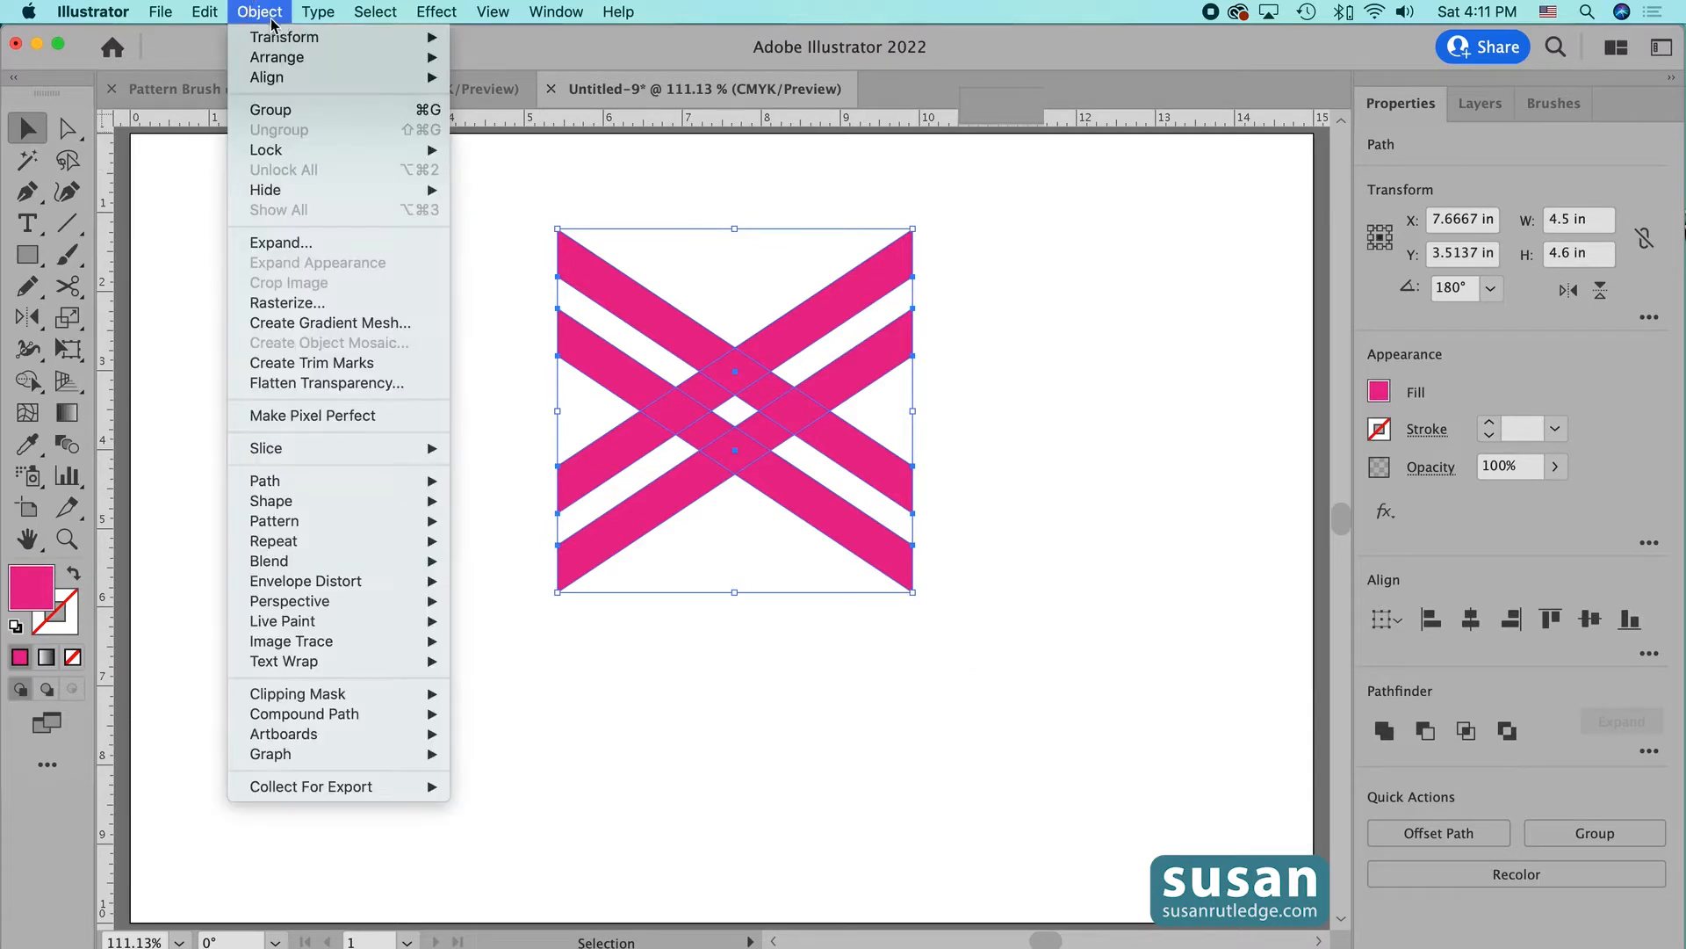
mouse_move(378, 485)
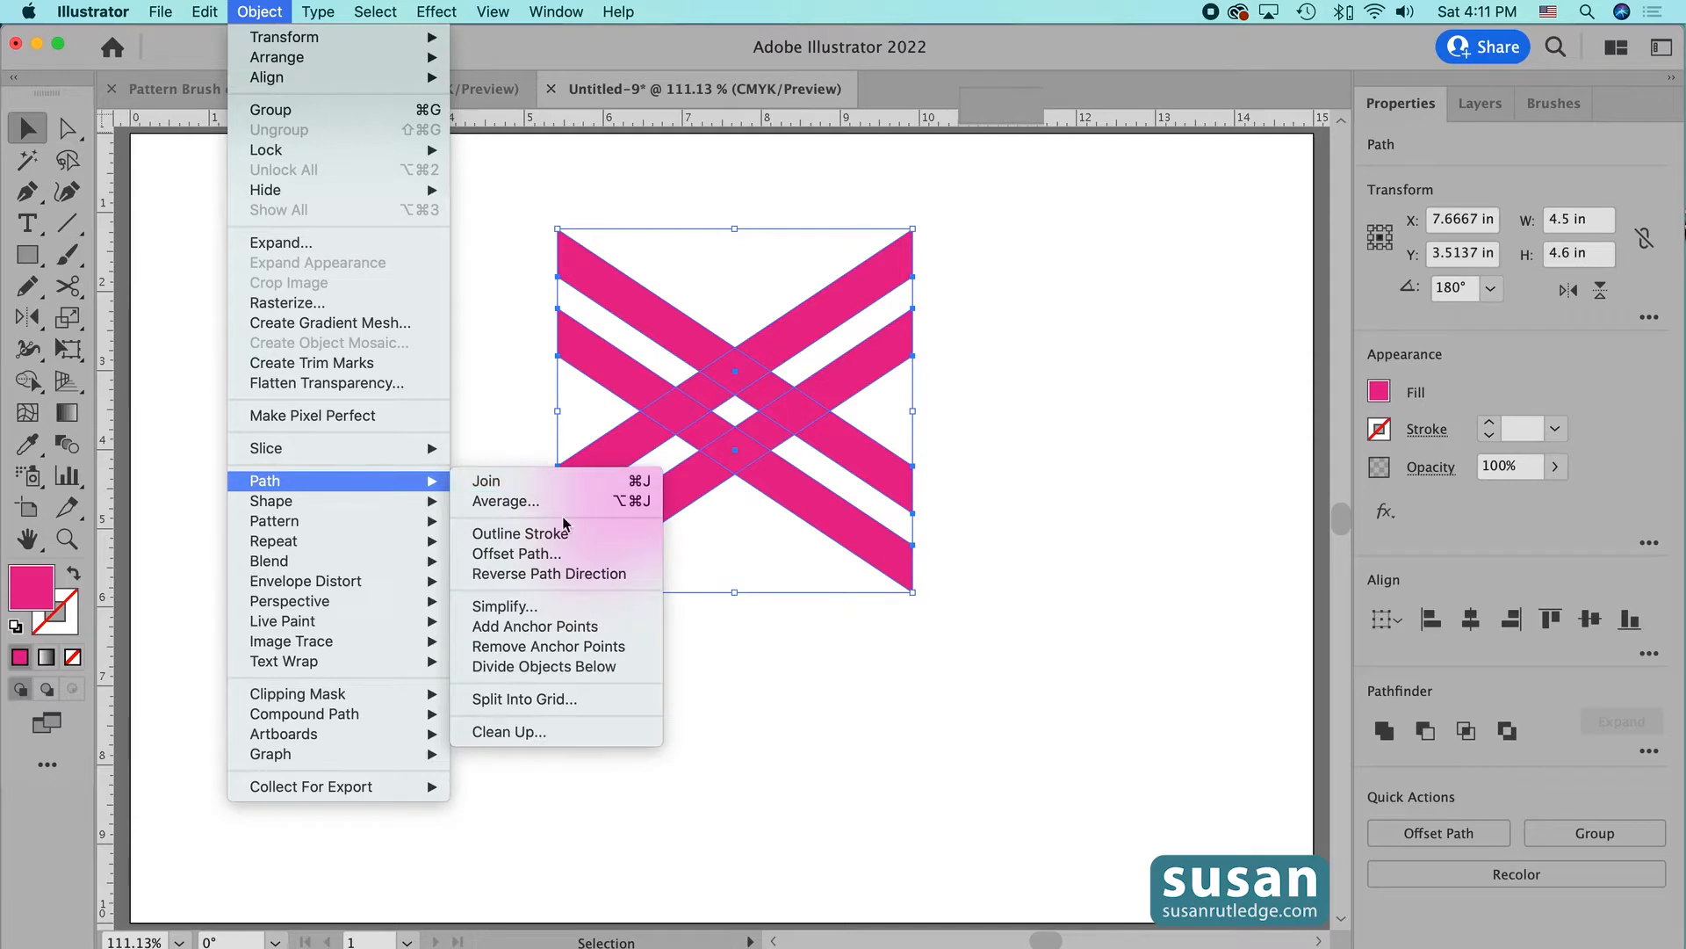
click(540, 553)
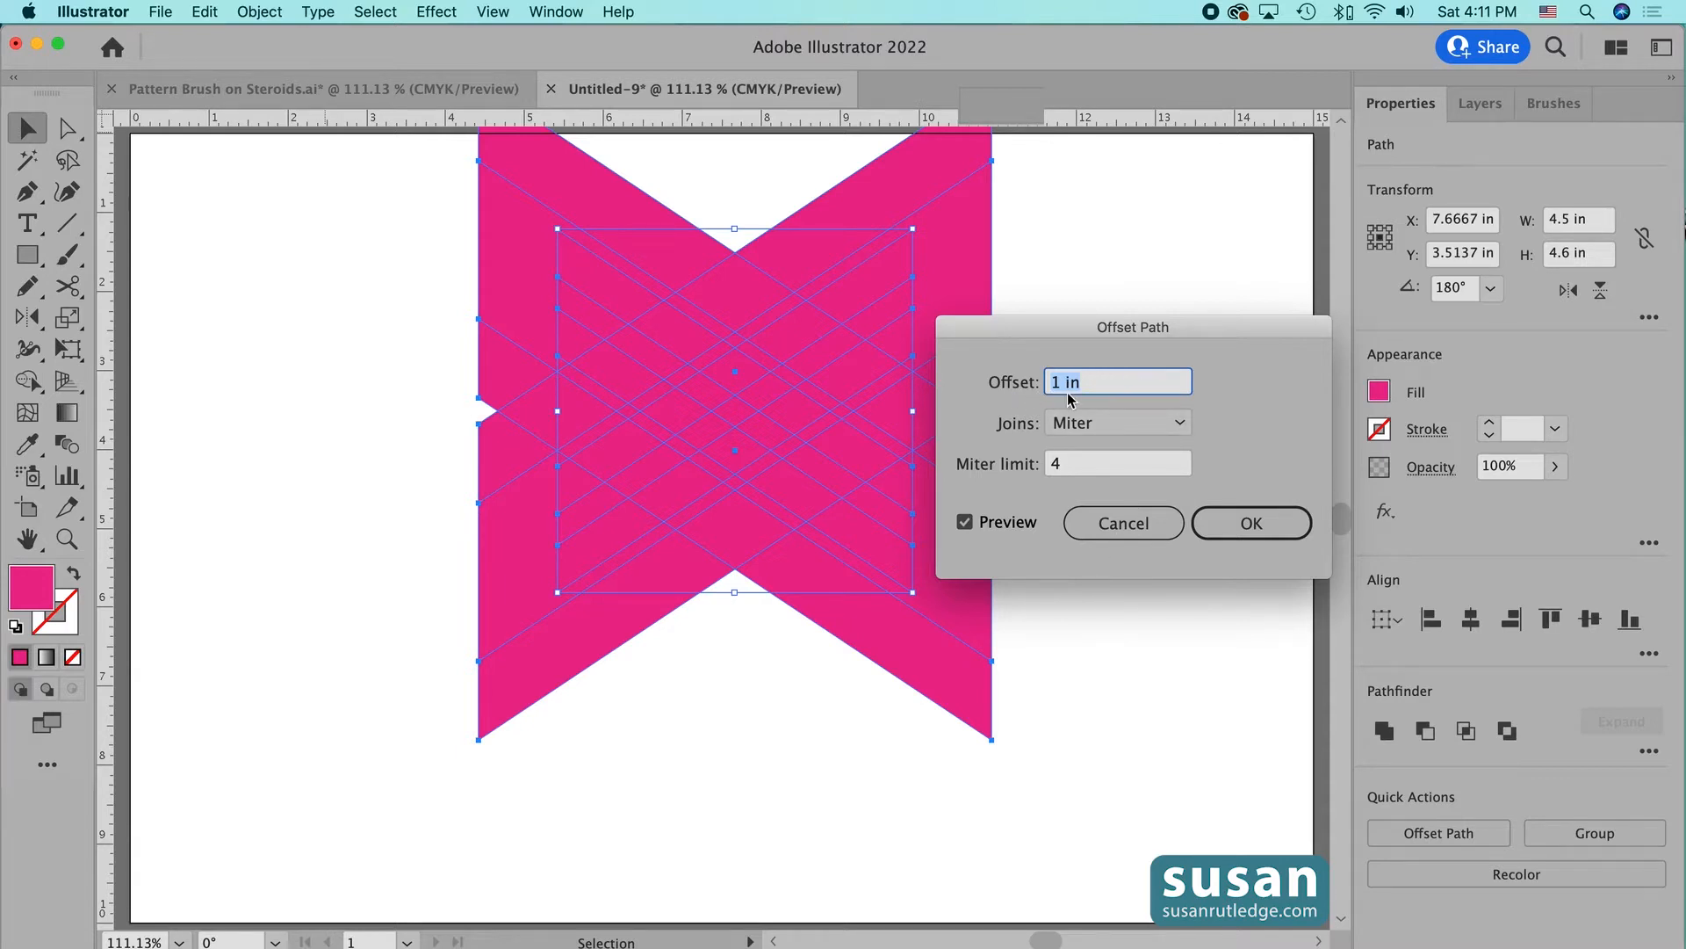
drag(1089, 380, 1043, 380)
text(-.08)
click(1252, 522)
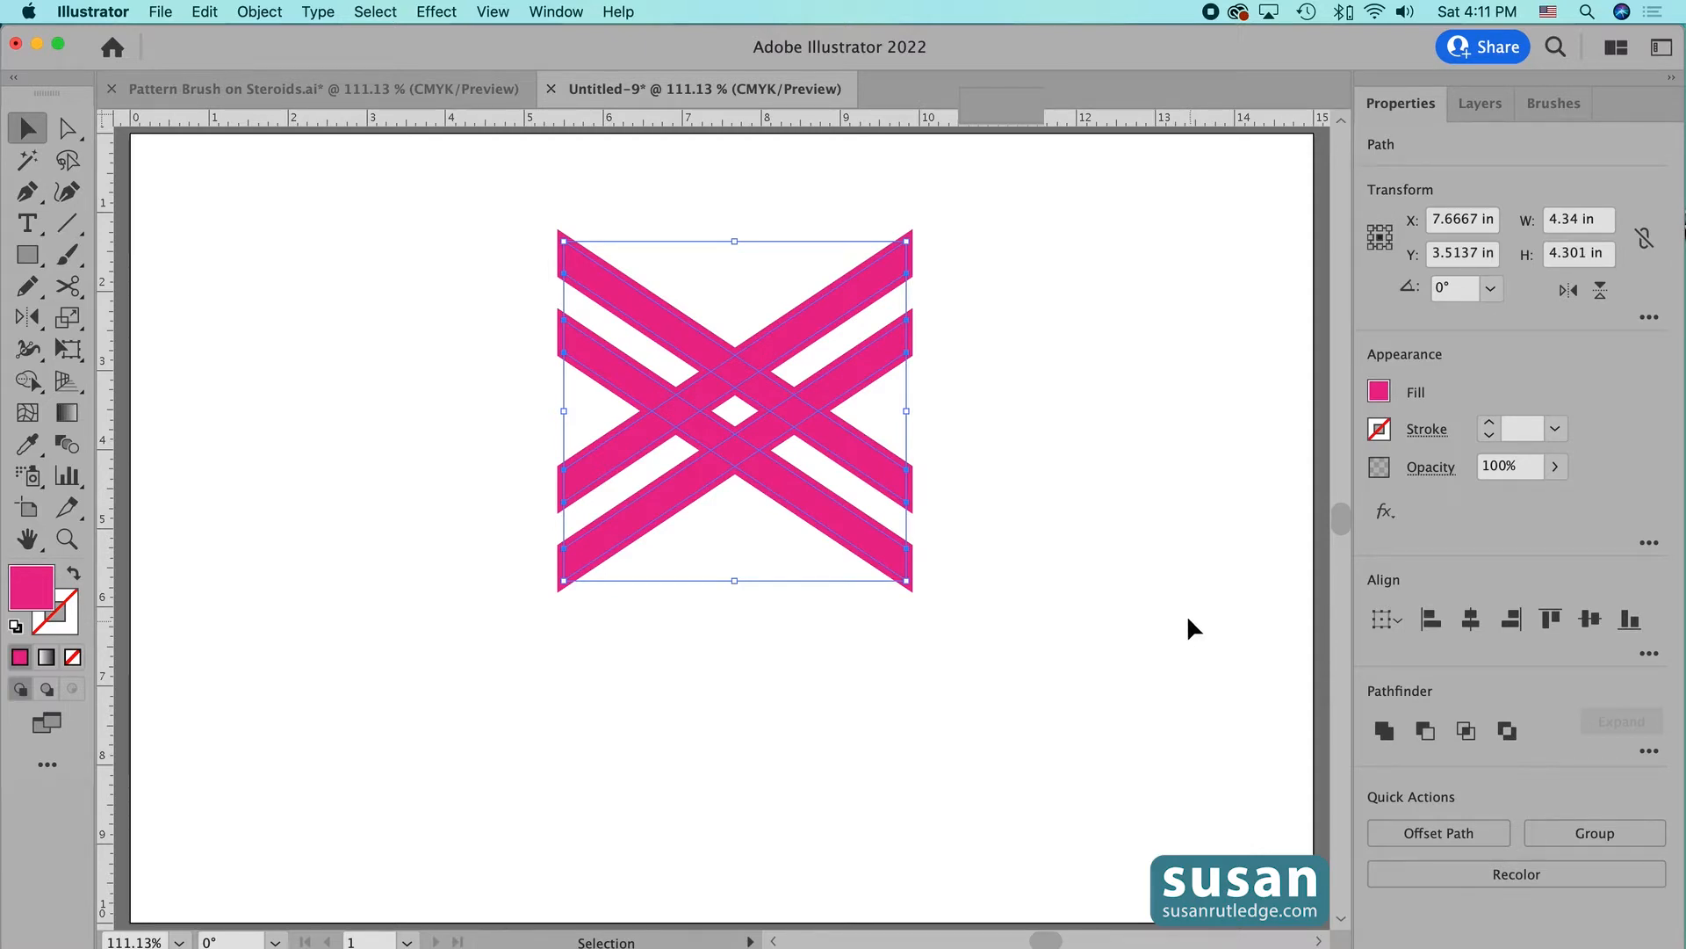
- Fill the offset inner paths with light green to set them off from the magenta bars
click(1380, 392)
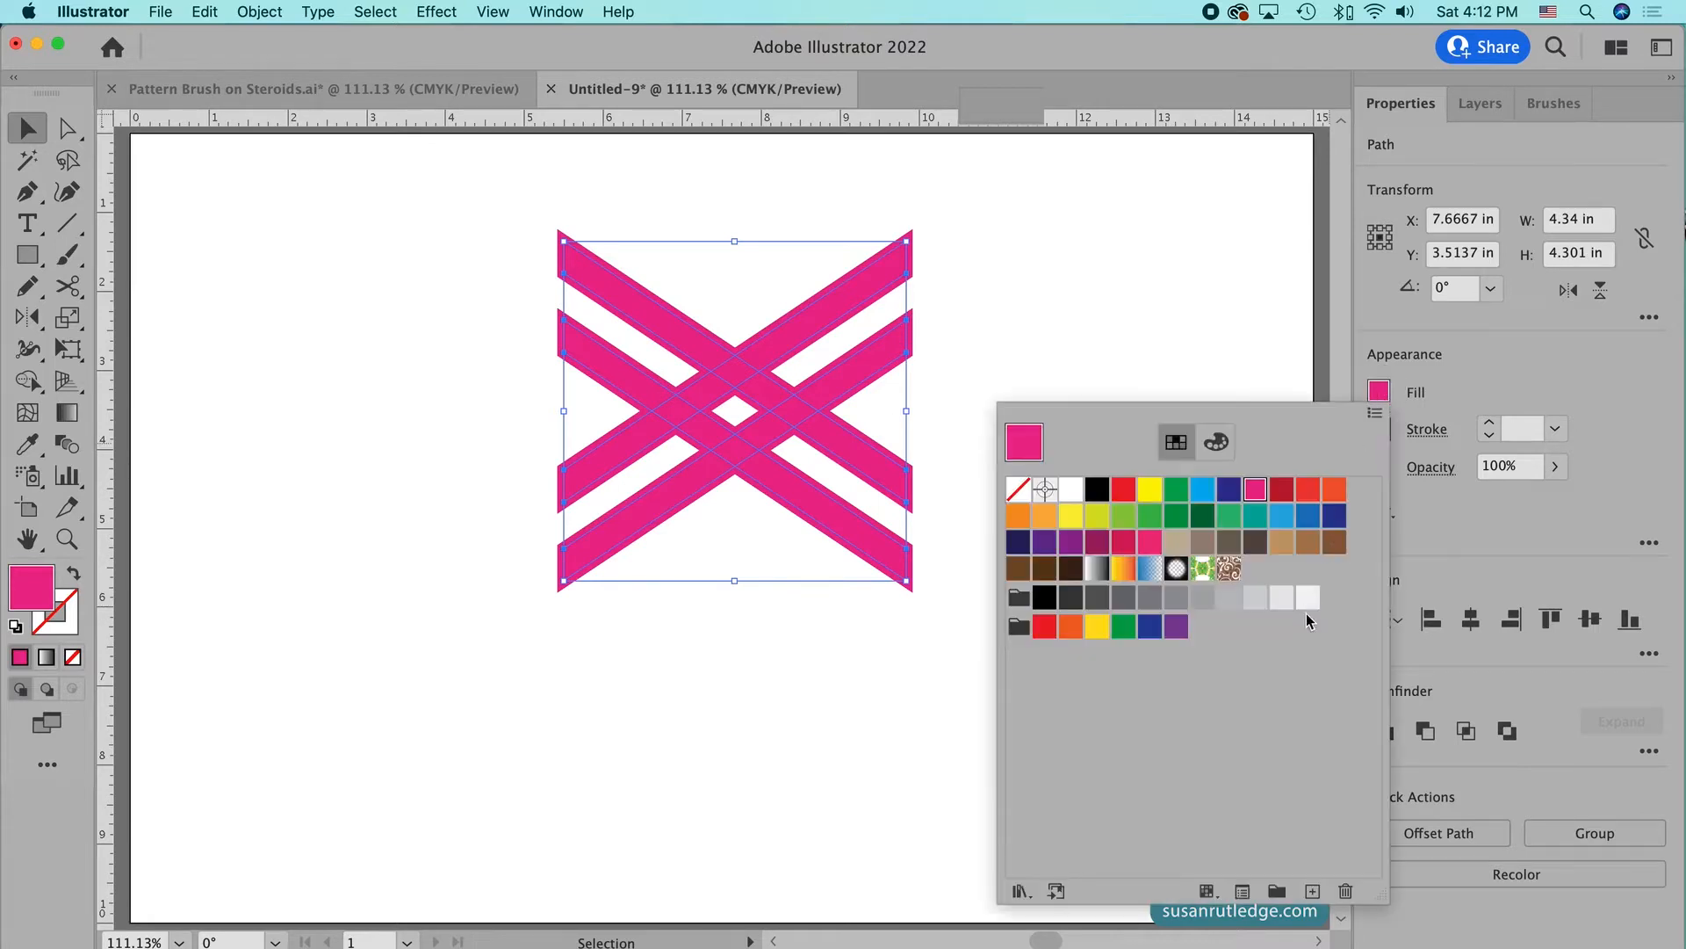
click(1123, 517)
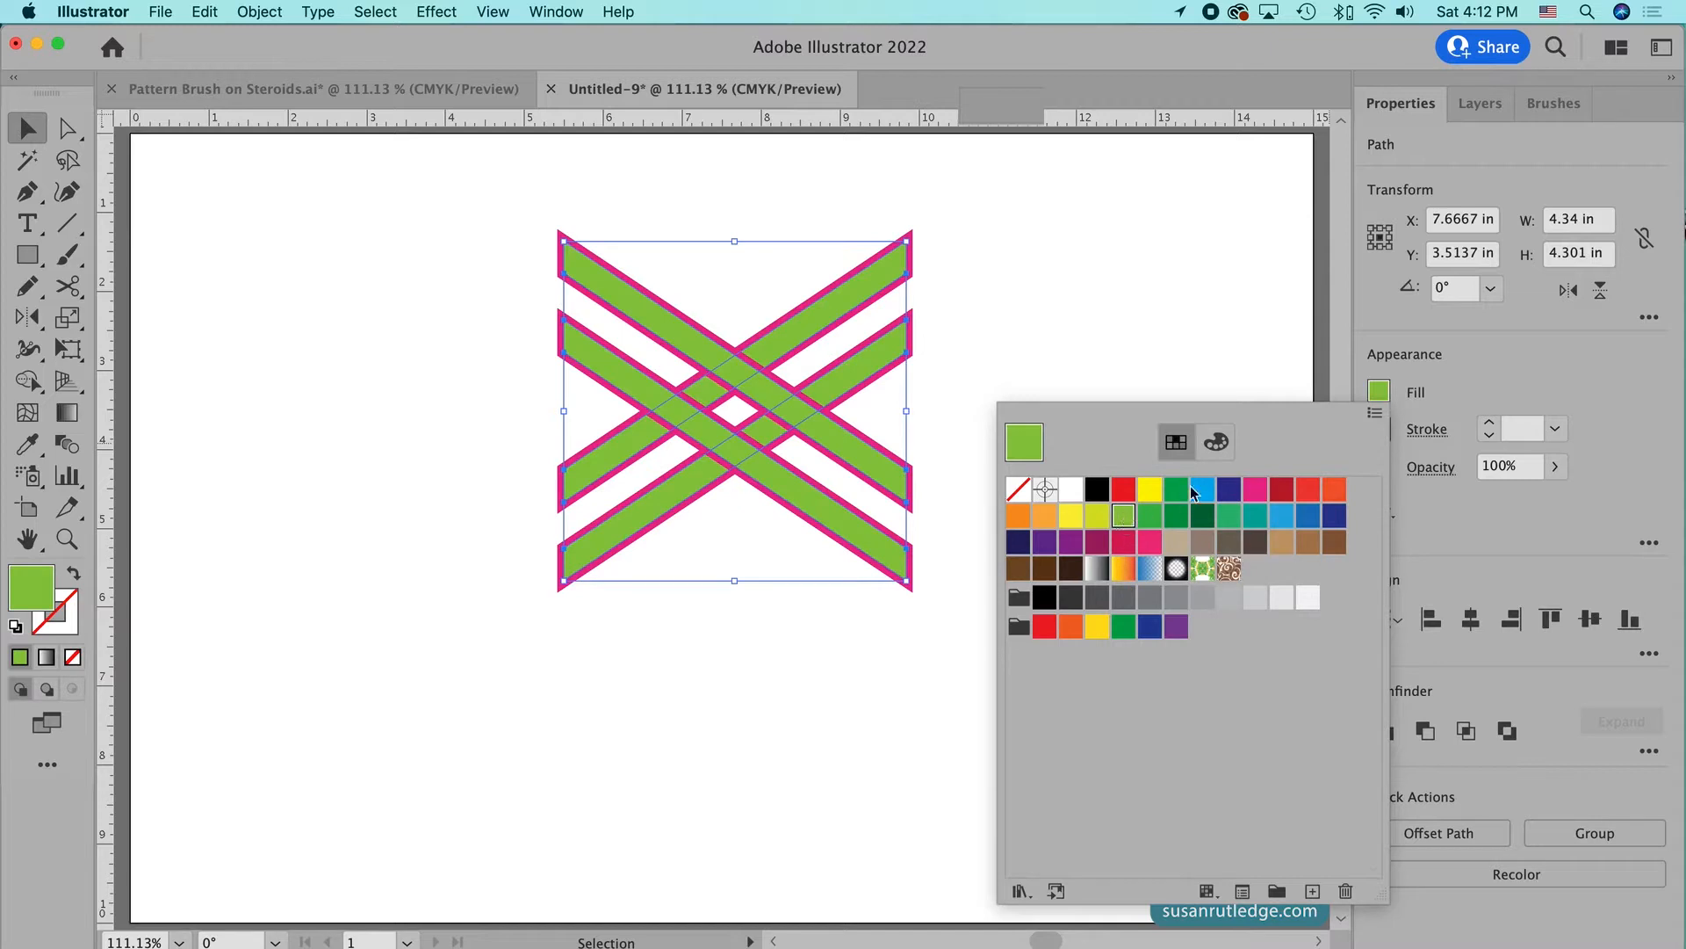
click(1169, 365)
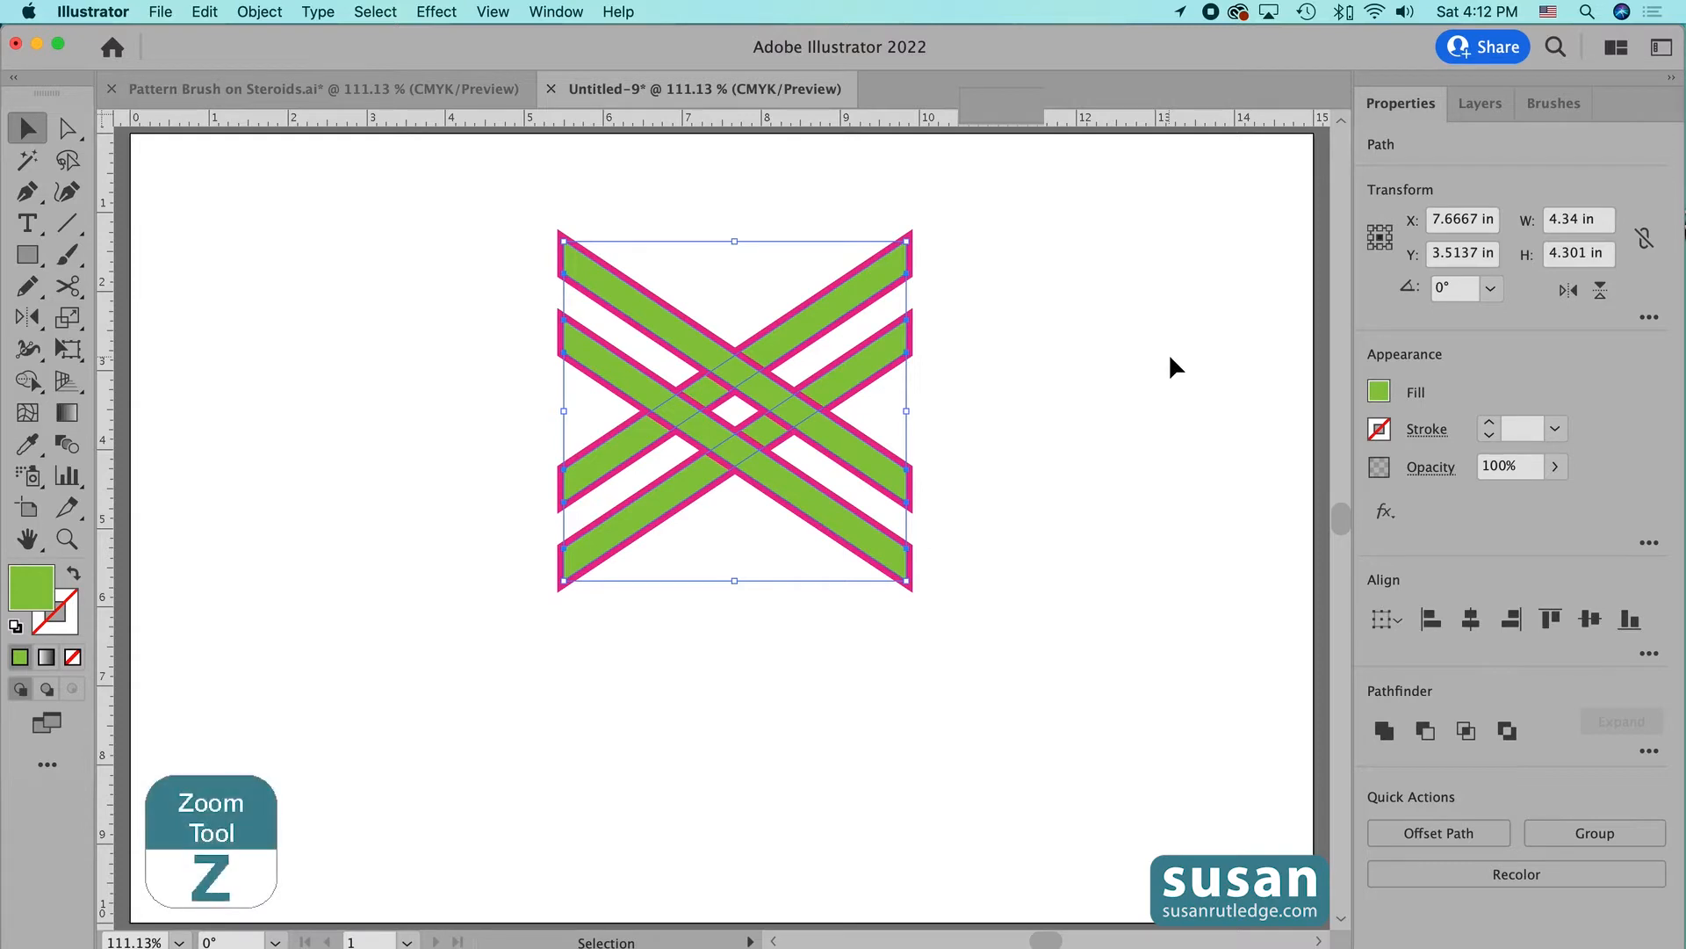
key(z)
drag(708, 331, 890, 799)
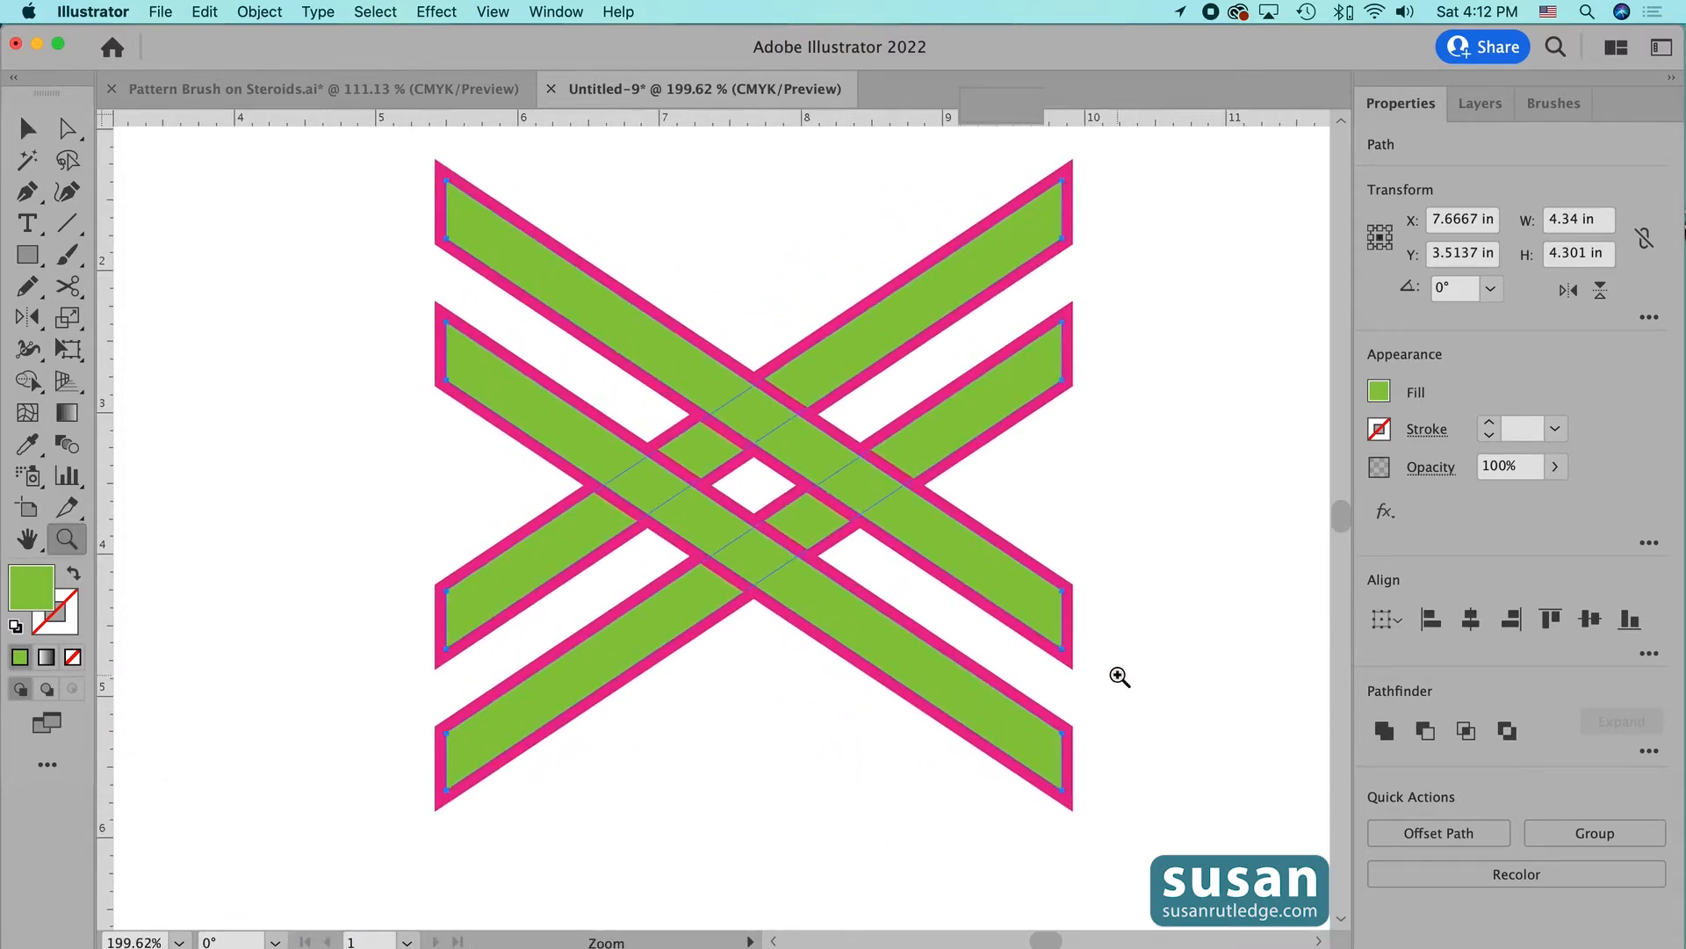
scroll(1118, 676, up, 1)
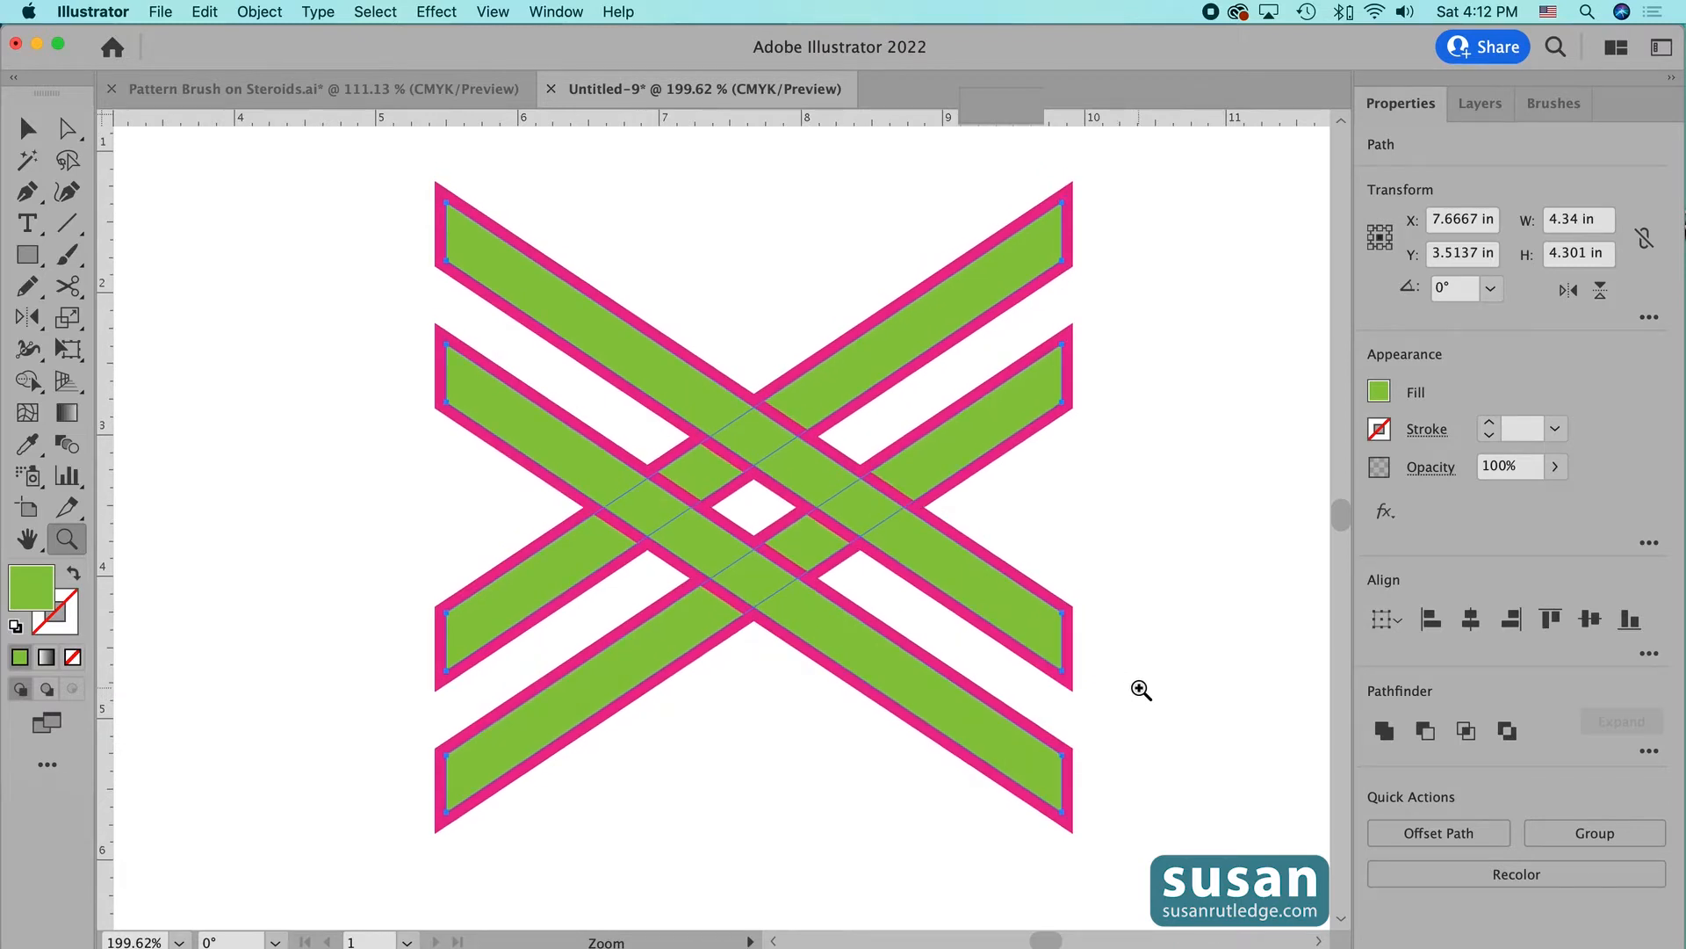
- Remove the magenta edging around the outside of all four crossed bars with the Shape Builder tool
key(v)
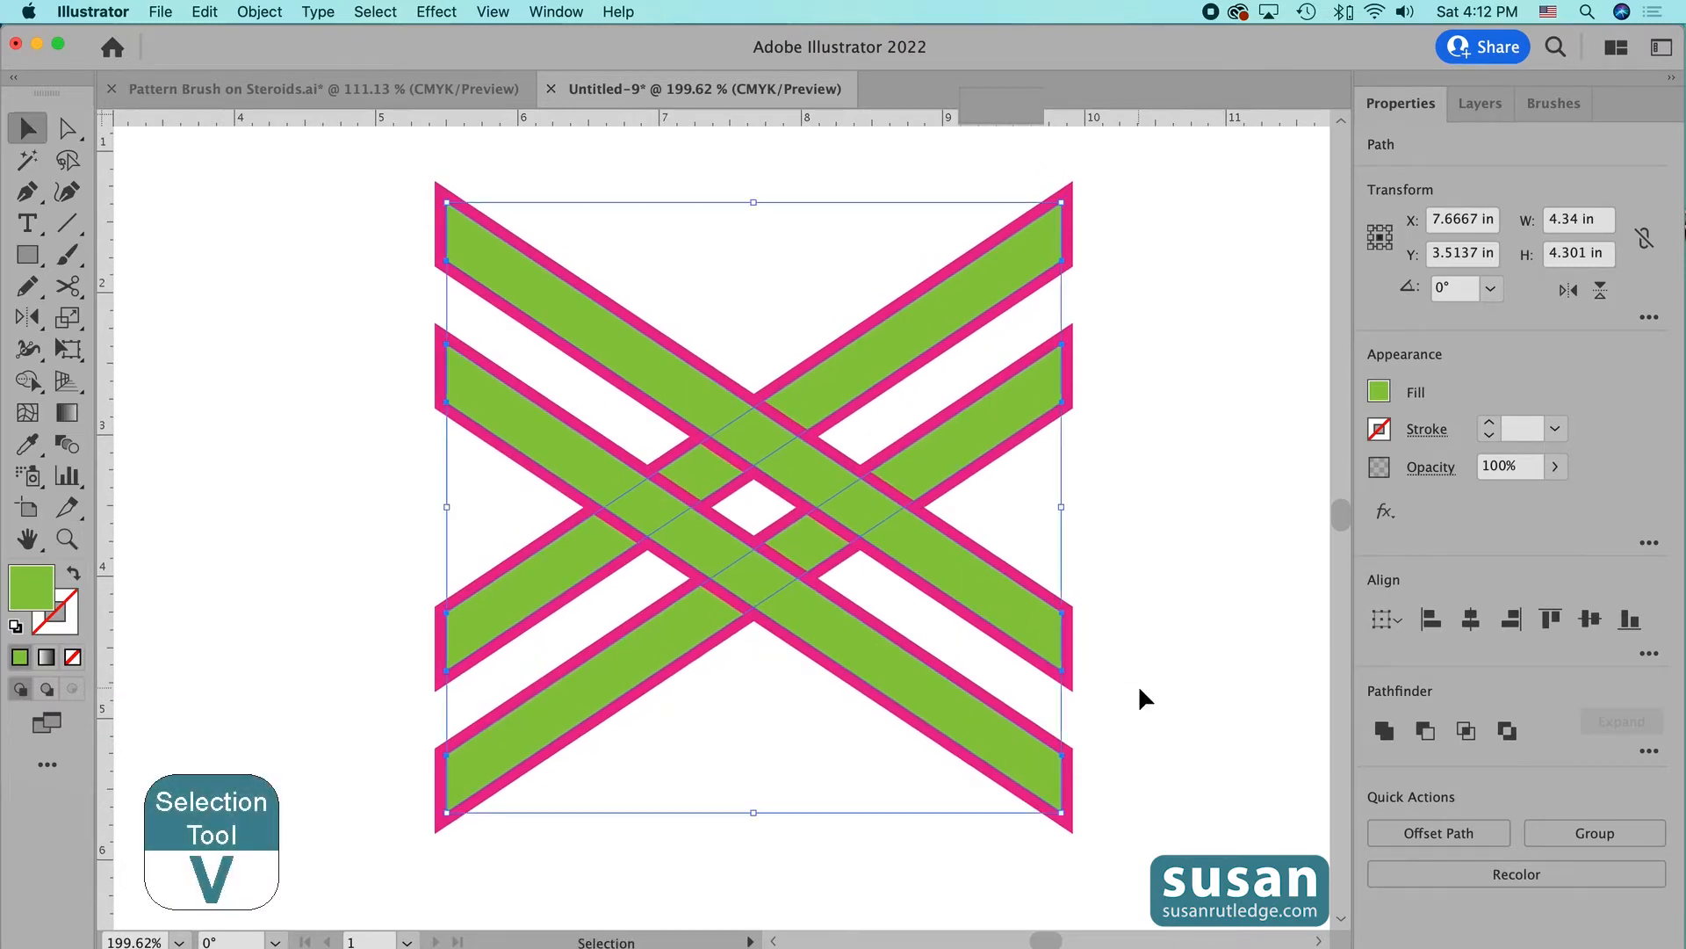
drag(353, 180, 1176, 871)
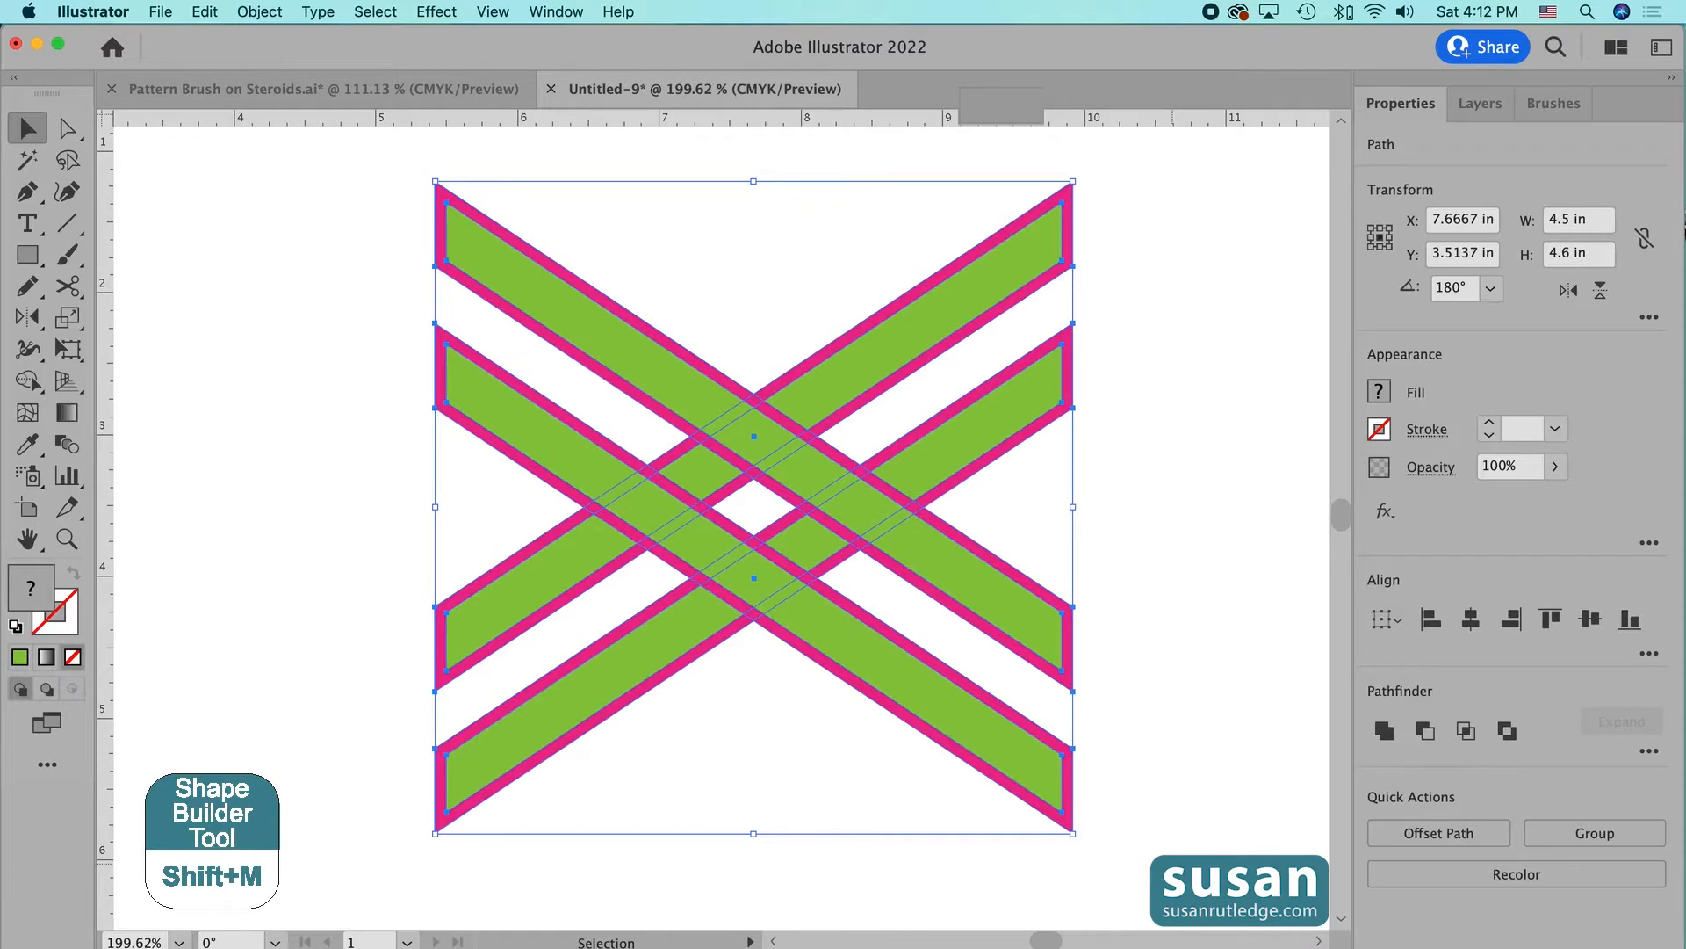
key(shift+m)
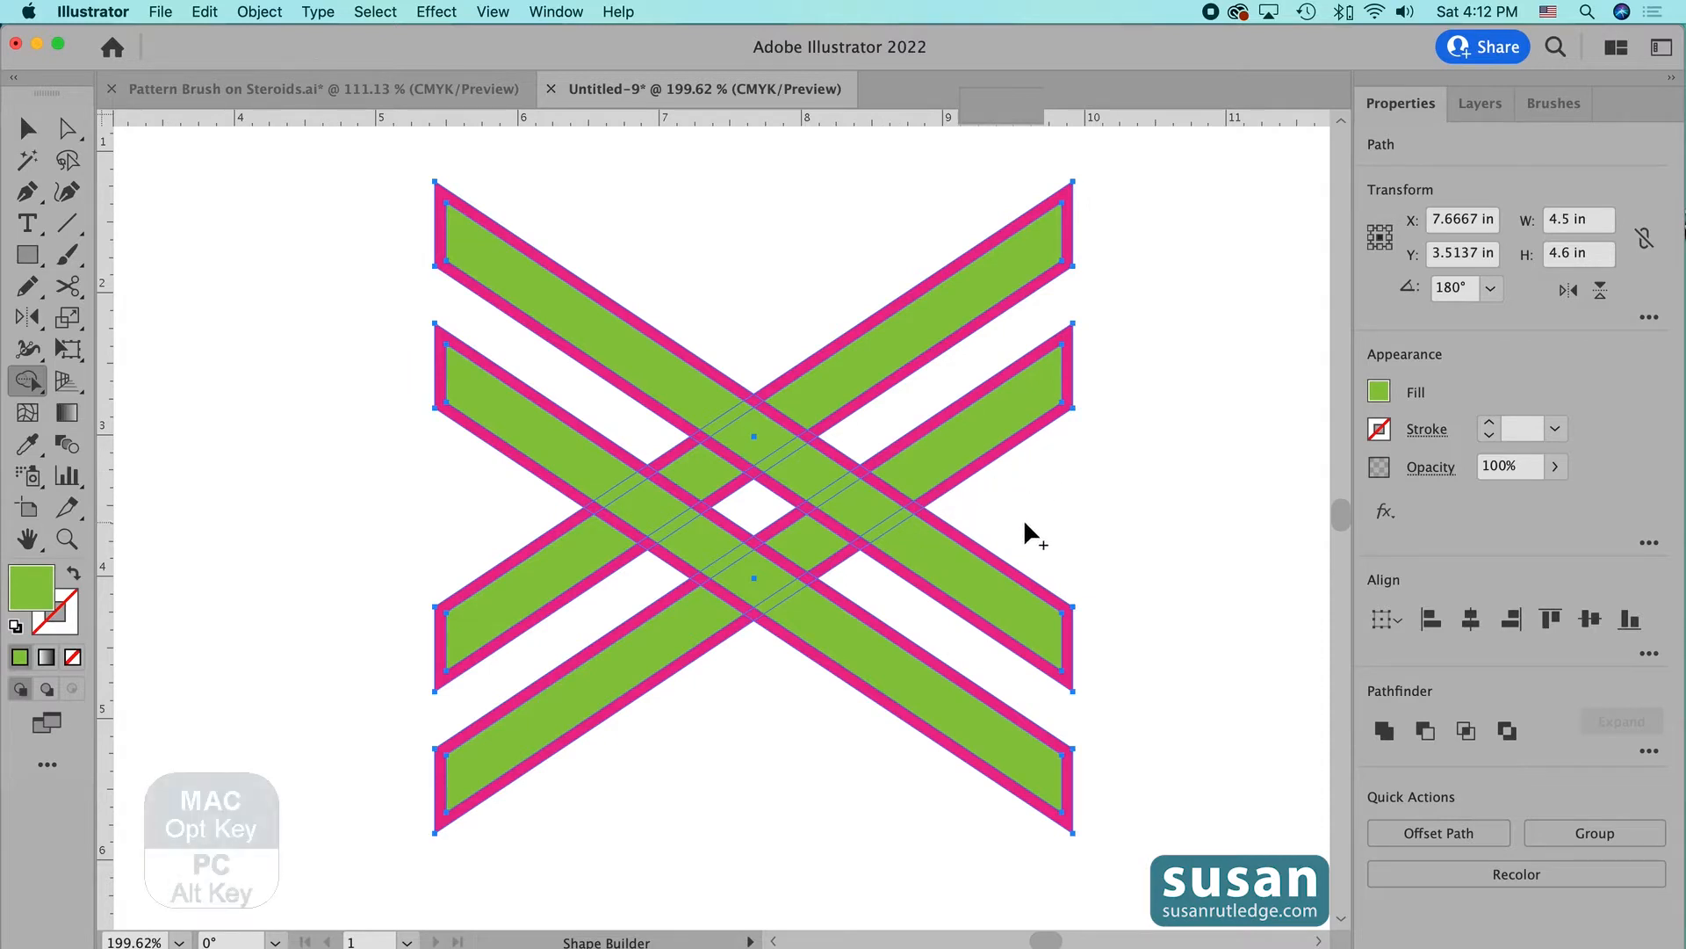
drag(971, 520, 930, 516)
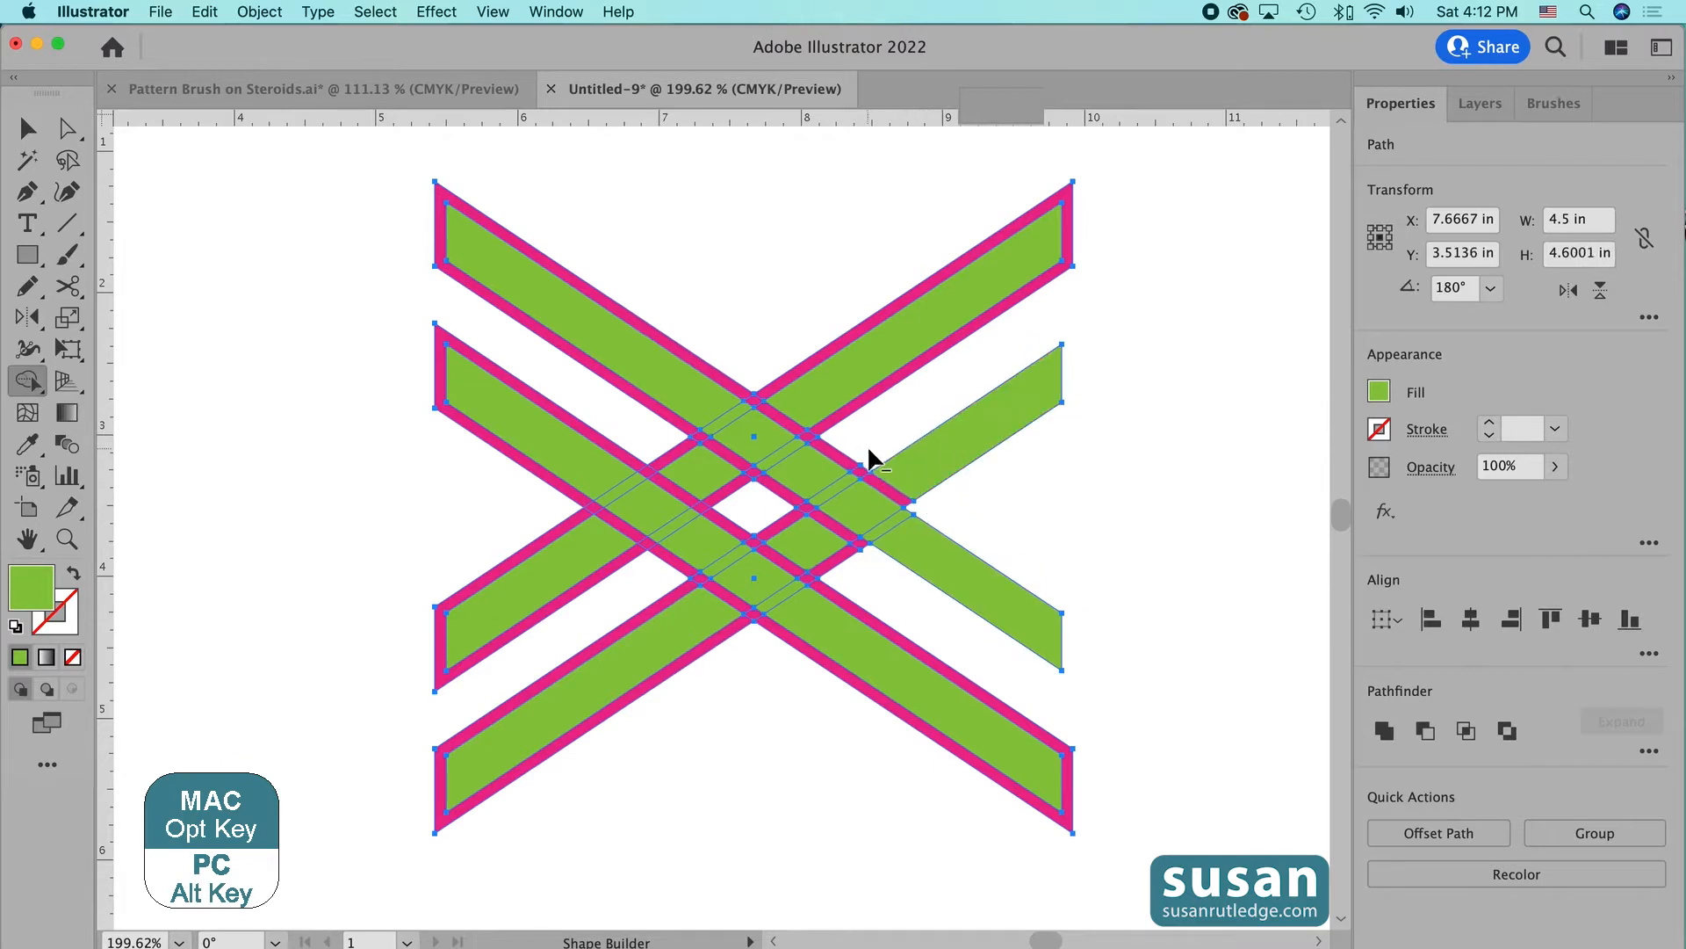
mouse_move(868, 464)
mouse_down()
mouse_move(746, 392)
mouse_move(674, 432)
mouse_move(699, 438)
mouse_move(649, 471)
mouse_up()
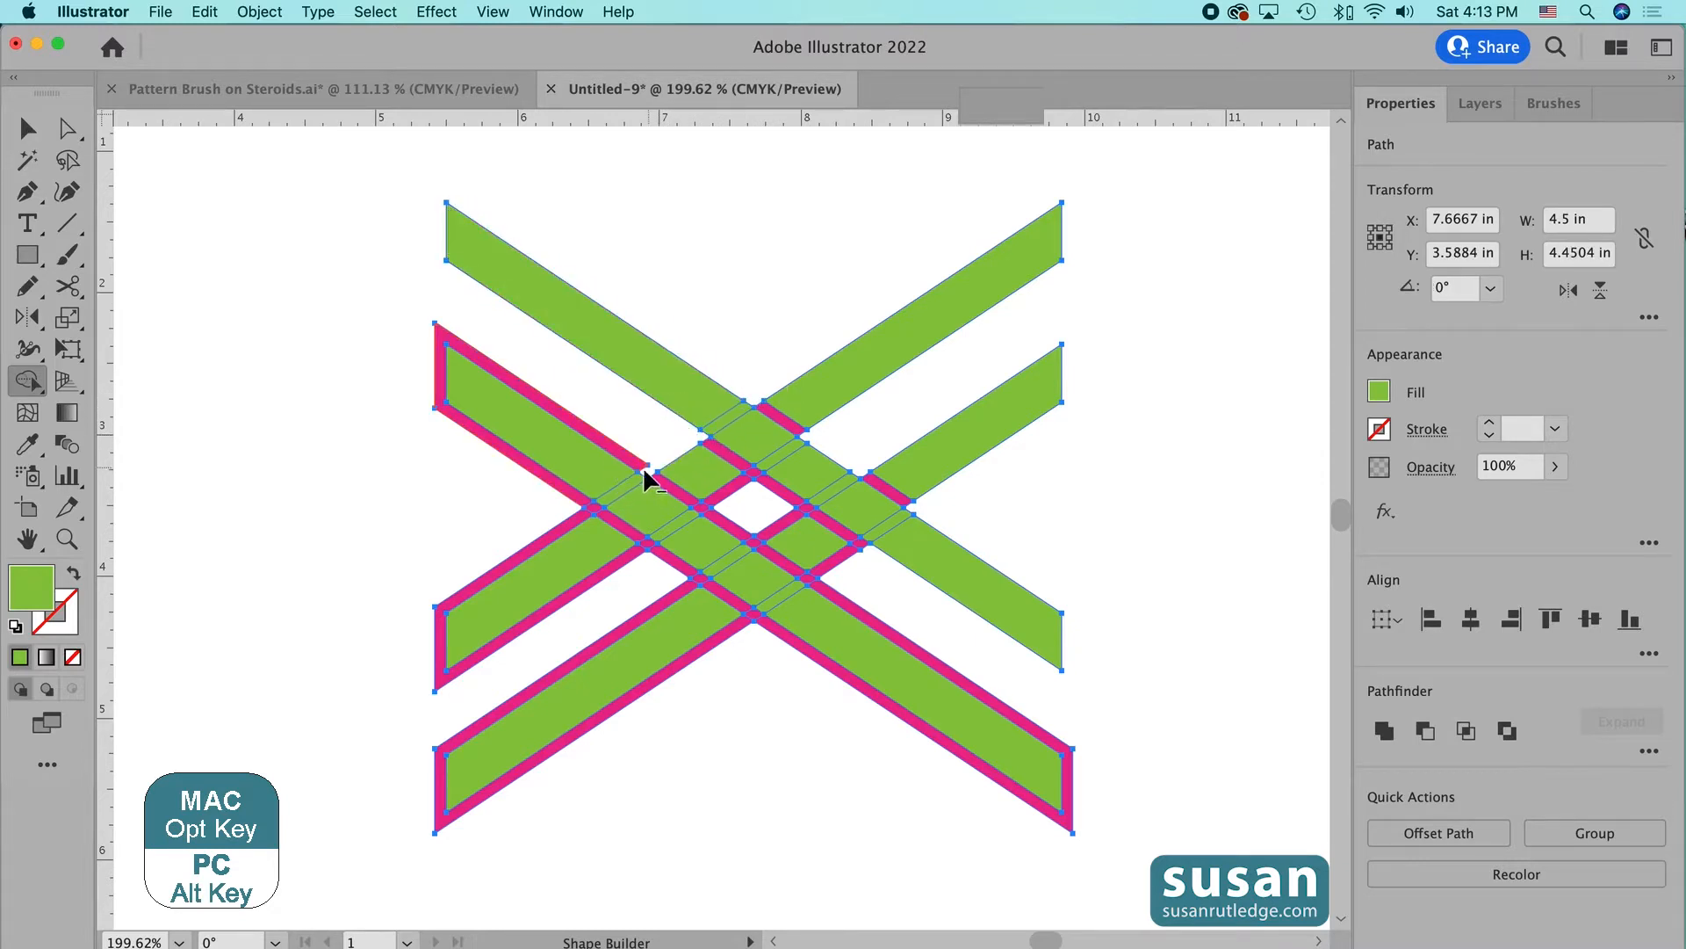
alt+click(561, 490)
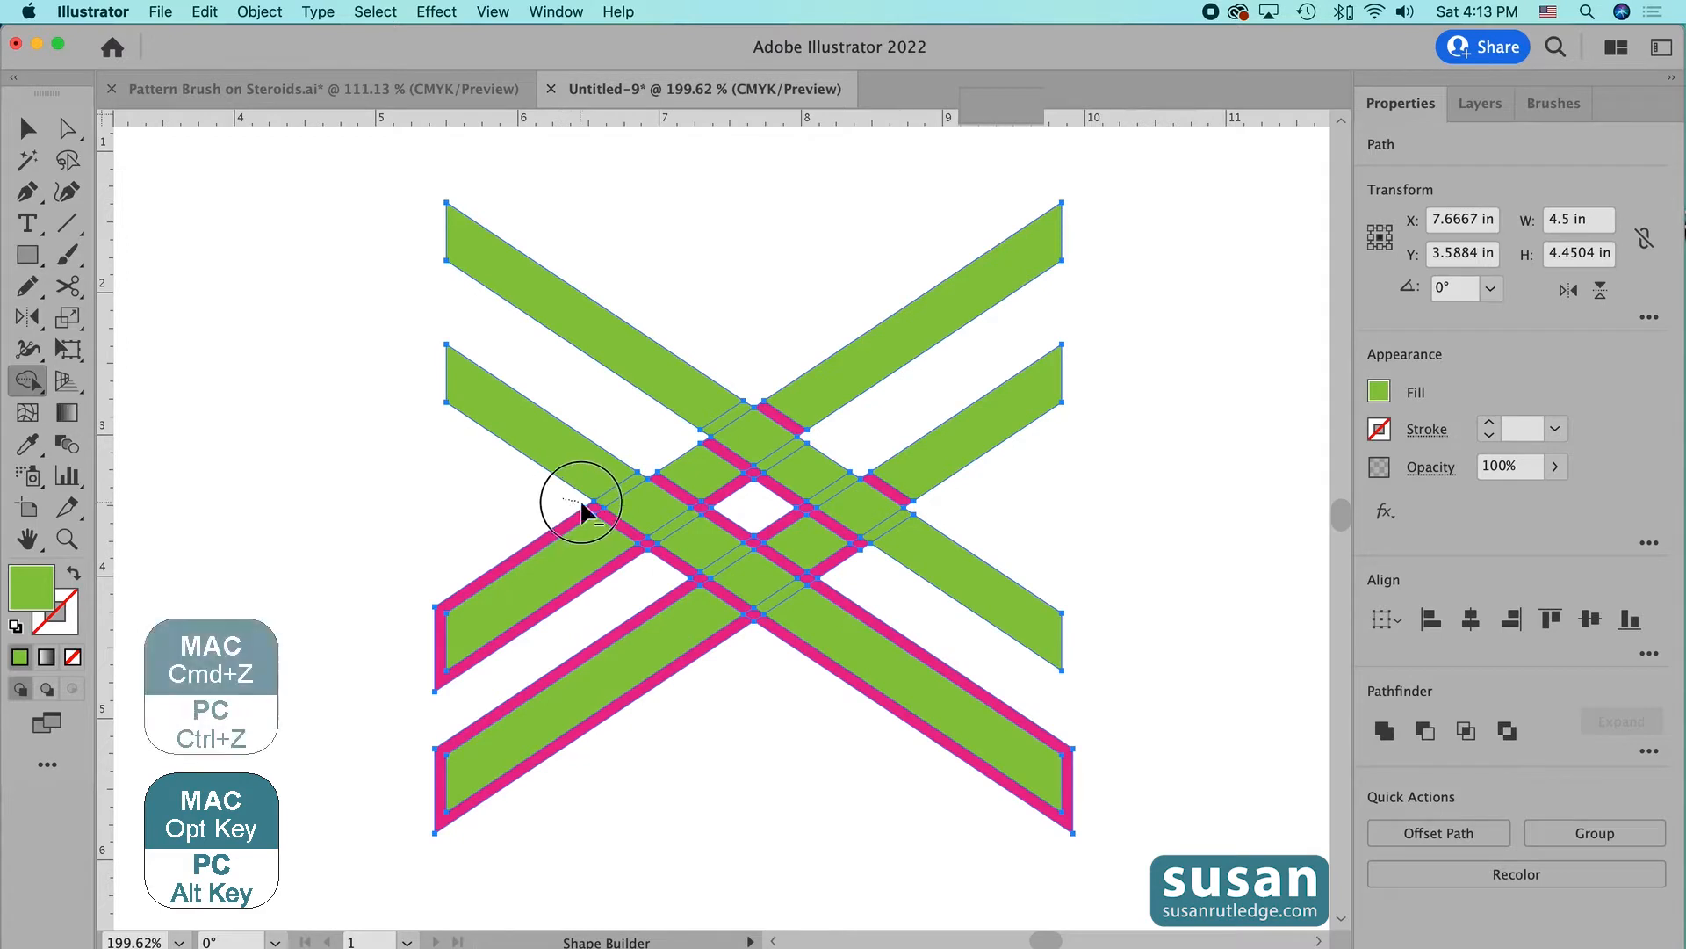
mouse_move(593, 508)
mouse_down()
mouse_move(750, 637)
mouse_move(753, 612)
mouse_move(831, 583)
mouse_move(811, 580)
mouse_move(866, 564)
mouse_up()
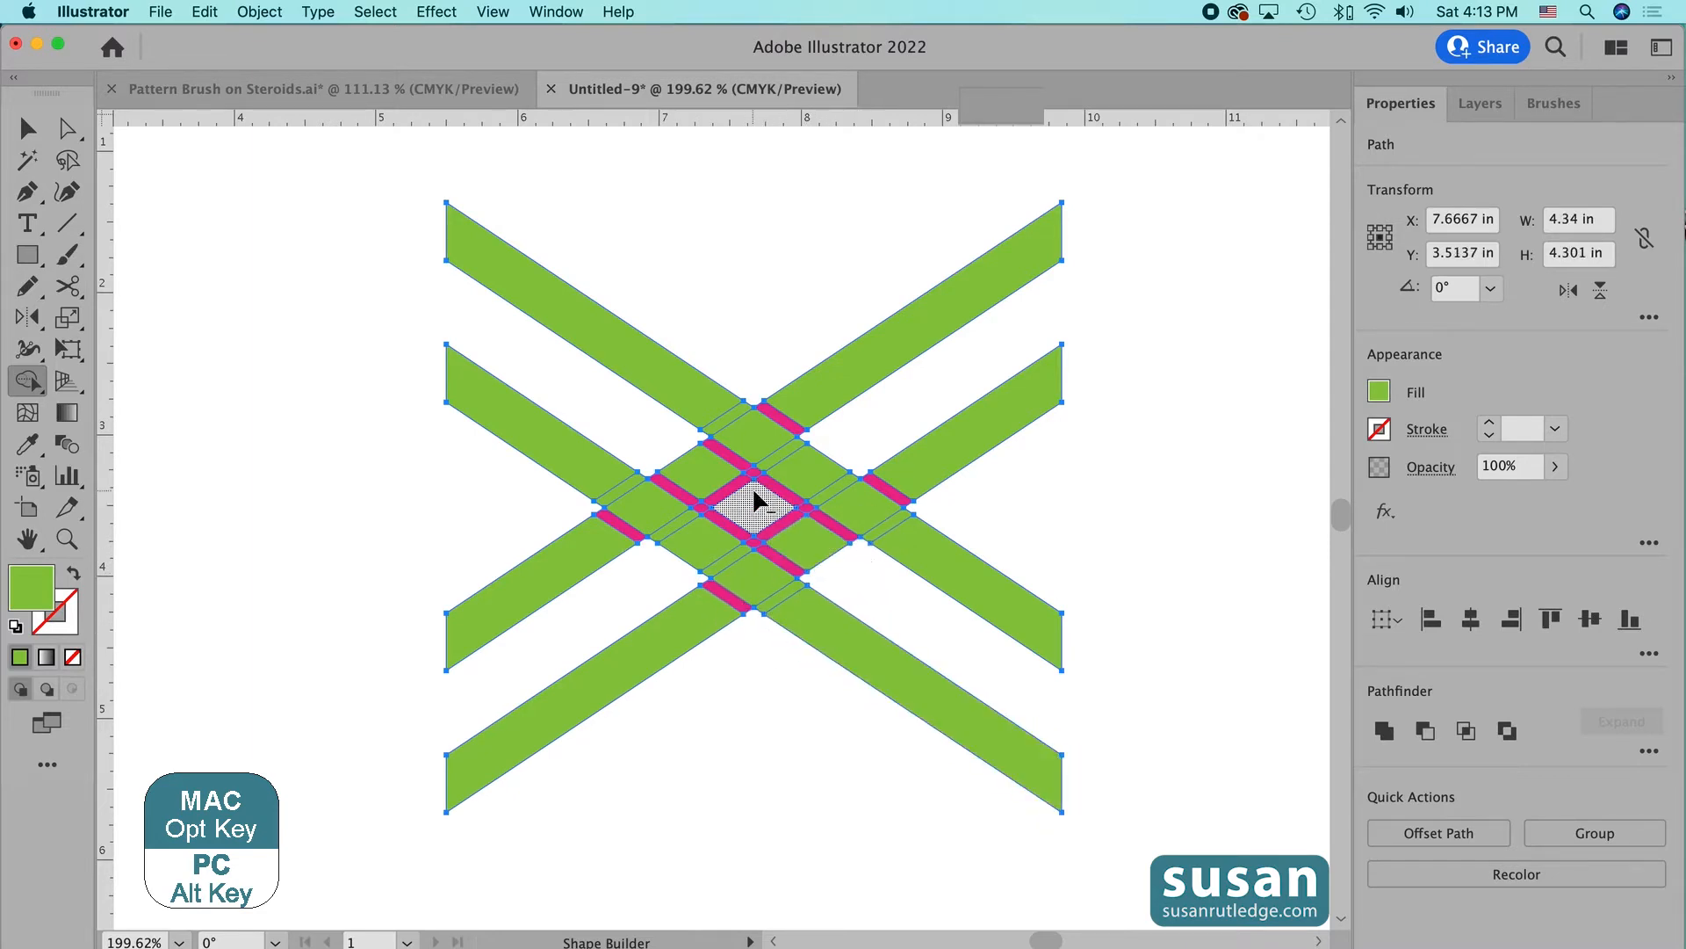
- Remove the magenta edges around the central diamond opening, and deselect the artwork
mouse_move(760, 489)
mouse_down()
mouse_move(809, 489)
mouse_move(779, 539)
mouse_move(753, 545)
mouse_move(714, 519)
mouse_up()
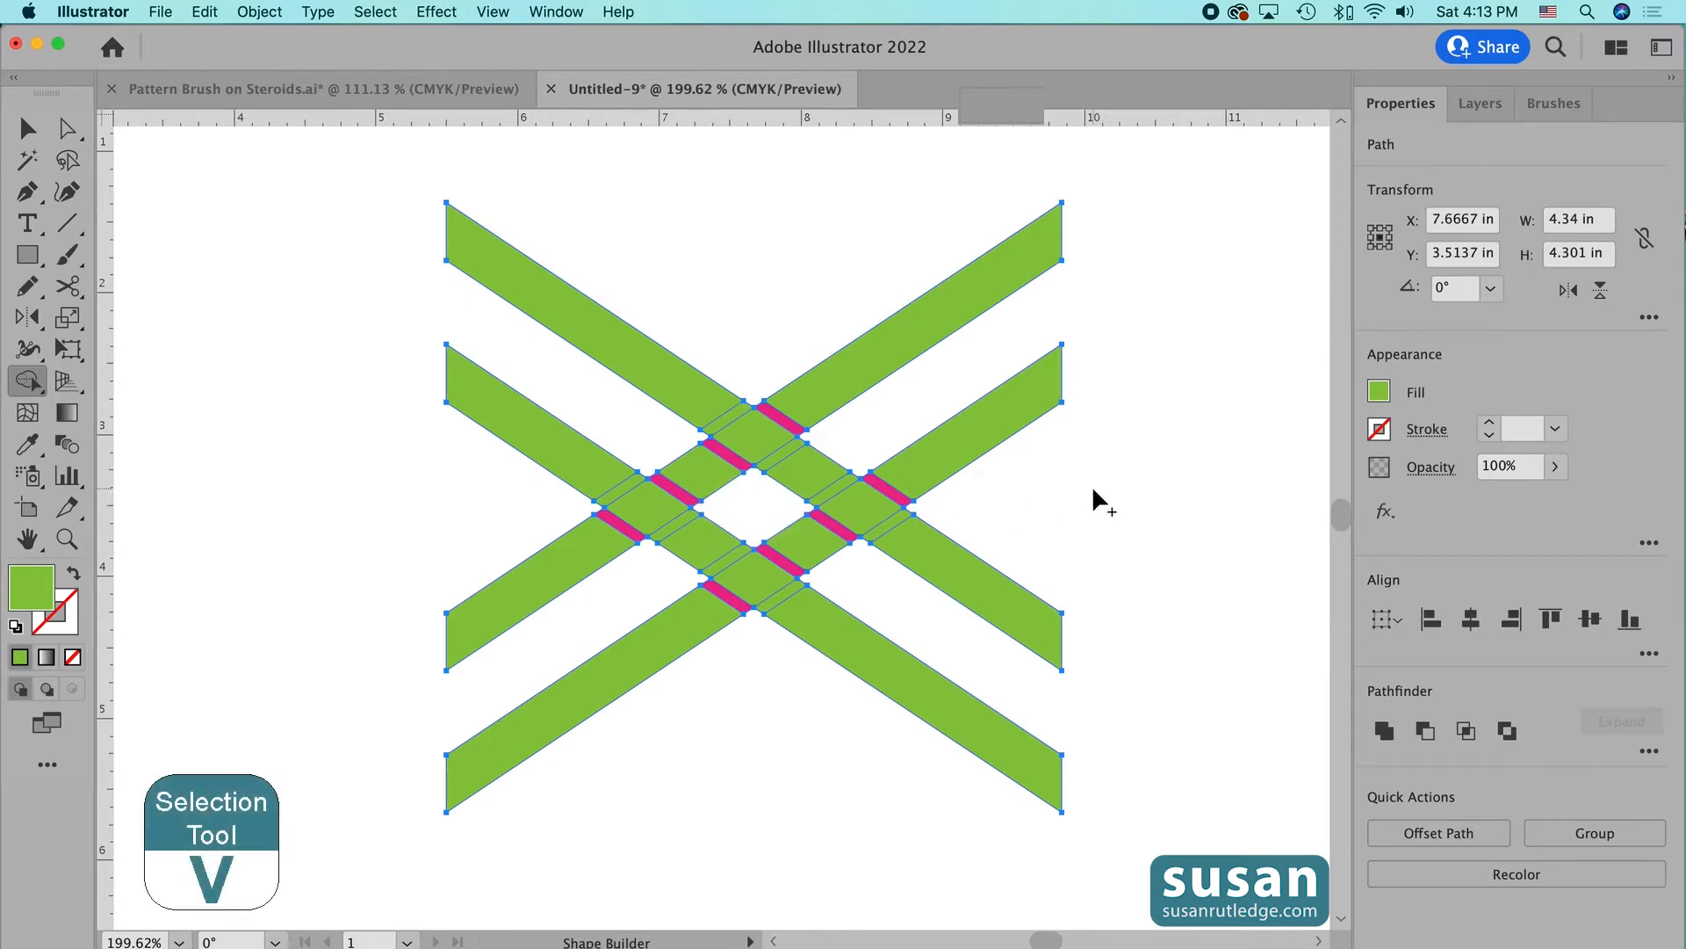
key(v)
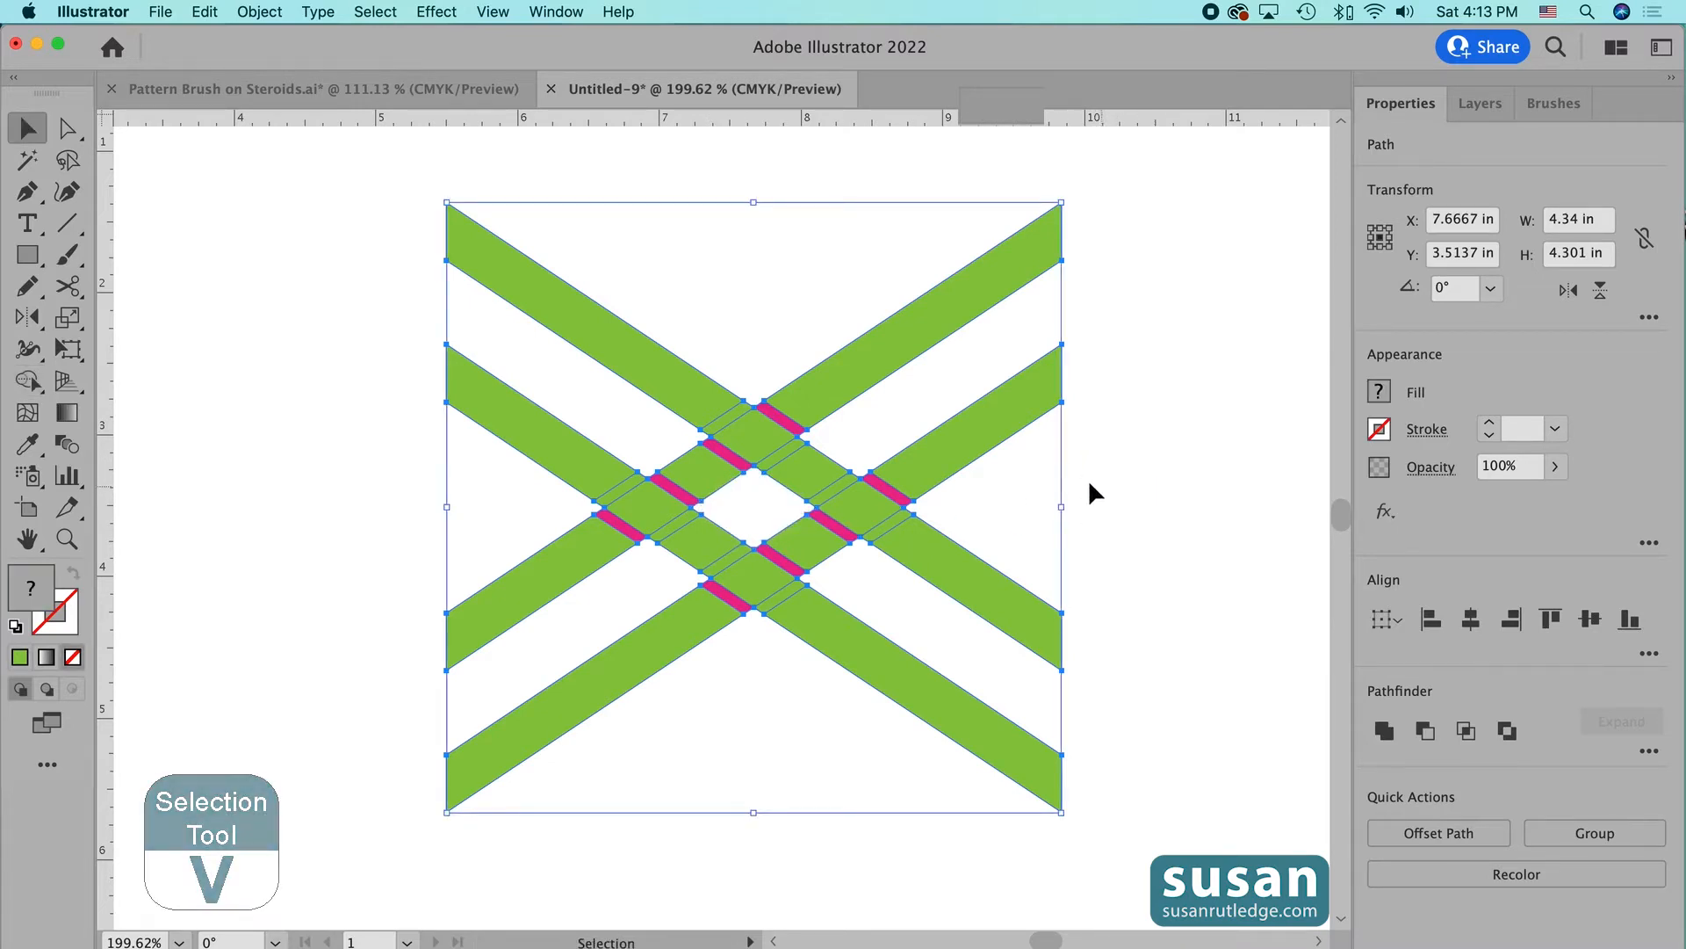
click(1101, 471)
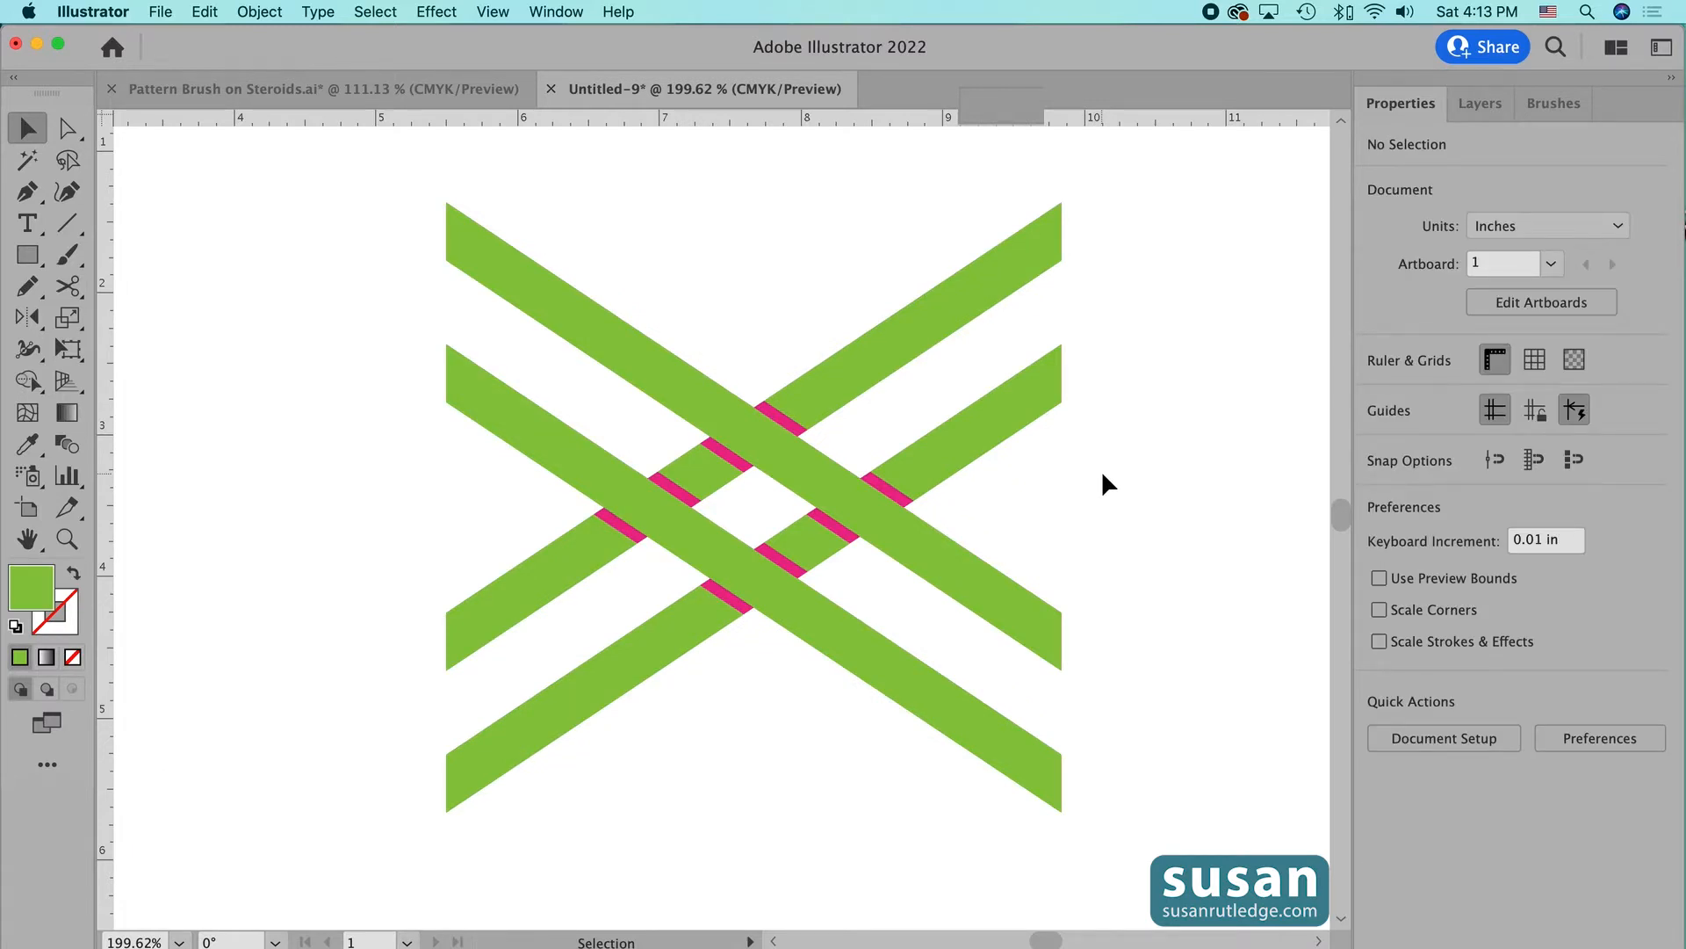
- With Shape Builder, merge the upper rising bar across the top crossing and delete the magenta strips on both sides of its next crossing
drag(467, 186, 1063, 815)
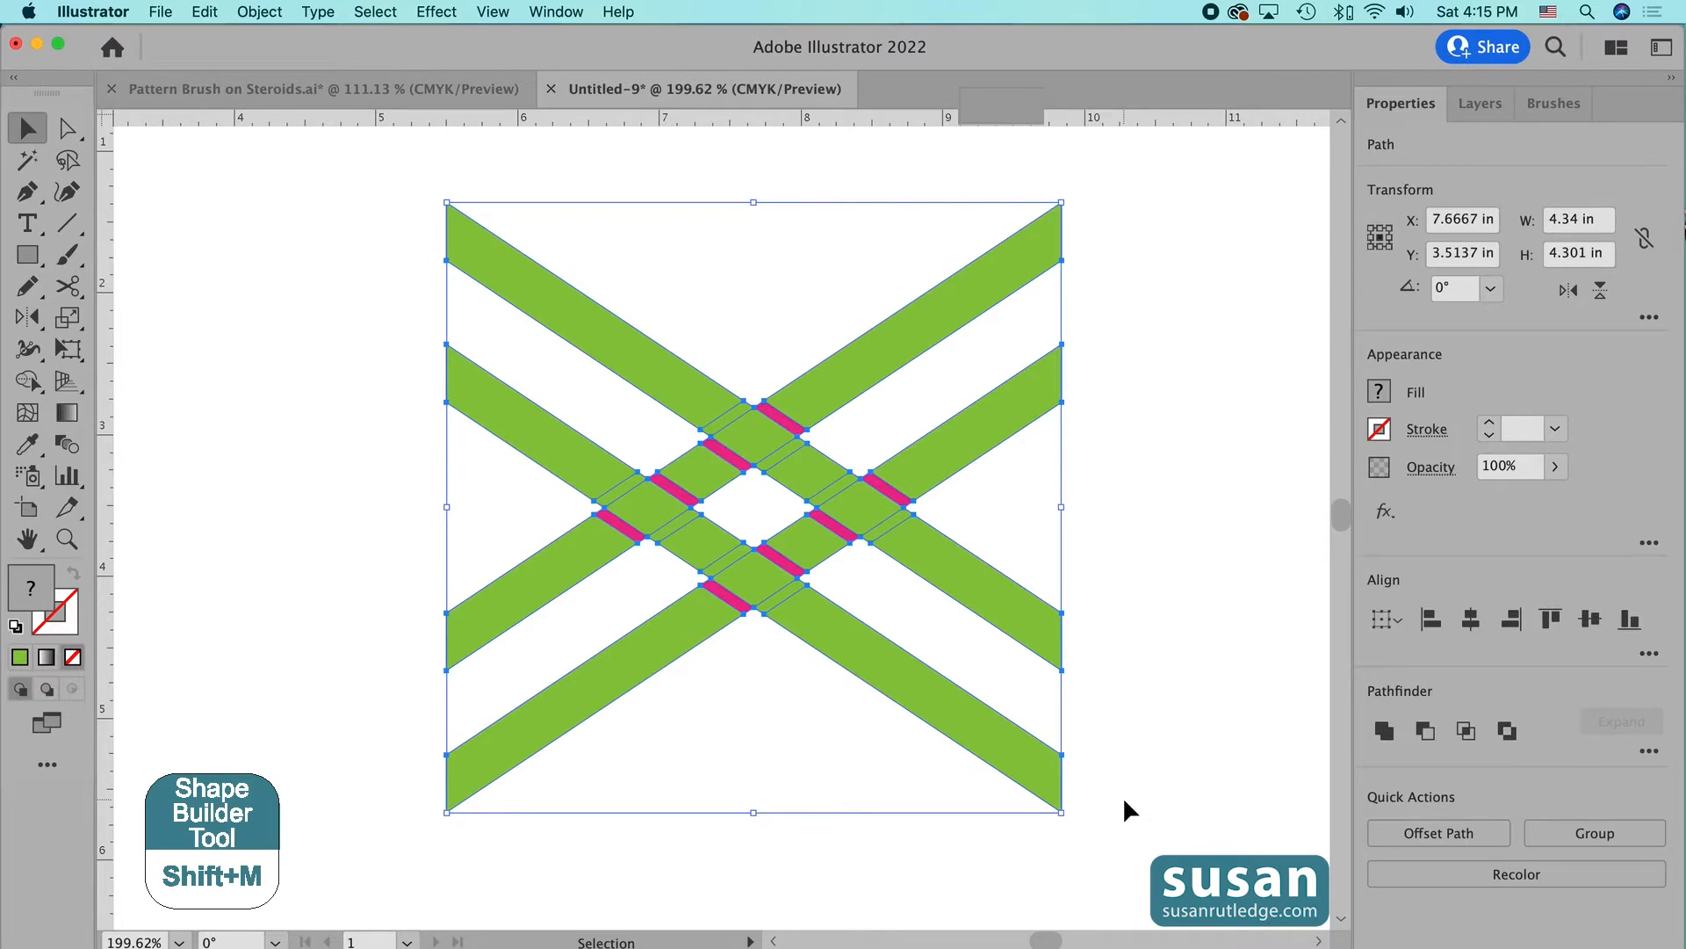
key(shift+m)
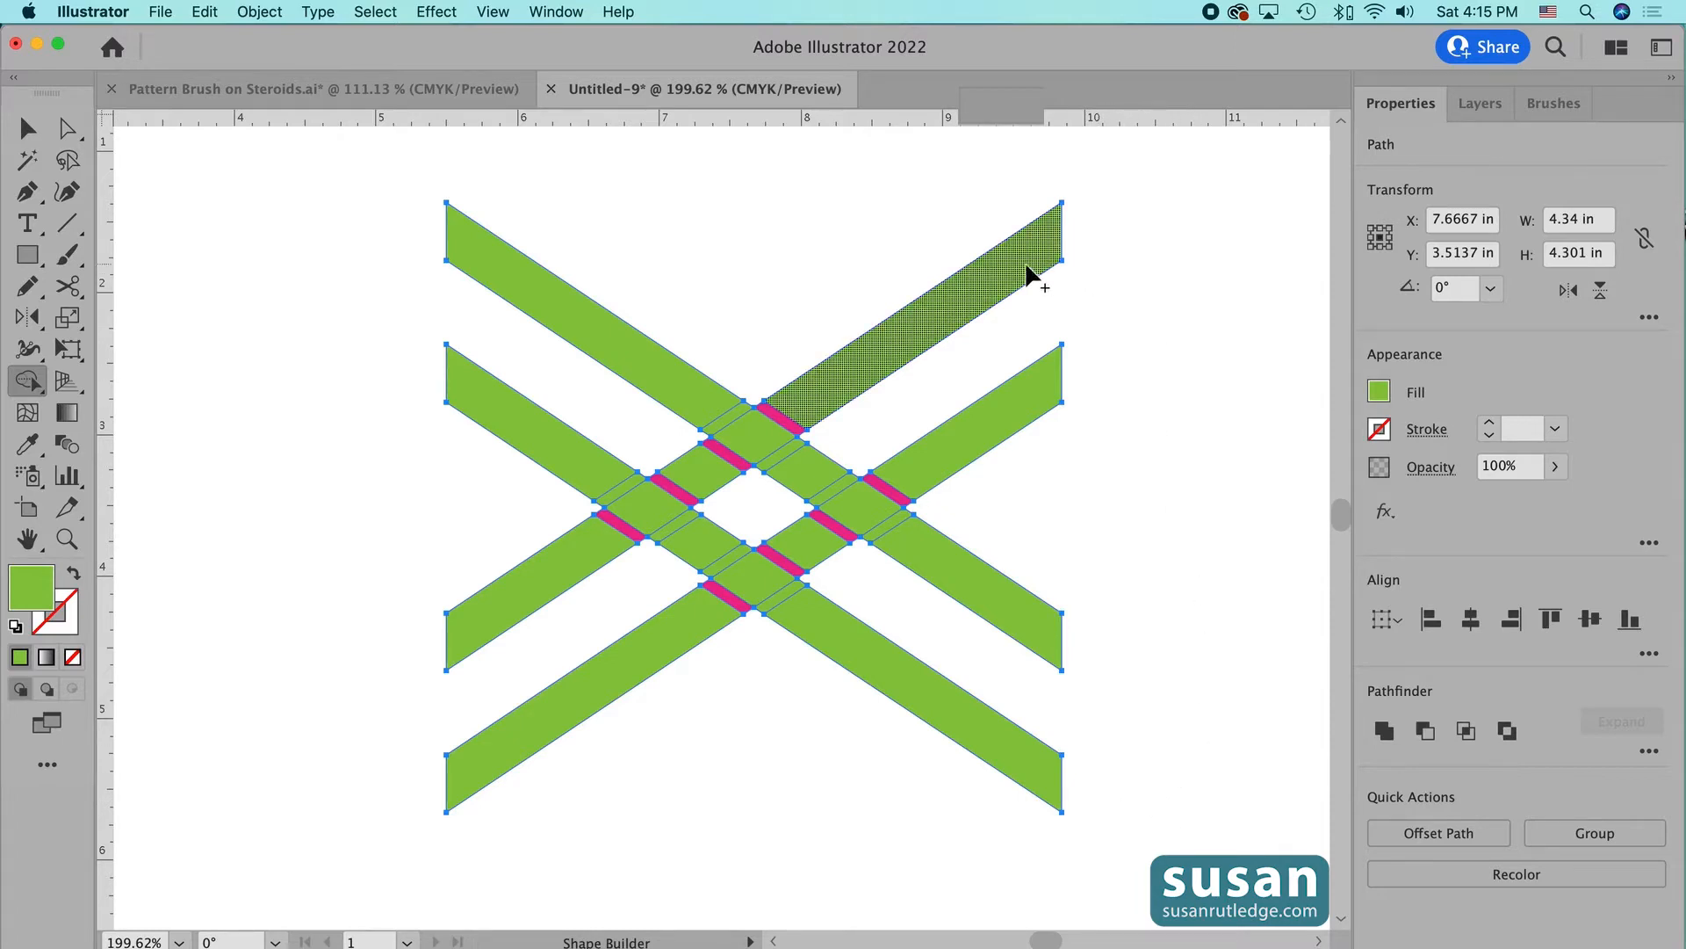
click(837, 397)
mouse_move(837, 397)
mouse_down()
mouse_move(822, 387)
mouse_move(722, 474)
mouse_up()
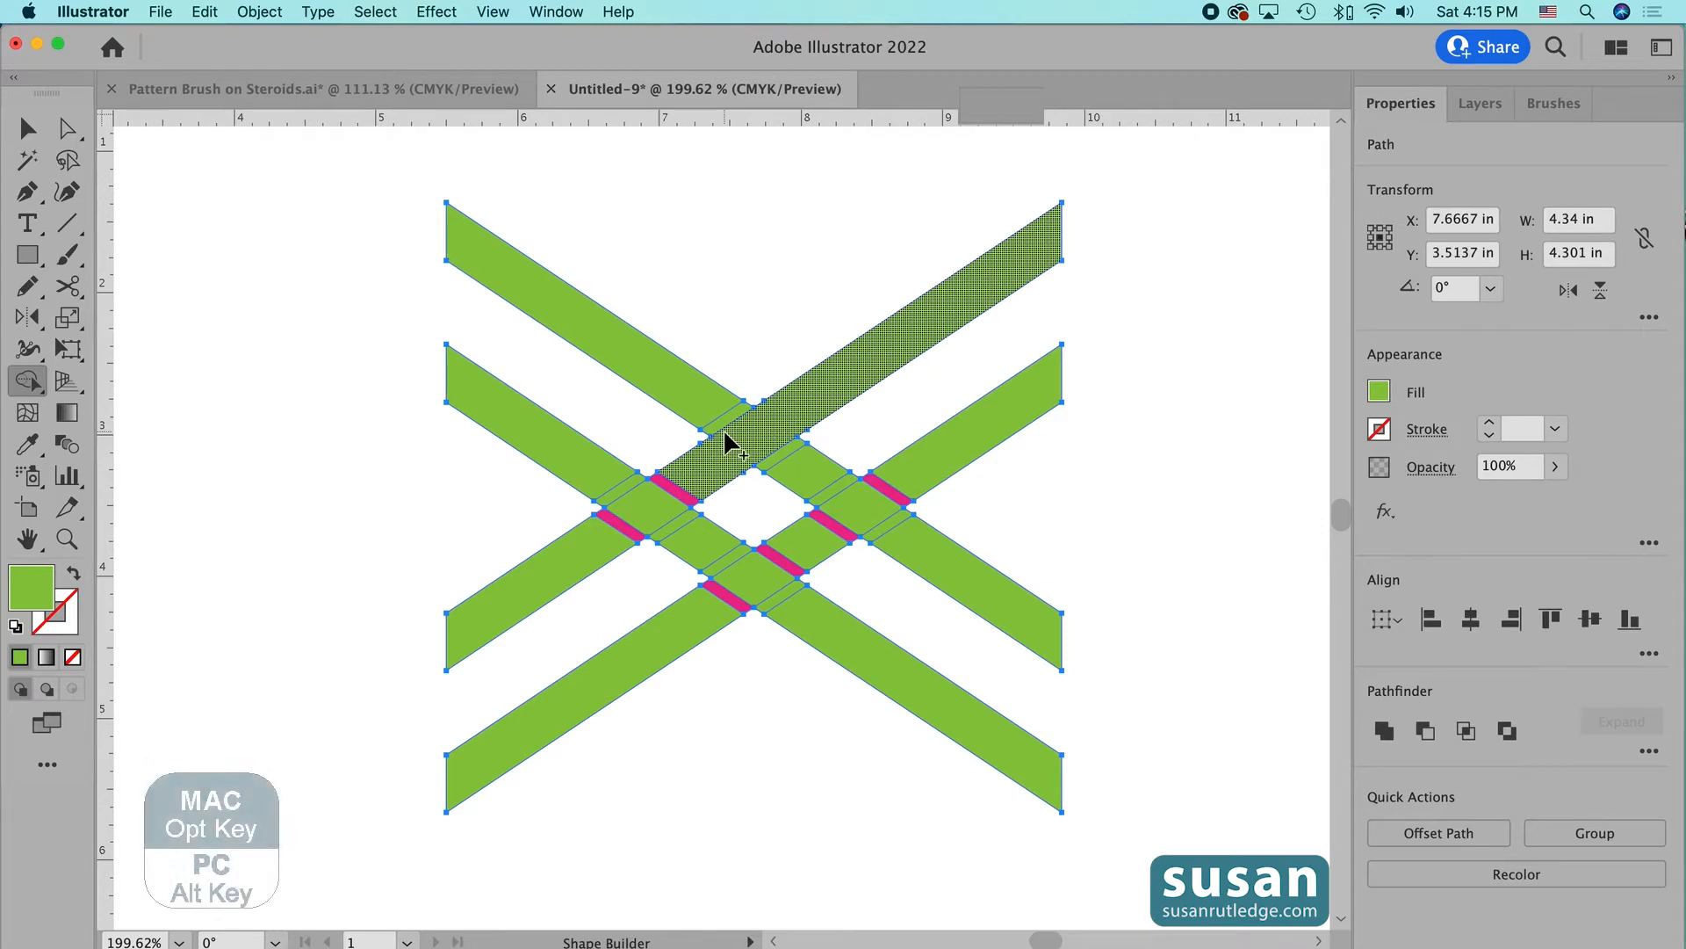
alt+click(678, 494)
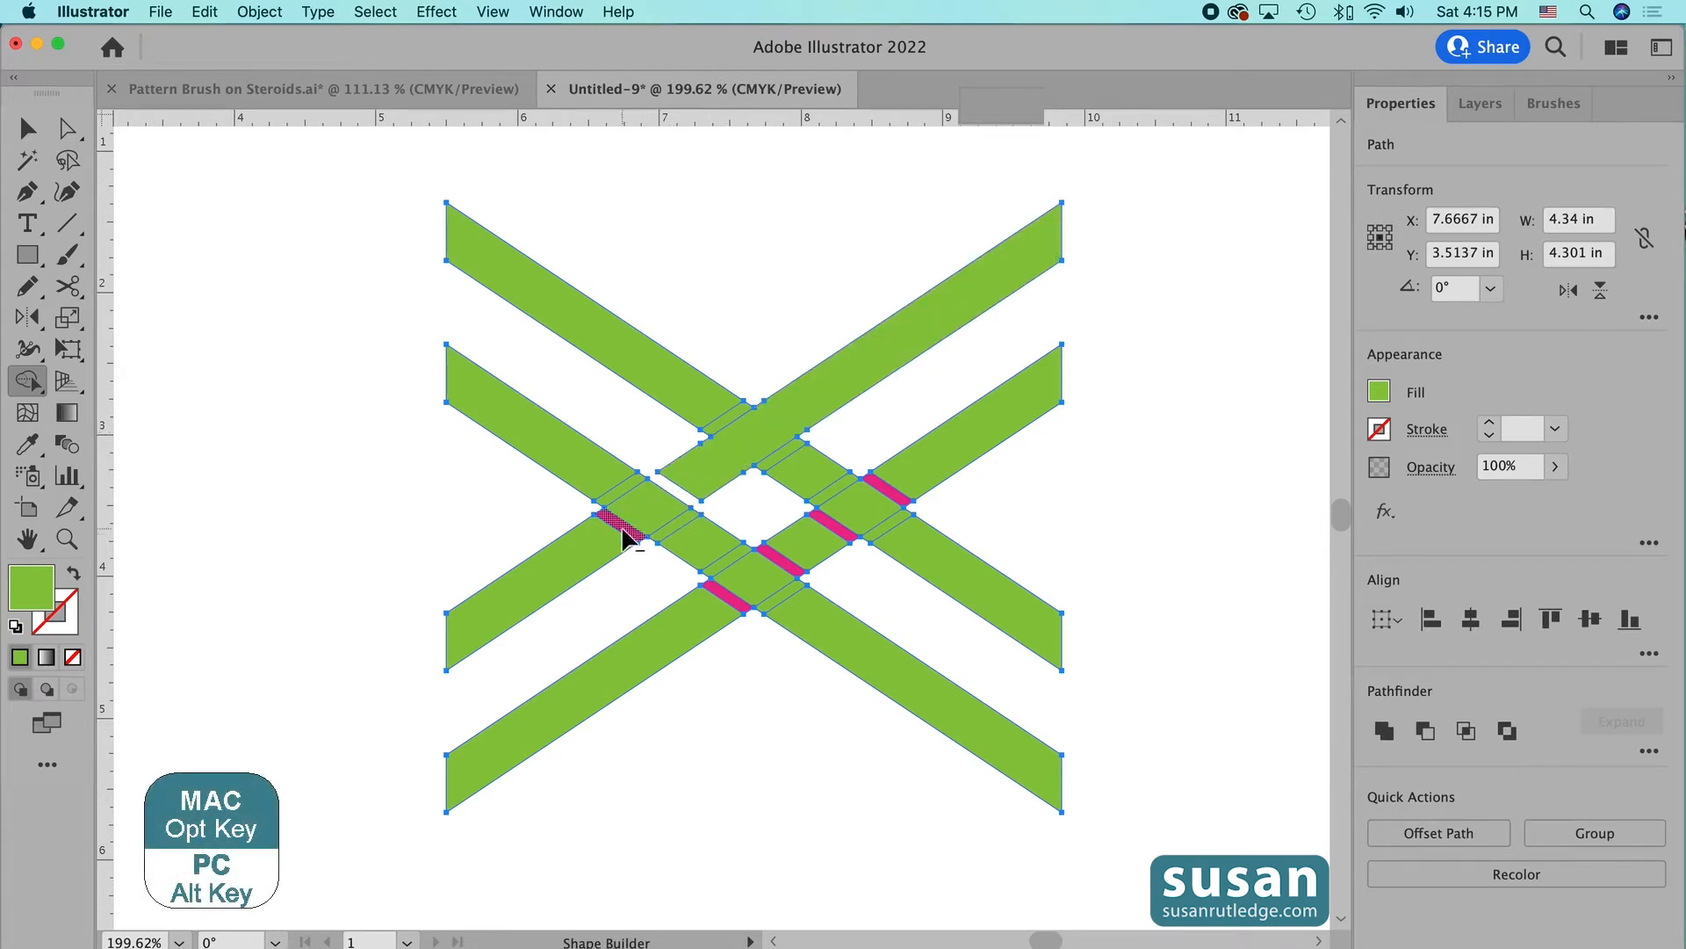
alt+click(625, 535)
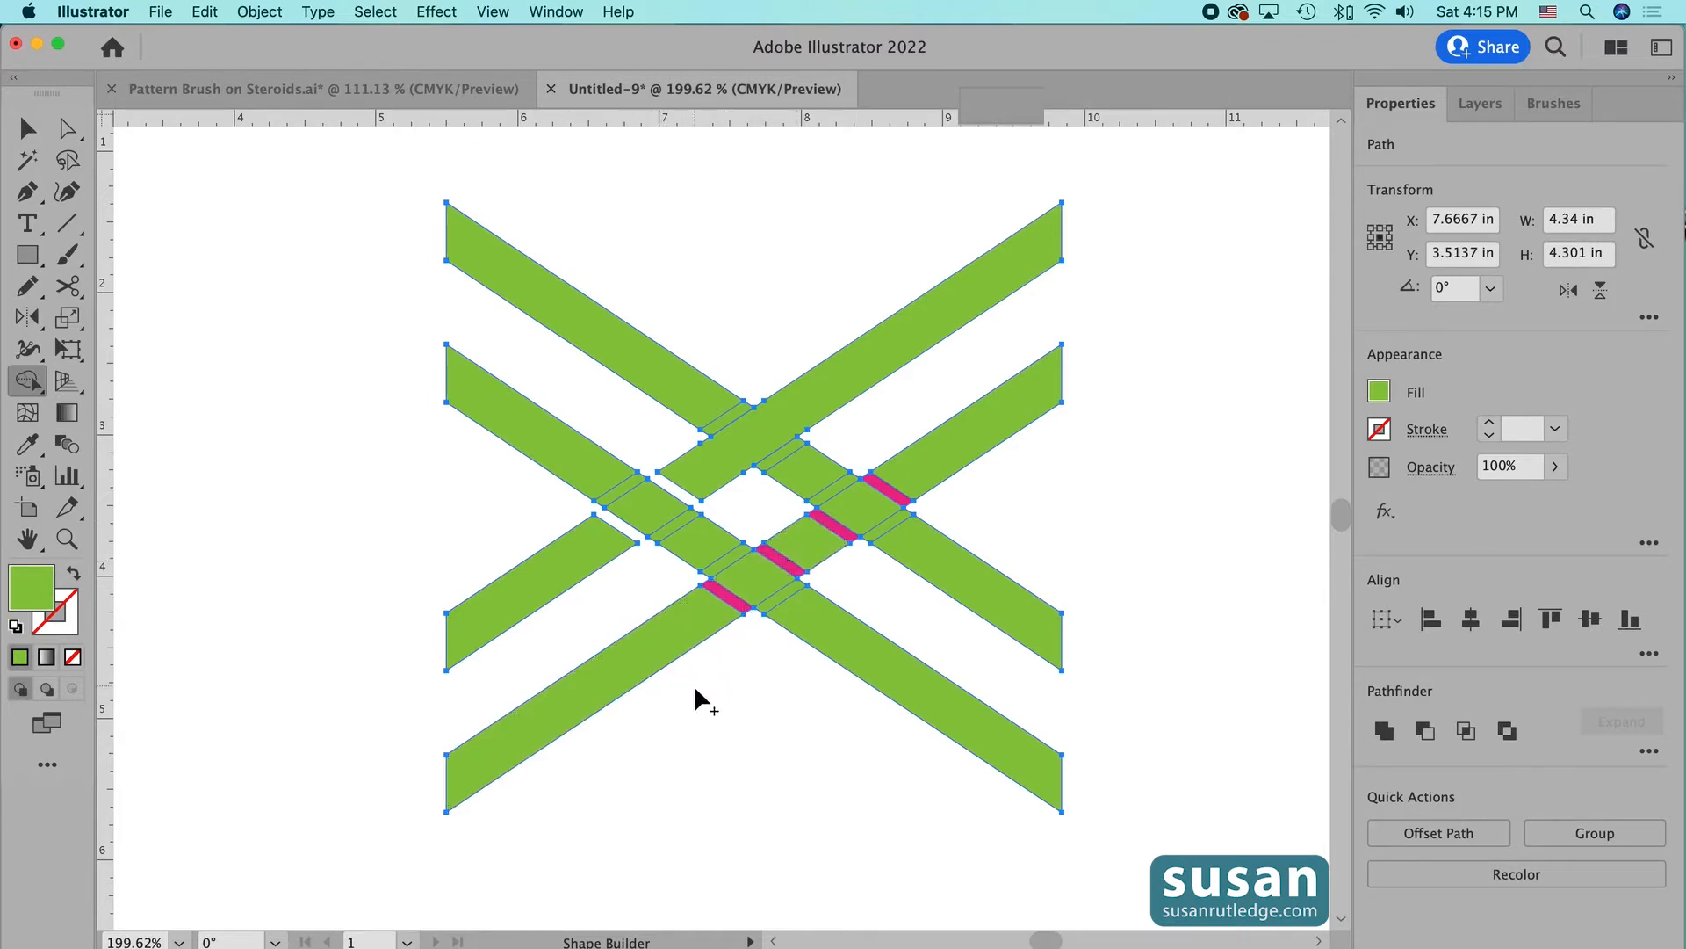
- Merge the lower rising bar across the bottom crossing and delete the remaining magenta strips beside its next crossing
drag(685, 637, 794, 562)
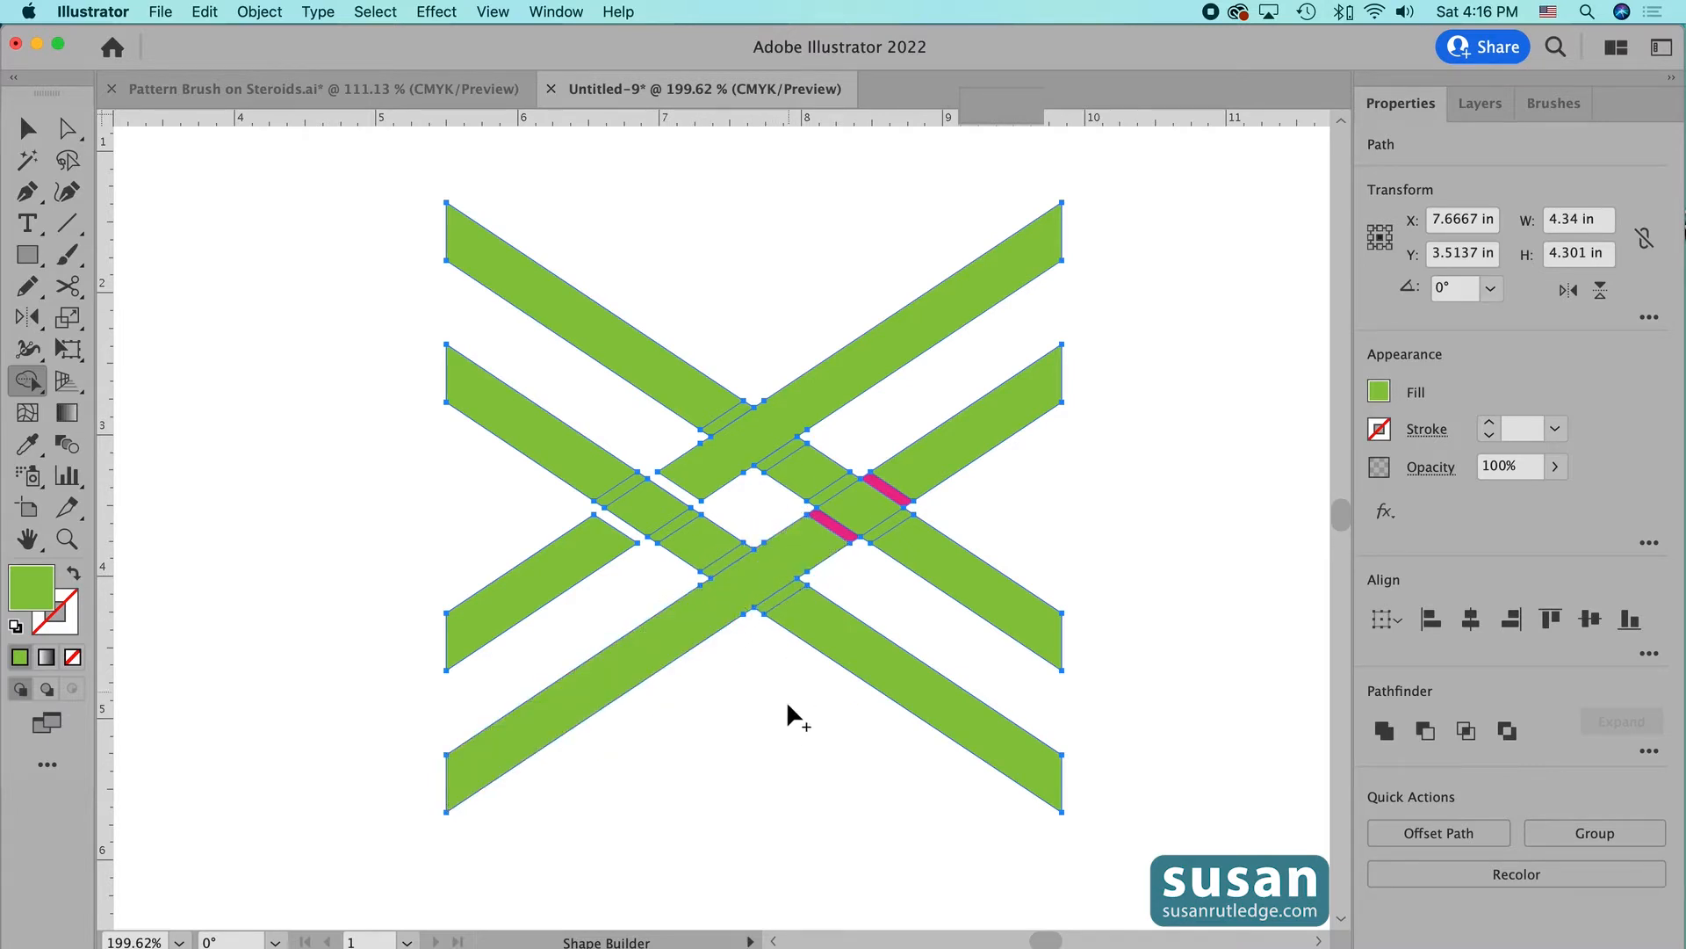
alt+click(839, 531)
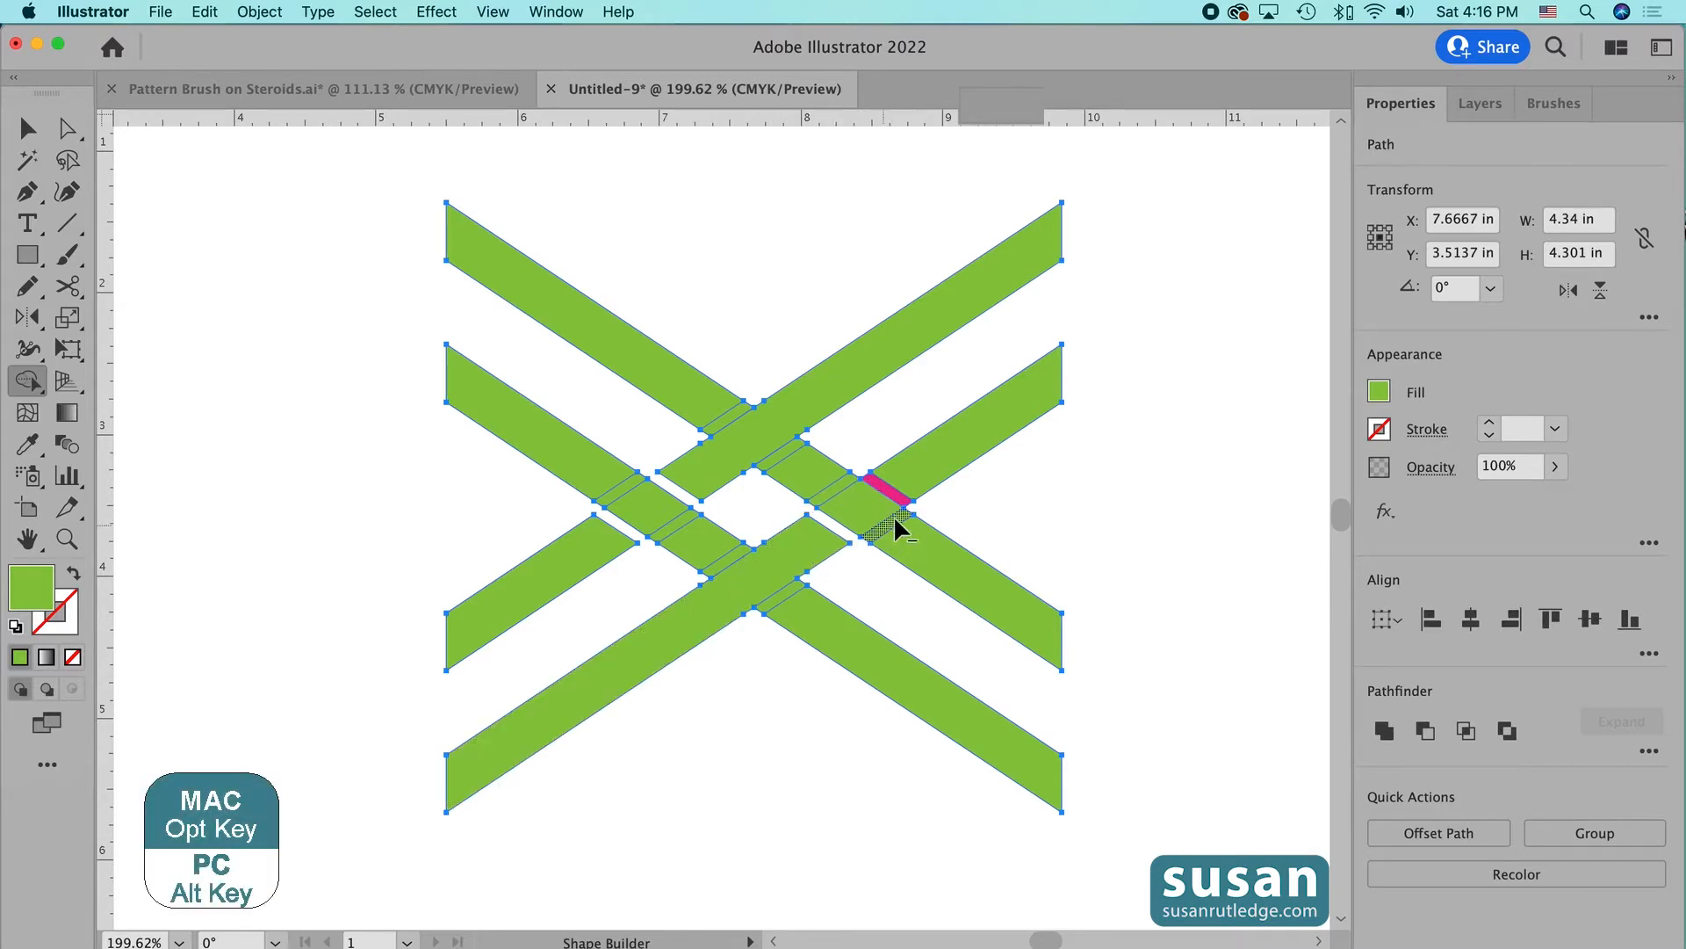
alt+click(887, 486)
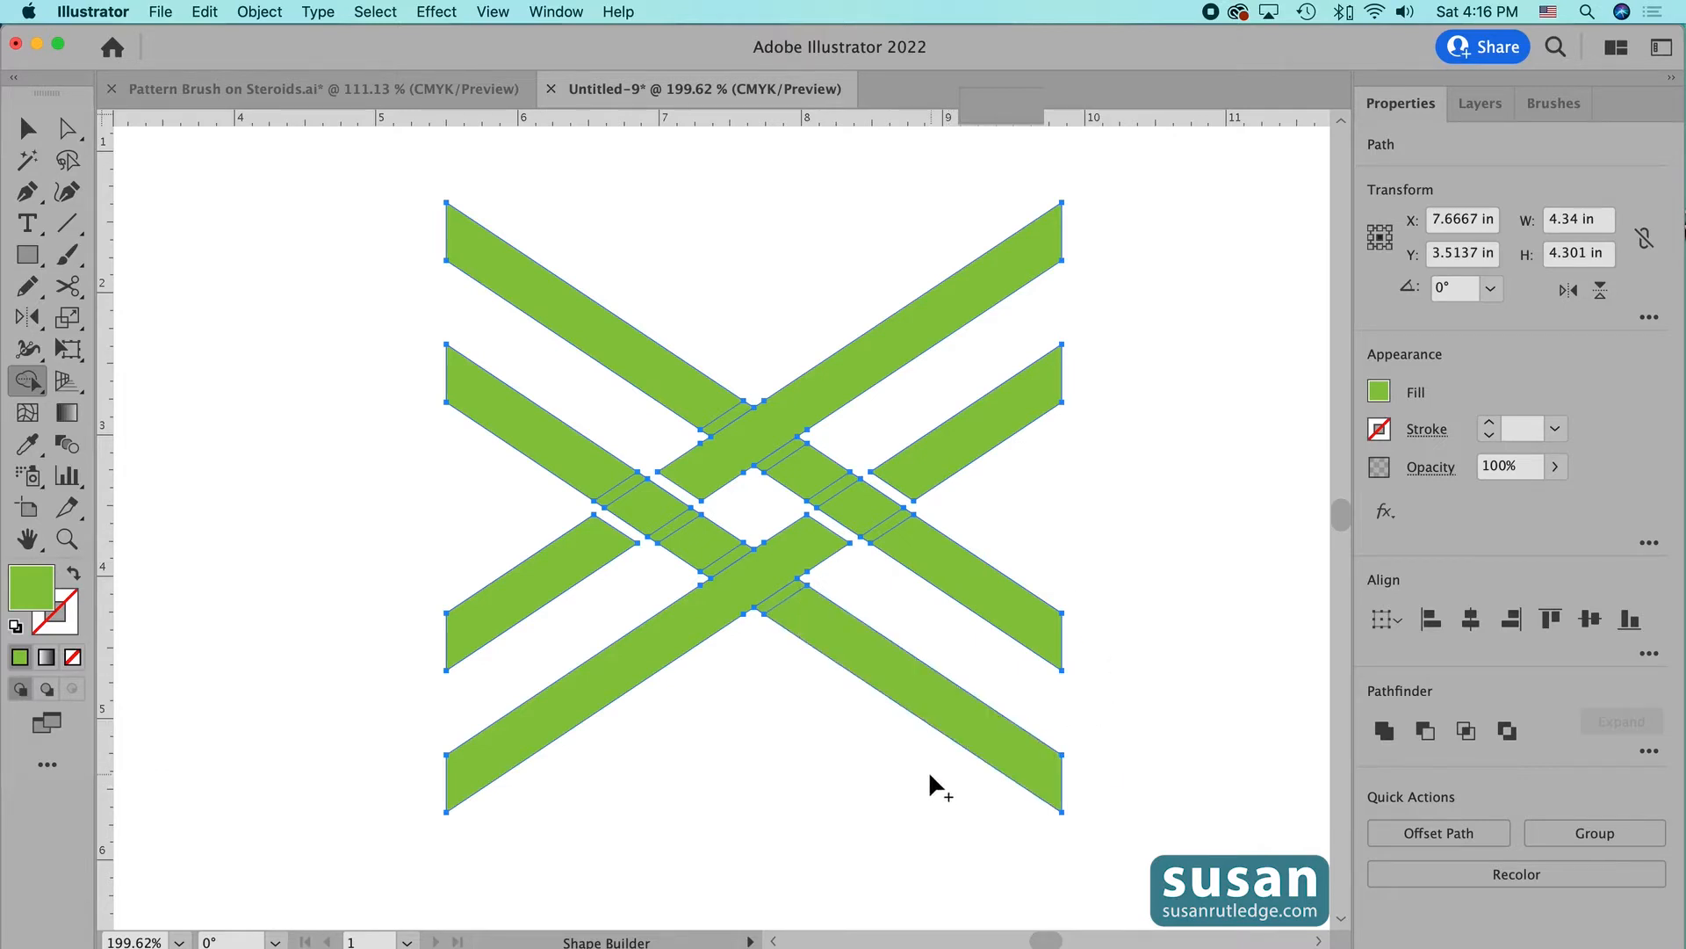
- Cut gaps in the descending bars where the rising bars pass over, merge their remaining pieces into continuous bars, and deselect
alt+click(785, 604)
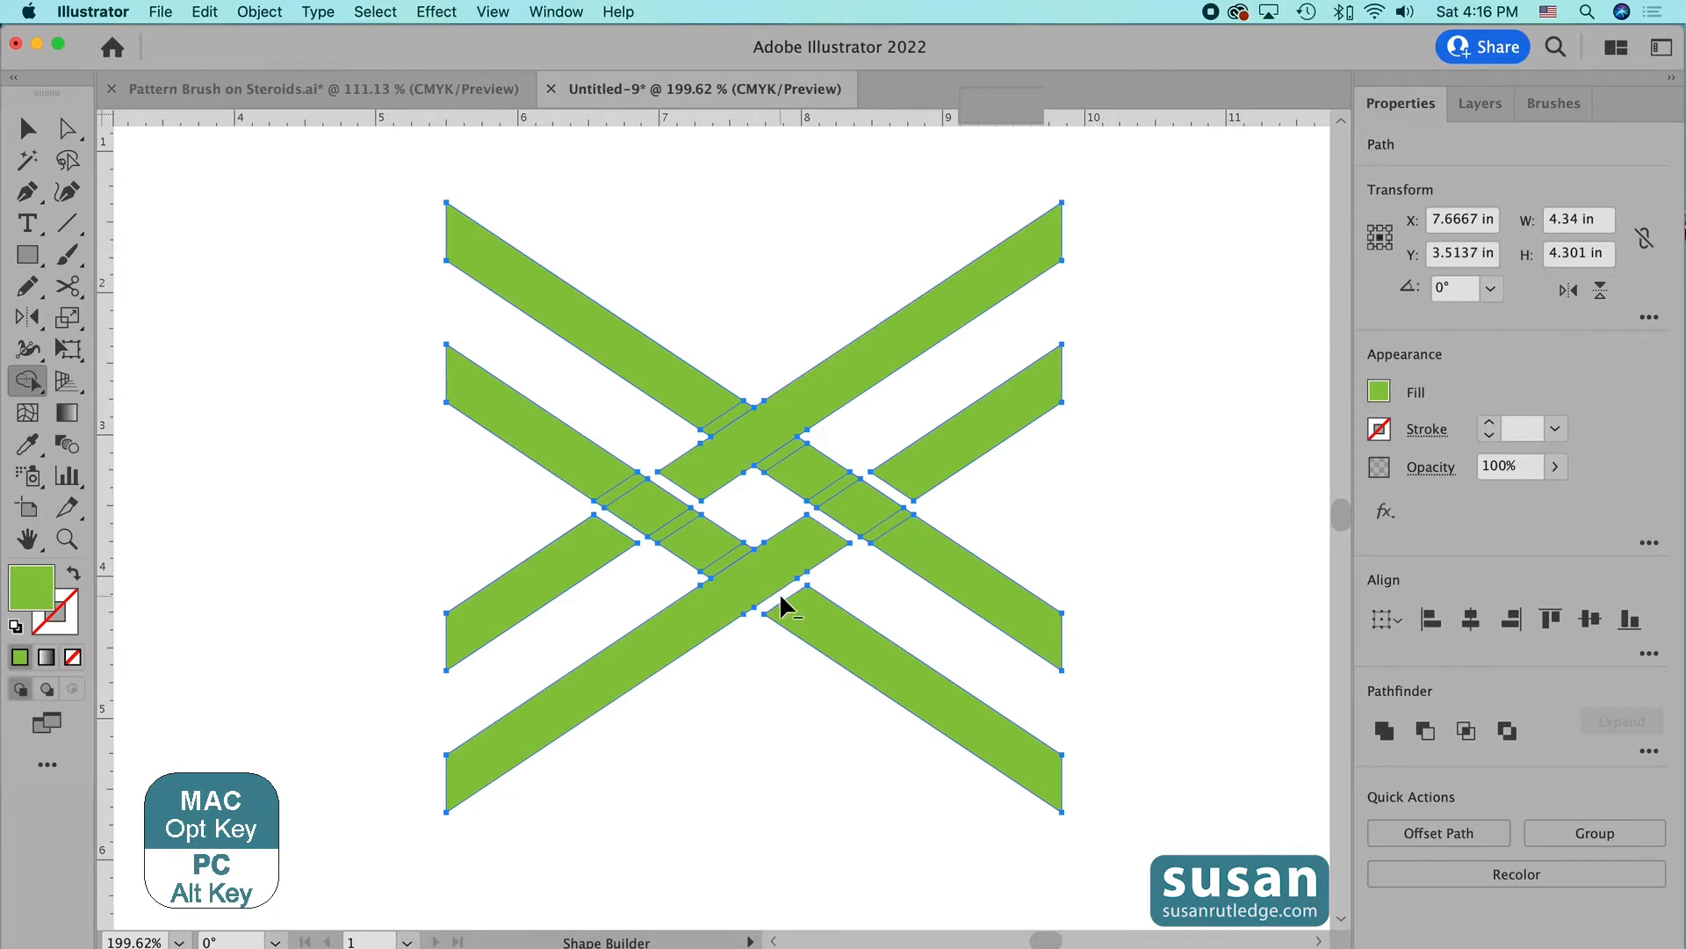
alt+click(725, 573)
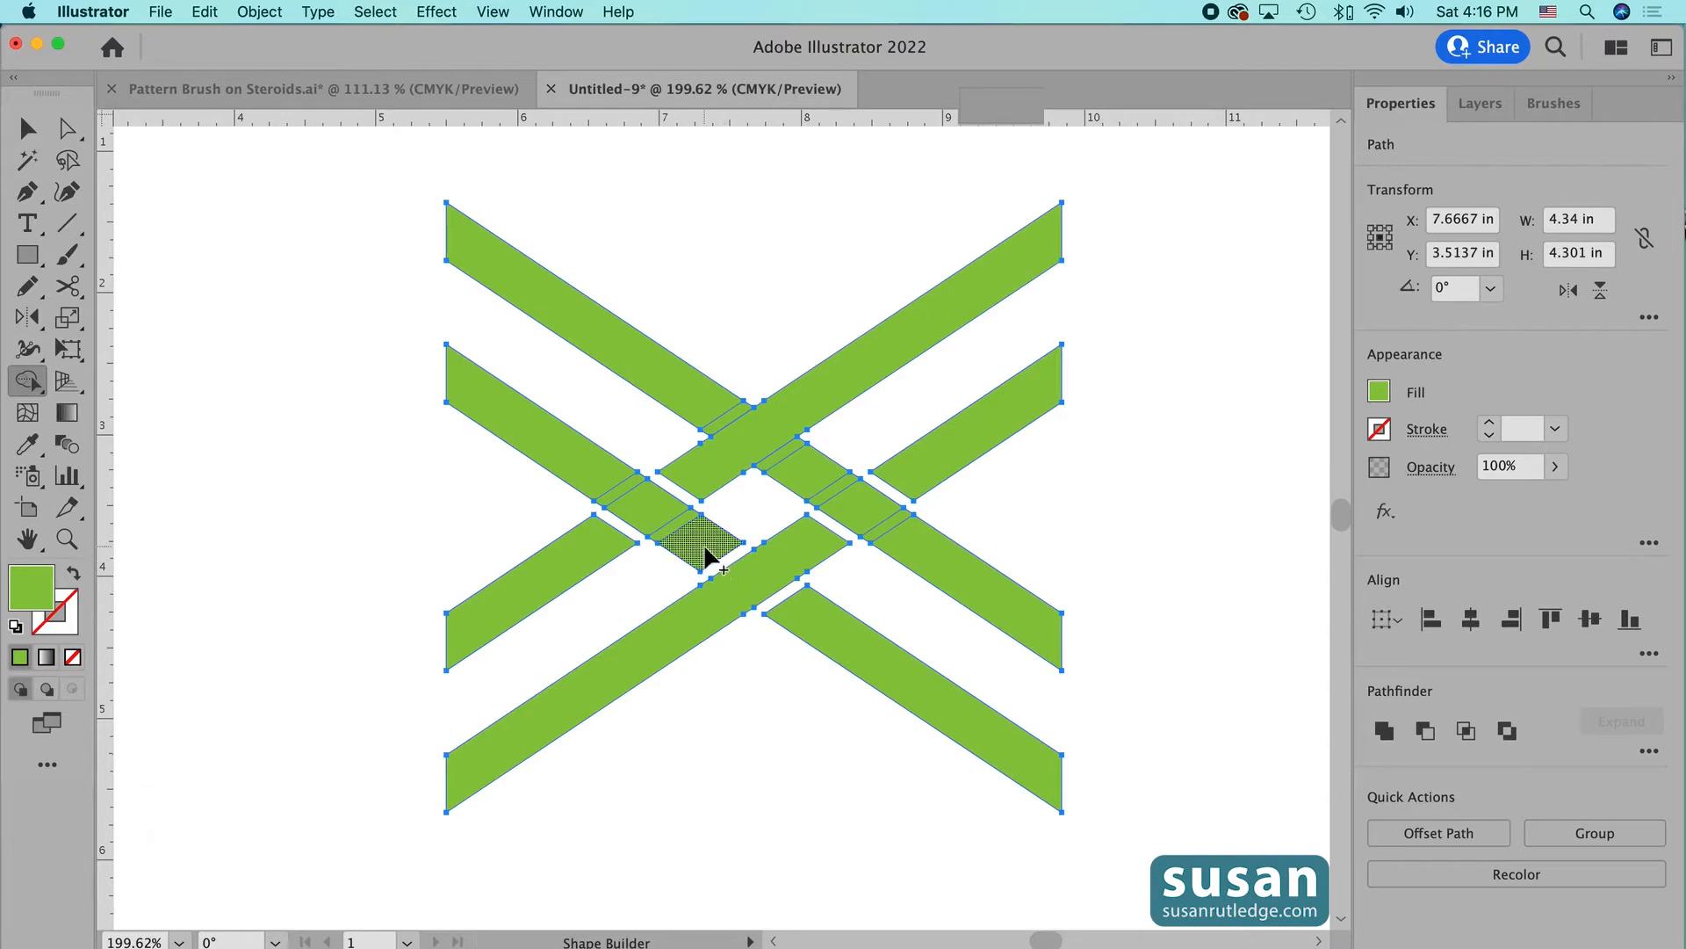
mouse_move(710, 557)
mouse_down()
mouse_move(641, 482)
mouse_move(553, 444)
mouse_up()
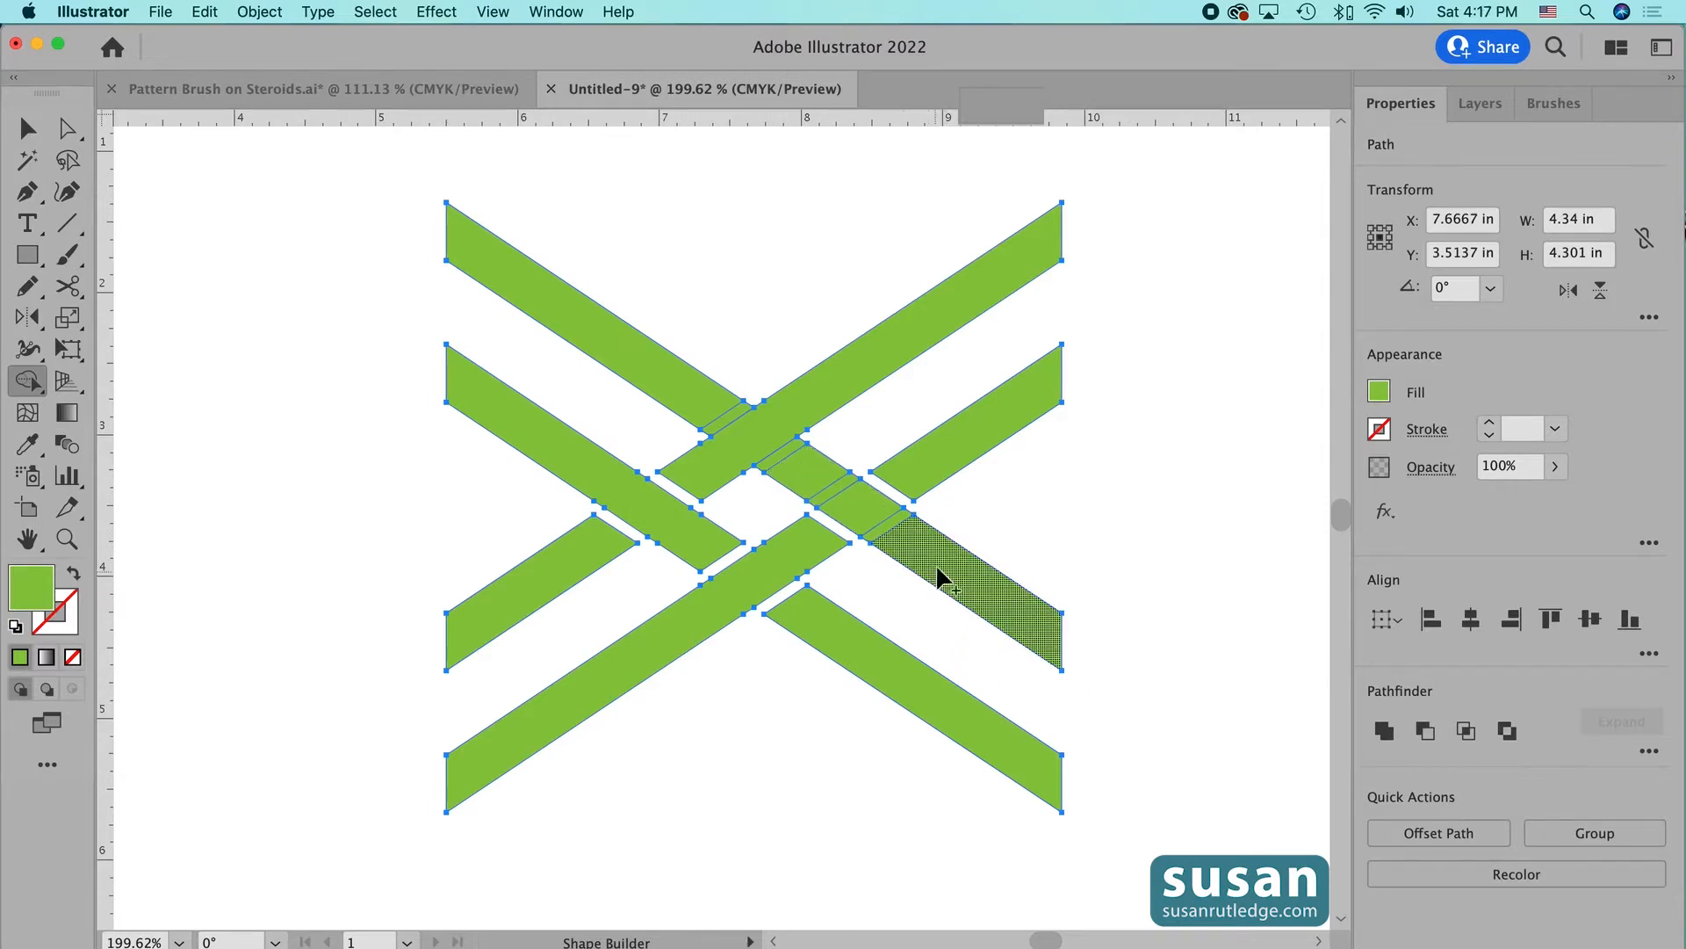
drag(940, 569, 827, 492)
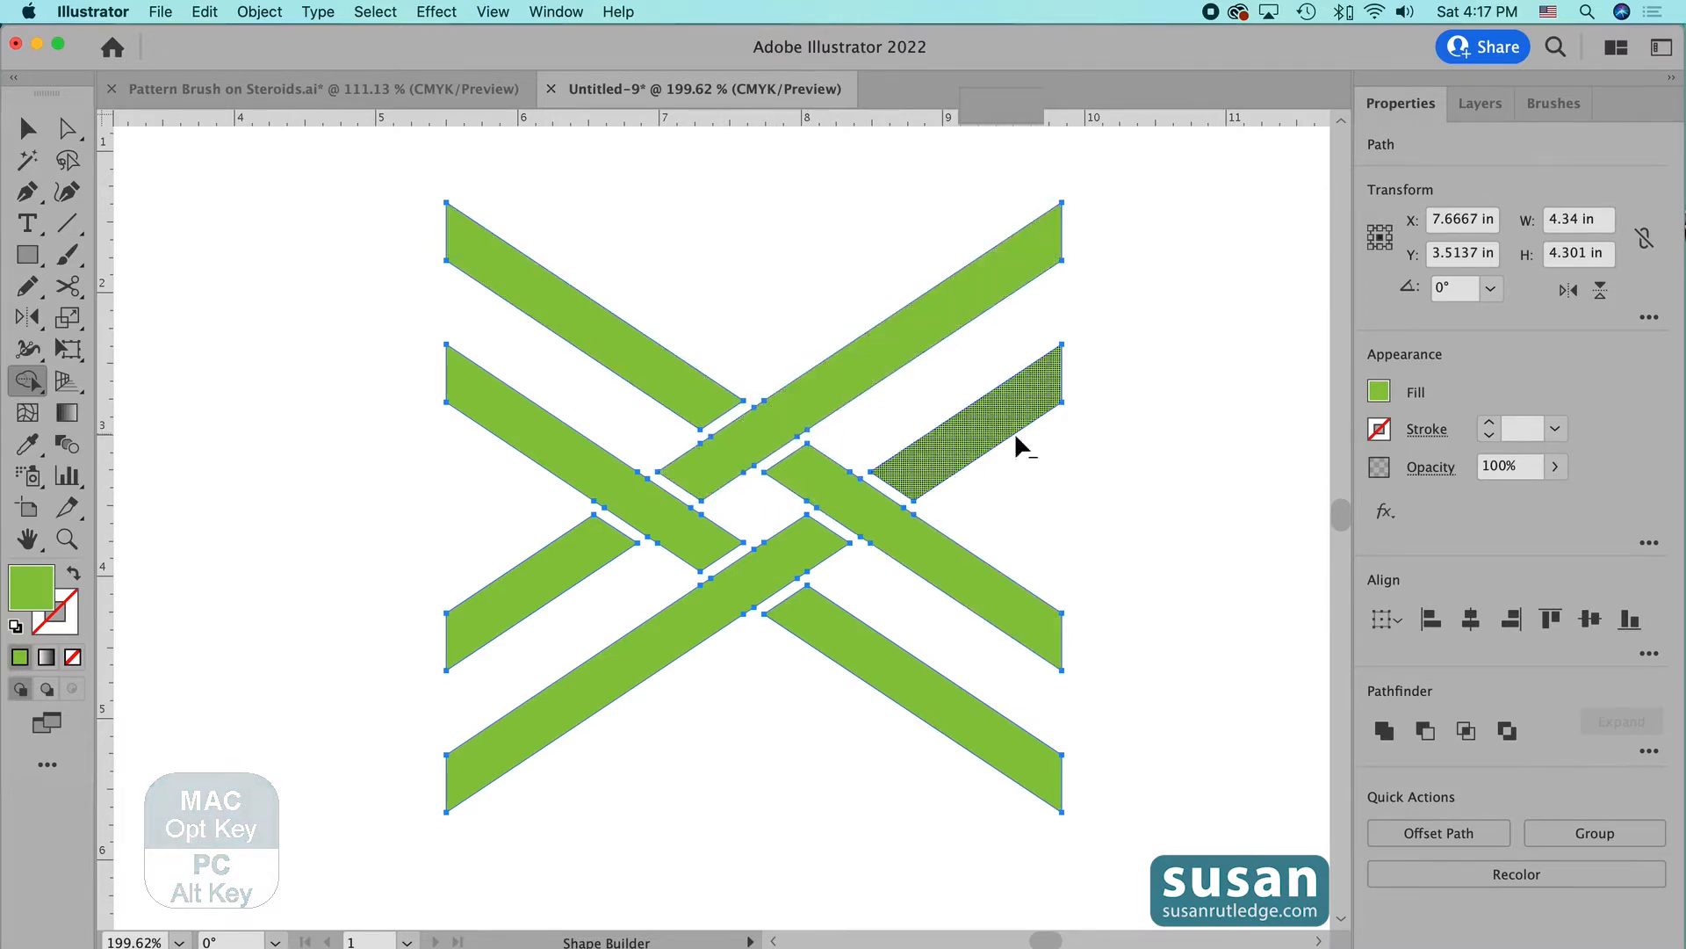
key(v)
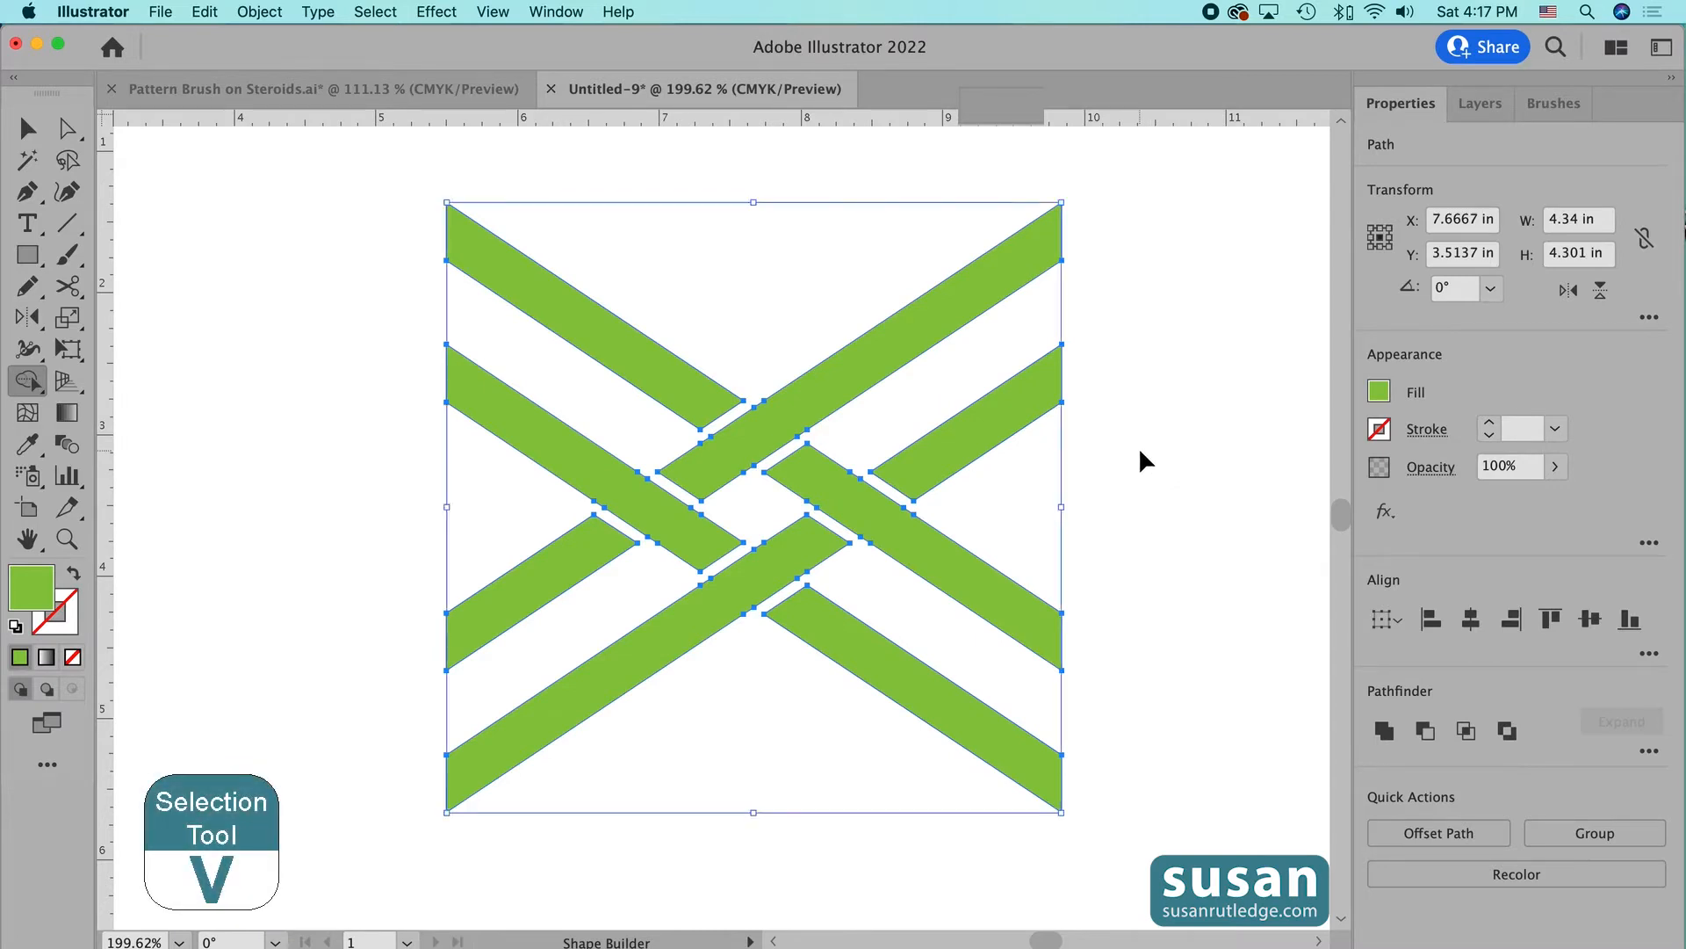
click(1107, 352)
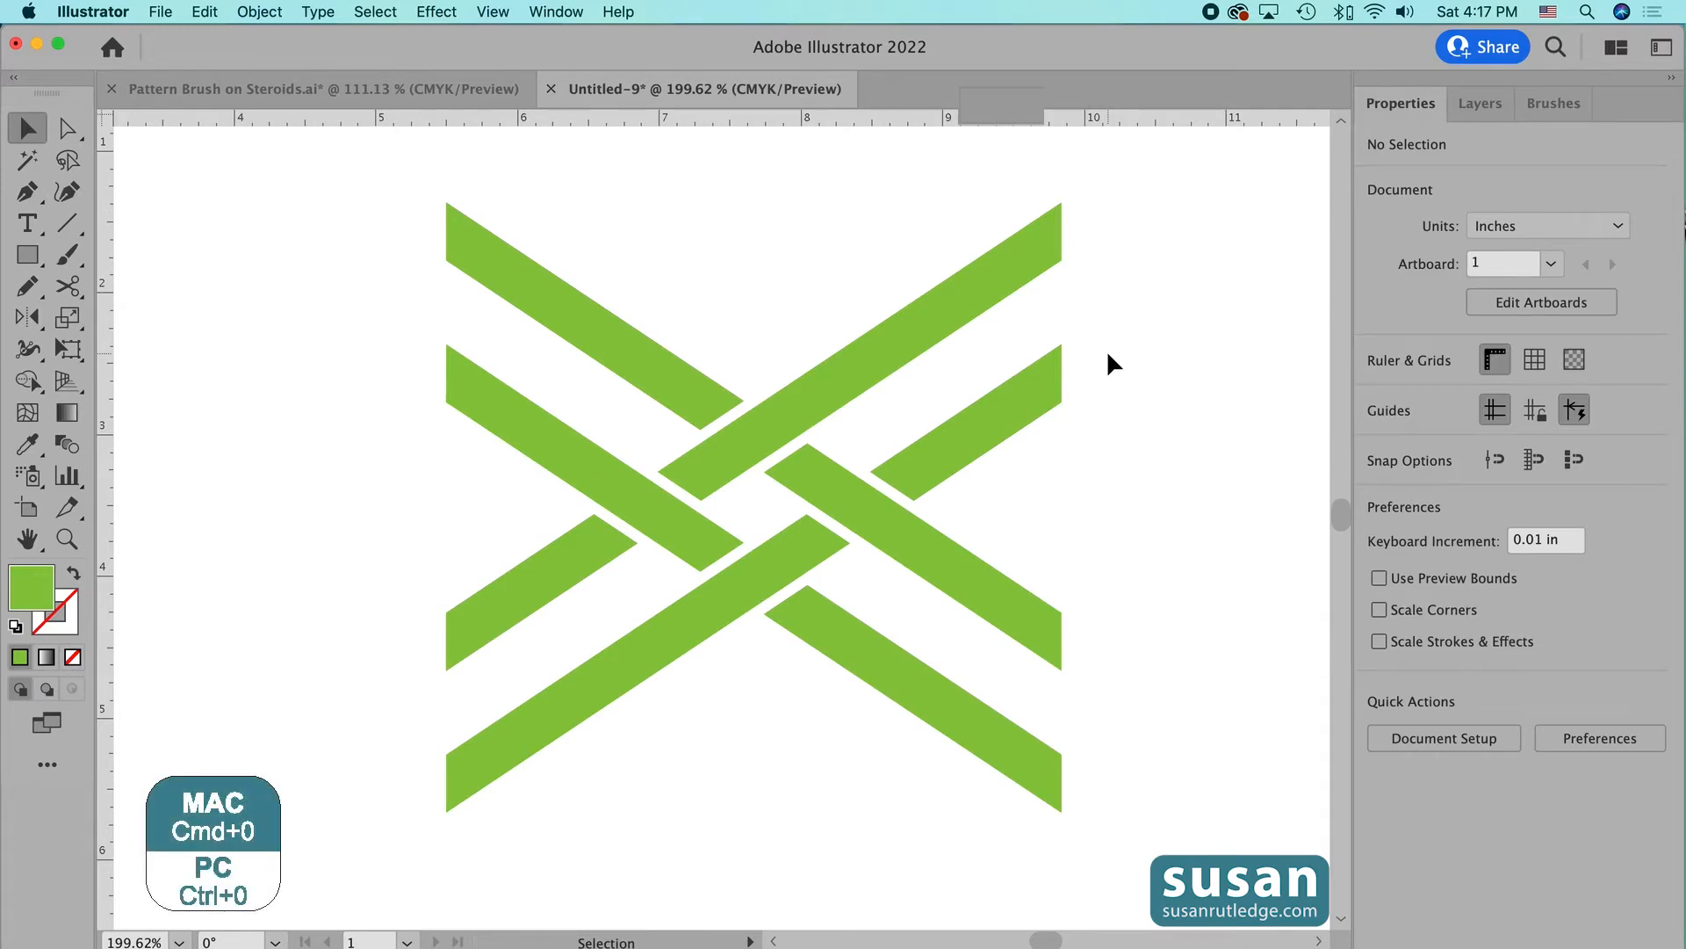
- Group the interlaced green bars and move the group to the artboard's upper-left corner
key(super+0)
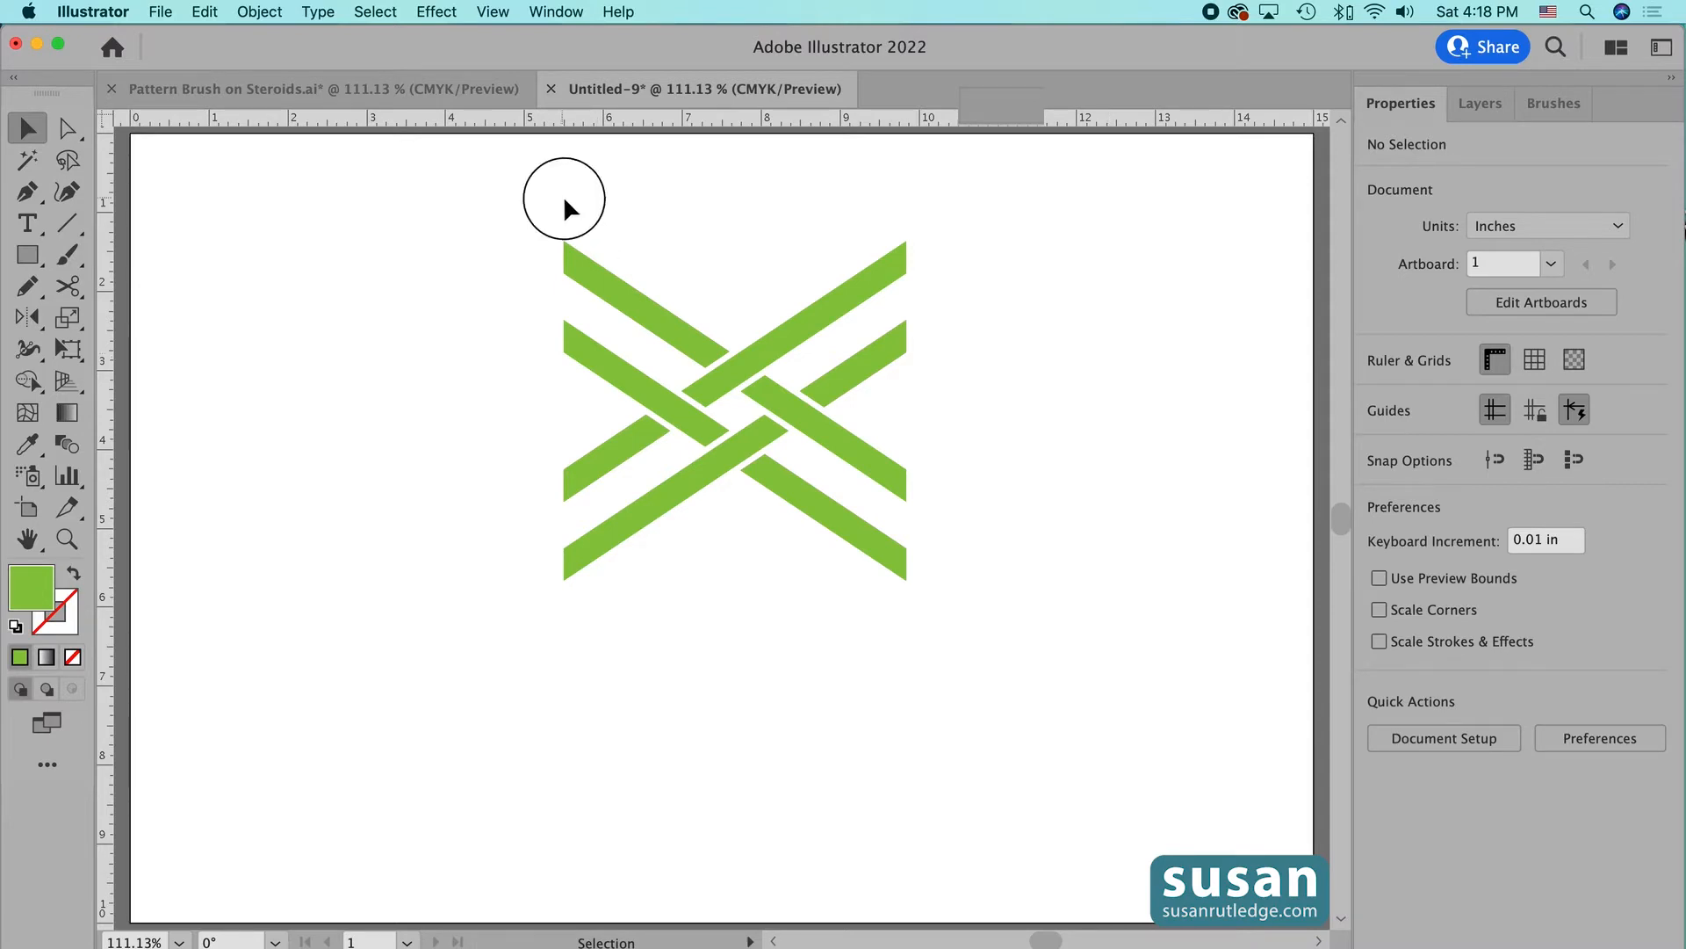
drag(565, 207, 946, 626)
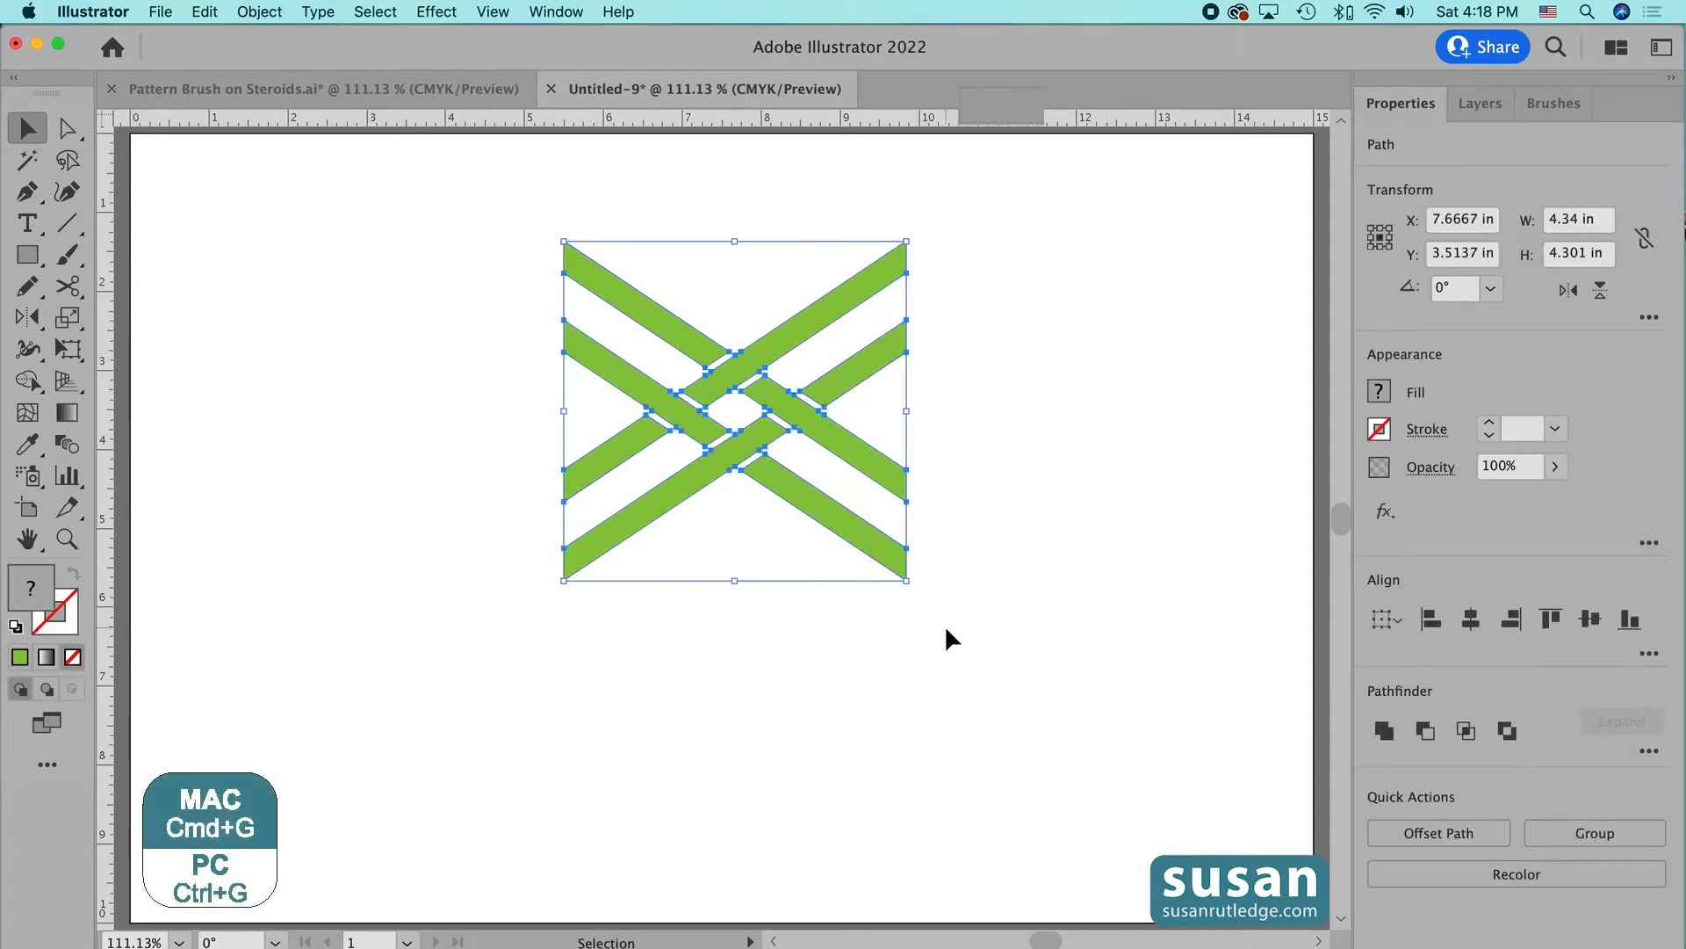
key(super+g)
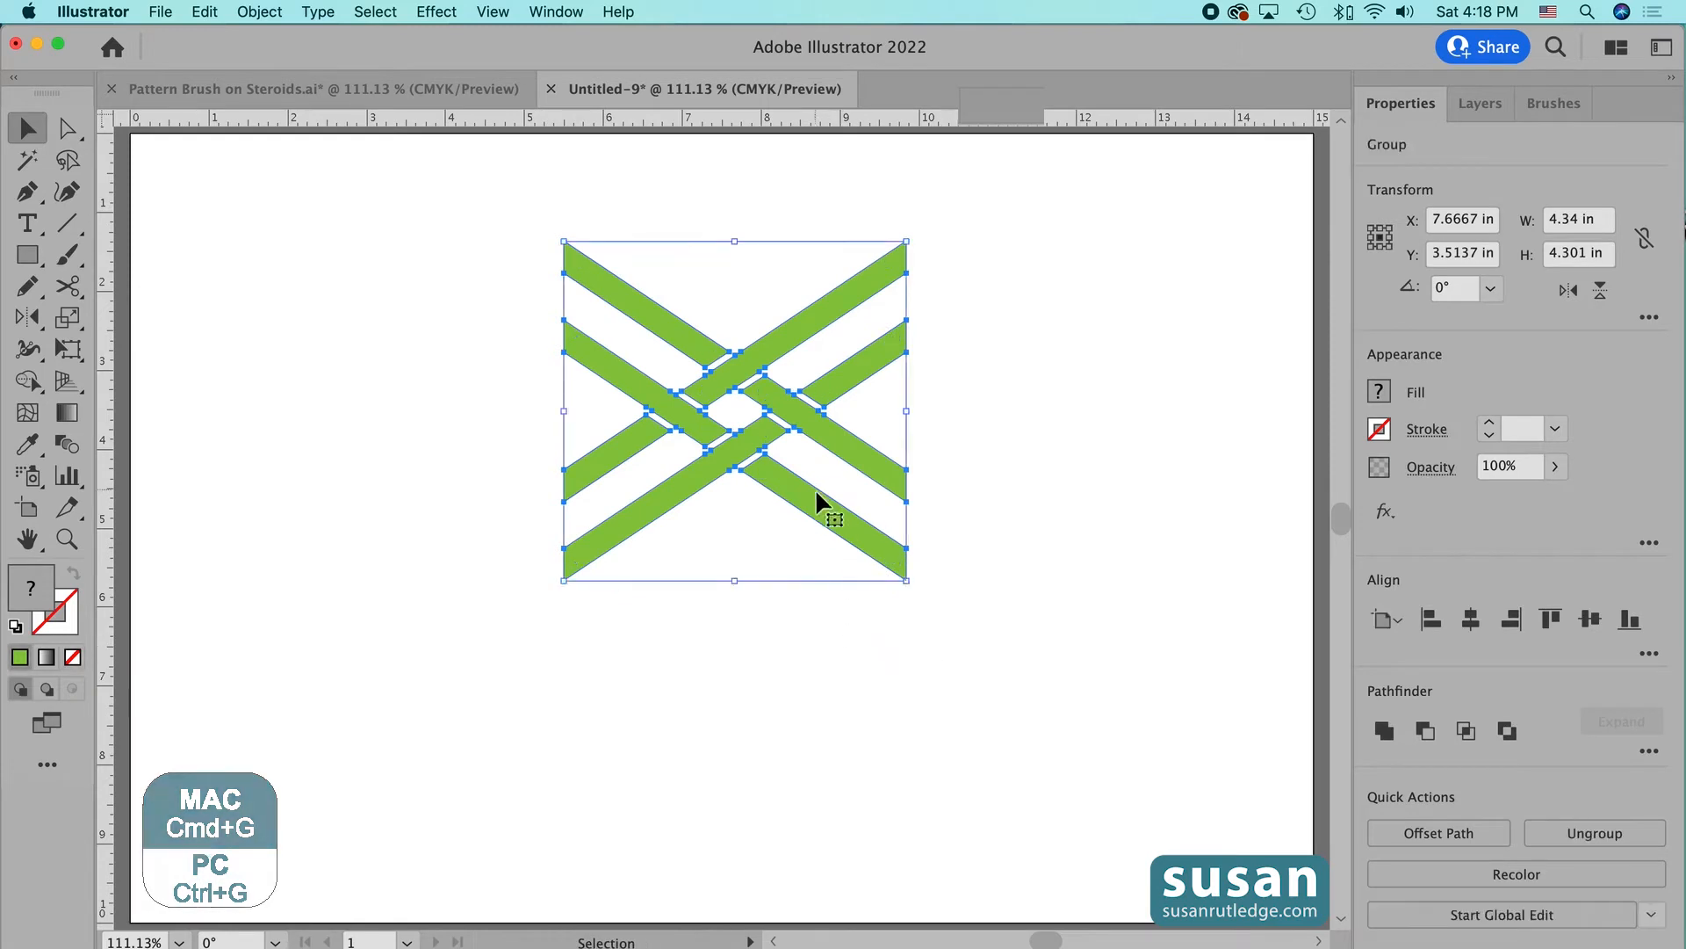
click(883, 550)
drag(883, 550, 464, 453)
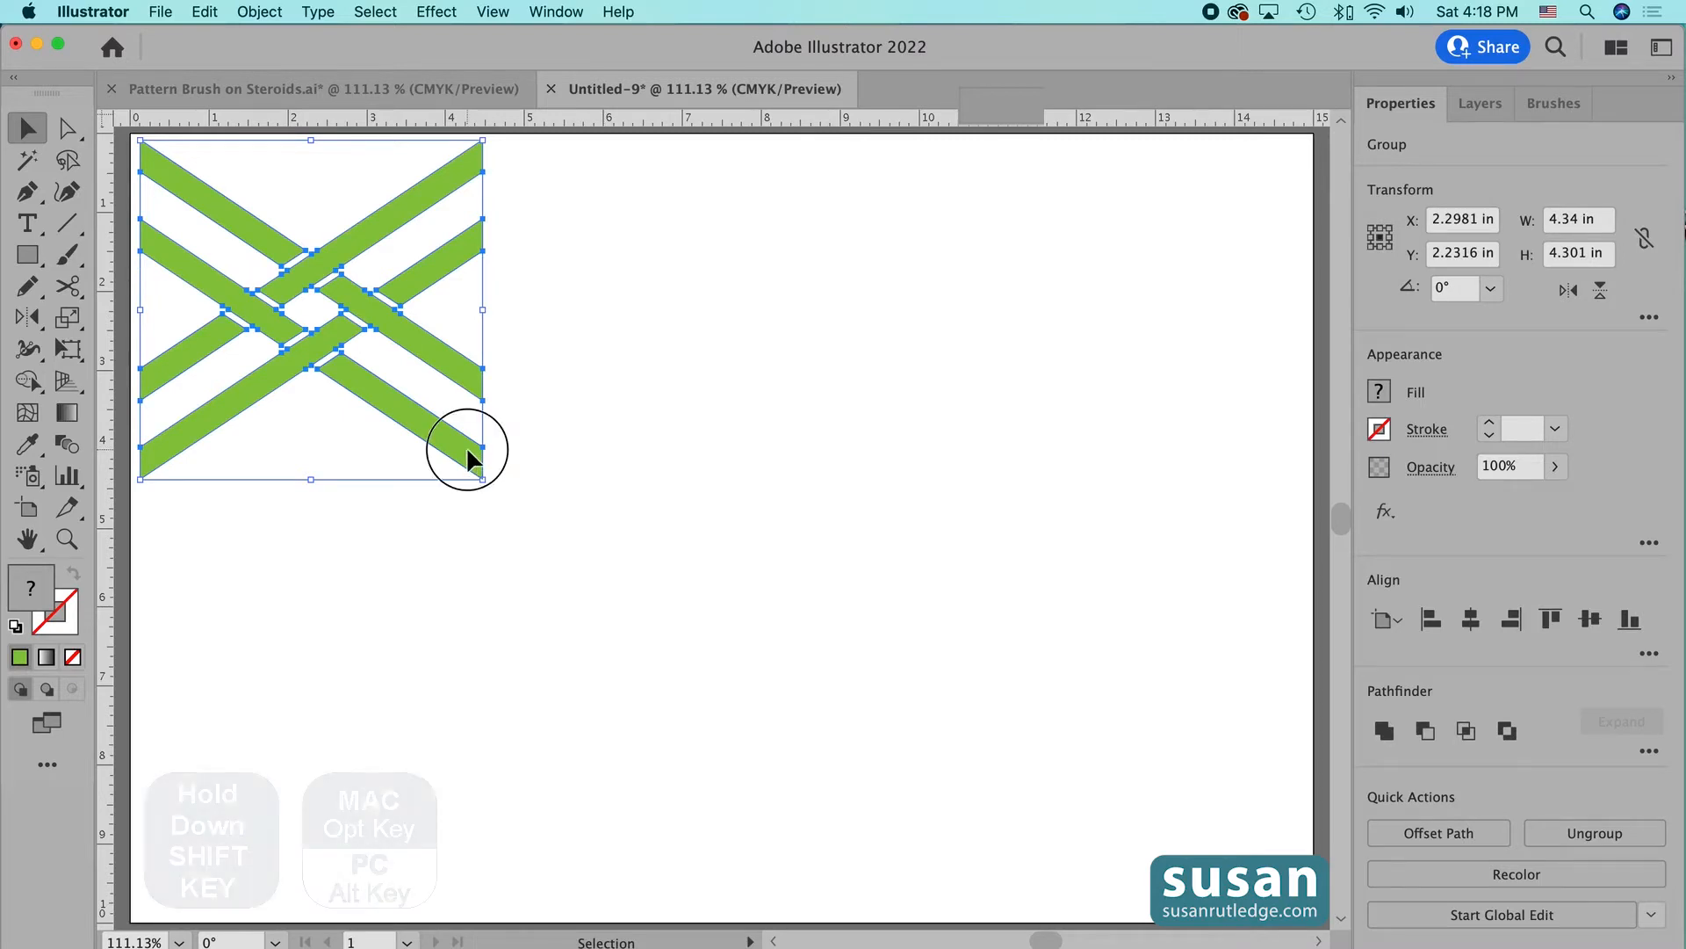
- Place a copy of the interlaced group about 5.44 in to the right at the same height, and deselect it
drag(467, 450, 898, 460)
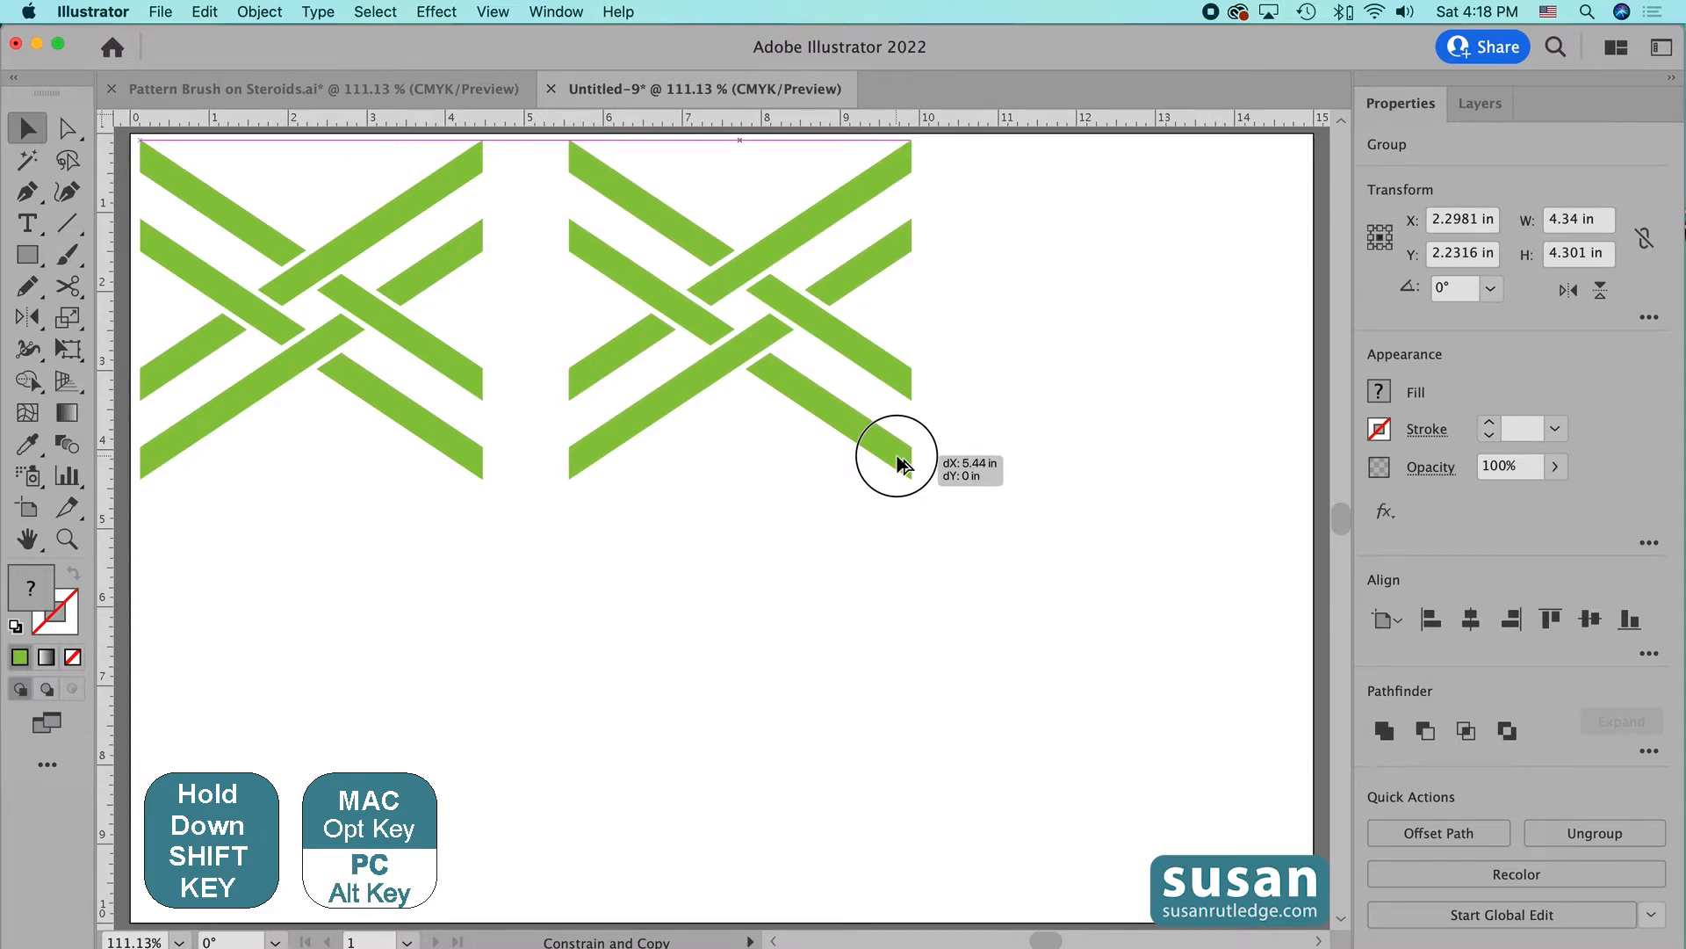
drag(898, 460, 897, 462)
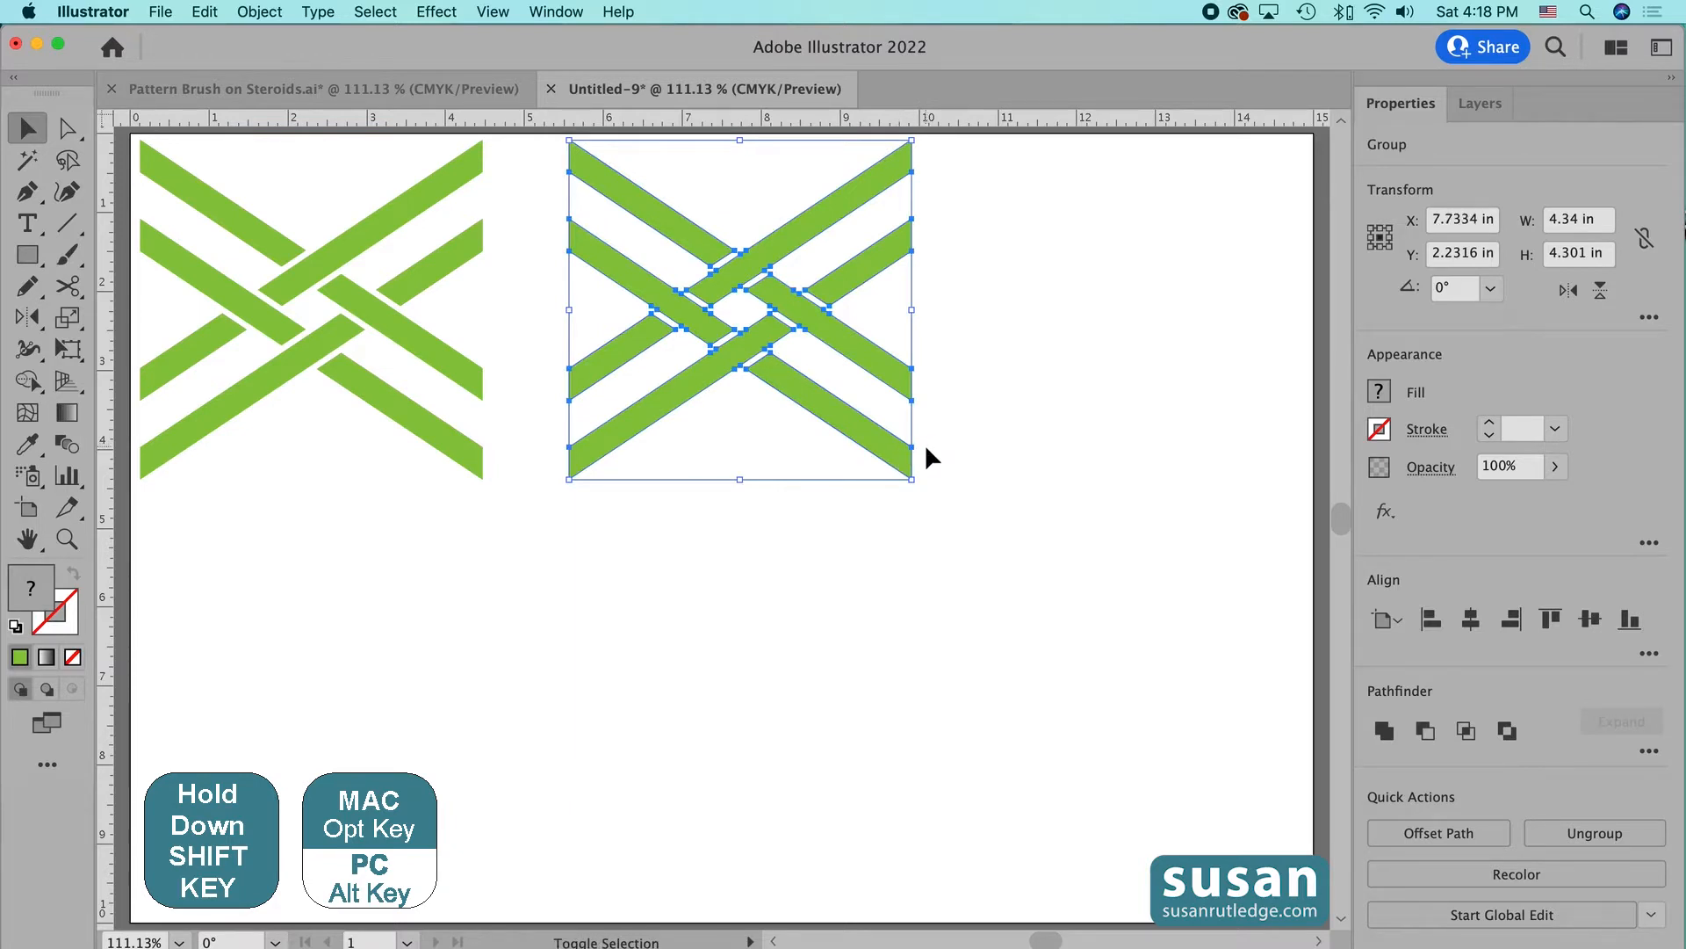
shift+click(828, 404)
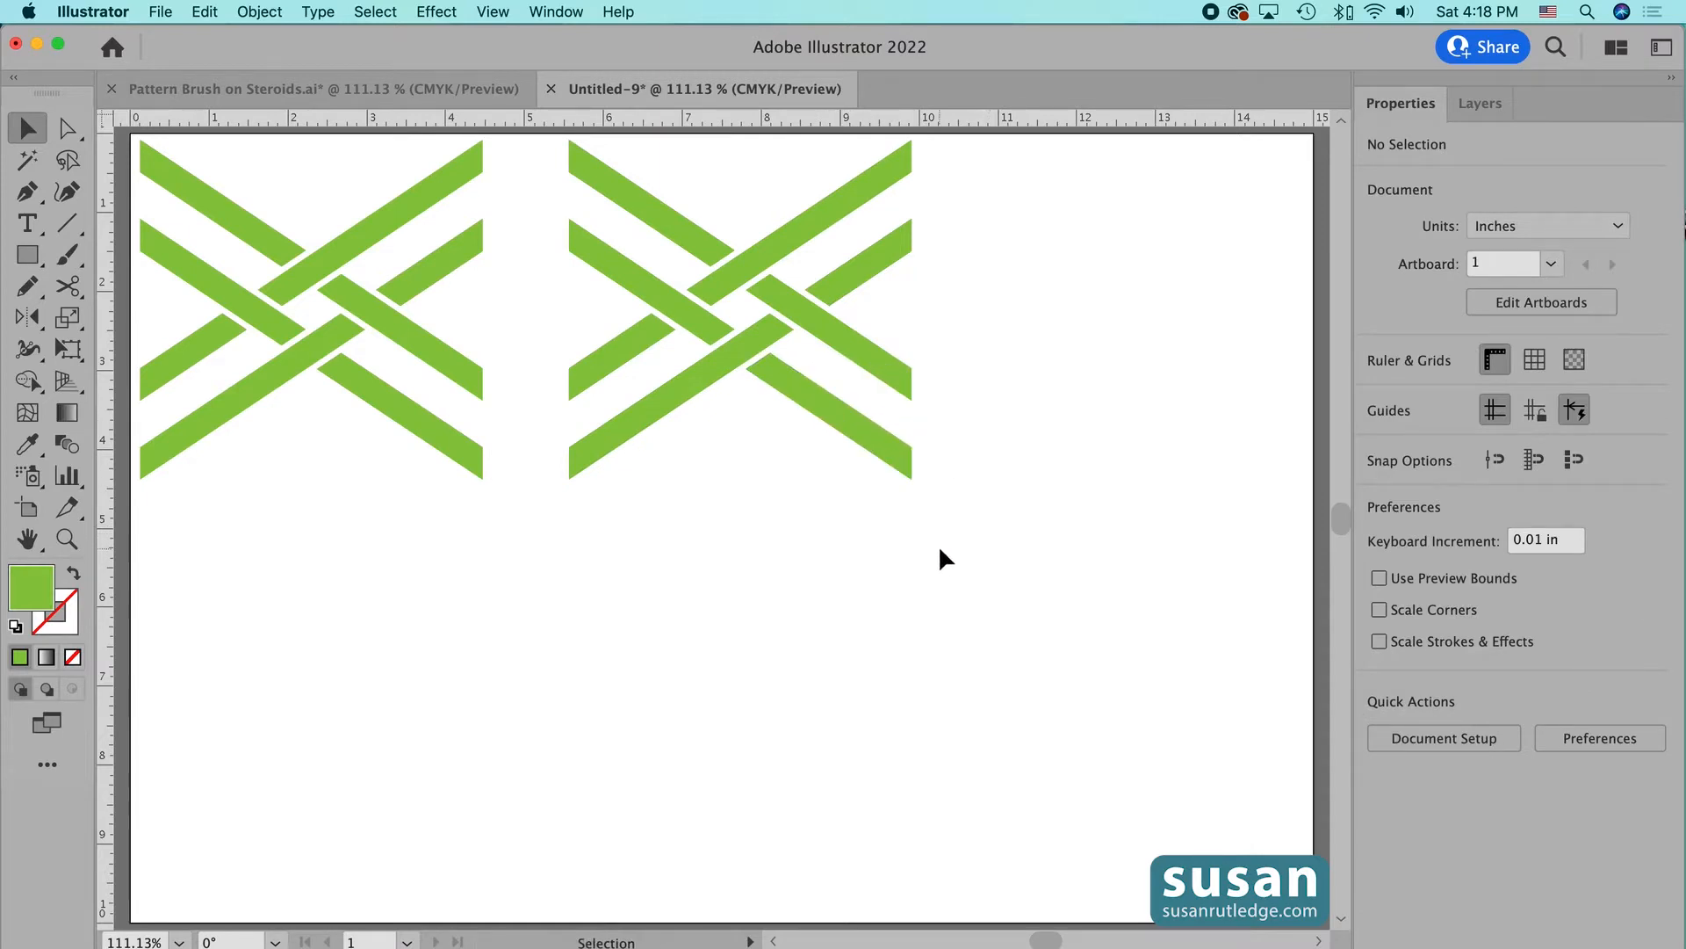
- Copy the second group 4.34 in to the right so both tiles meet edge to edge, and inspect their lower joints
drag(656, 157, 921, 518)
drag(882, 448, 1208, 446)
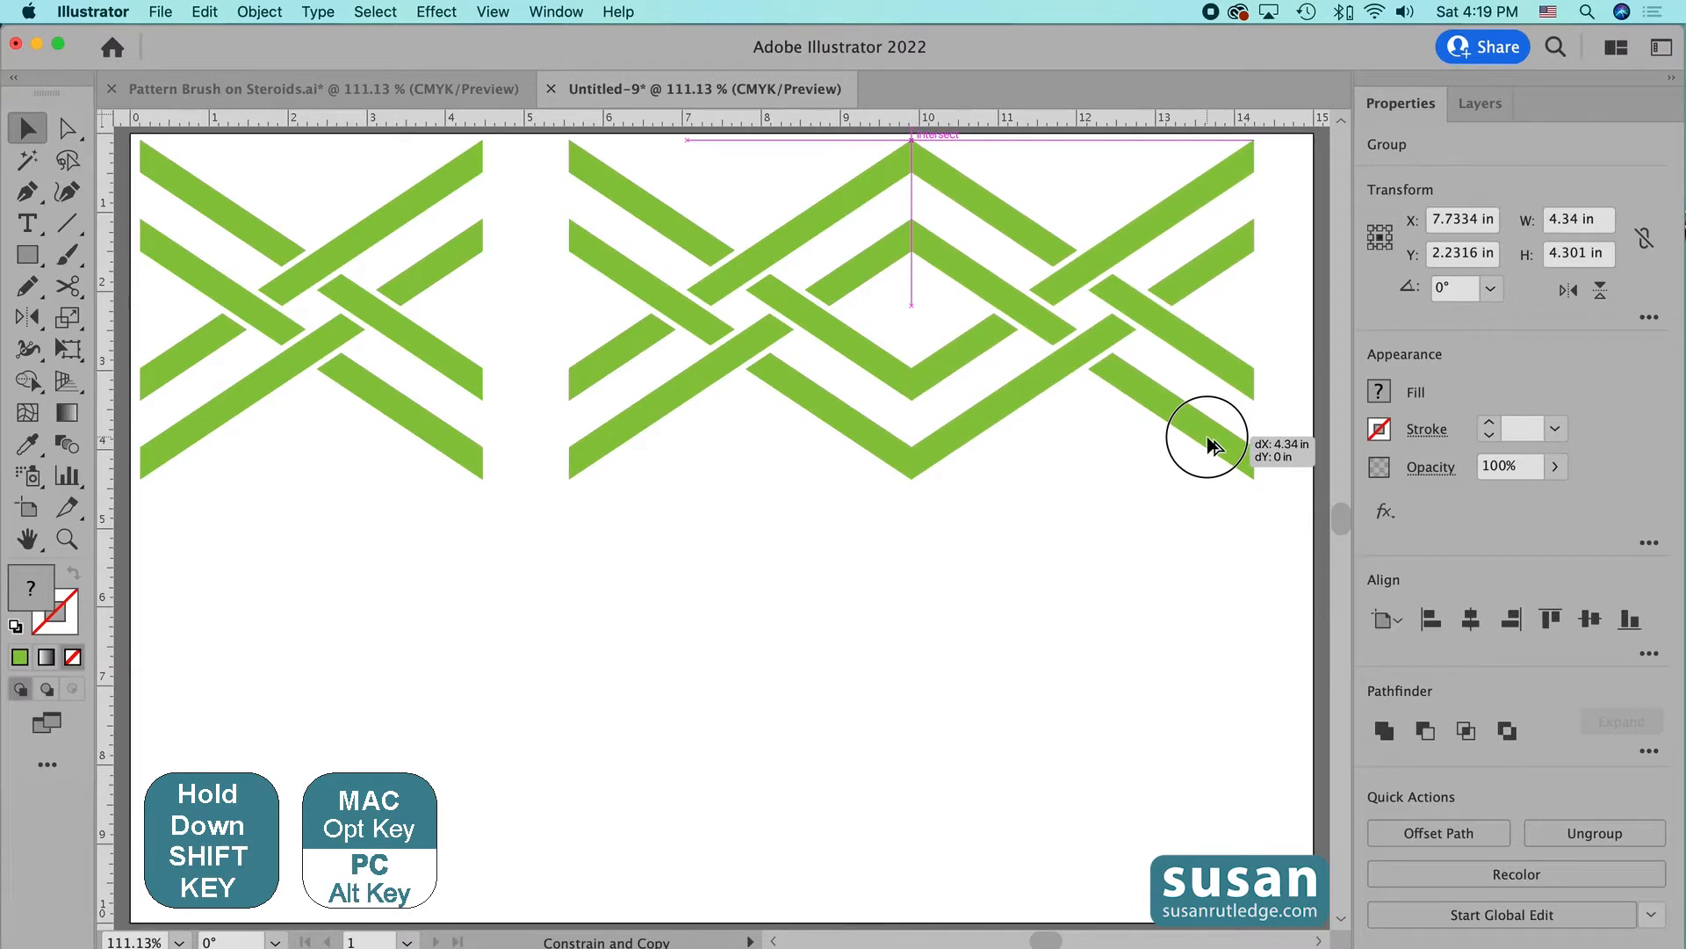
drag(1208, 446, 1208, 446)
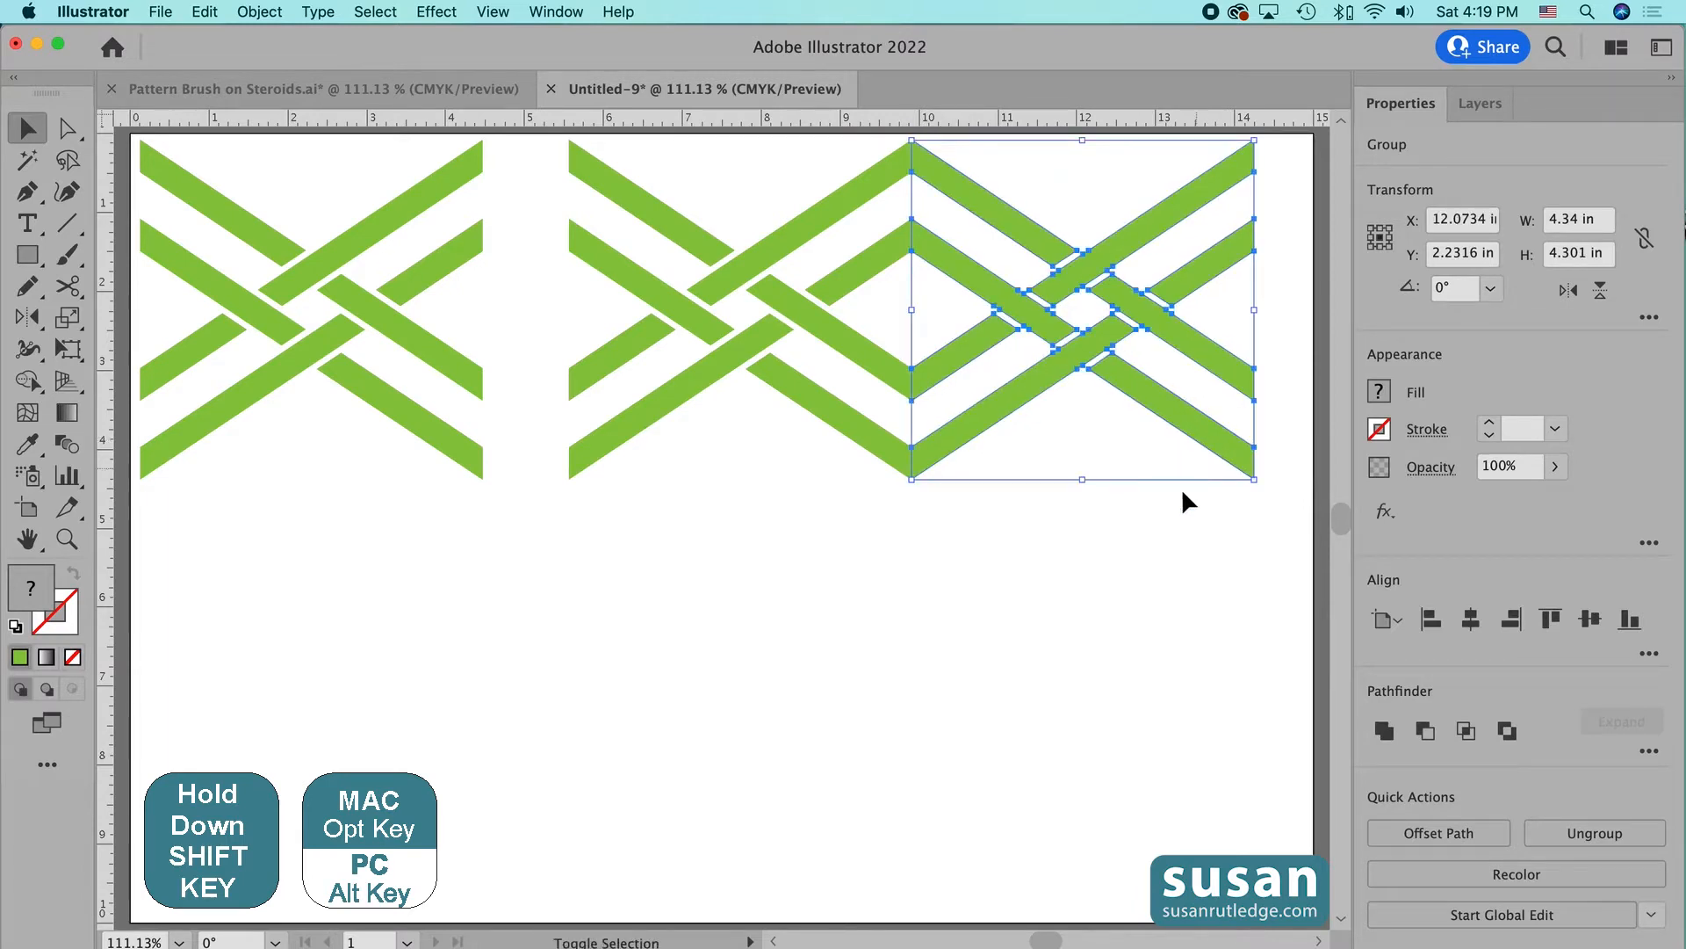
click(1019, 532)
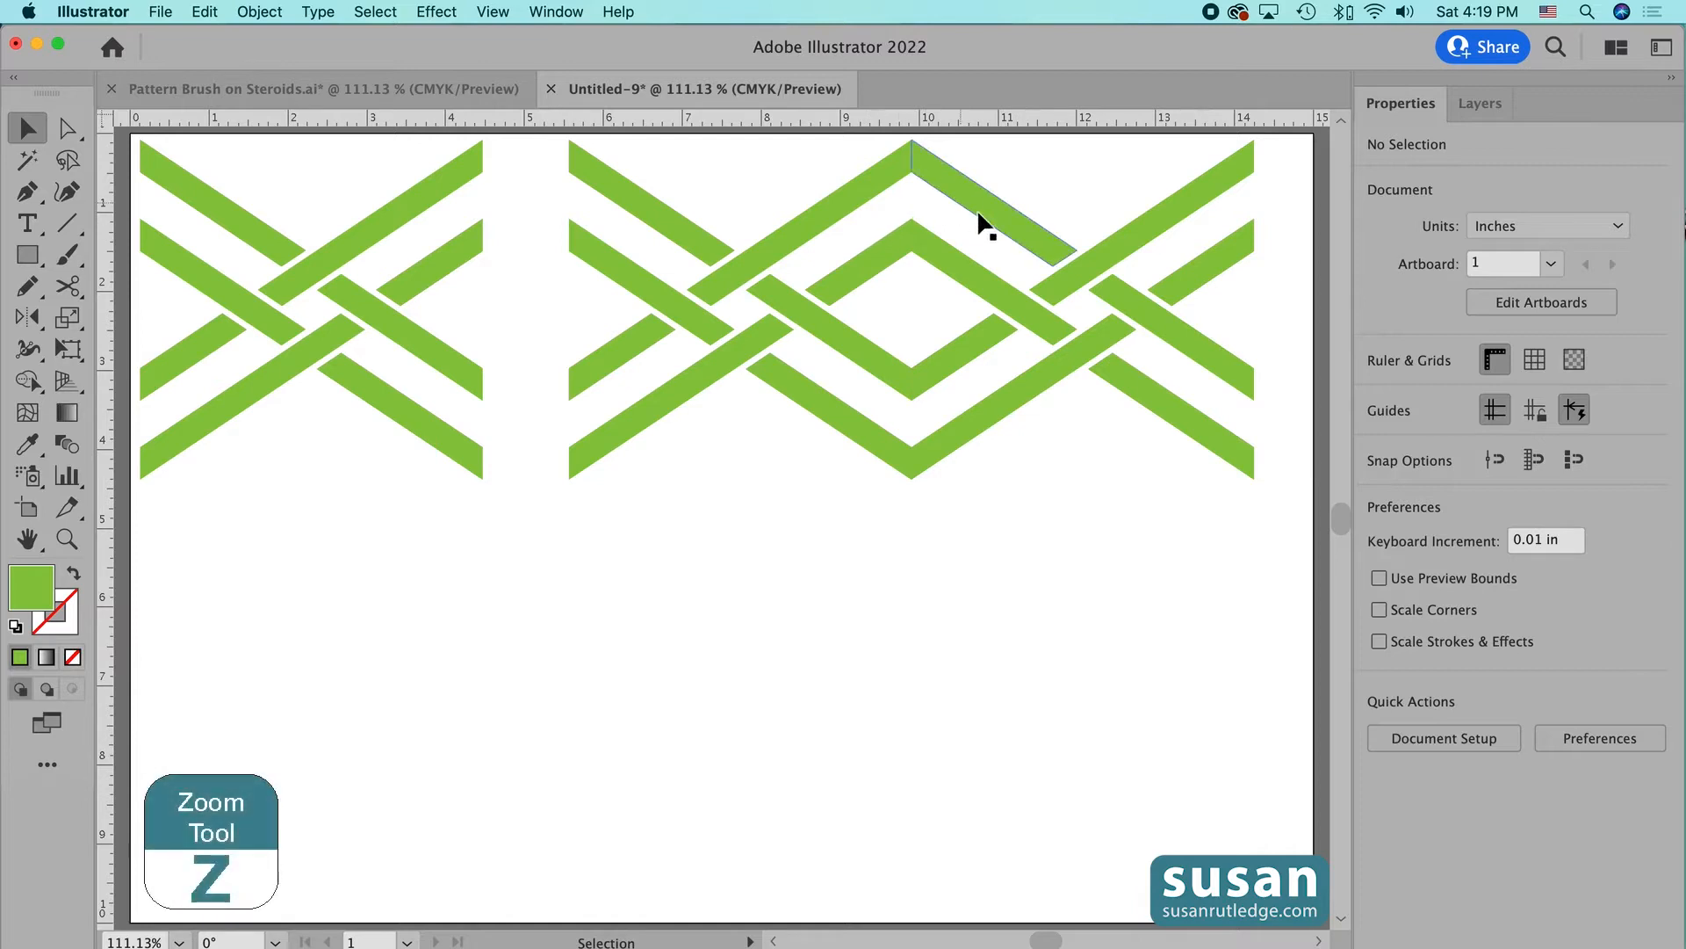
key(z)
drag(918, 448, 1160, 772)
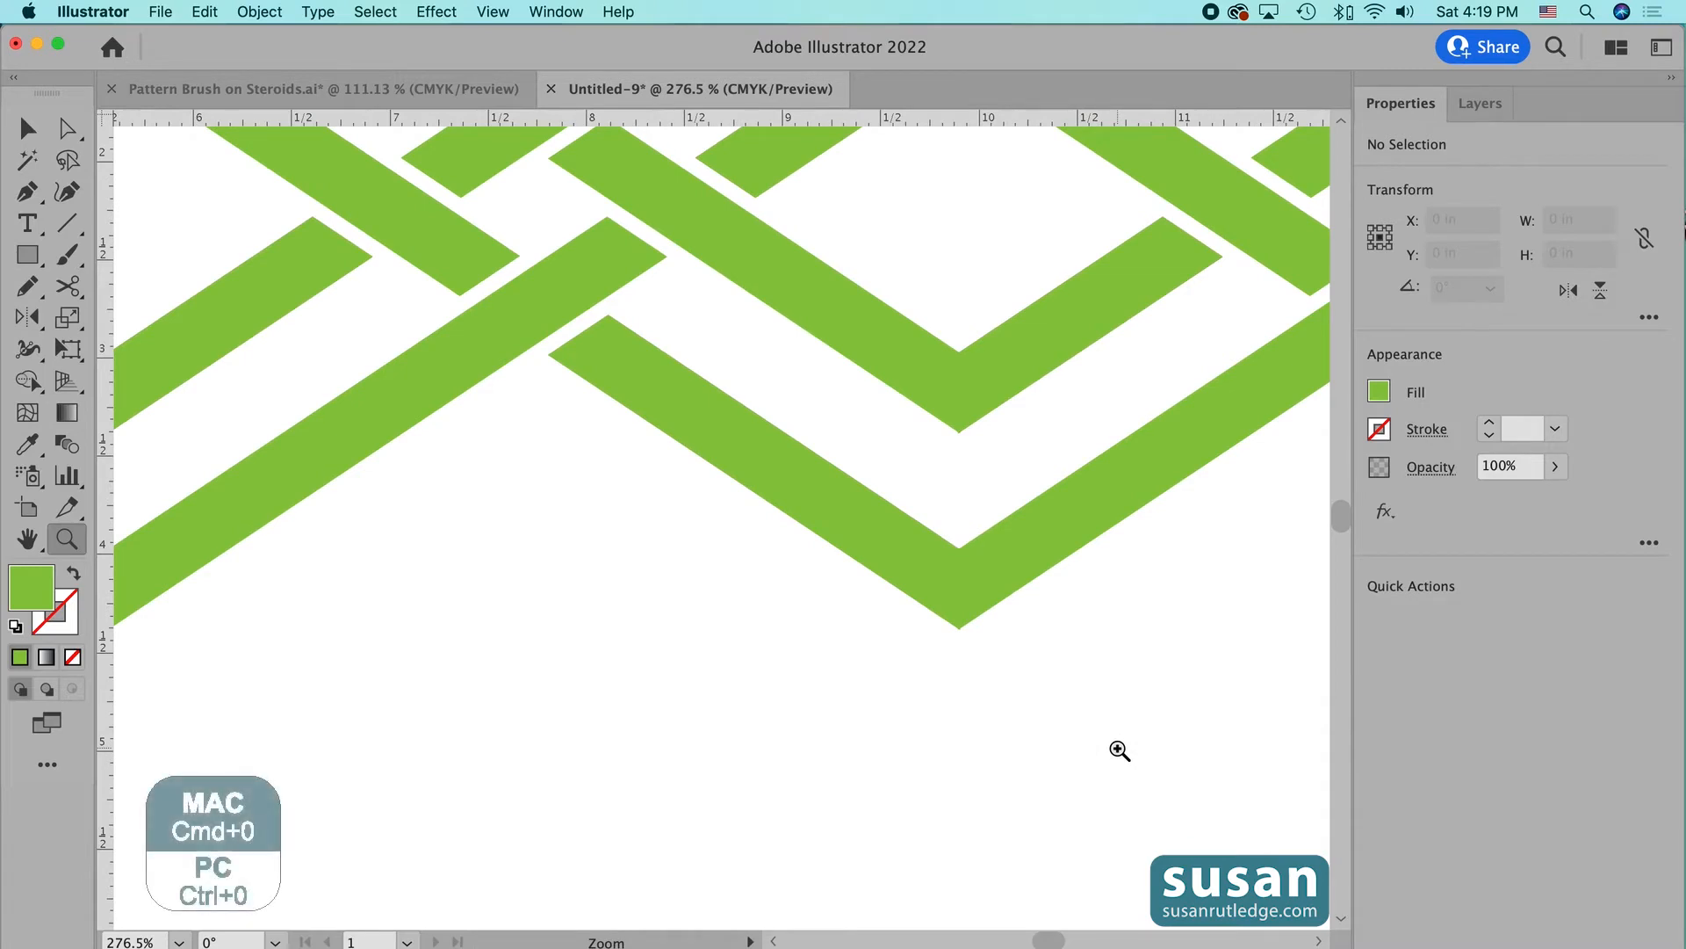
- Hide the single interlaced group at the artboard's upper left, leaving only the two joined tiles visible
key(super+0)
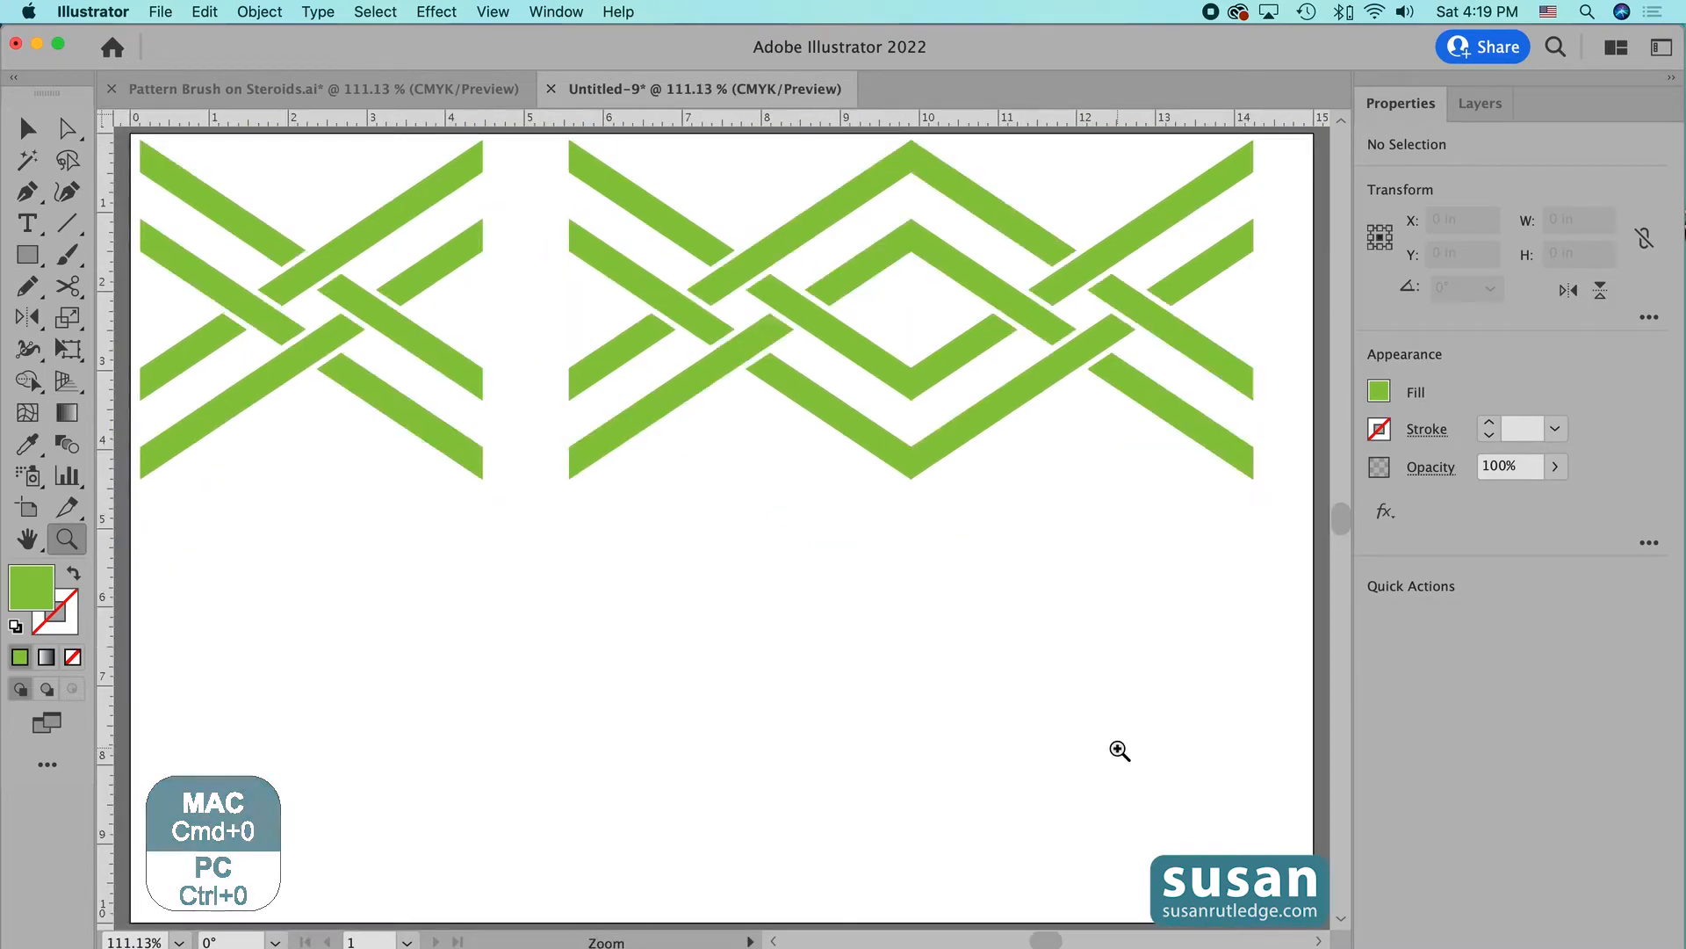
key(v)
click(265, 237)
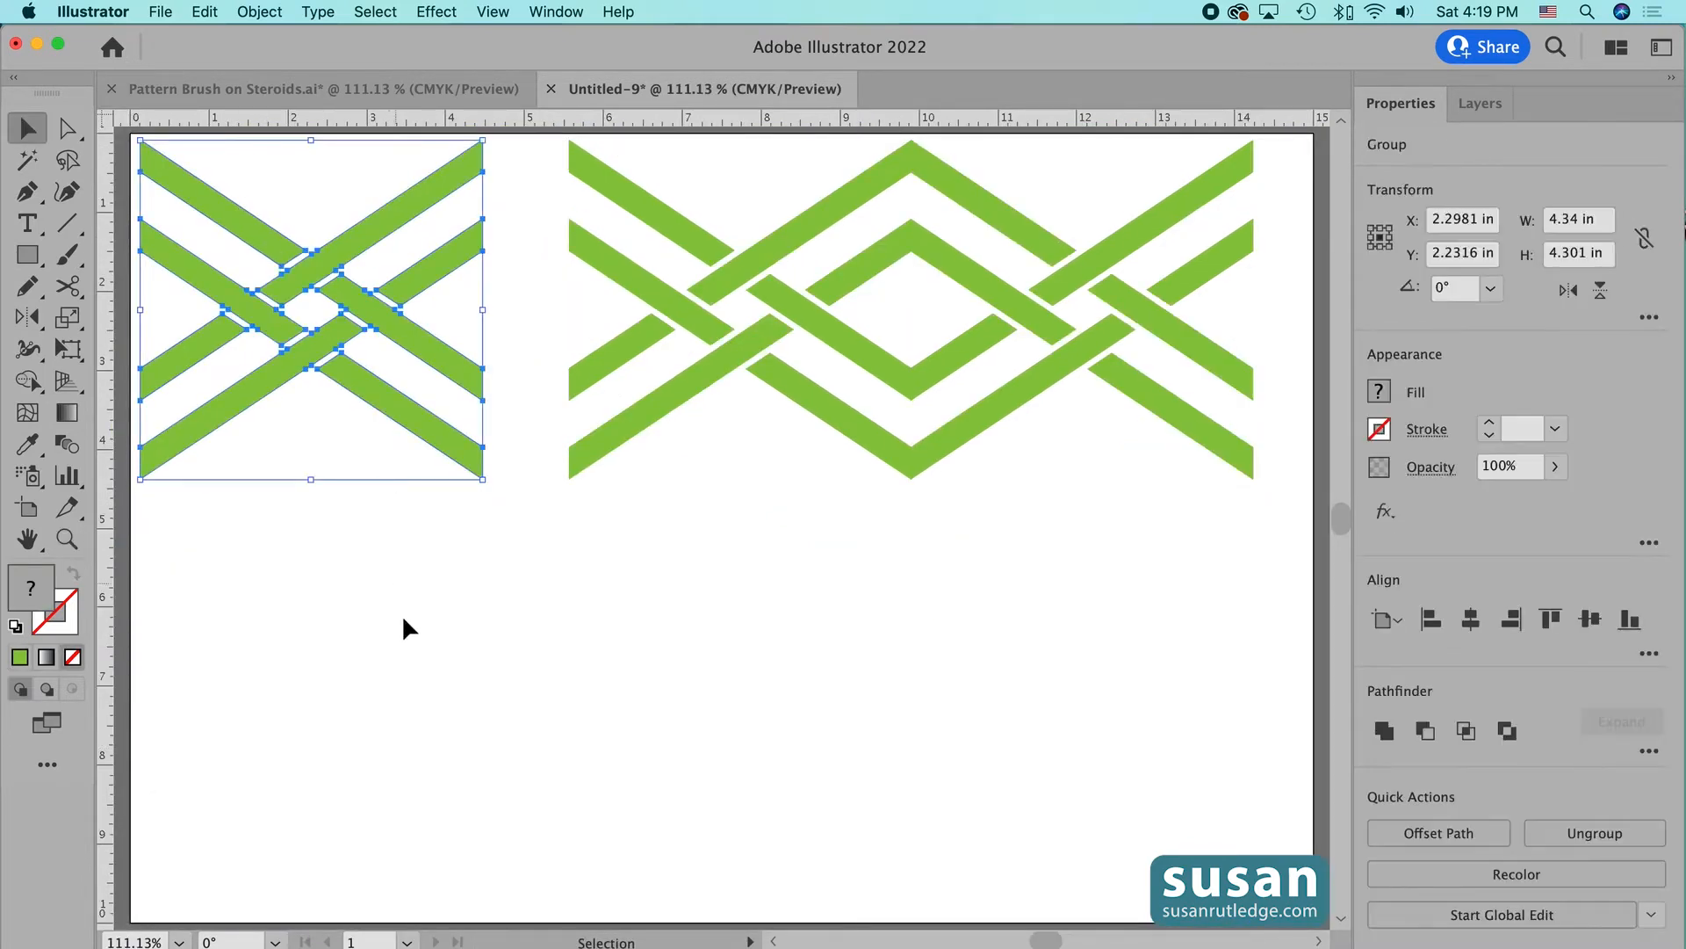
click(1480, 103)
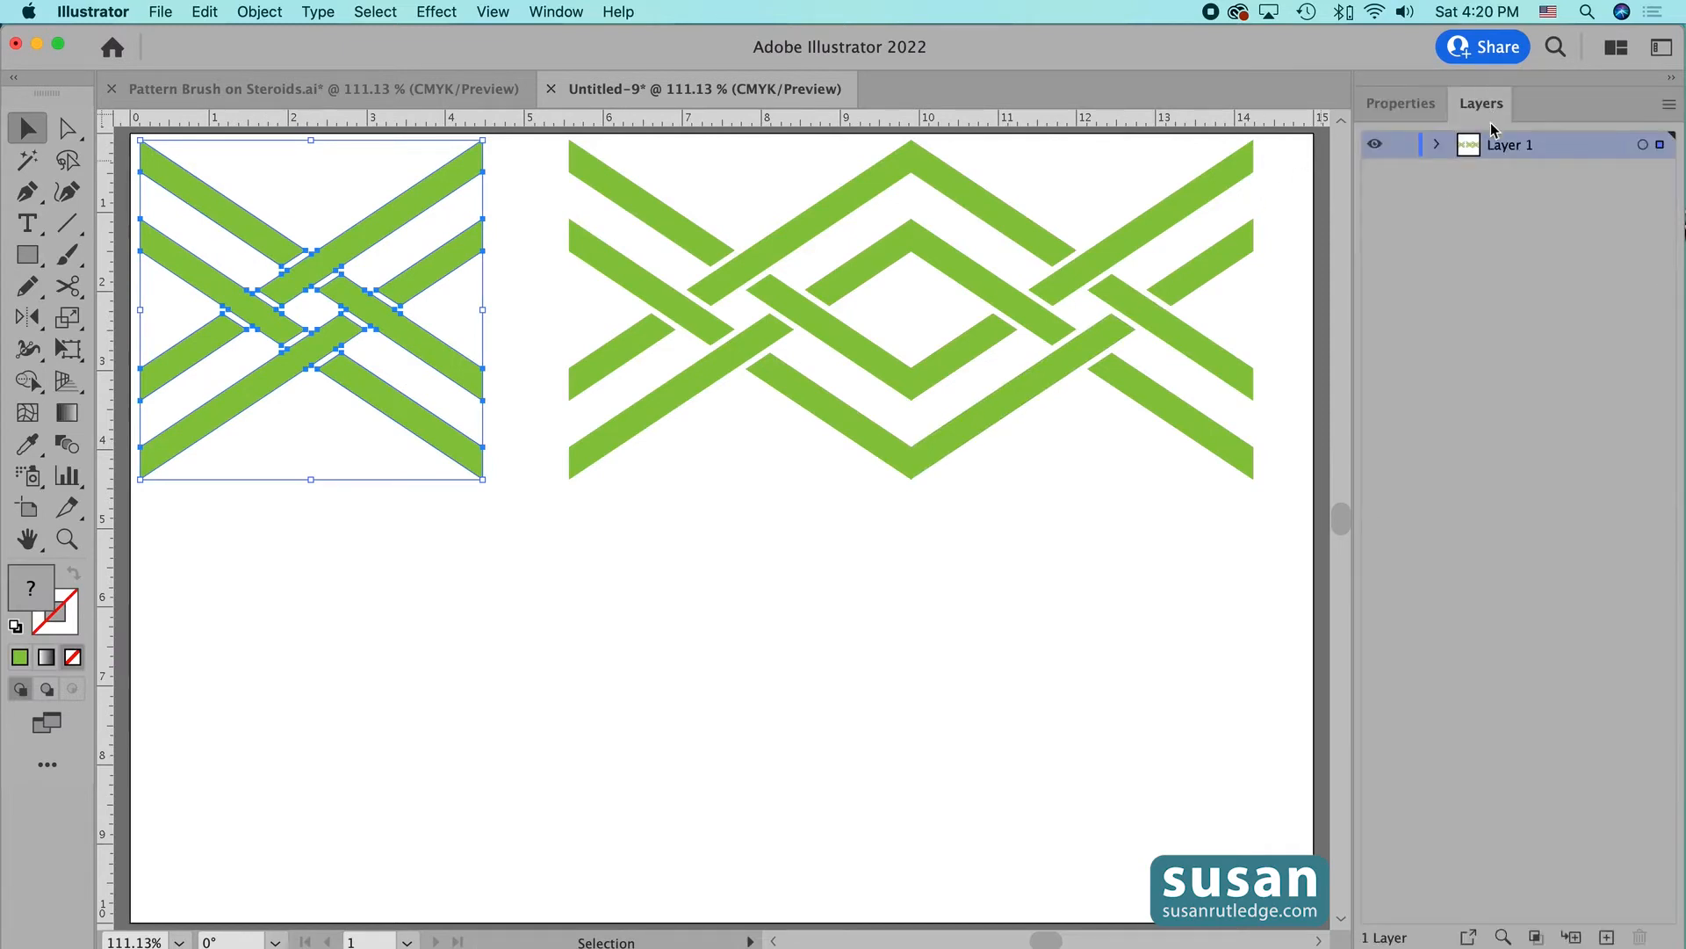
click(1437, 147)
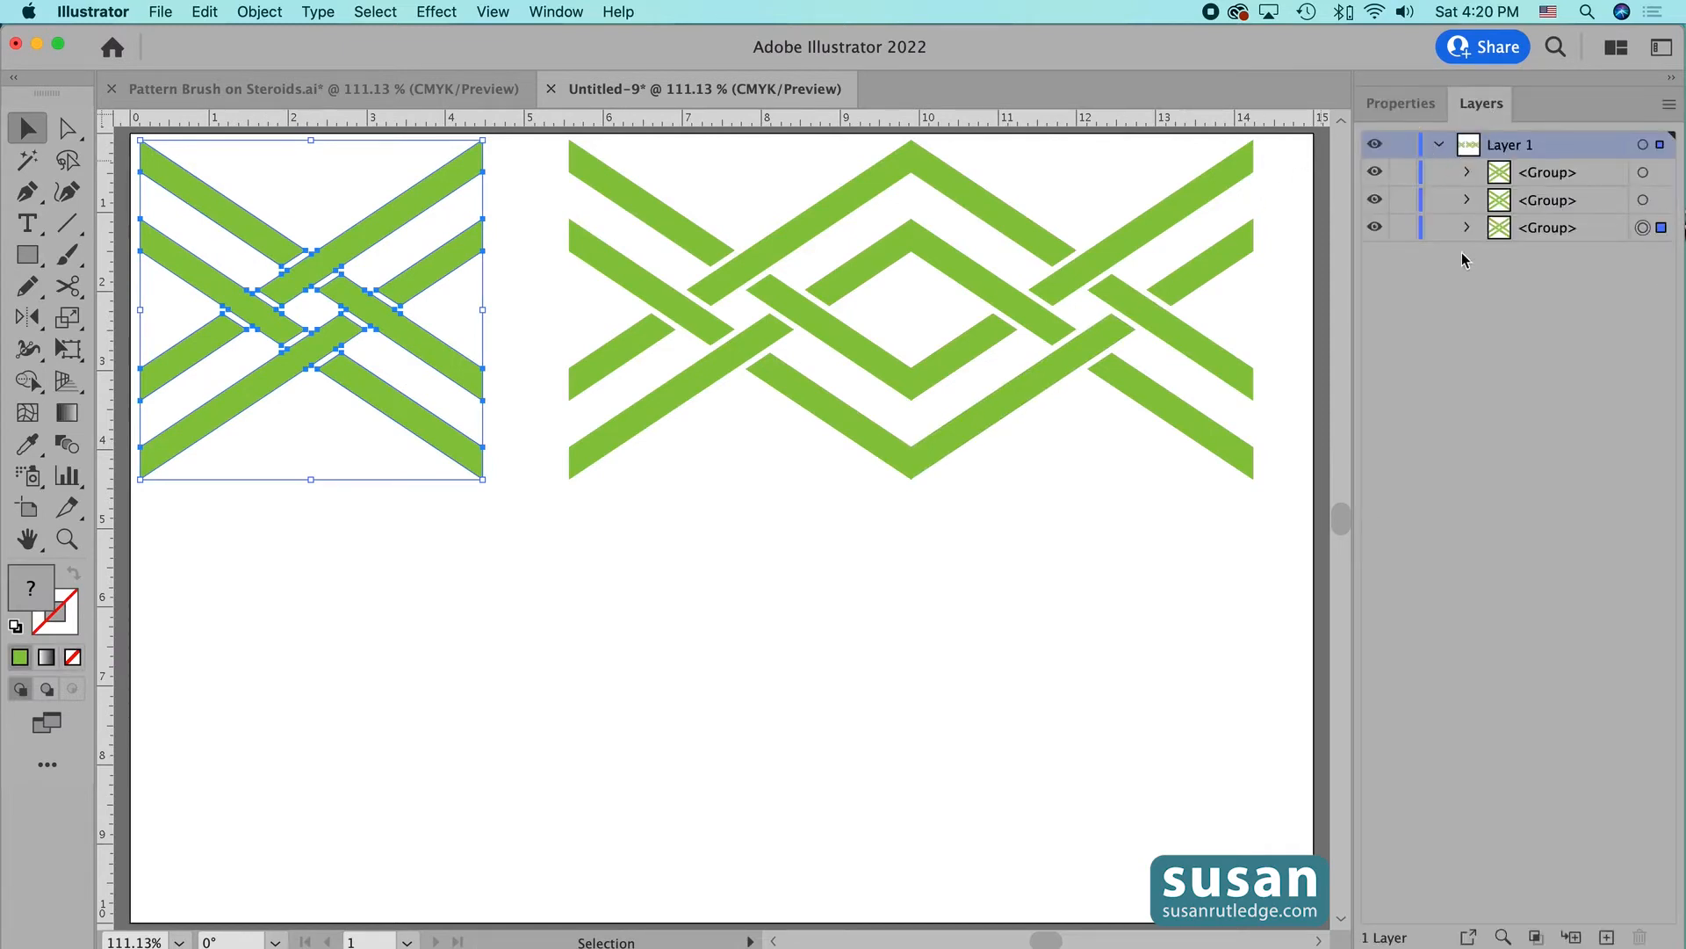
click(1375, 227)
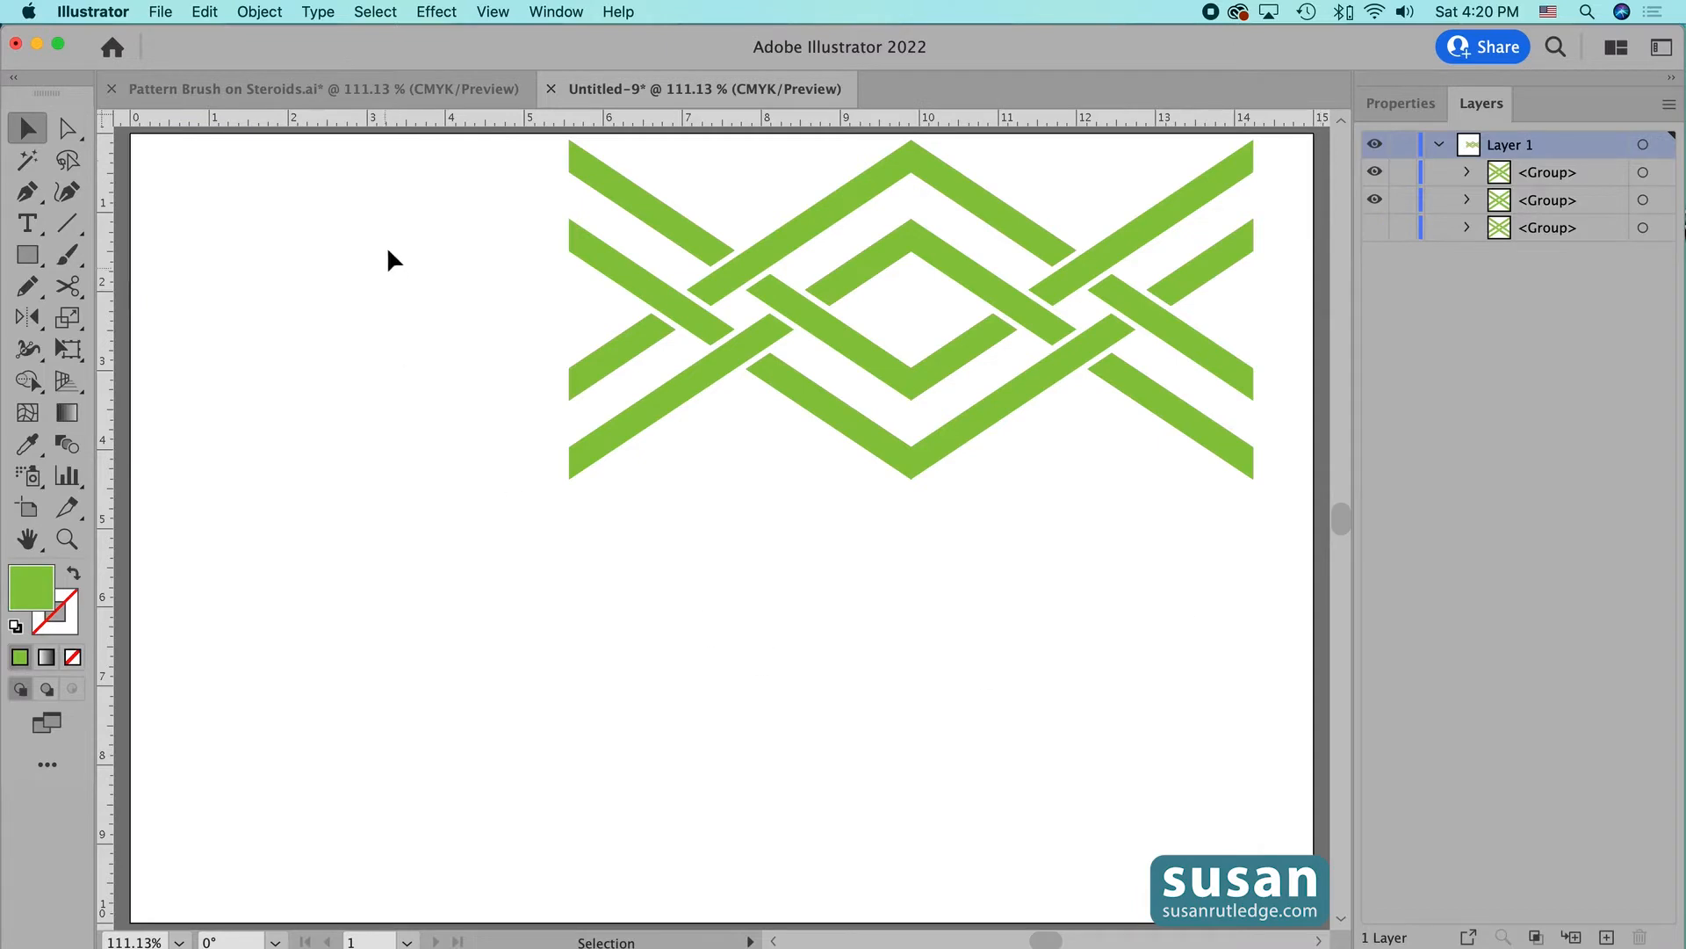
- Move the two joined tiles toward the artboard's upper middle, ungroup them into separate bars, and deselect
drag(472, 167, 961, 487)
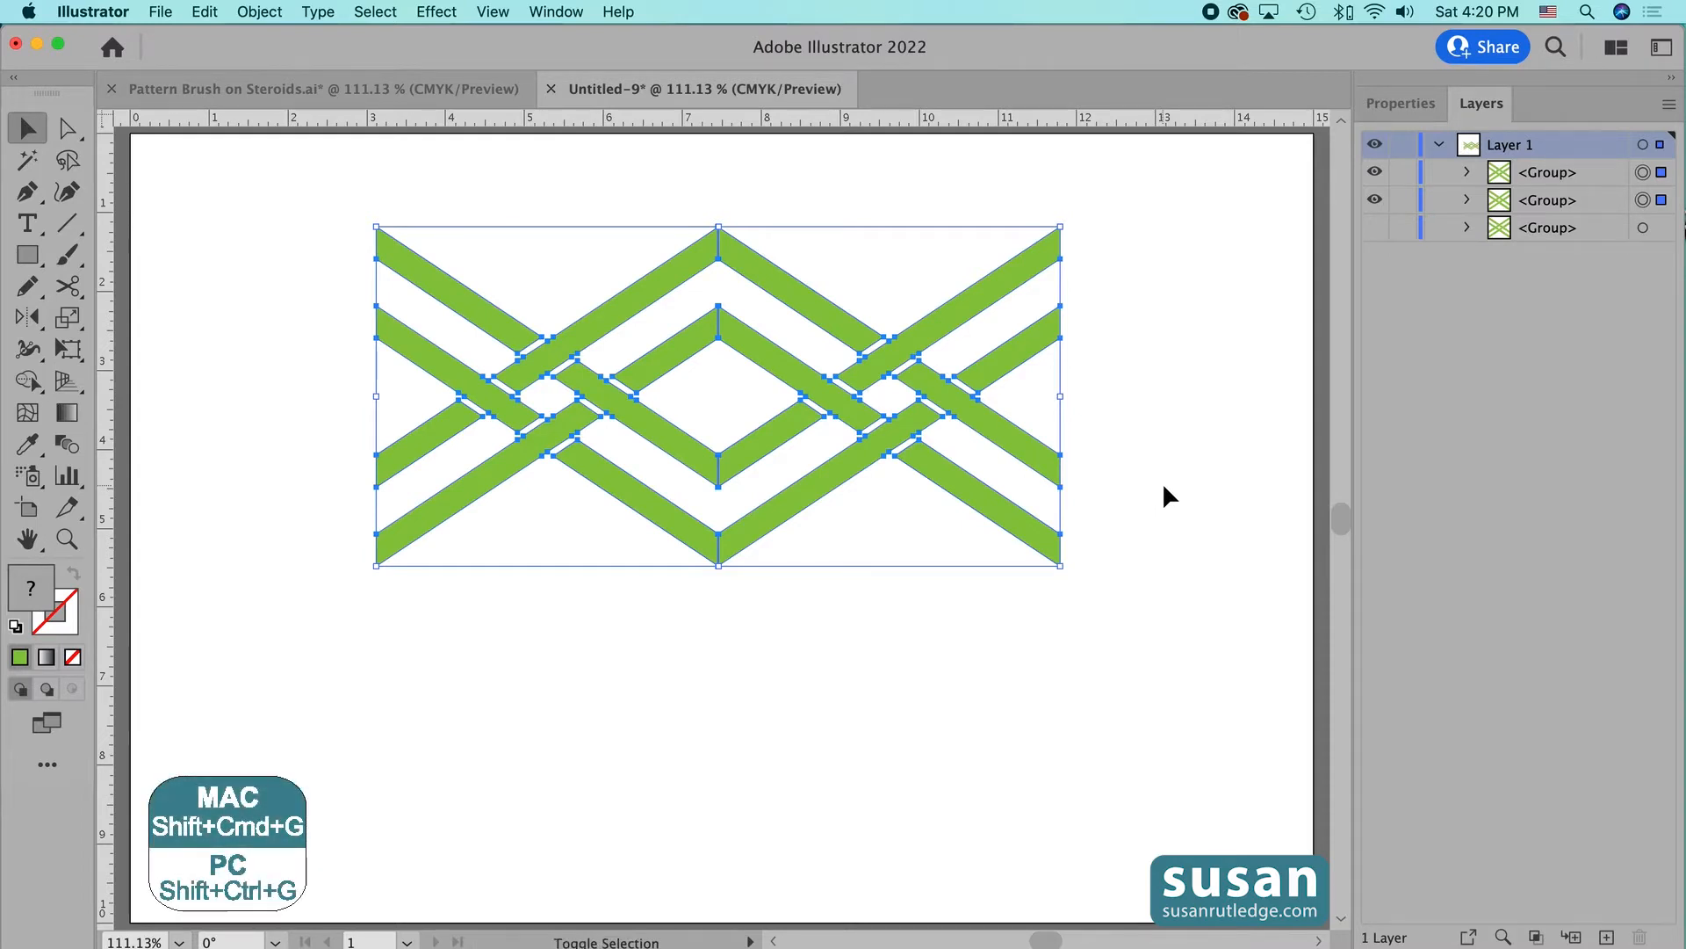
key(super+shift+g)
click(1156, 476)
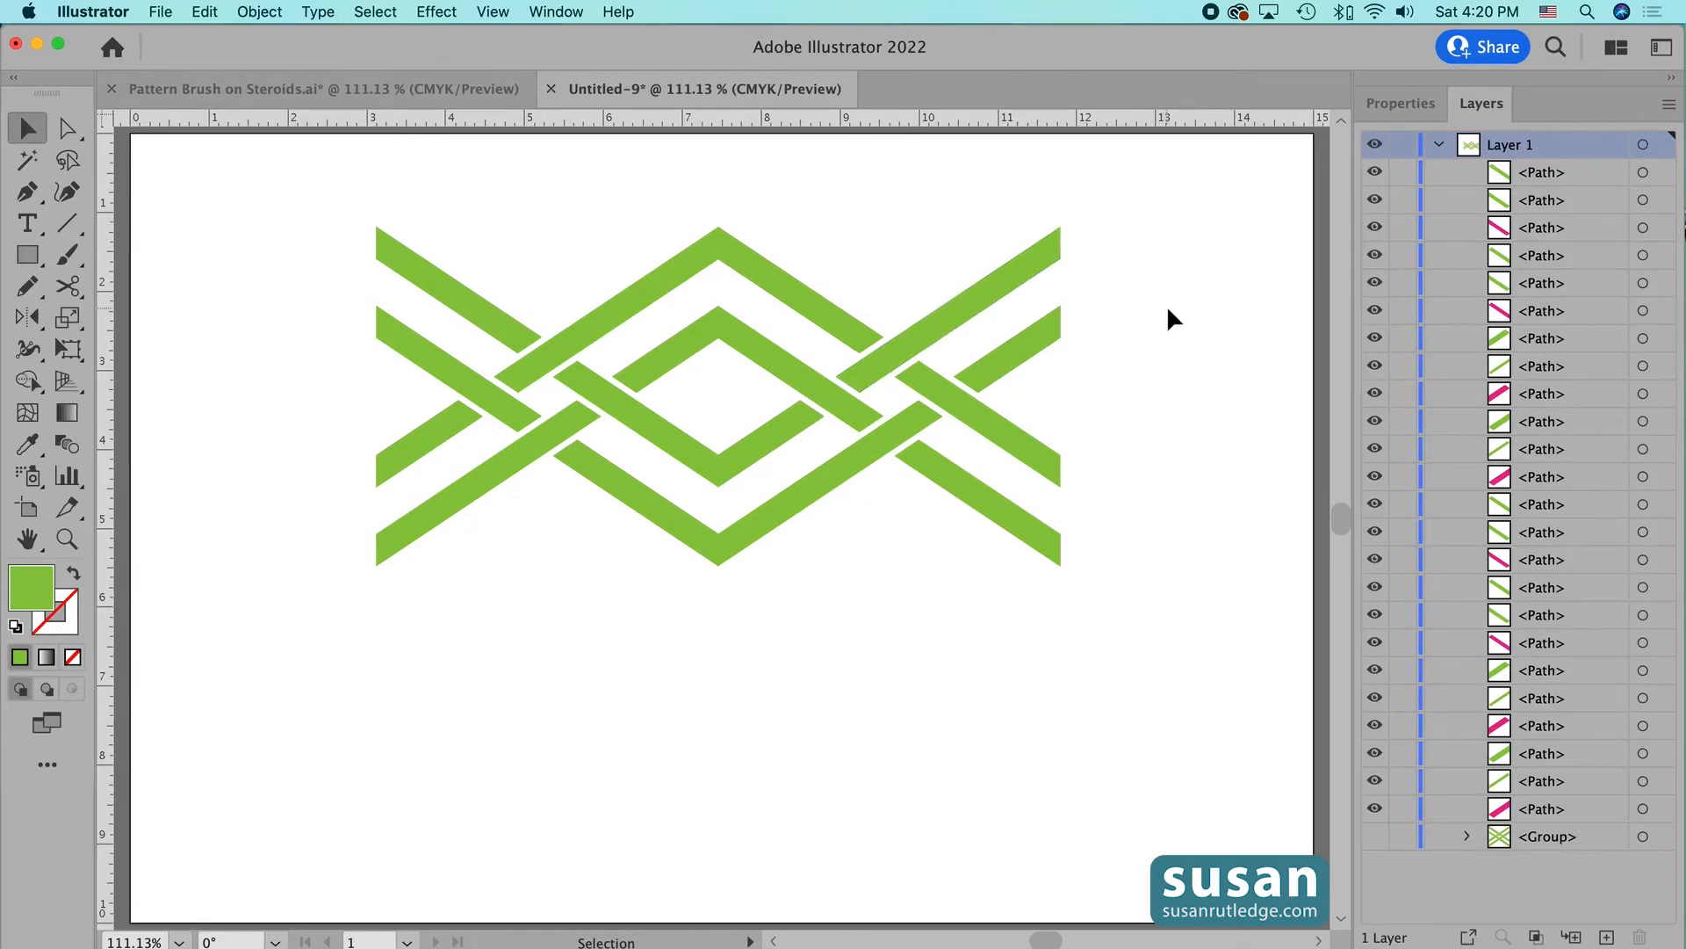
- Delete the short rising bar and the lowest descending bar at the right end of the joined tiles
drag(1050, 366, 1053, 374)
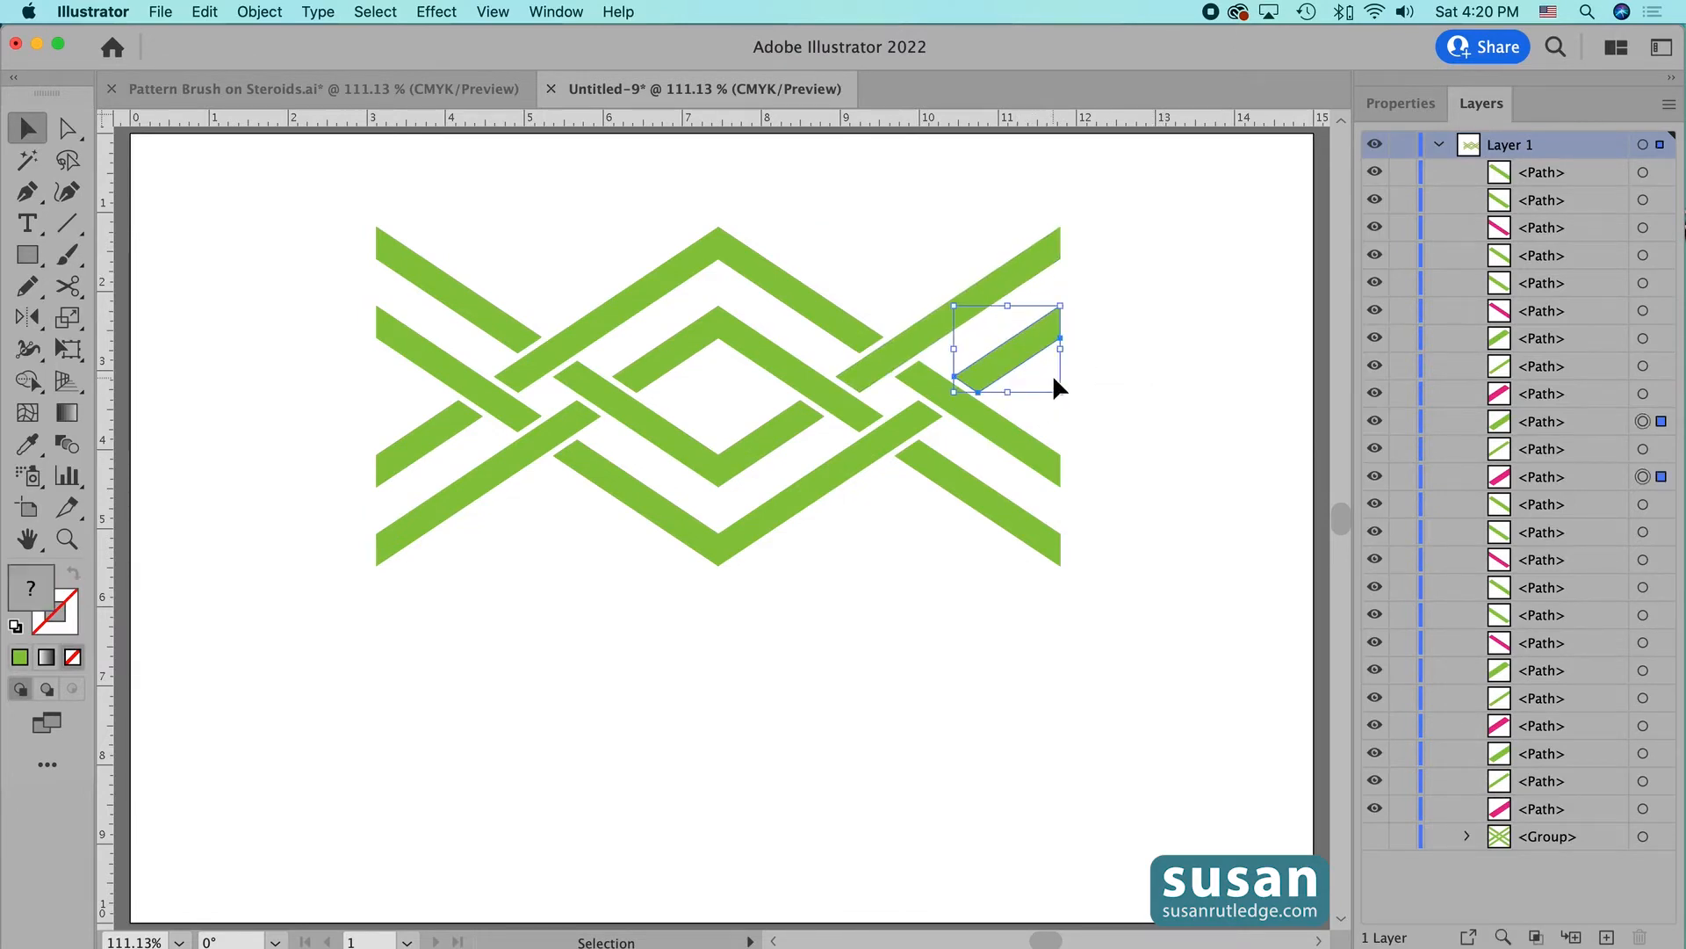
key(Delete)
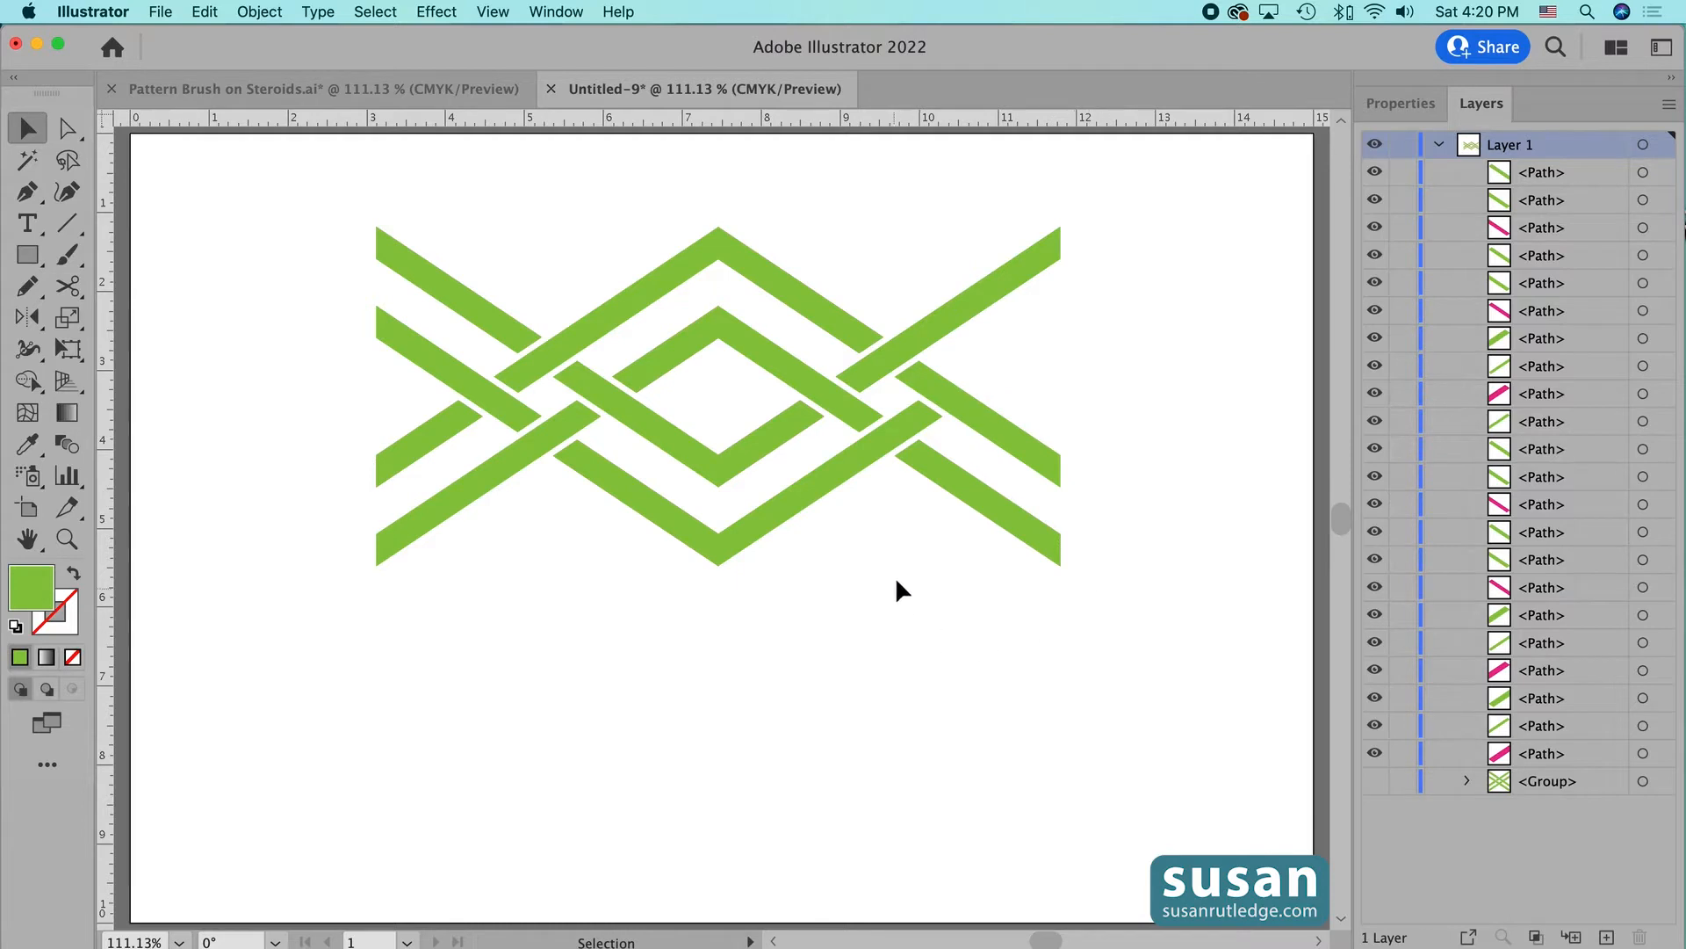
drag(976, 474, 977, 468)
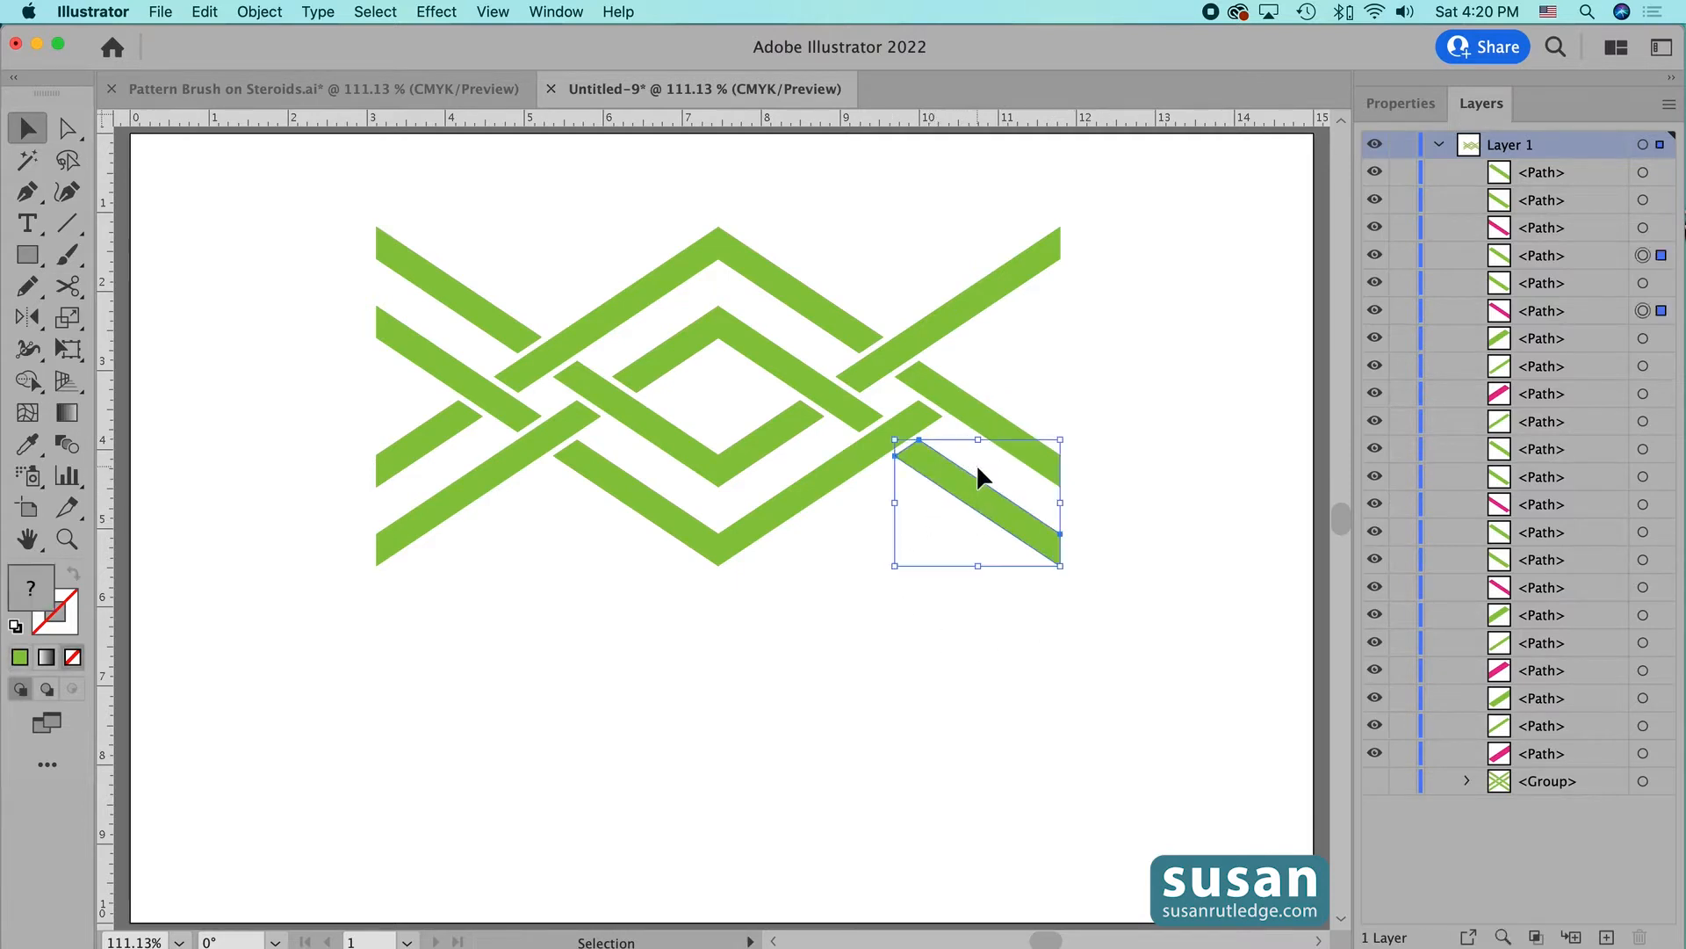
key(Delete)
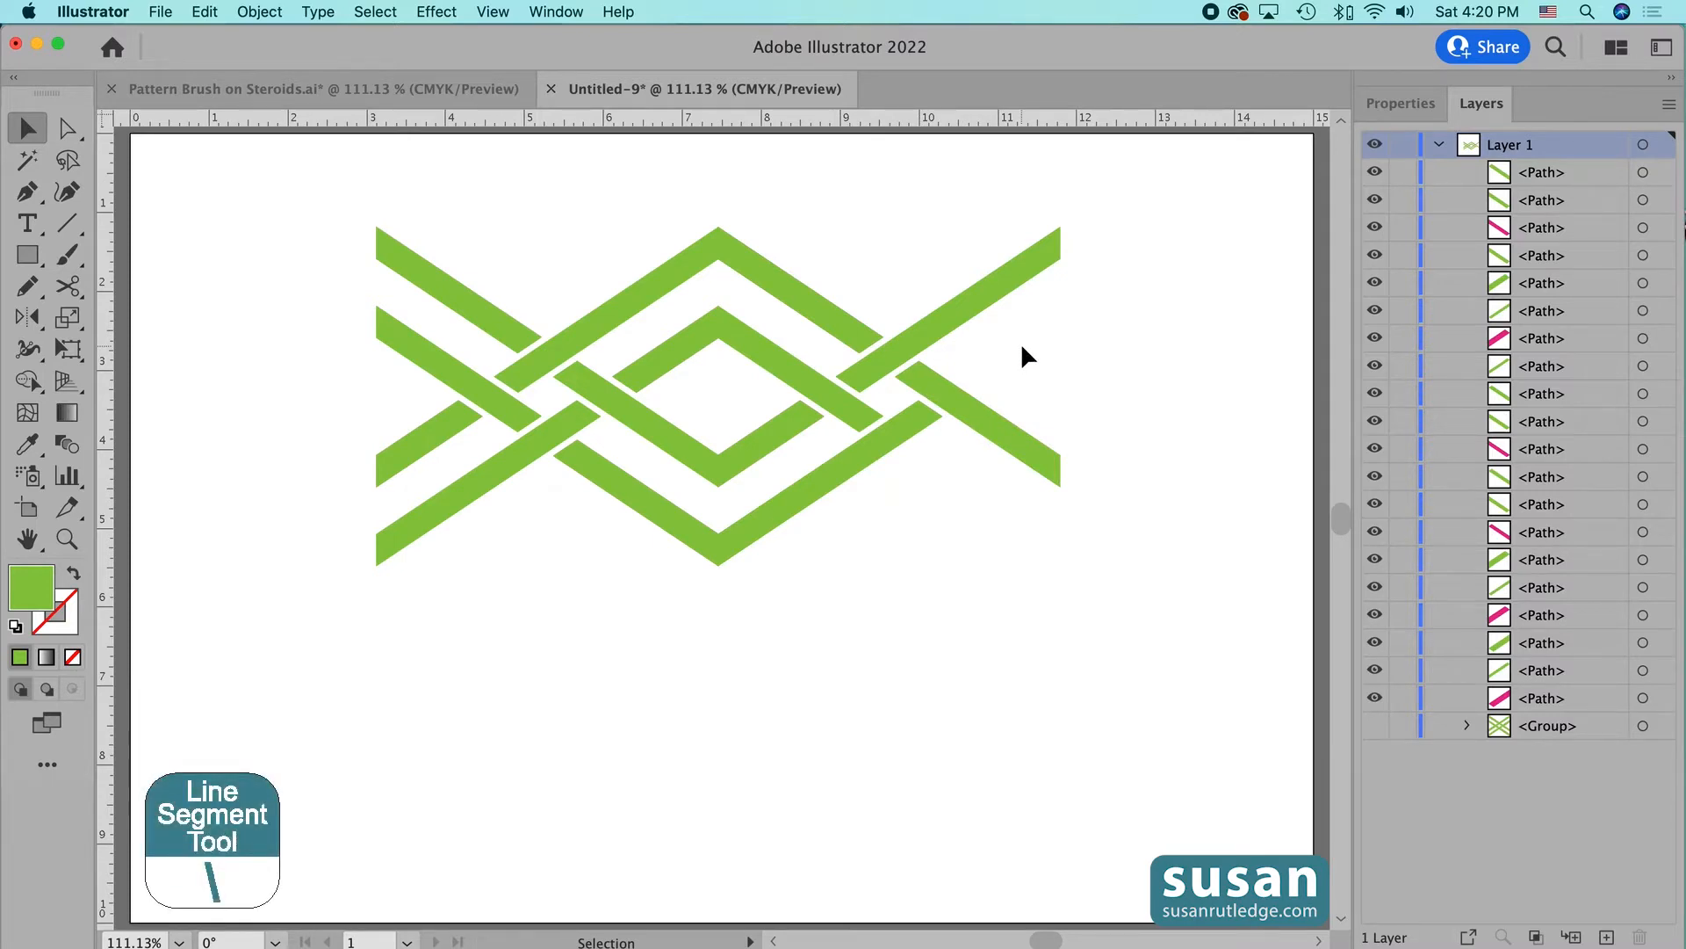
- Draw two cutting lines across the right tile: one 2.69 in at 327° along the descending bars' upper edge, one rising along the lower bar's outer edge
key(backslash)
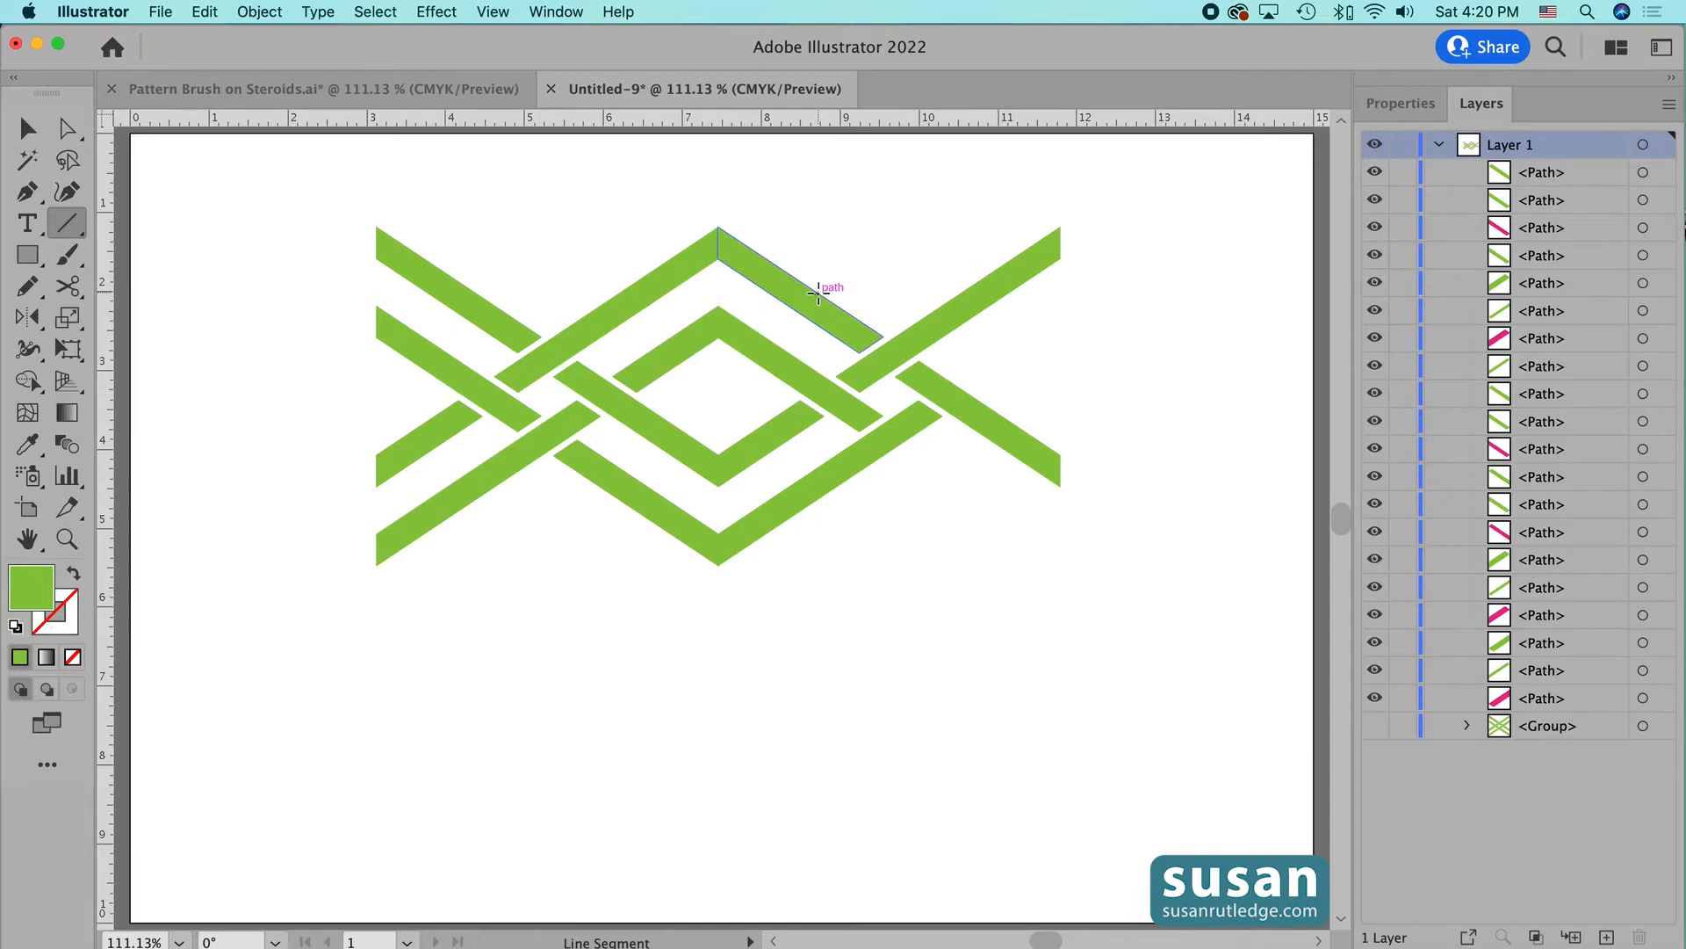
click(817, 293)
drag(816, 294, 995, 409)
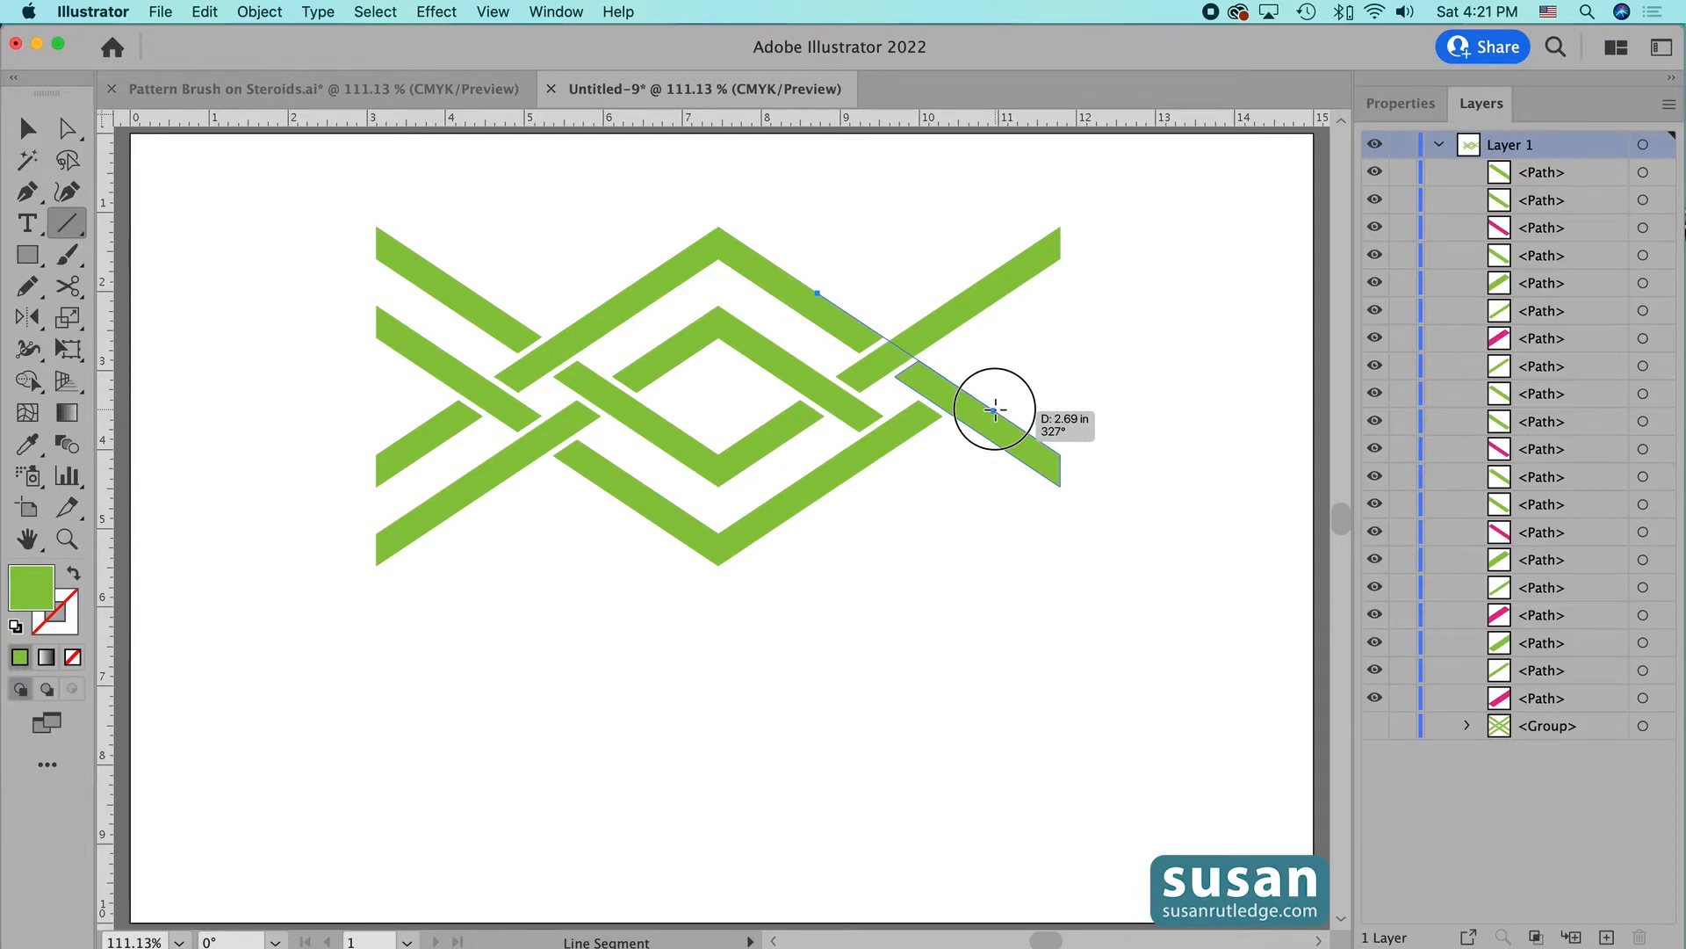
drag(995, 409, 995, 409)
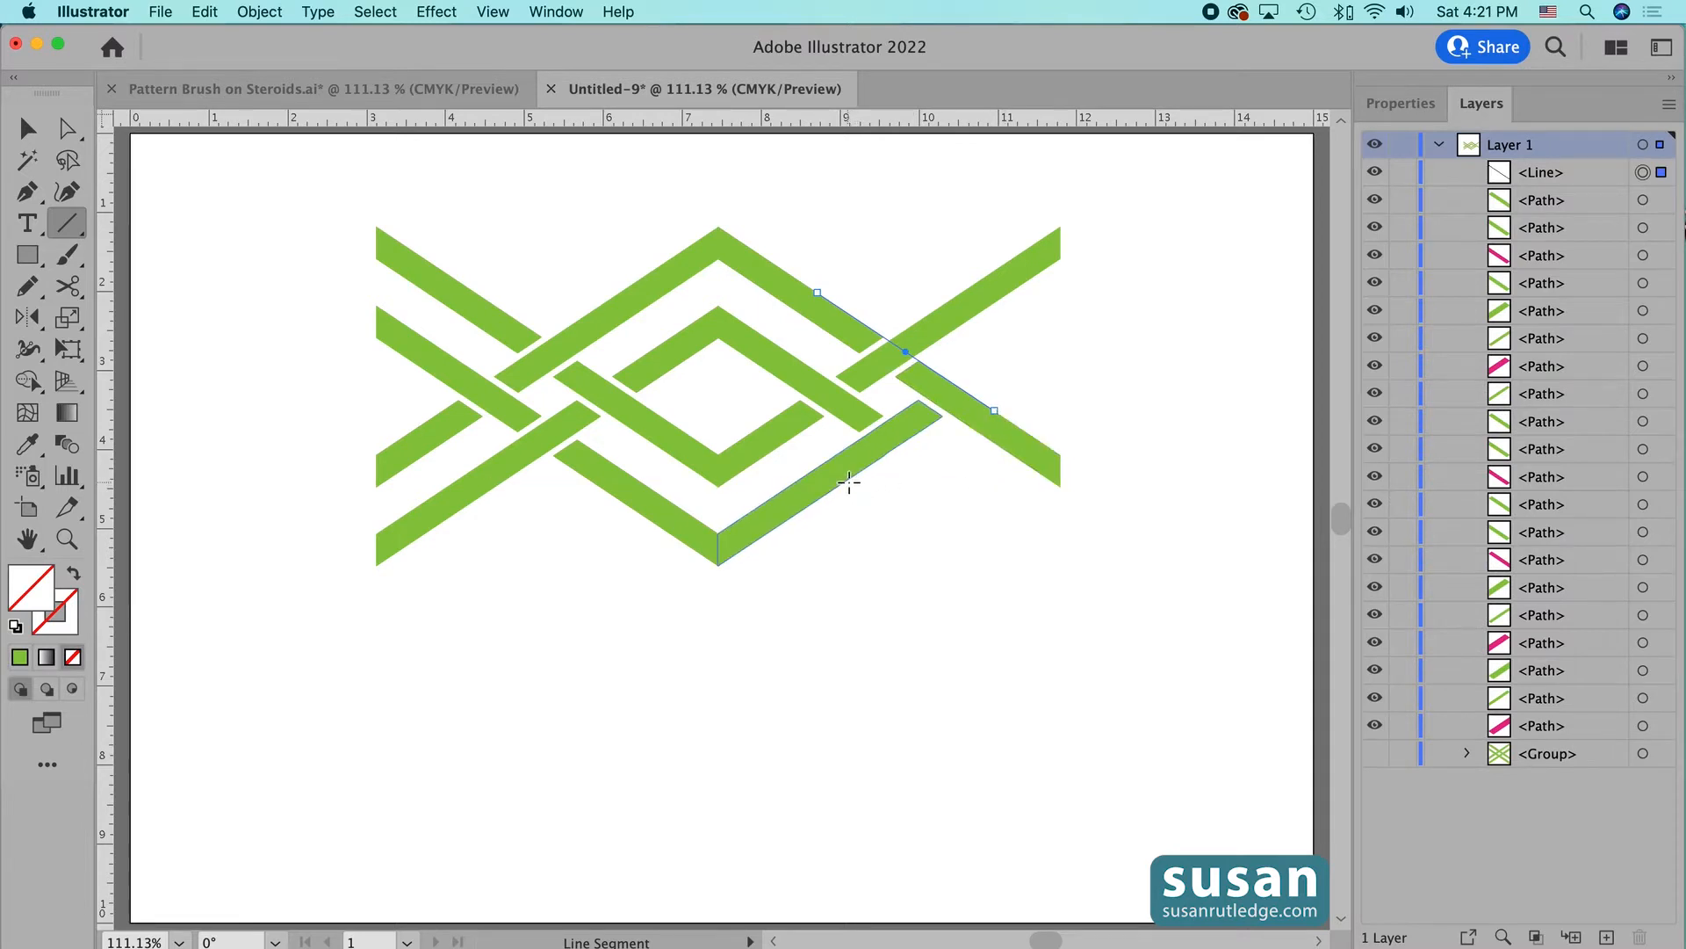
click(848, 481)
drag(847, 481, 1032, 359)
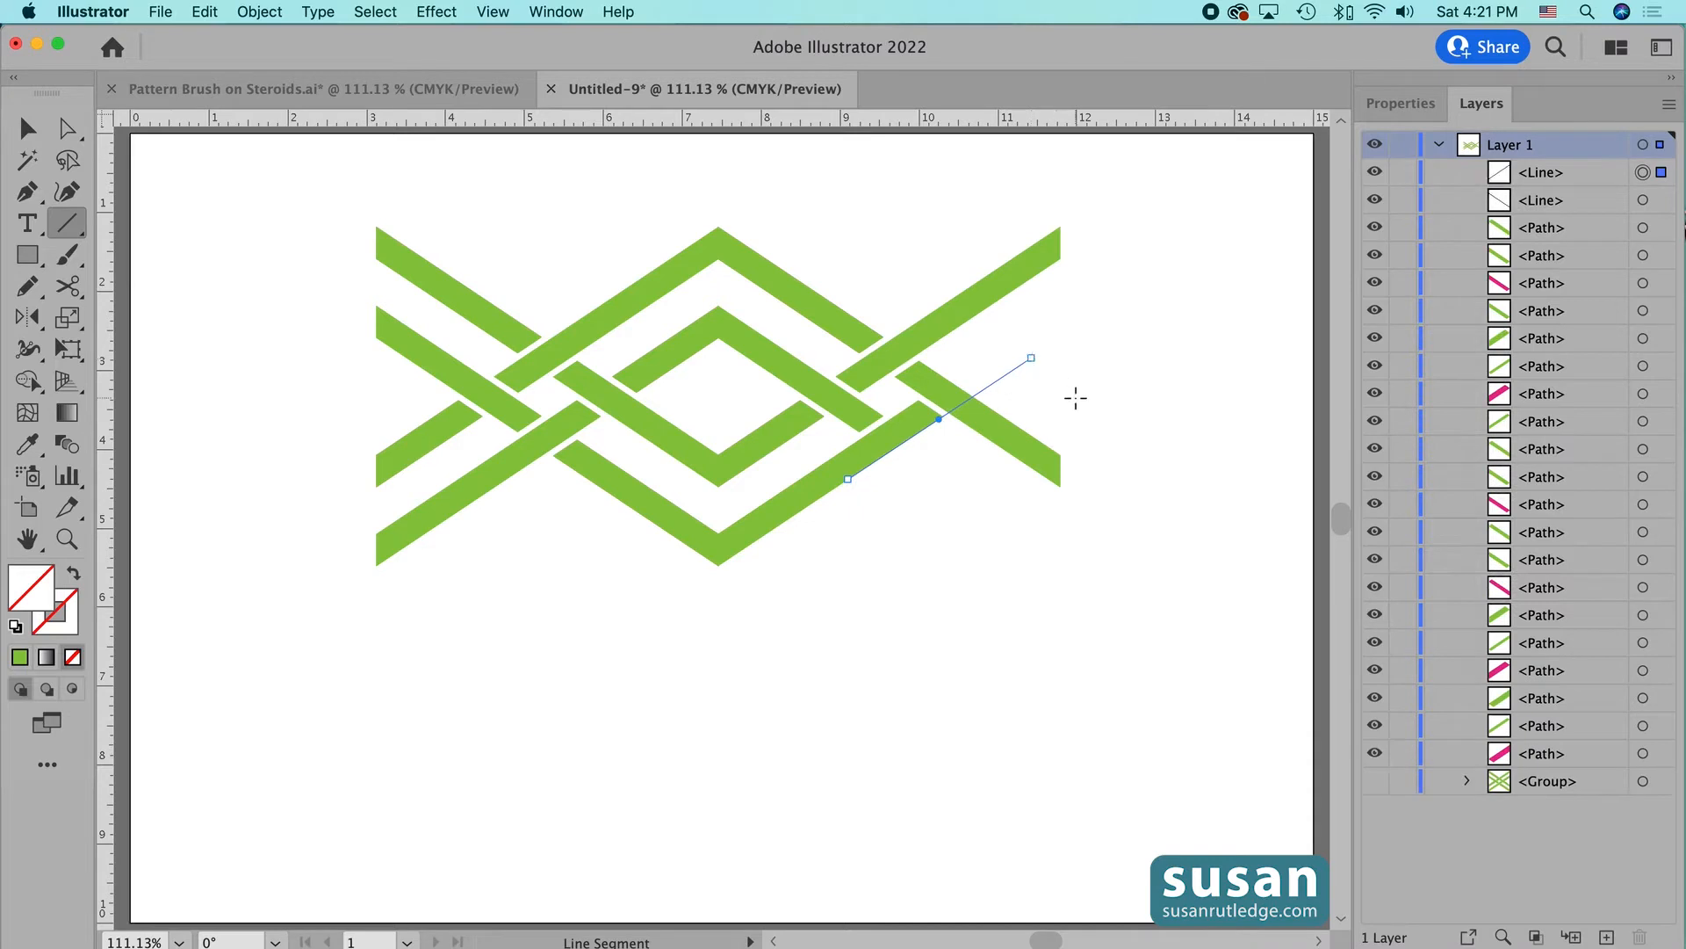
- Trim the right tile's bars and line ends beyond the two cutting lines with Shape Builder, leaving a pointed end, and deselect
key(v)
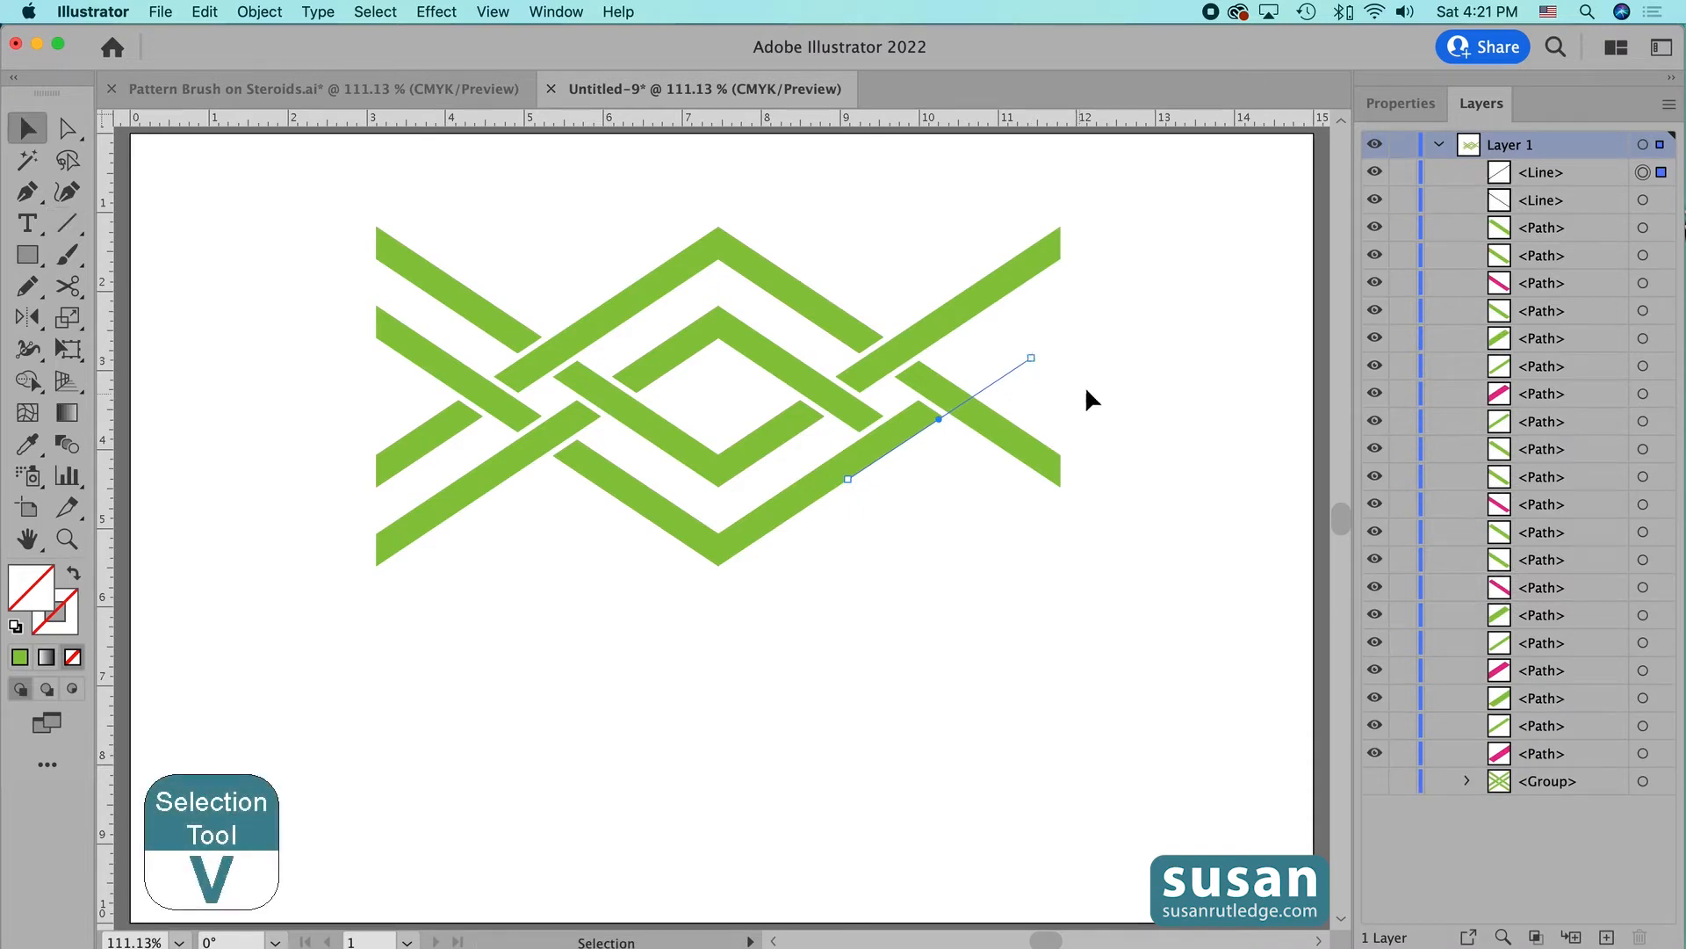
drag(804, 211, 1051, 511)
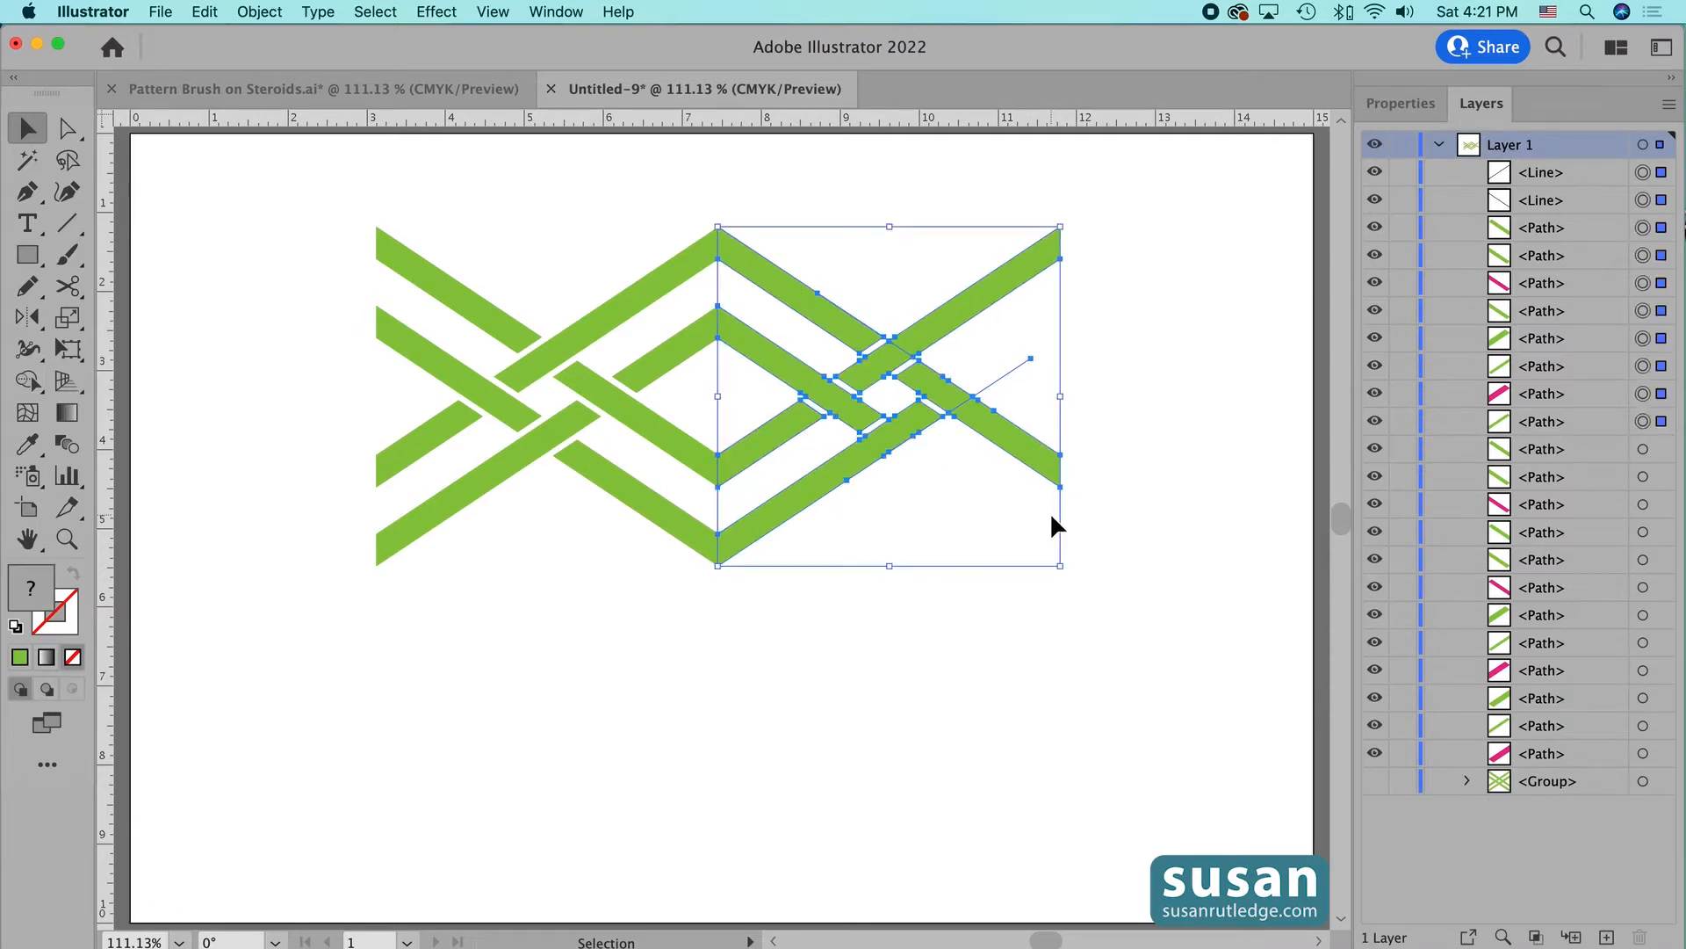
key(shift+m)
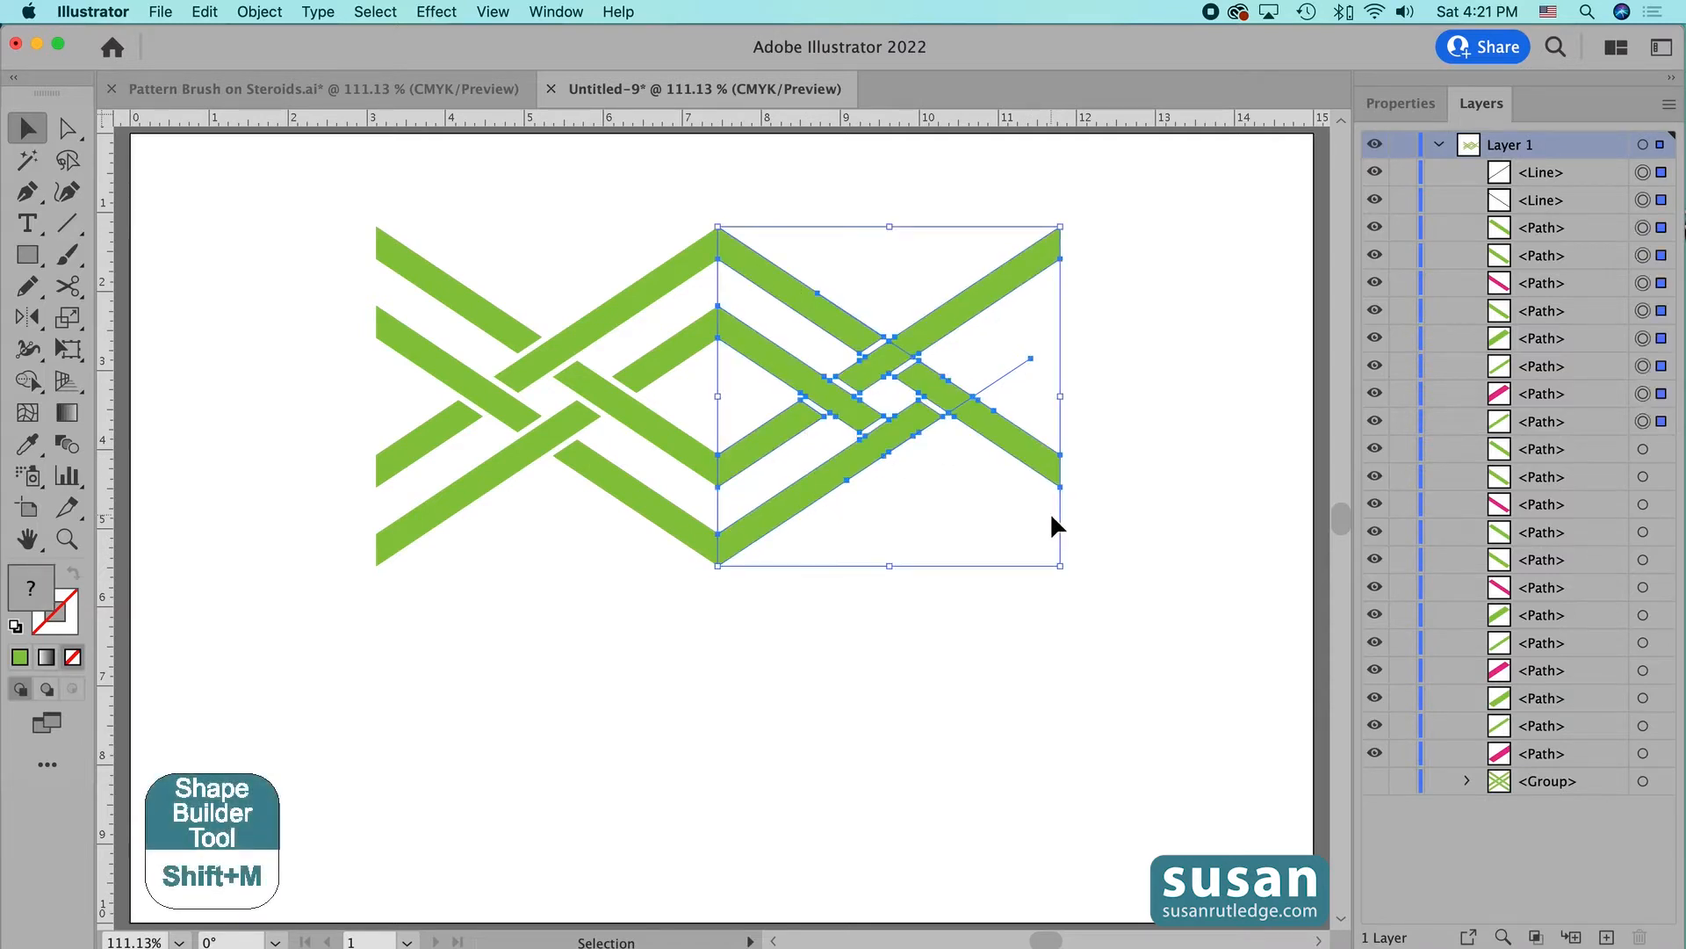
key(shift+m)
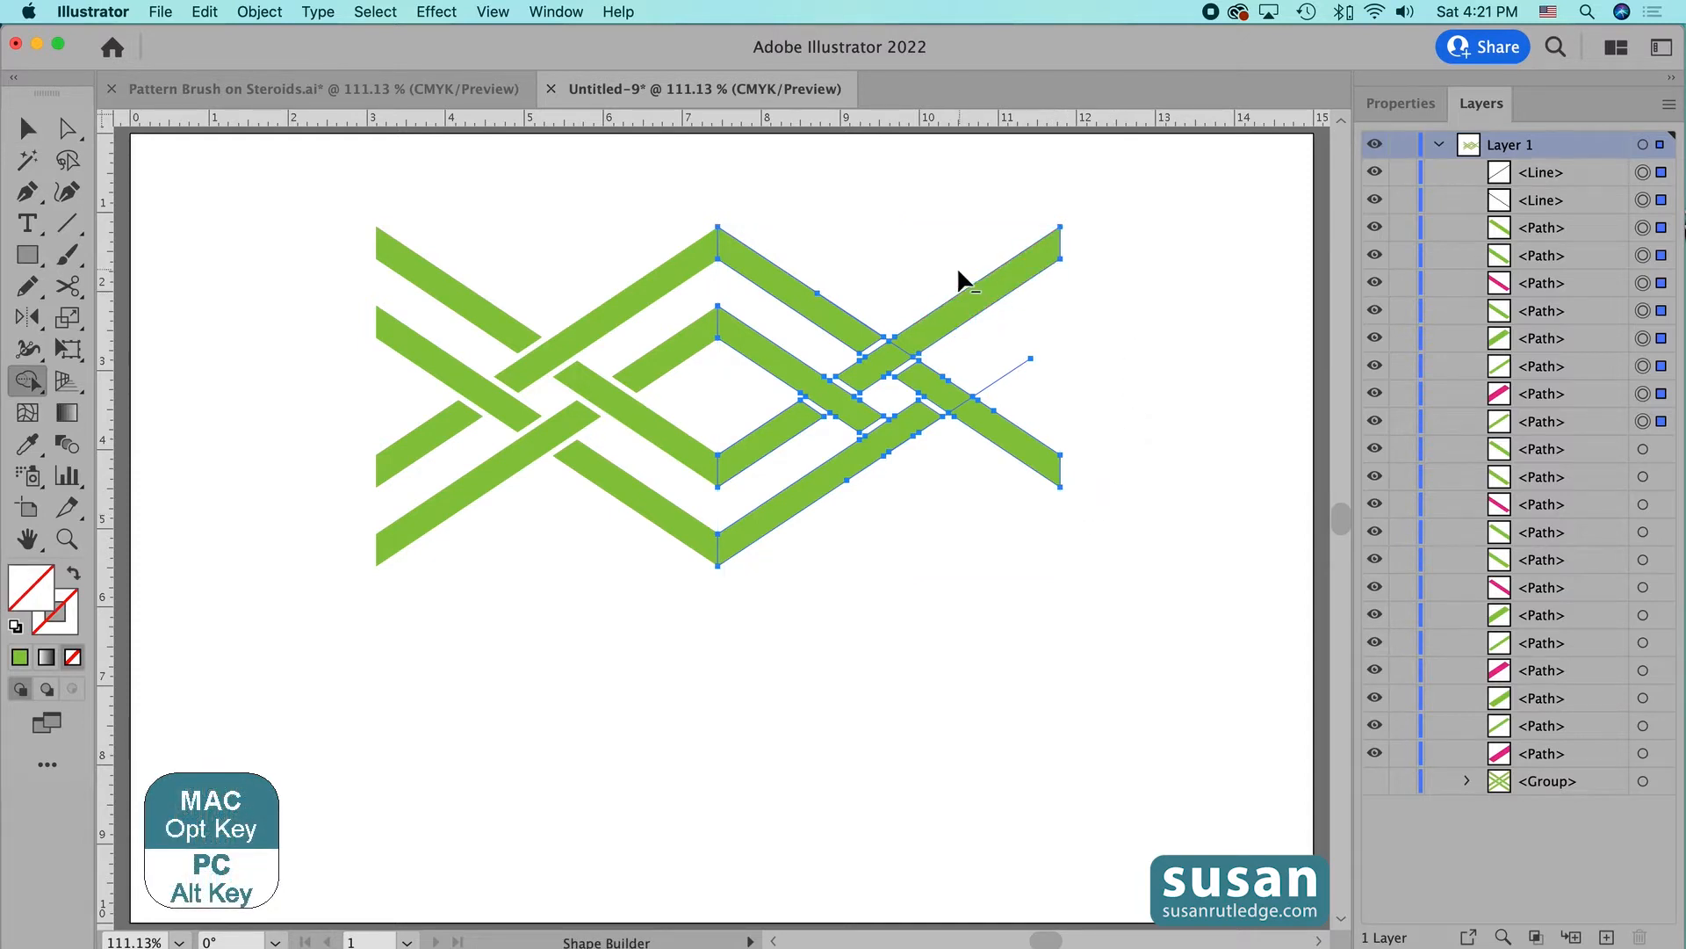
alt+click(971, 307)
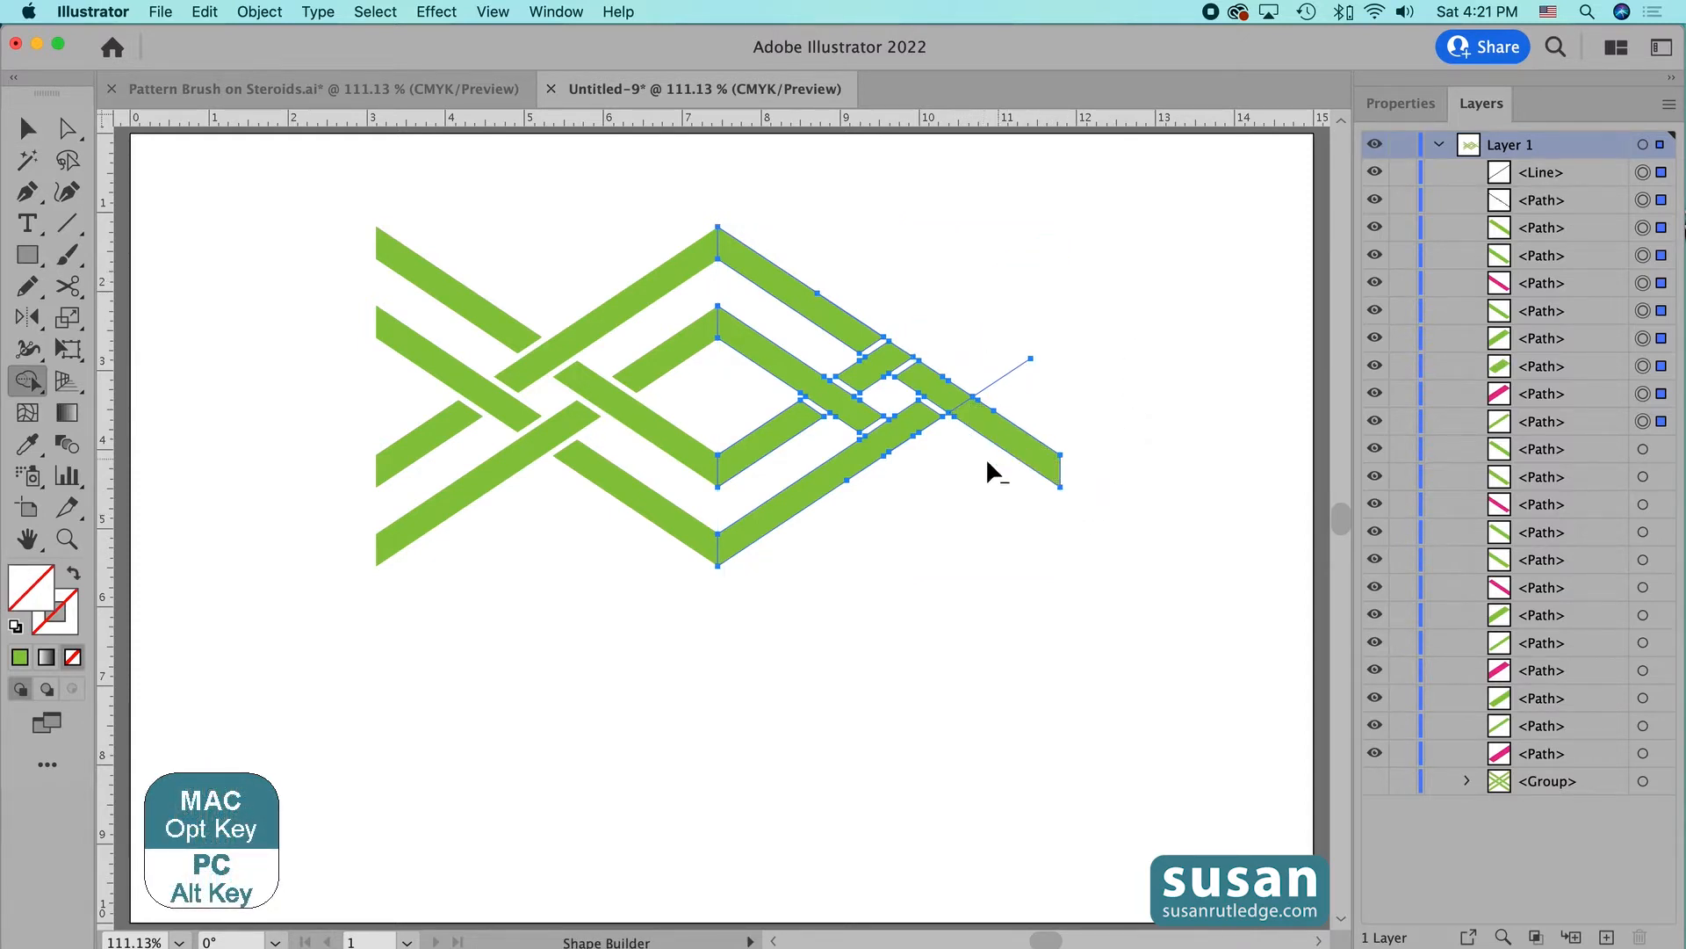
mouse_move(984, 459)
mouse_down()
mouse_move(1042, 406)
mouse_move(960, 425)
mouse_up()
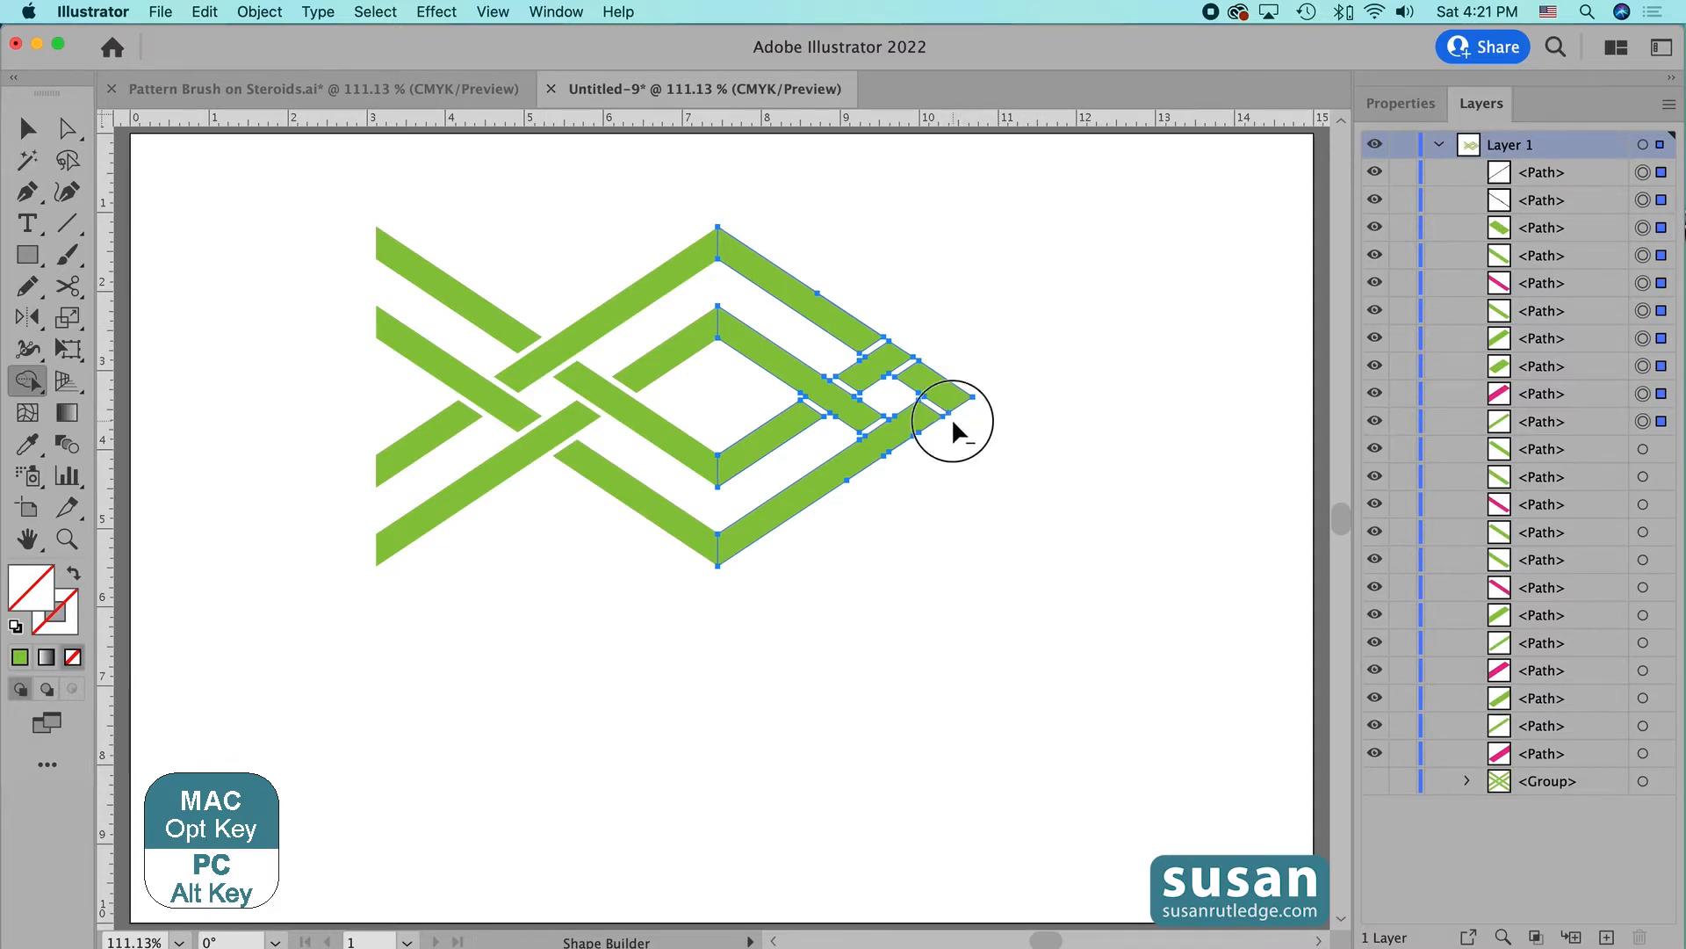
alt+click(944, 413)
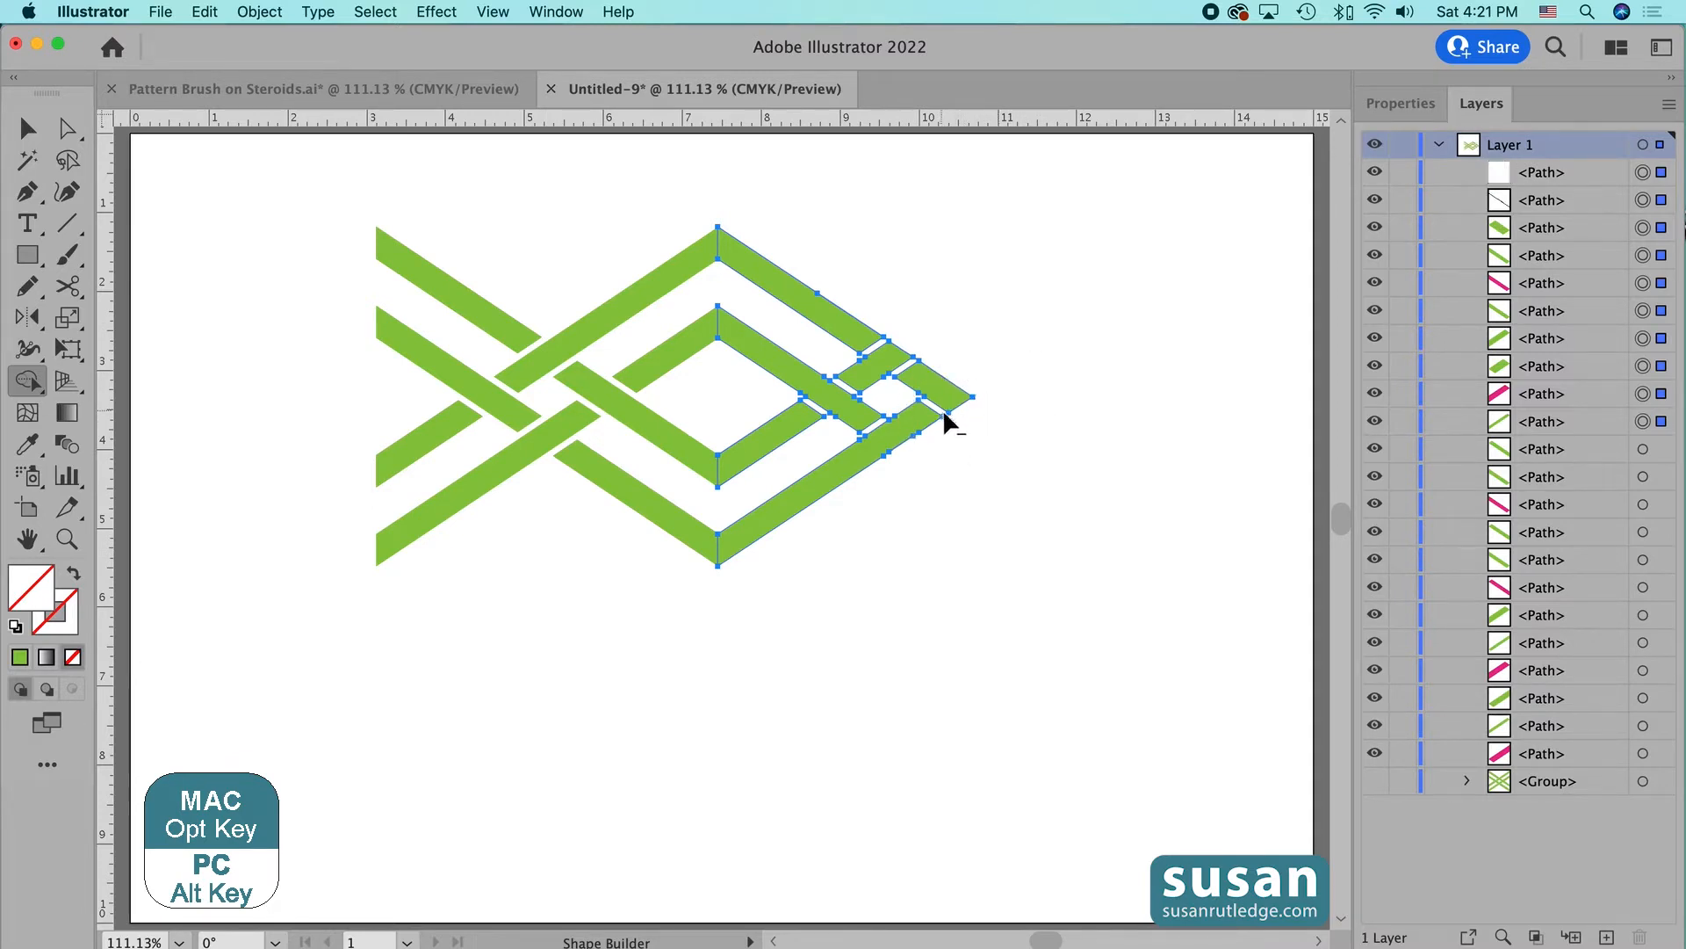
alt+click(922, 358)
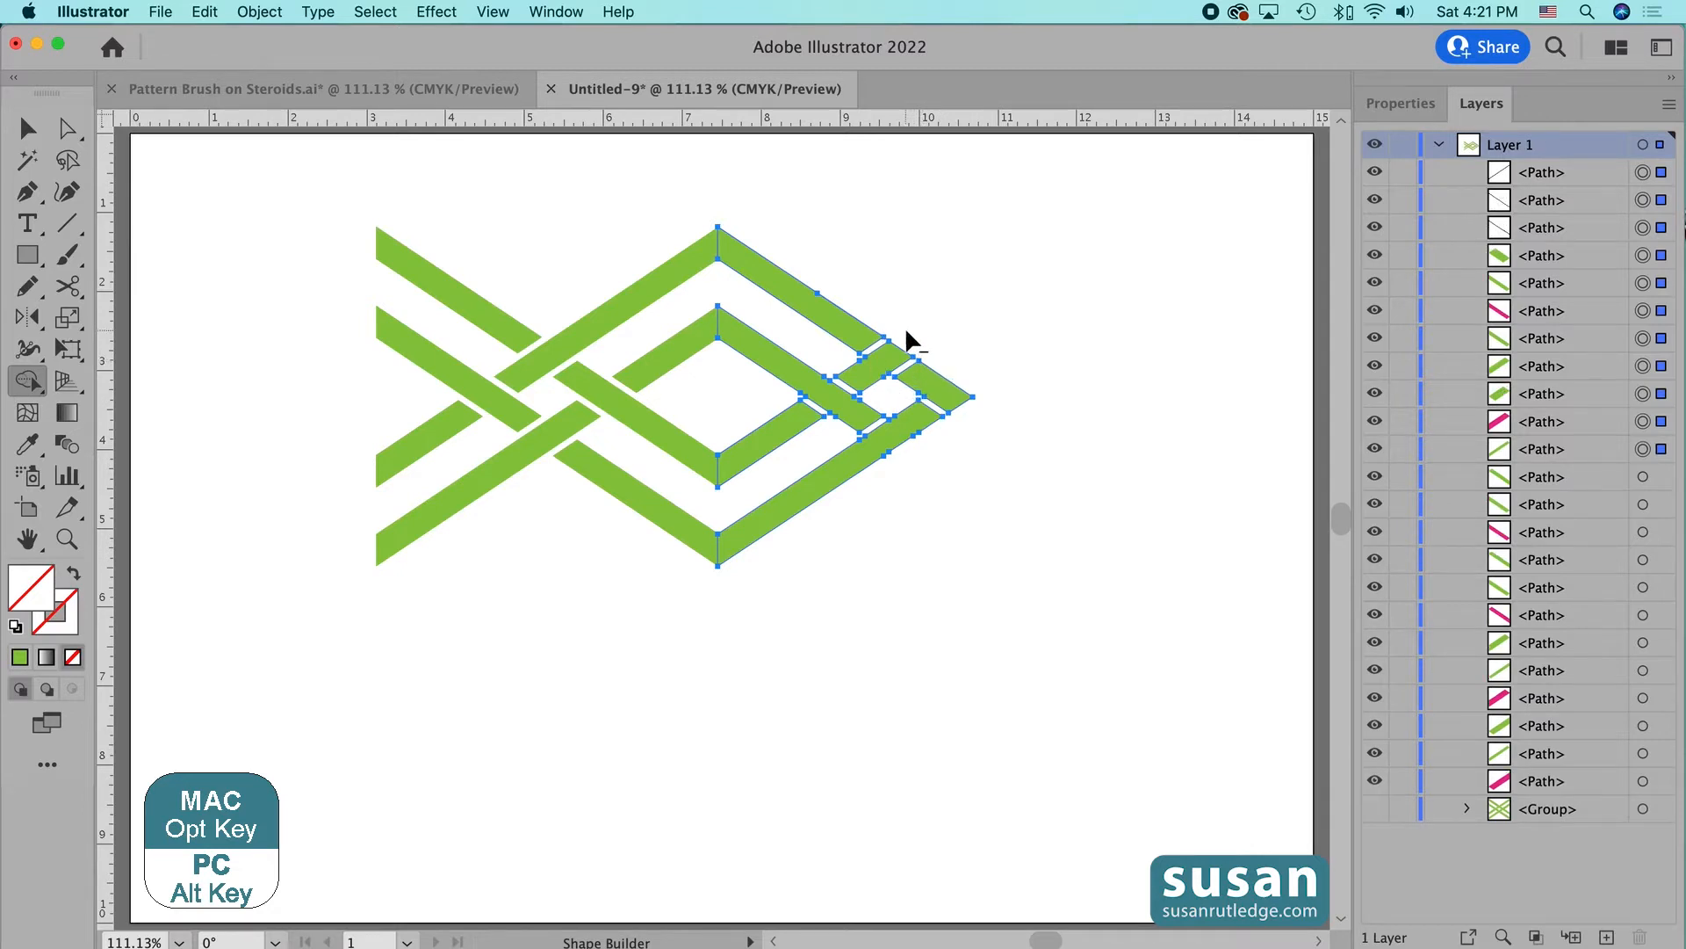
drag(906, 332, 883, 341)
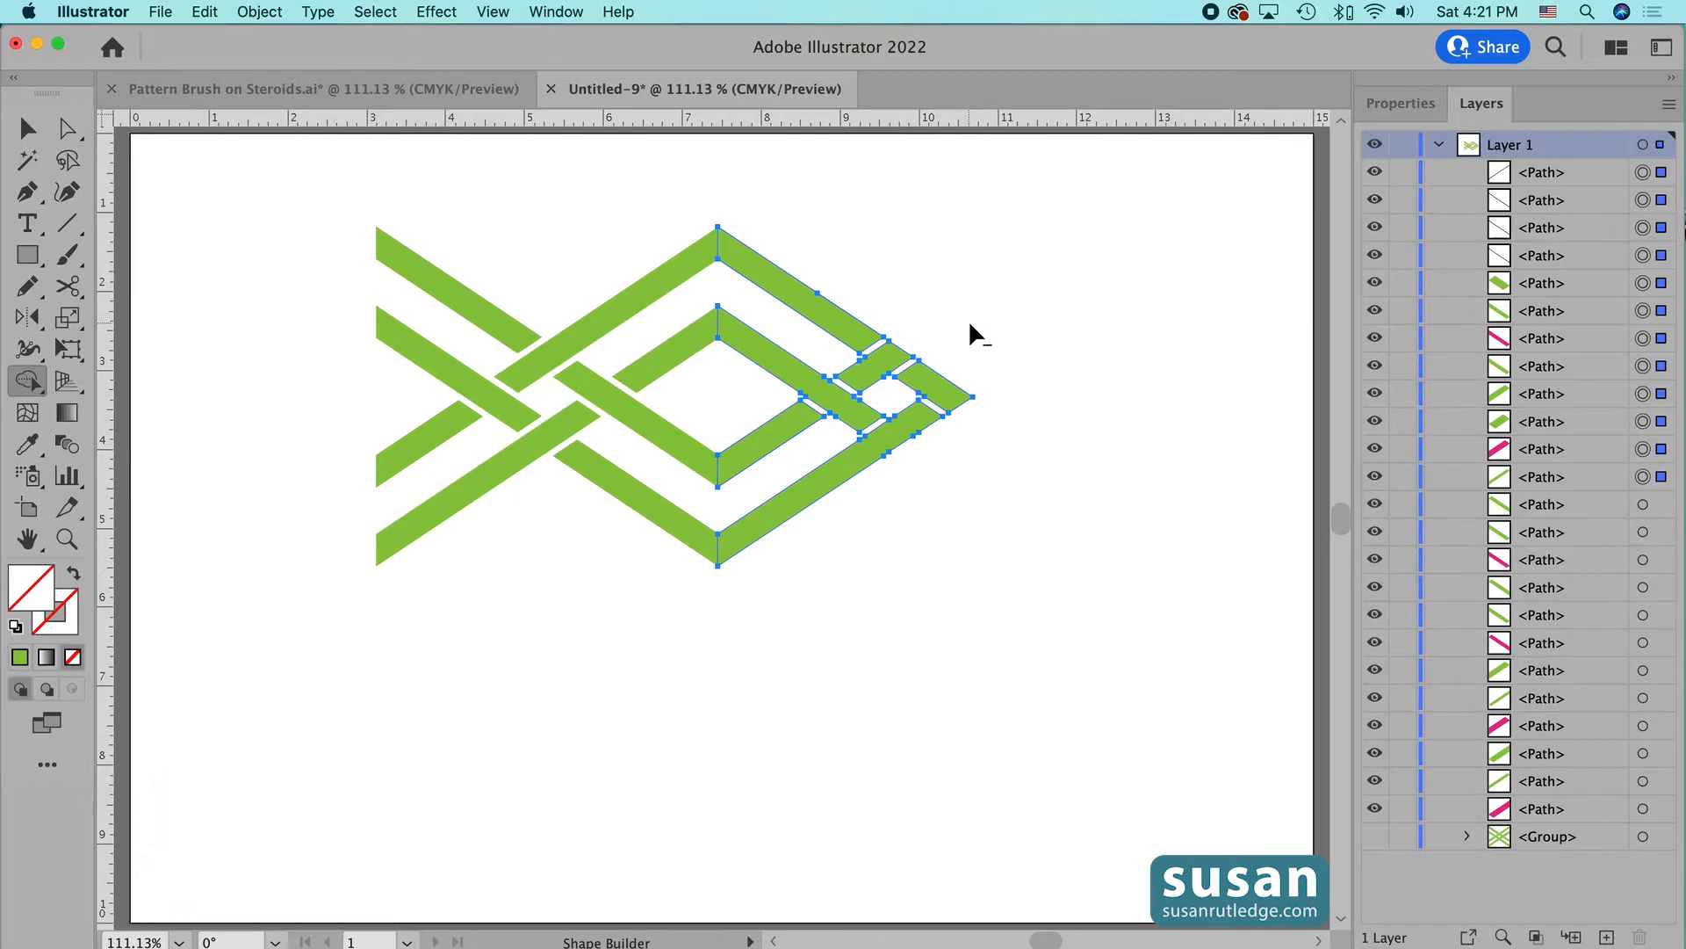
key(v)
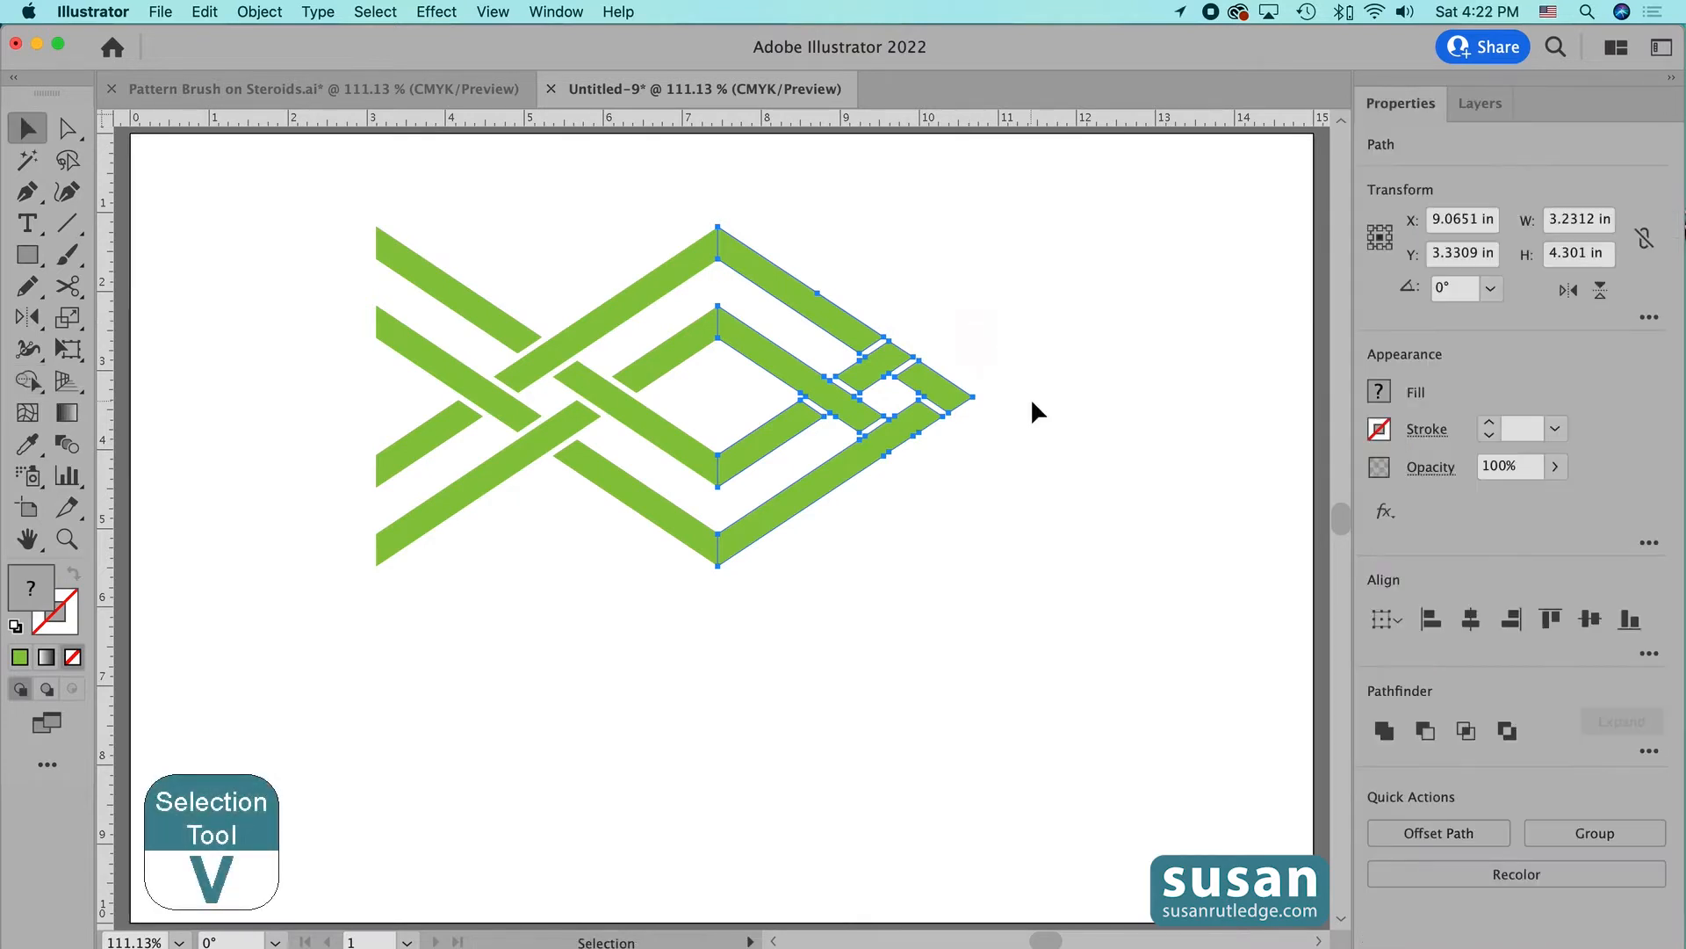
click(1032, 411)
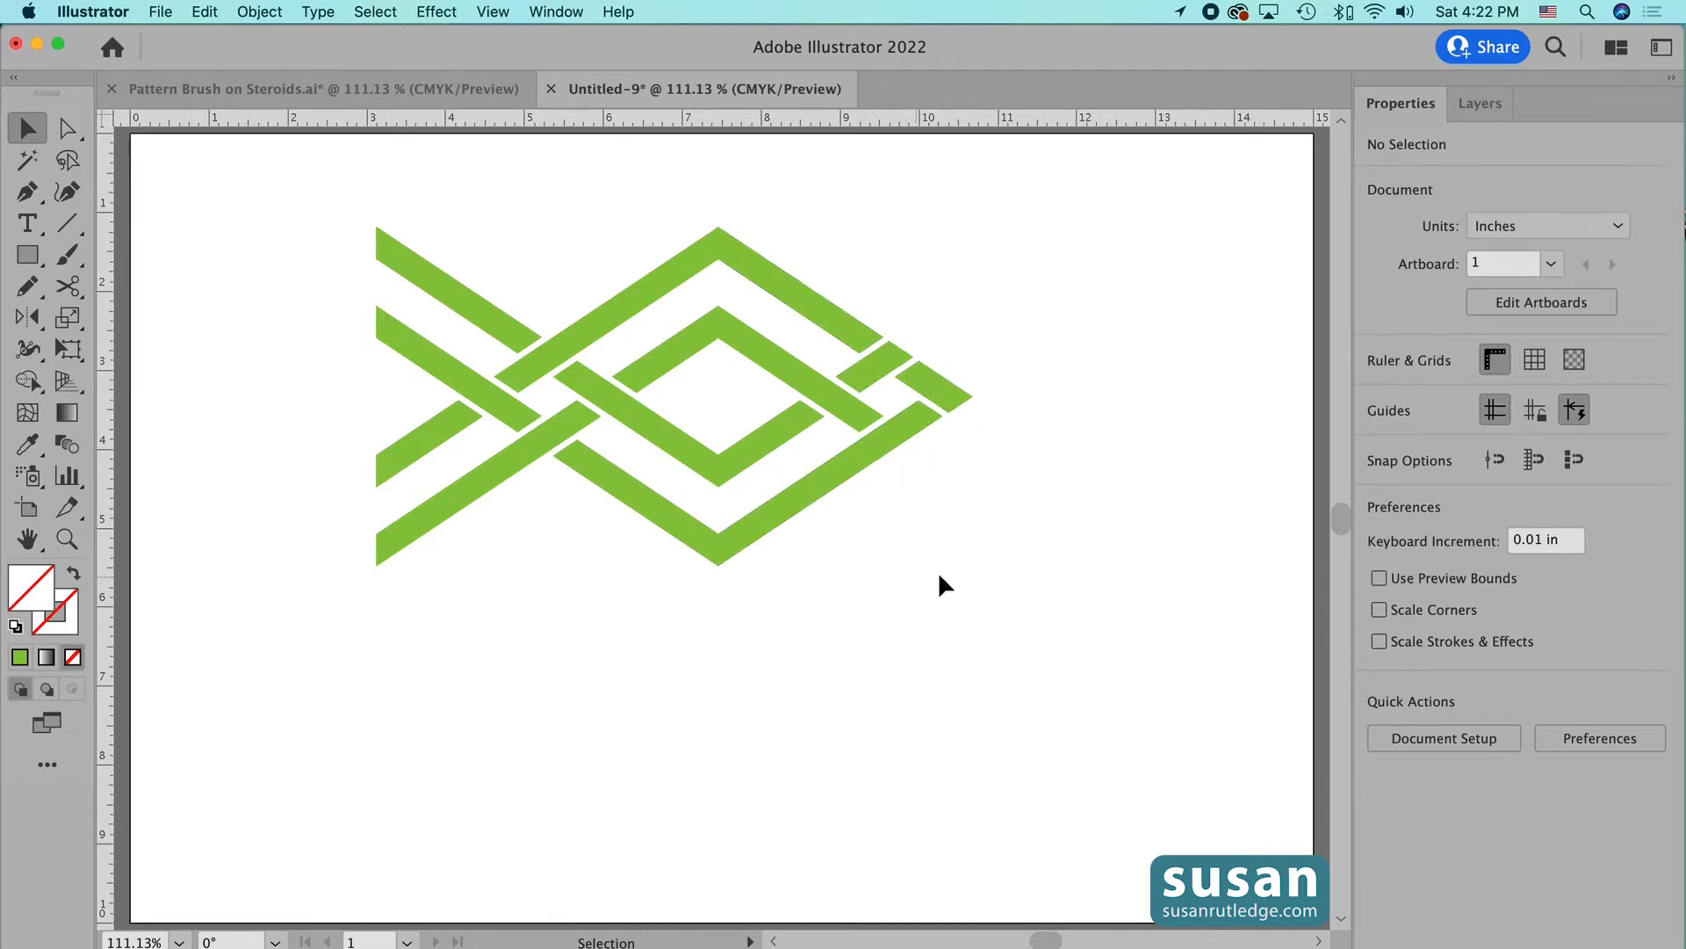
- Group the pointed artwork and arrange it at the artboard's upper-left corner with a copy centred at X 11 in, Y 4.95 in
drag(419, 192, 982, 571)
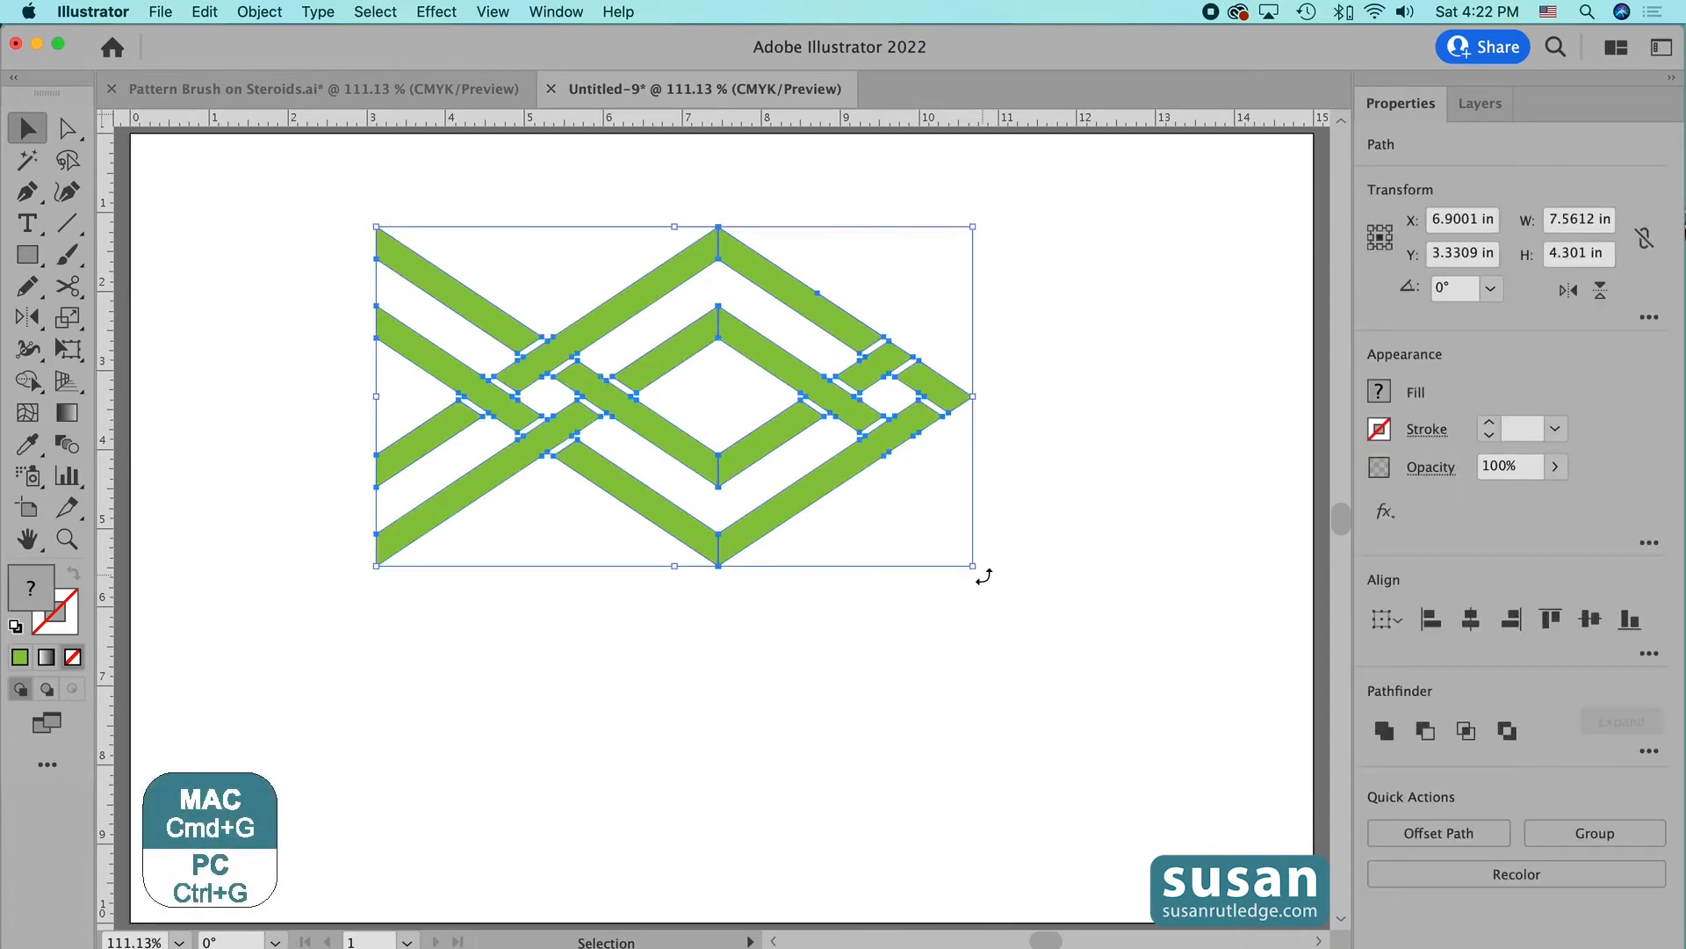
key(super+g)
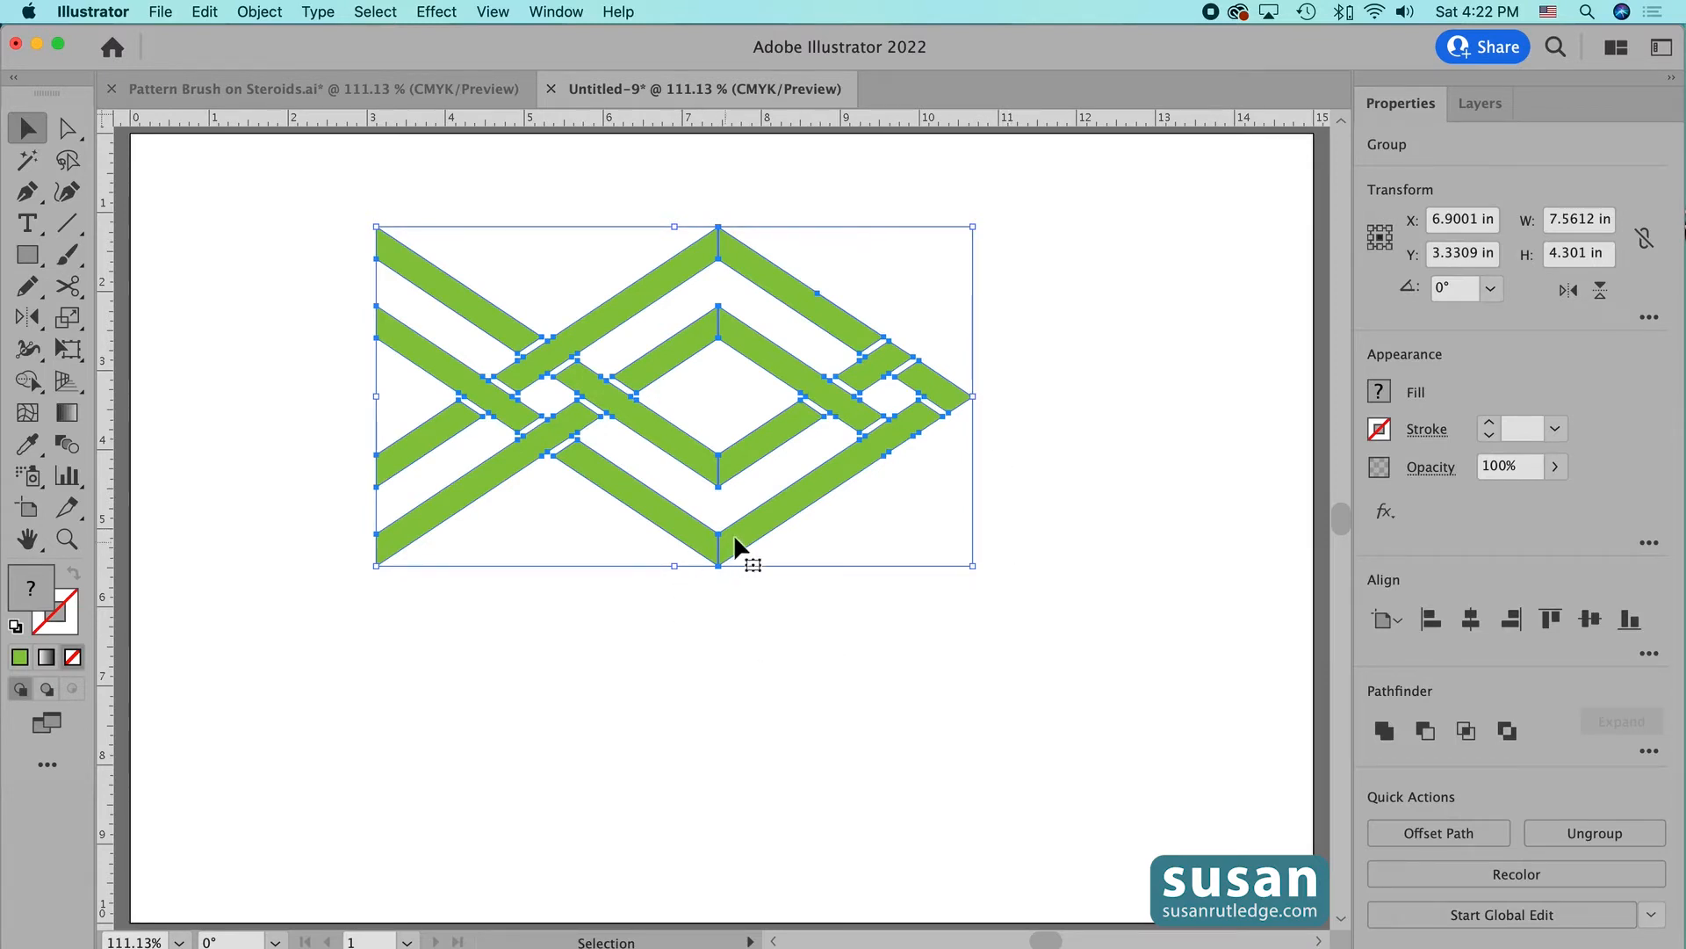
drag(747, 531, 1089, 678)
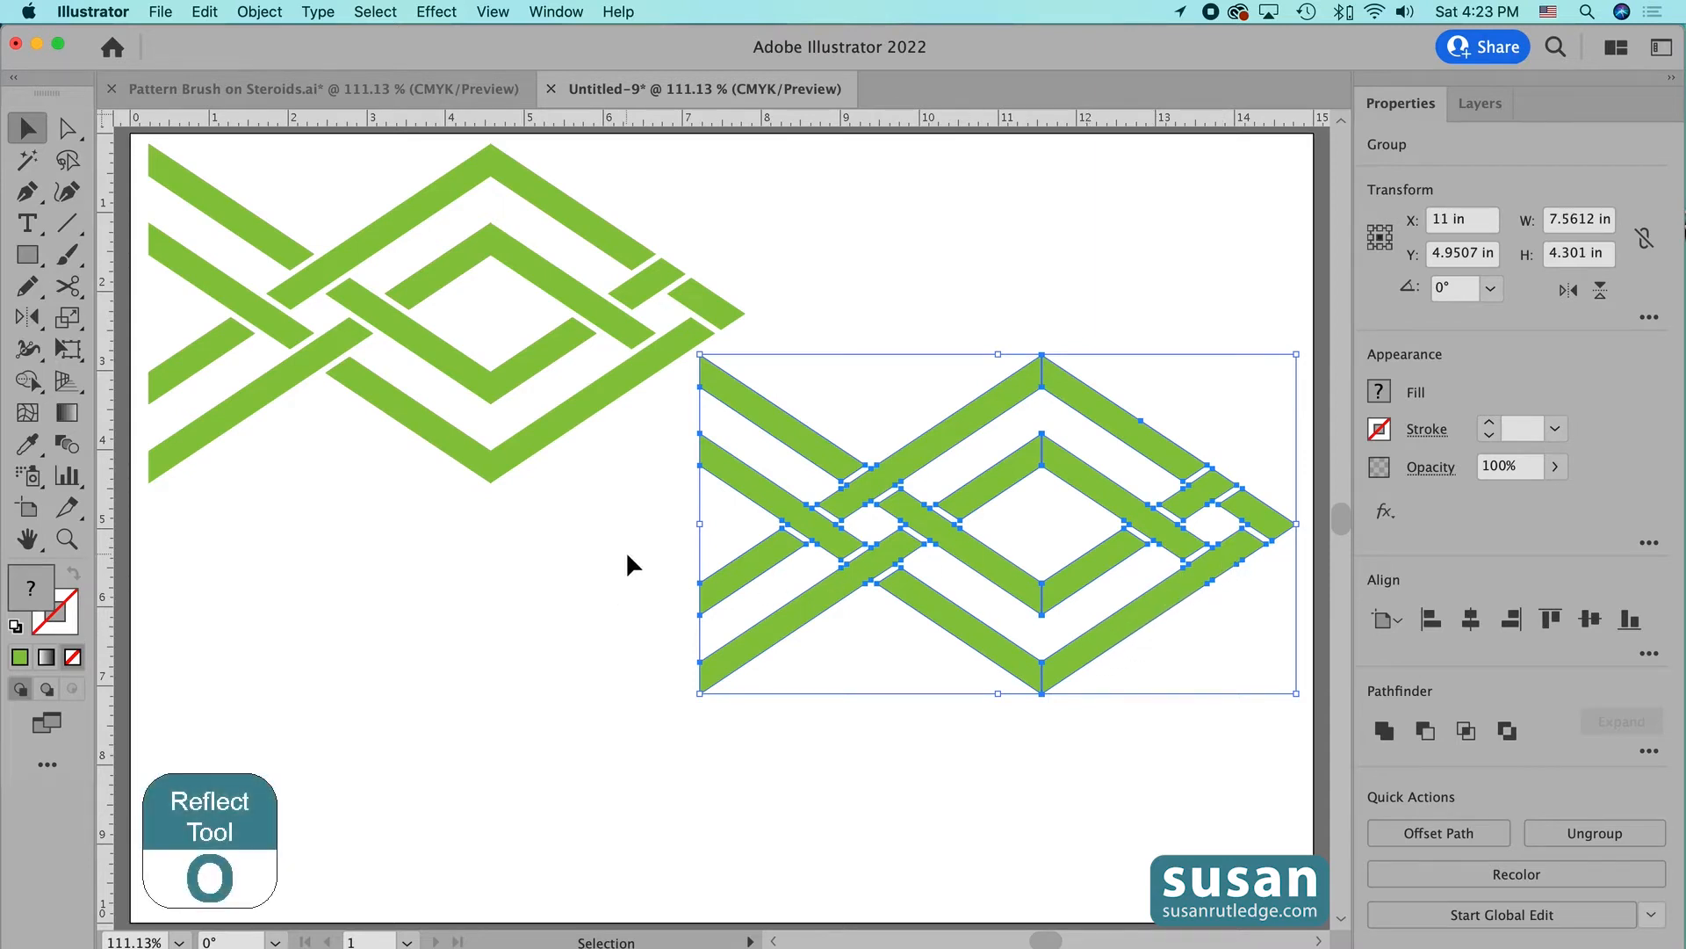
- Reflect the copied group across the vertical axis so its pointed end faces the original
key(o)
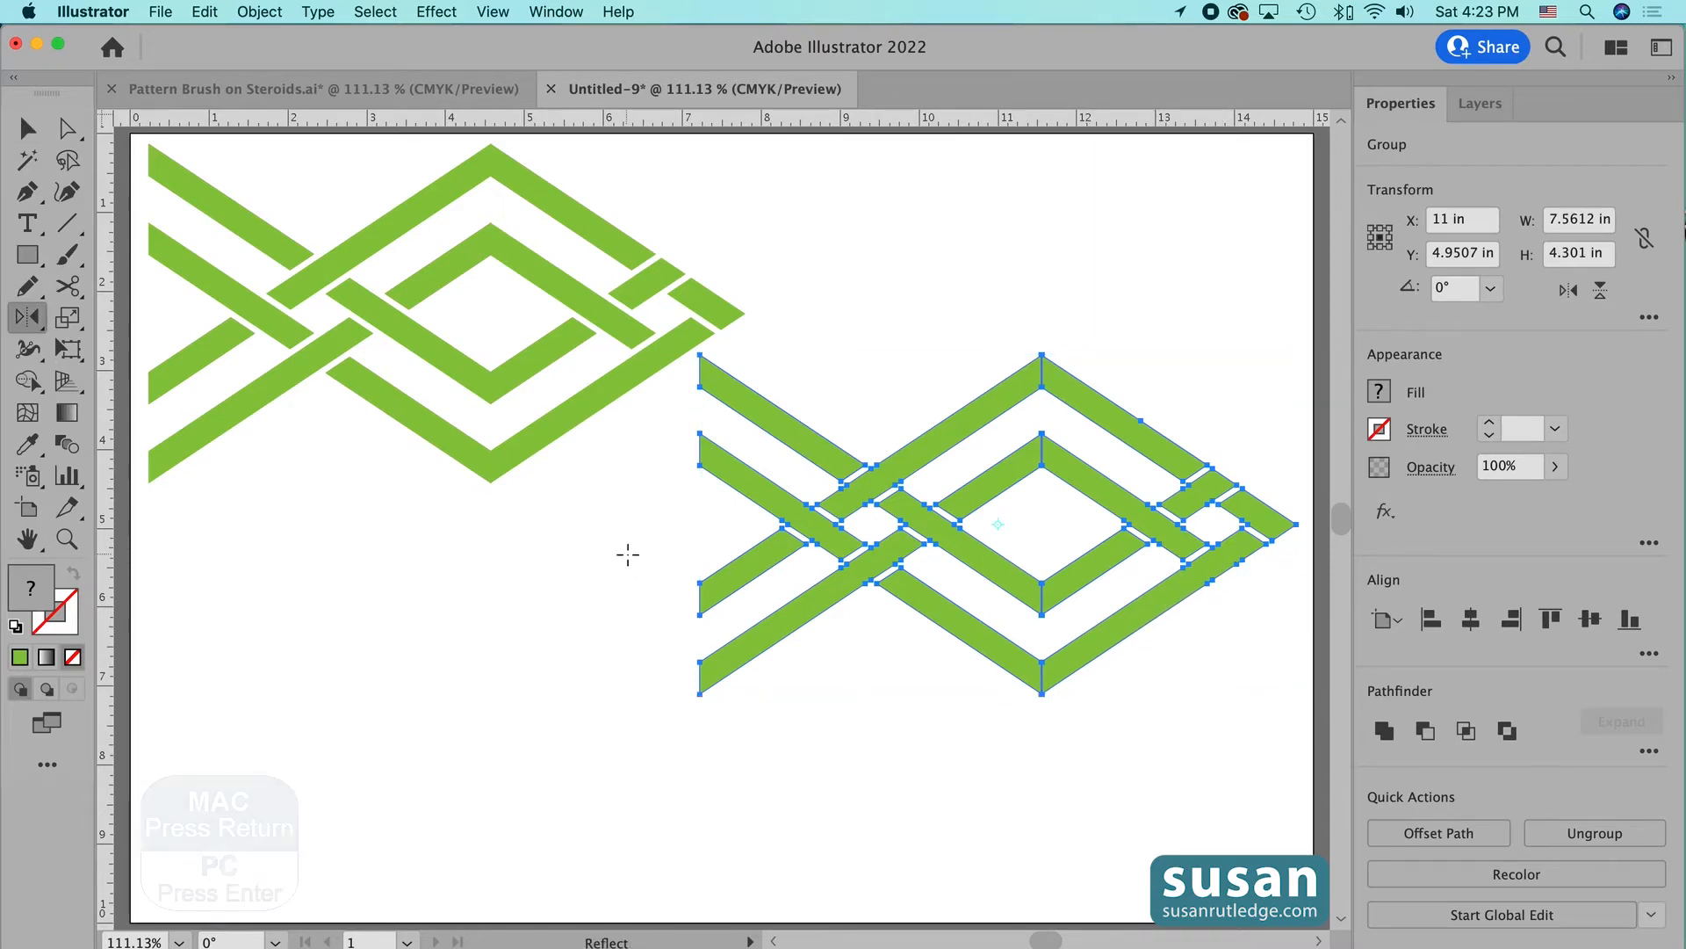
key(Return)
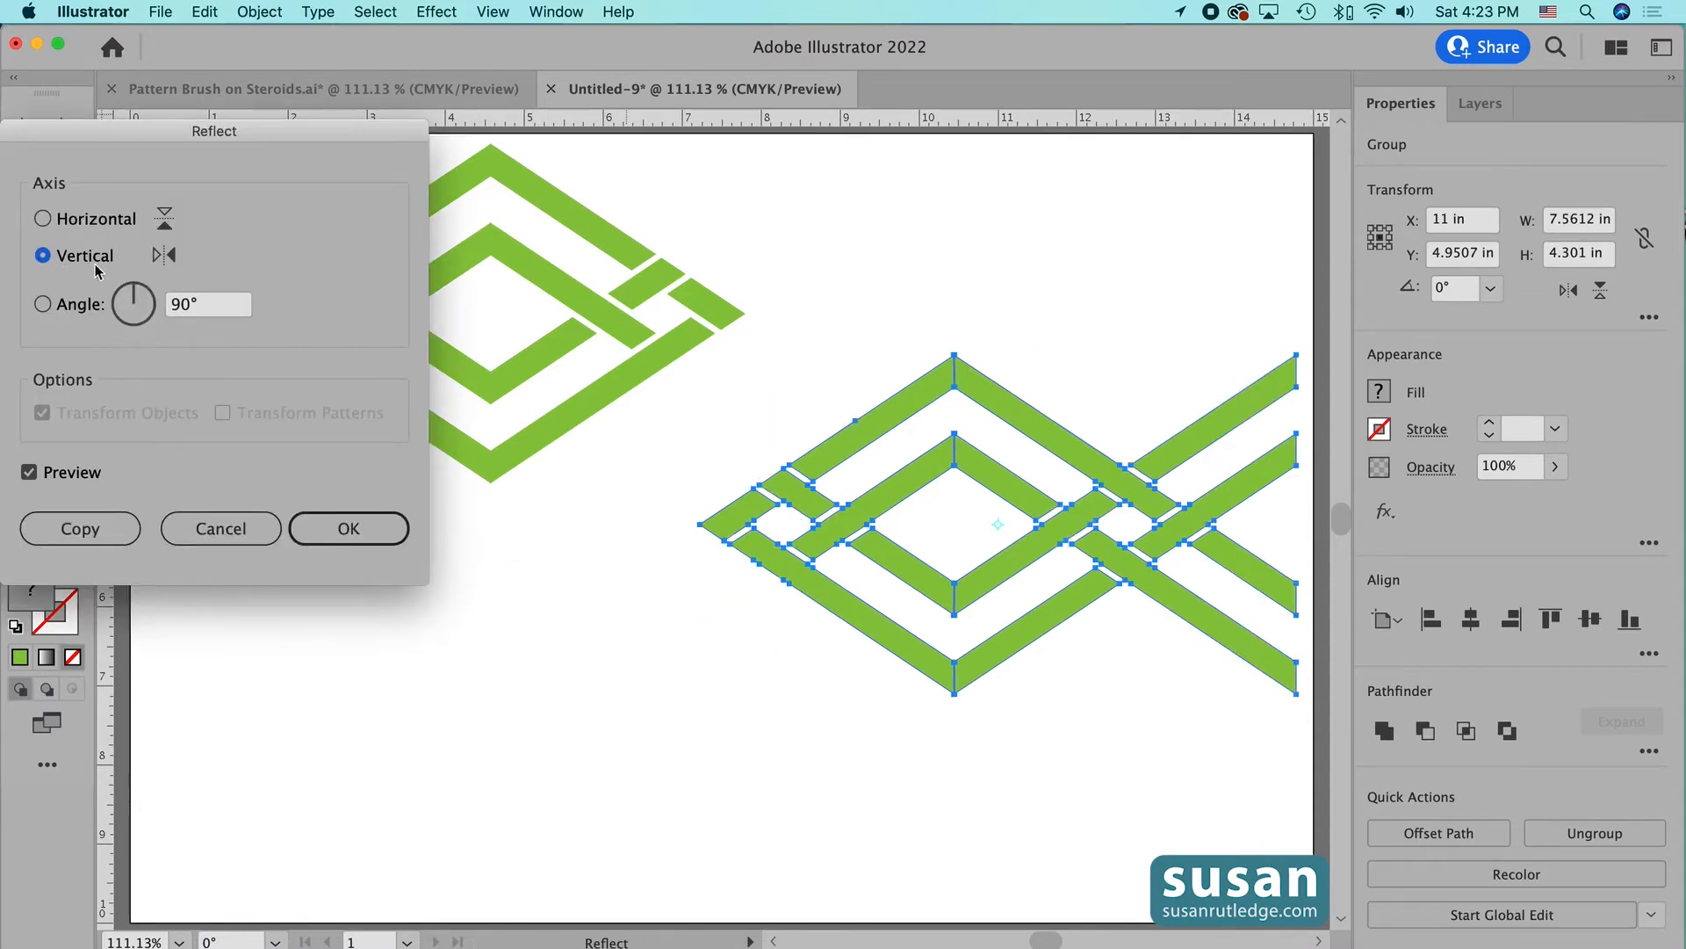
click(66, 532)
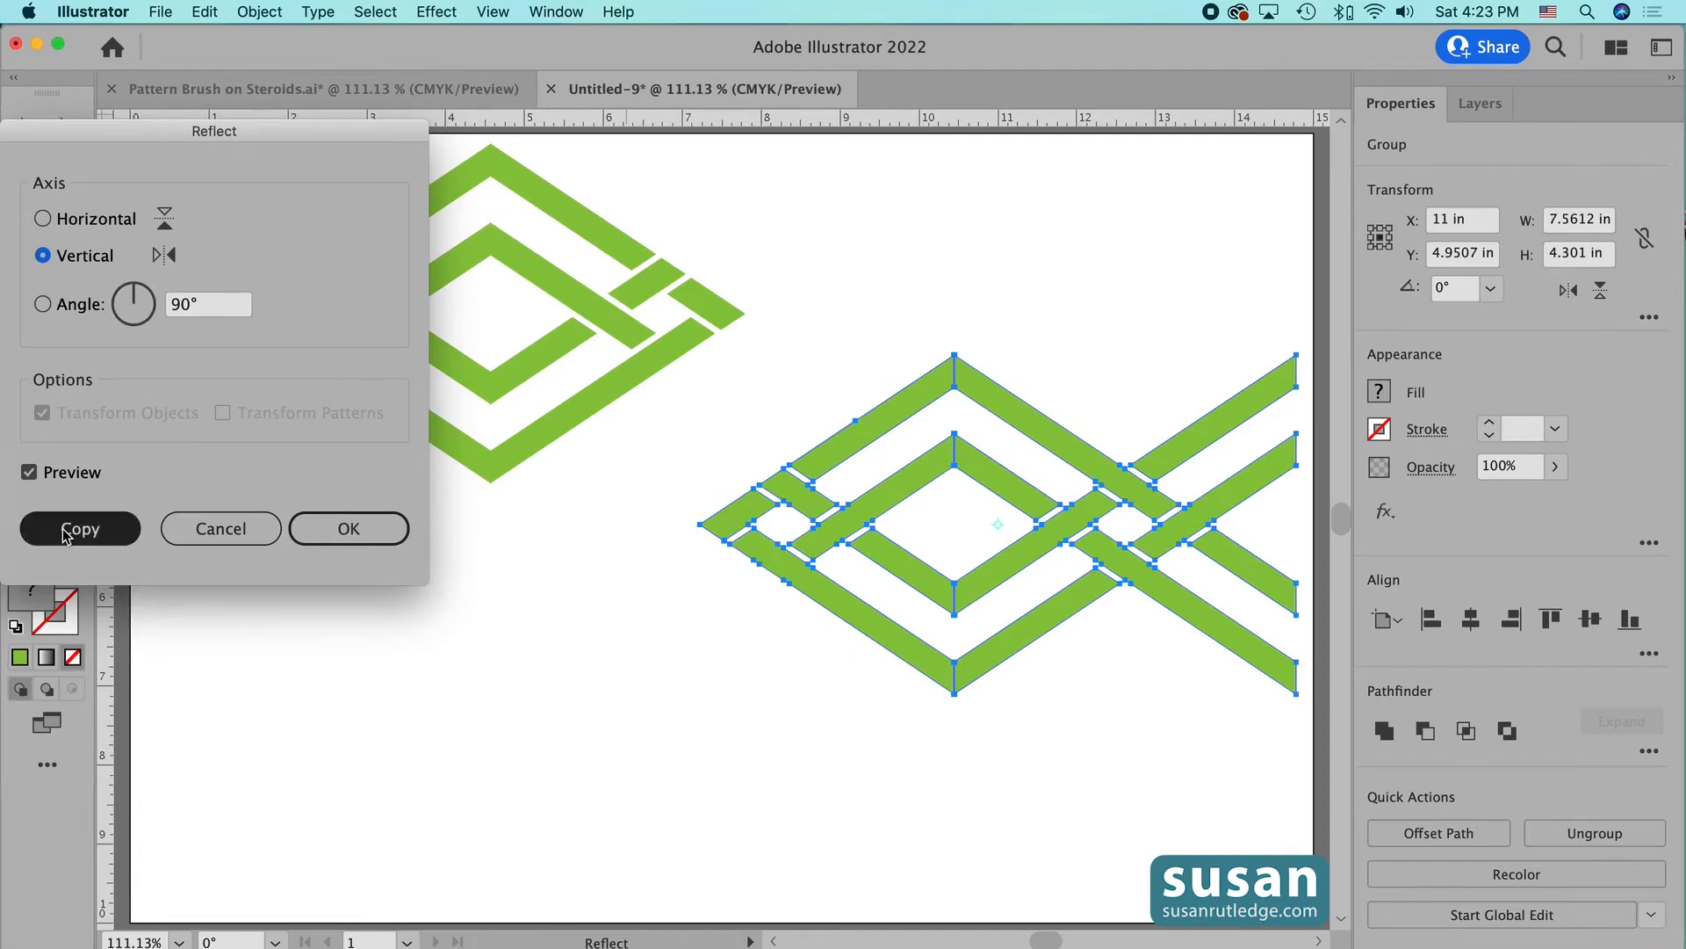
click(348, 529)
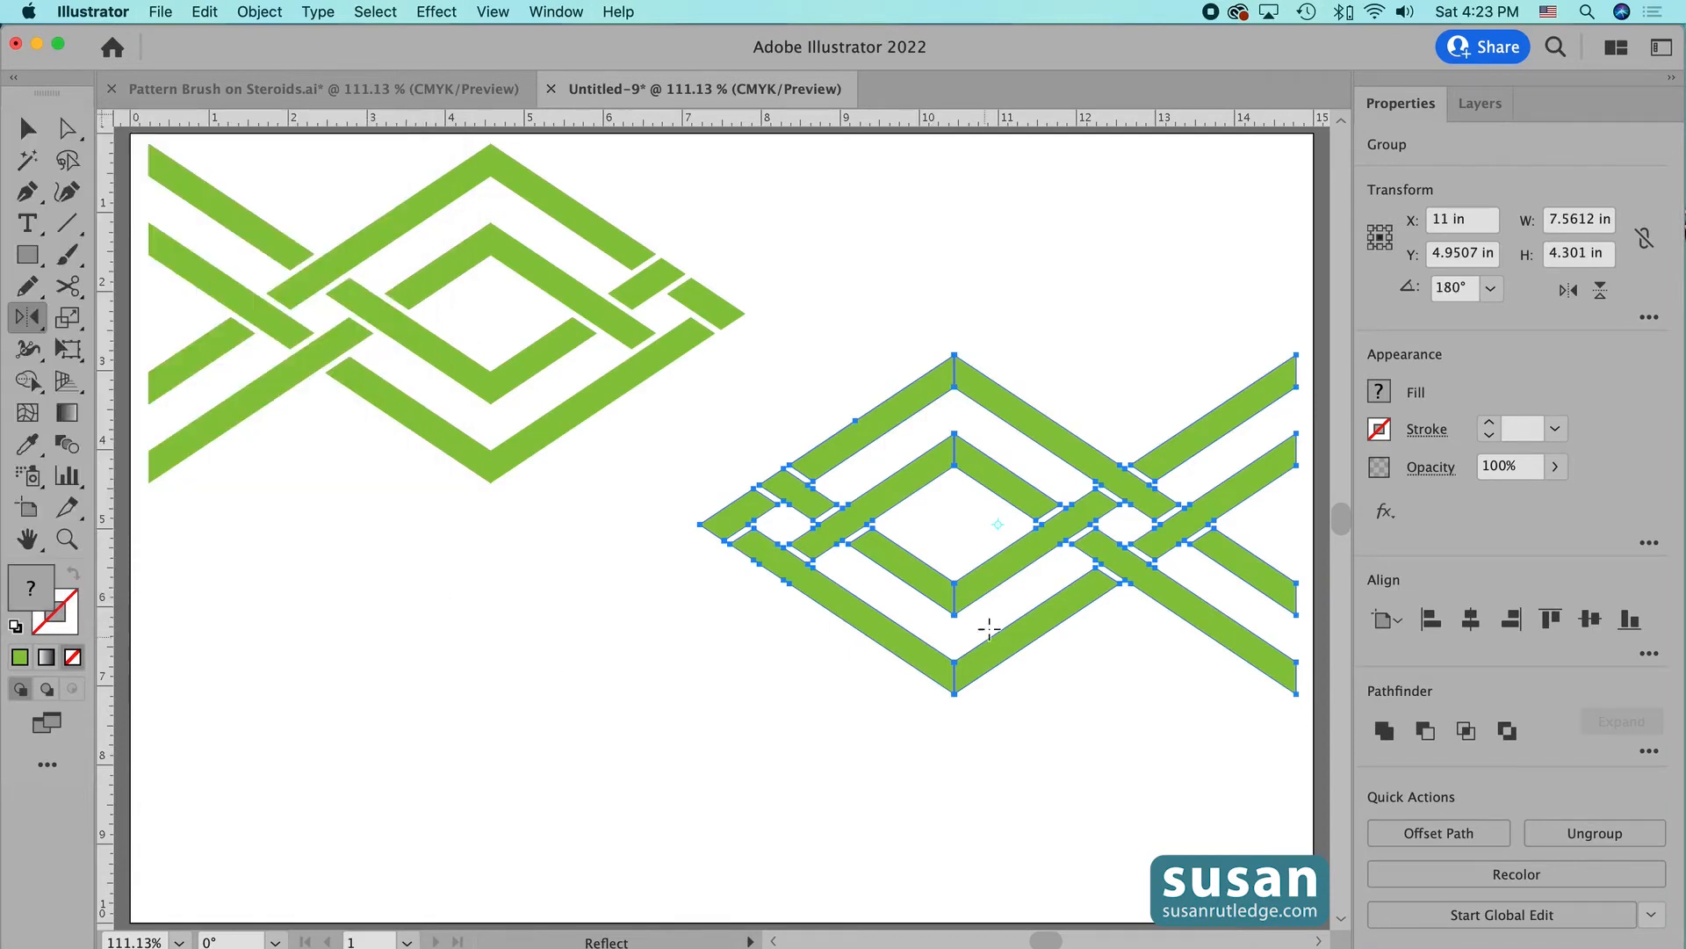
- Move the reflected group up and left so its pointed end interlocks beneath the original's pointed end with an even gap, and deselect
key(v)
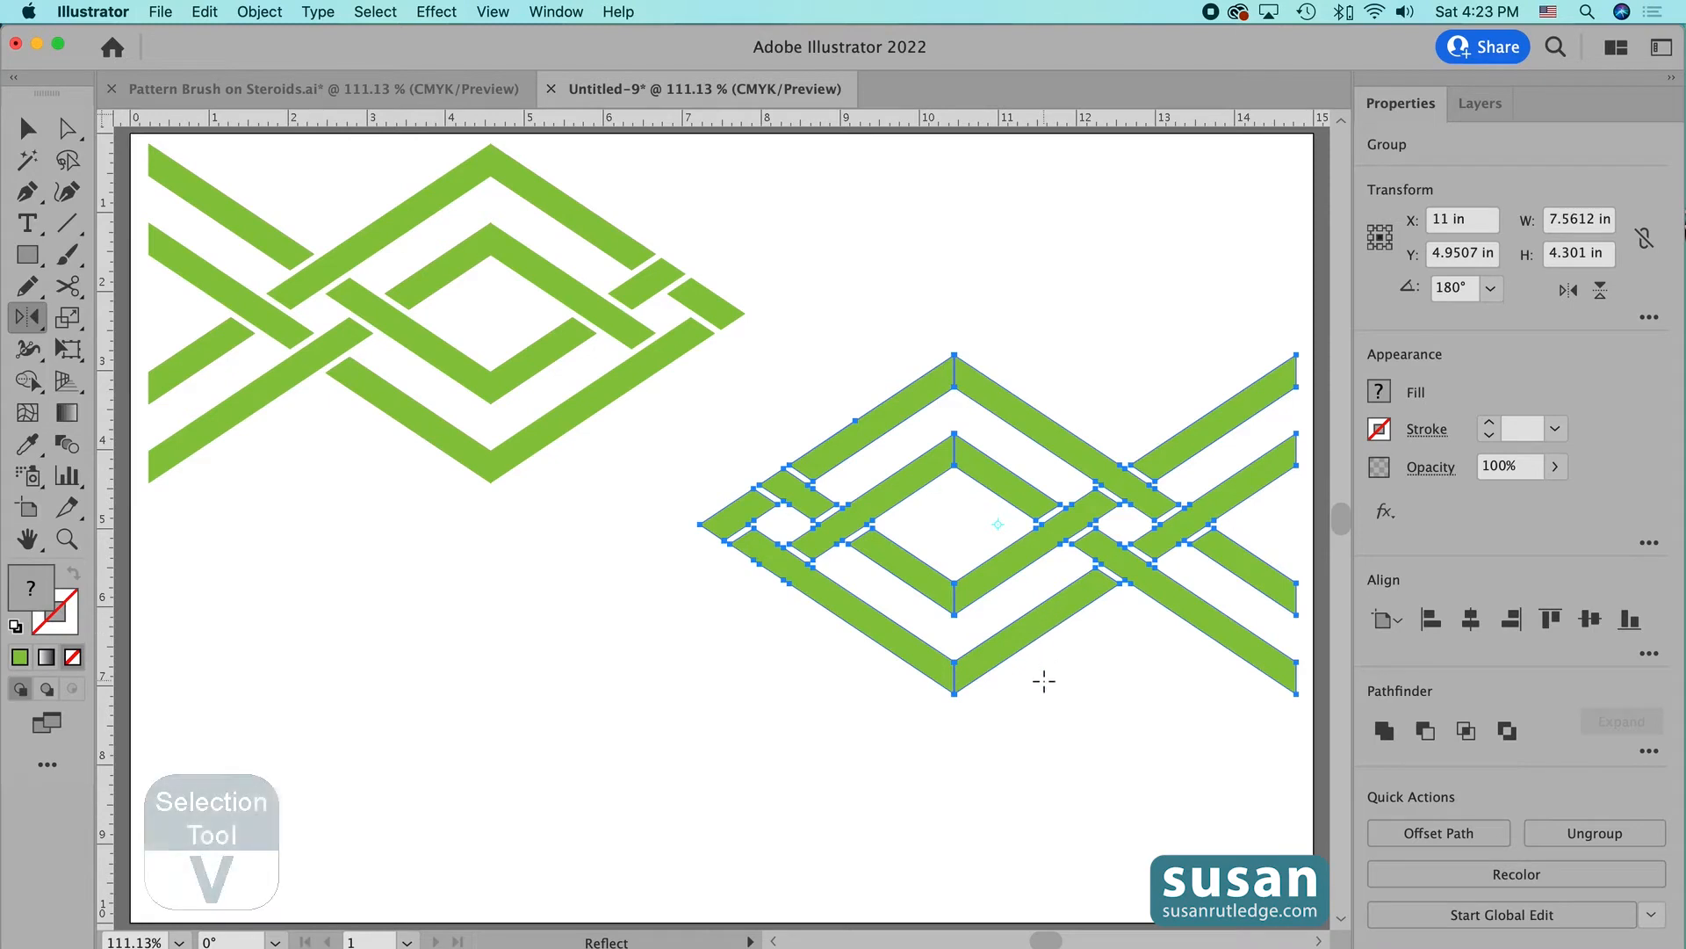
drag(1045, 625, 975, 525)
click(984, 705)
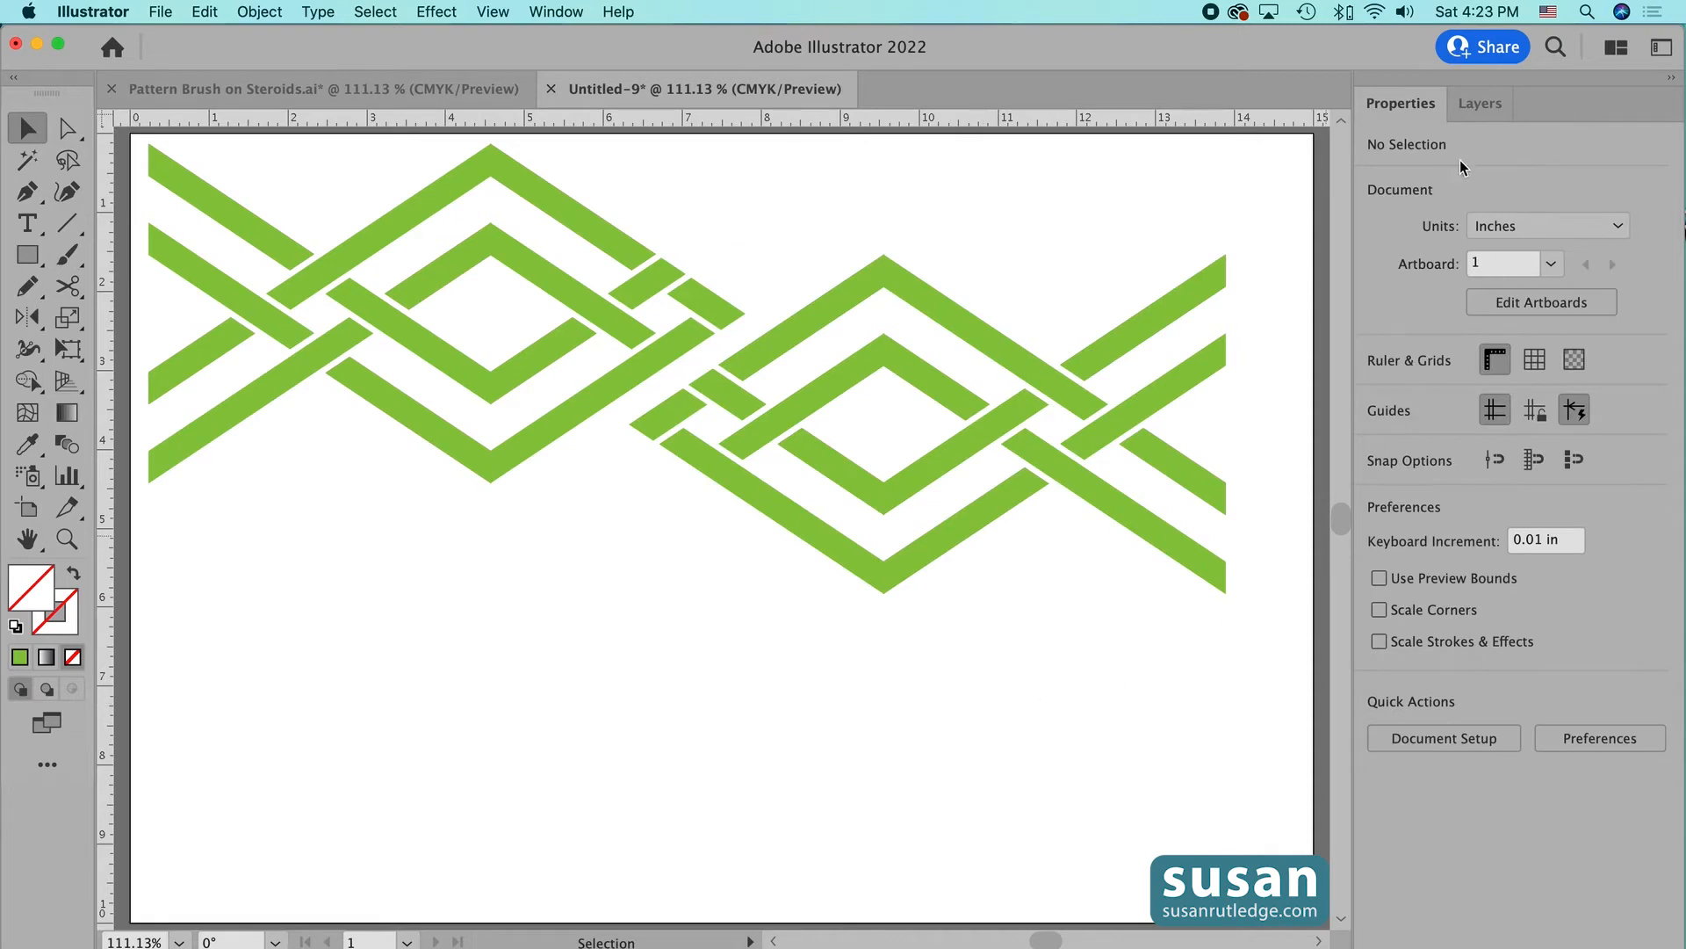
- Unhide the original crossed-bar tile group and move the overlapping right-pointed group down clear of it
click(1469, 105)
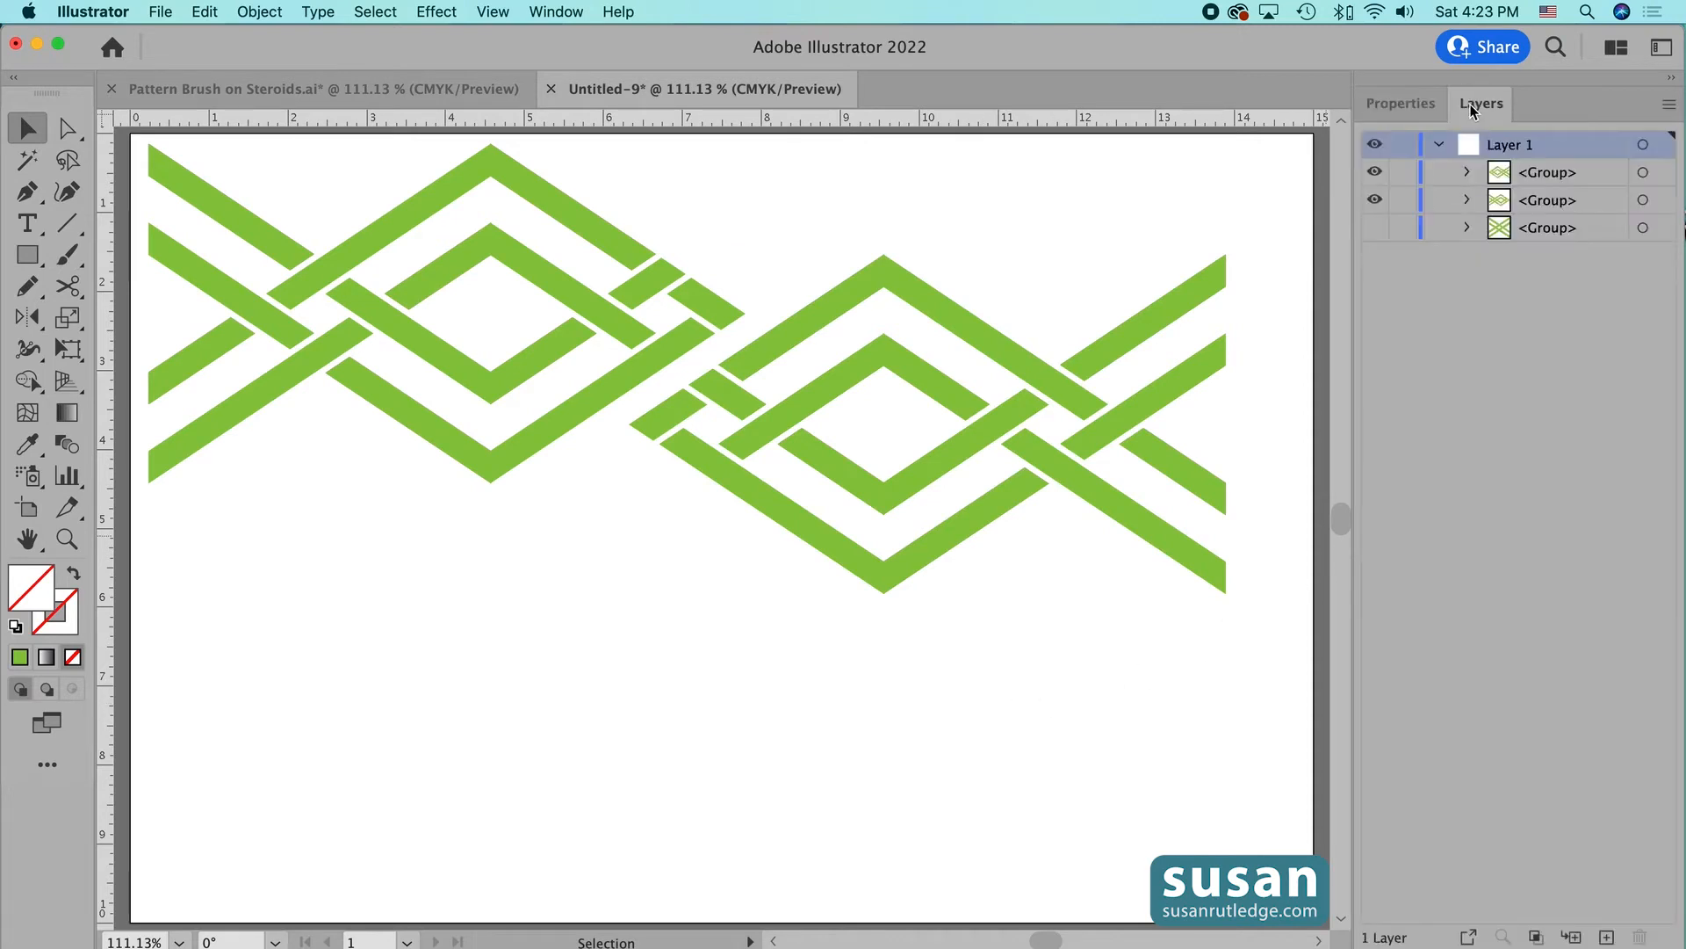
click(1375, 228)
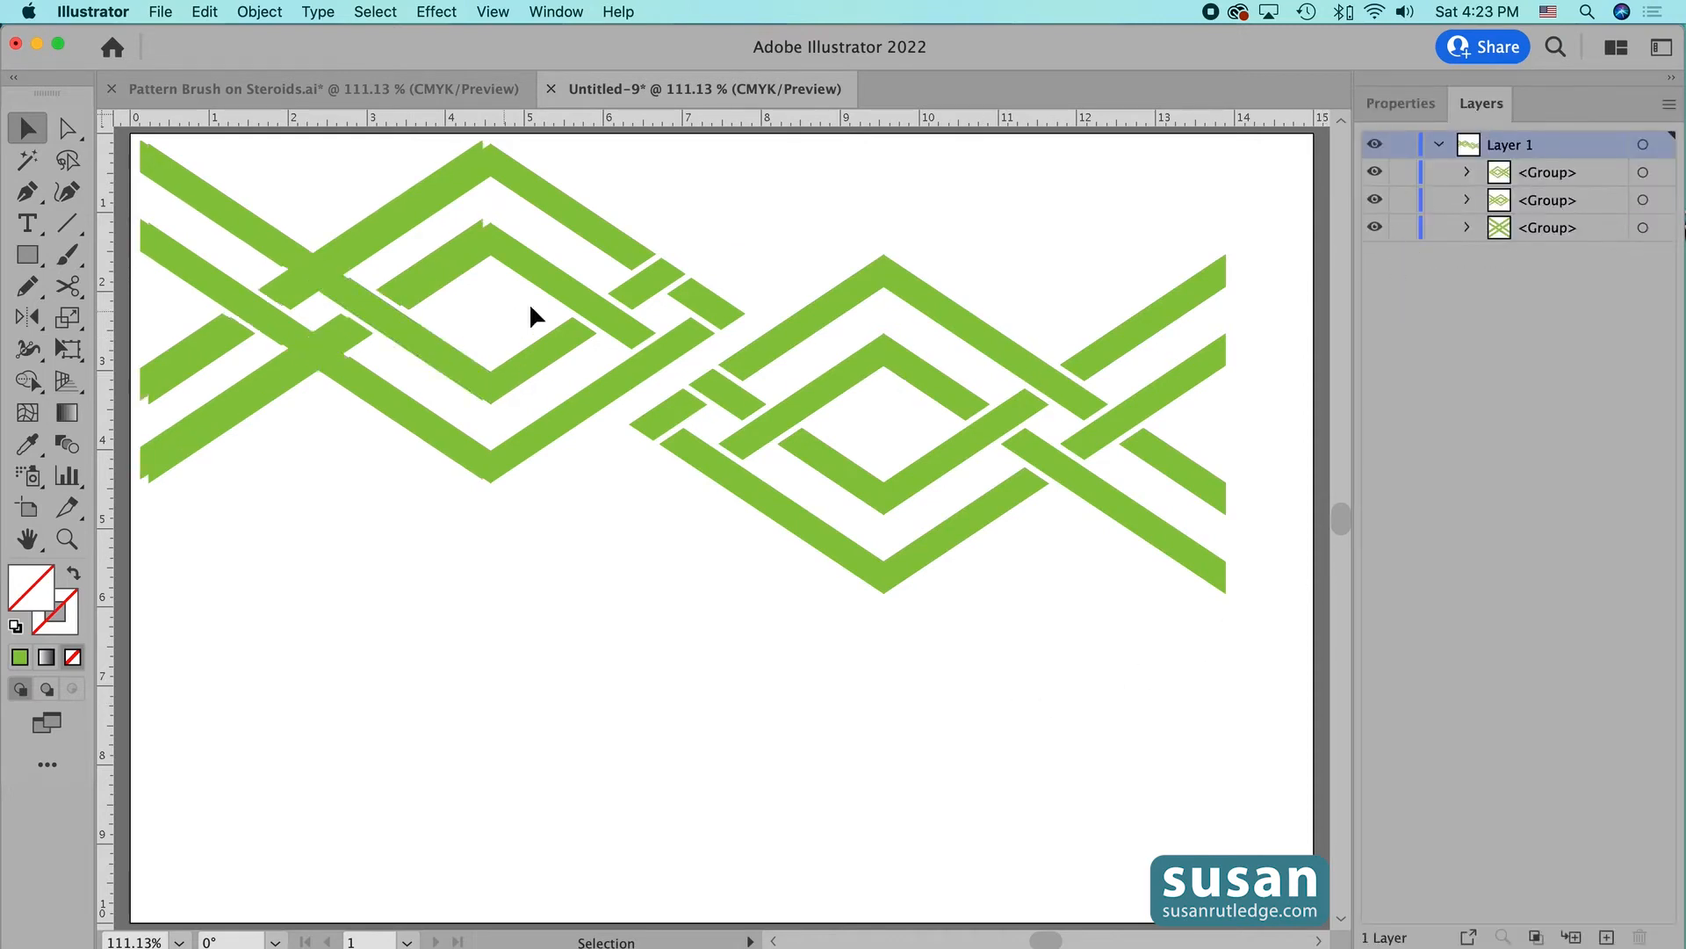
drag(553, 292, 655, 570)
click(905, 718)
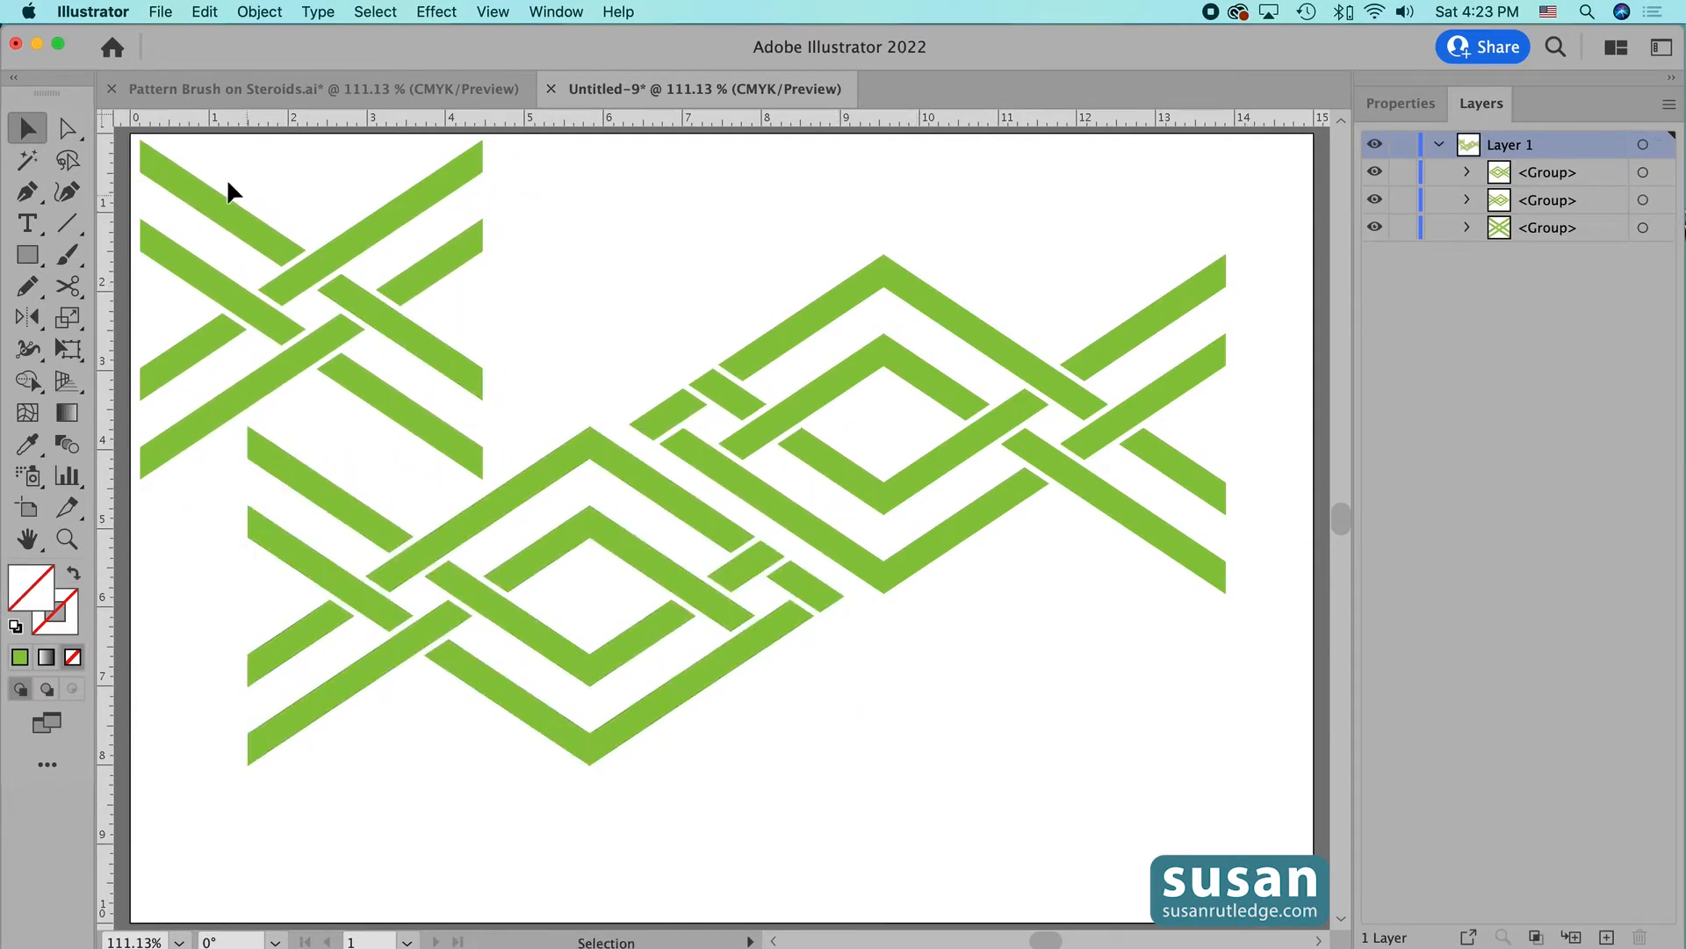
- Scale all three groups together uniformly to 35%
drag(218, 158, 1171, 752)
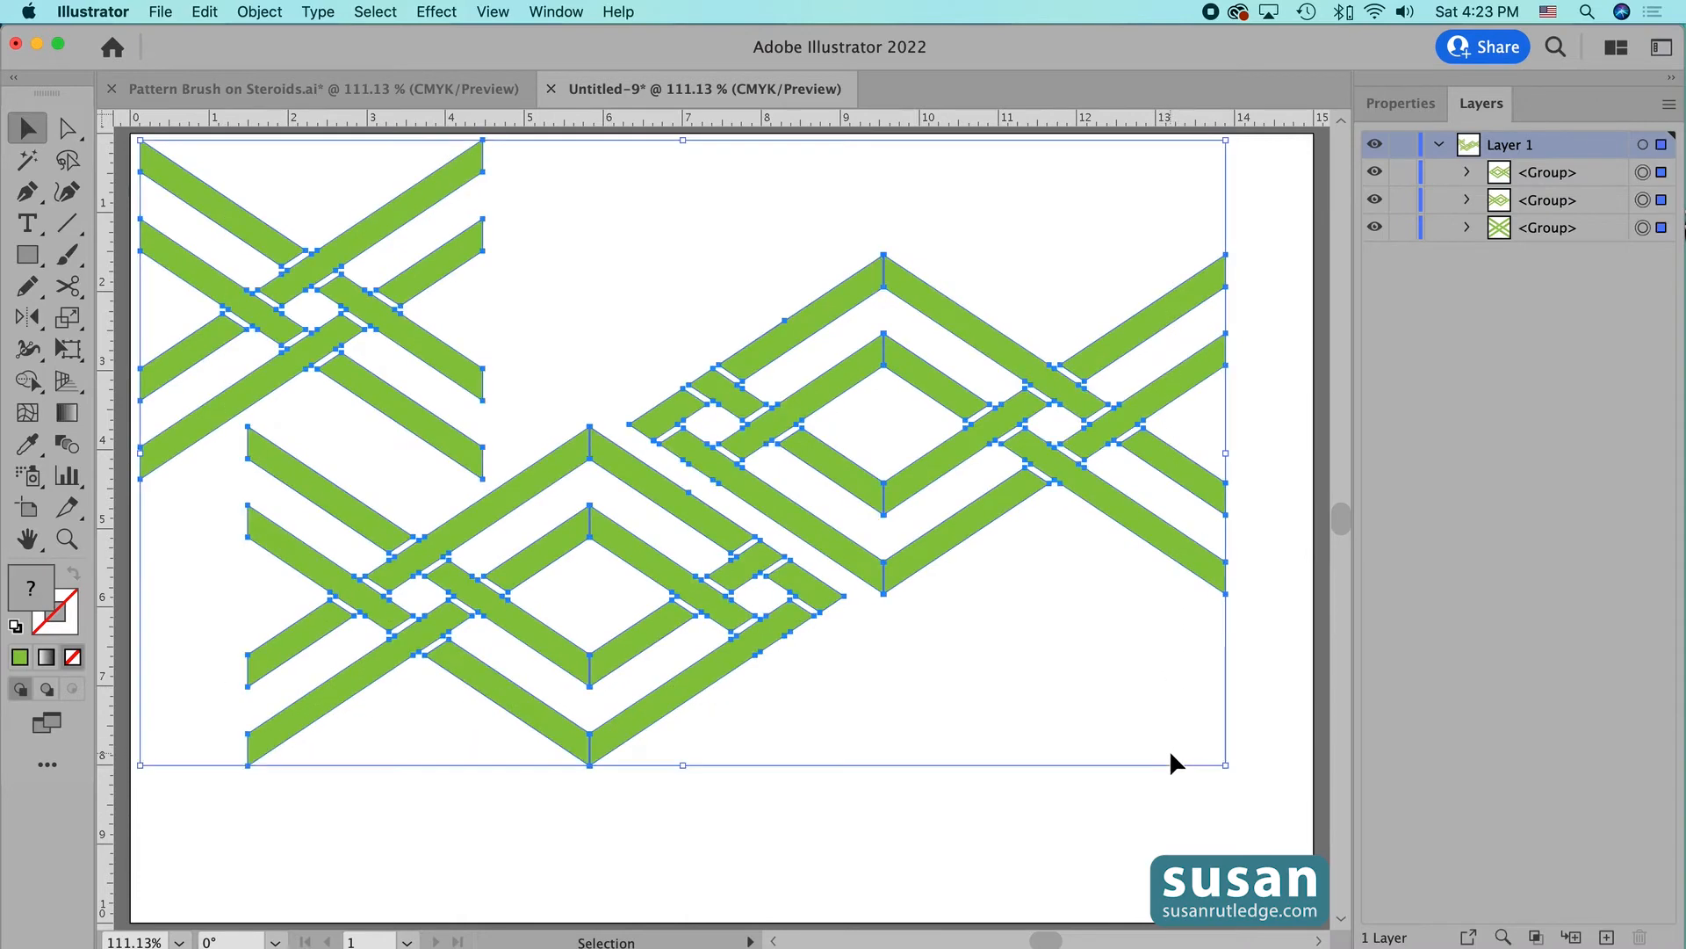
click(260, 12)
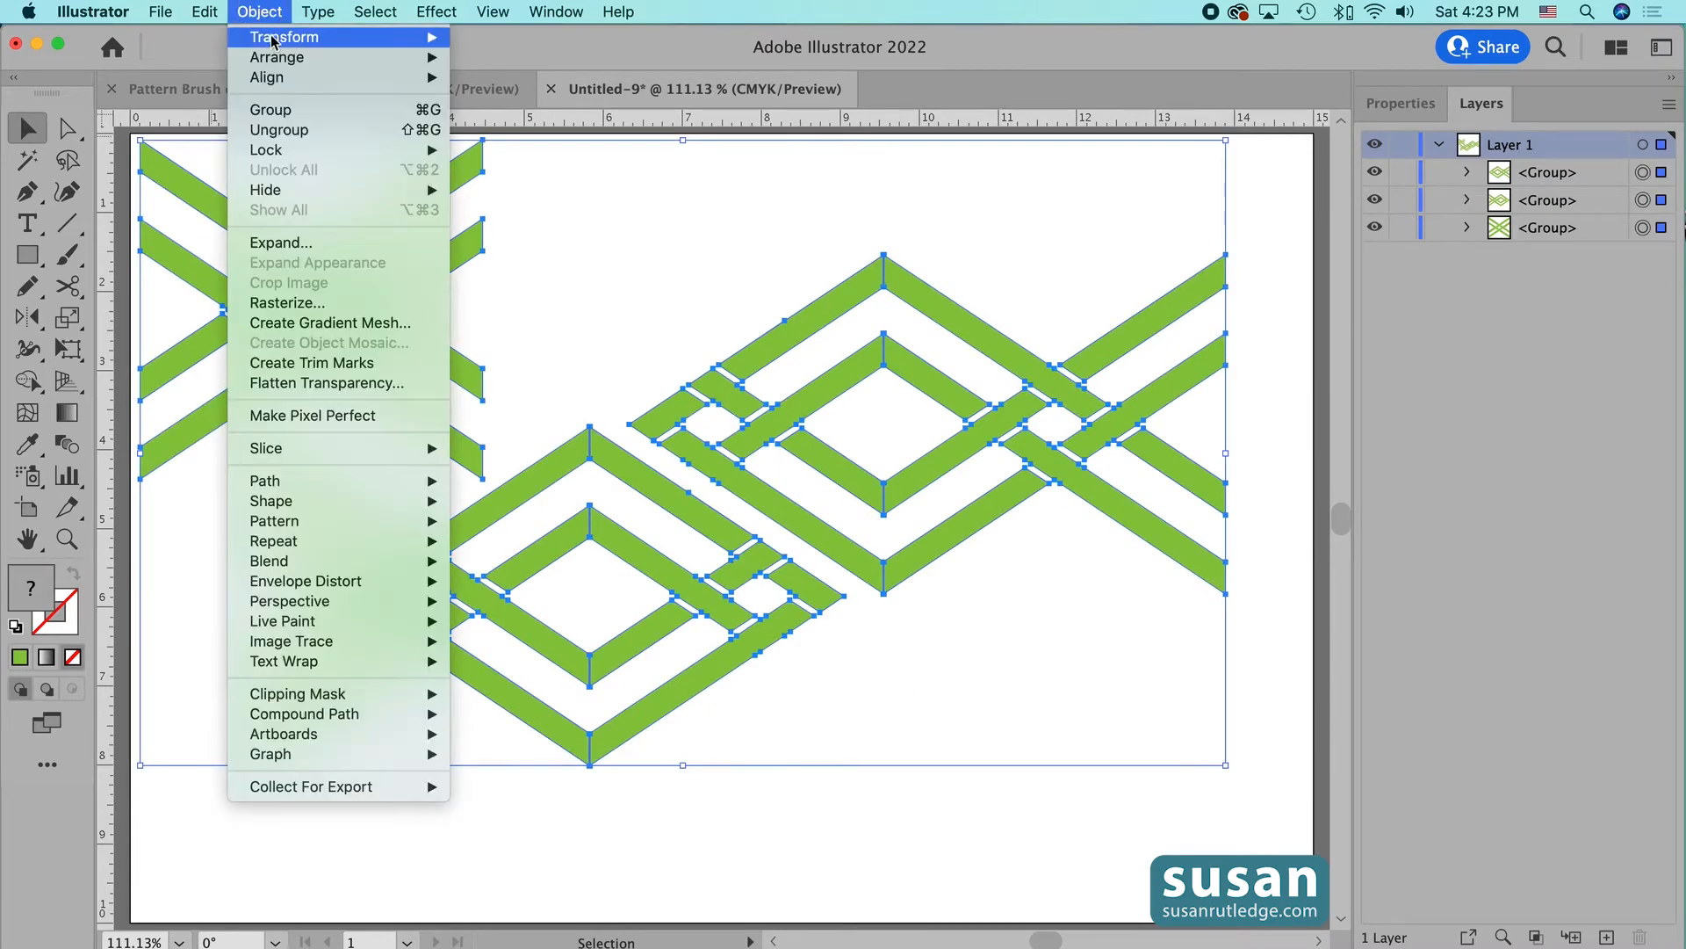
mouse_move(271, 39)
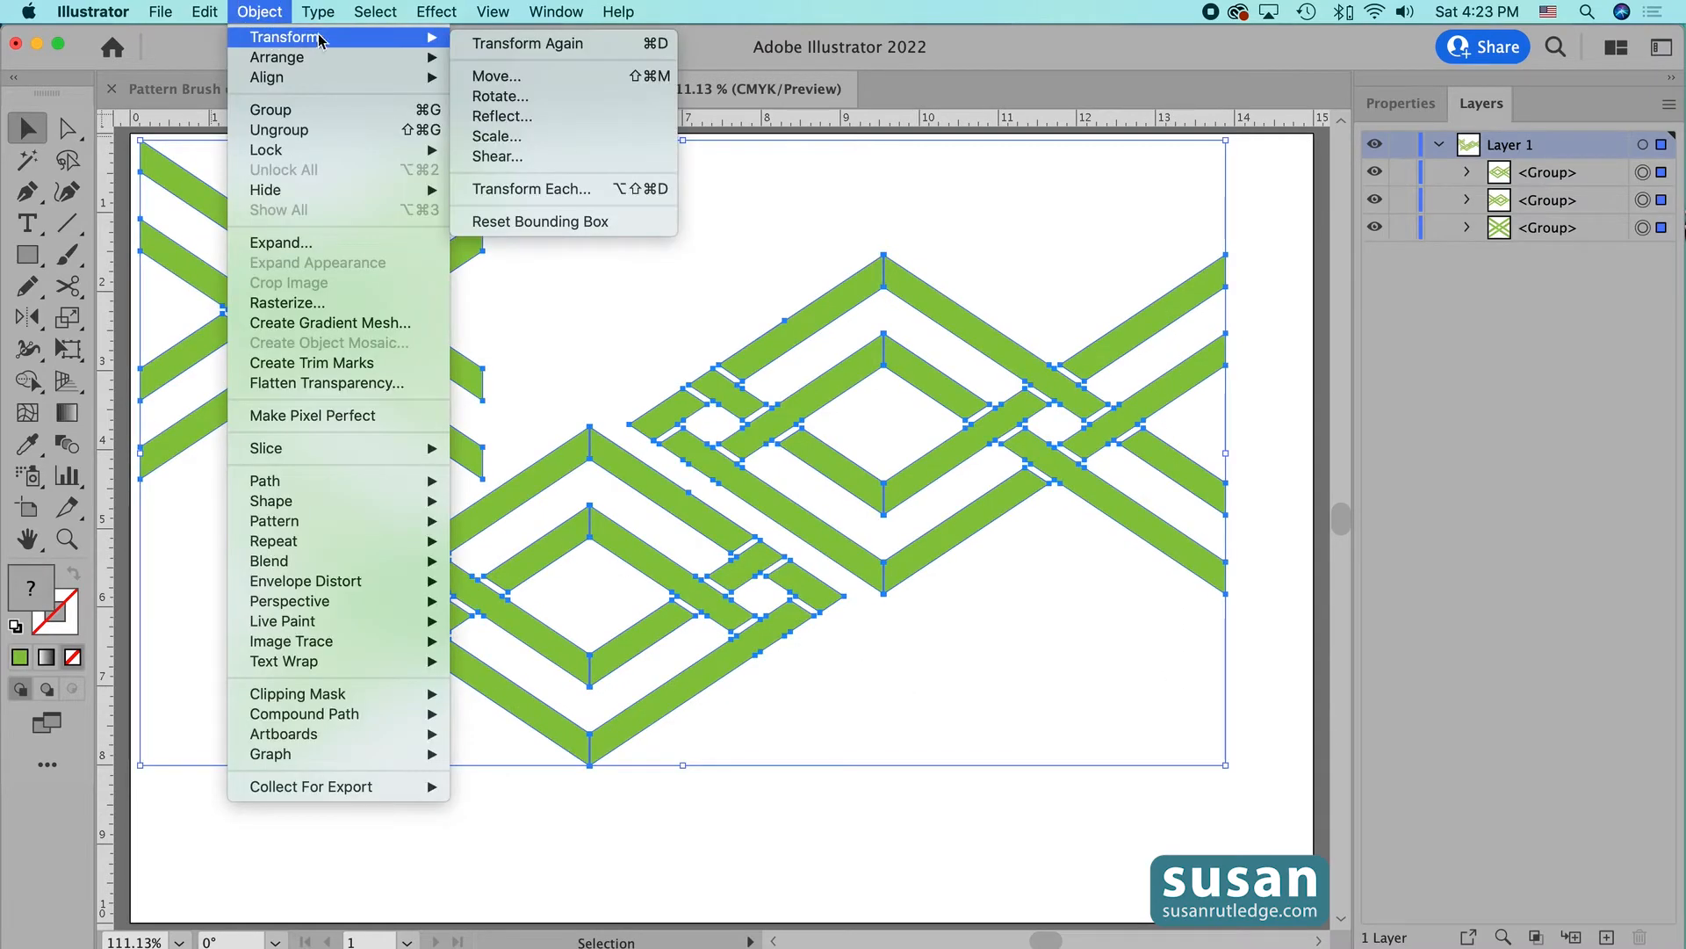
click(502, 144)
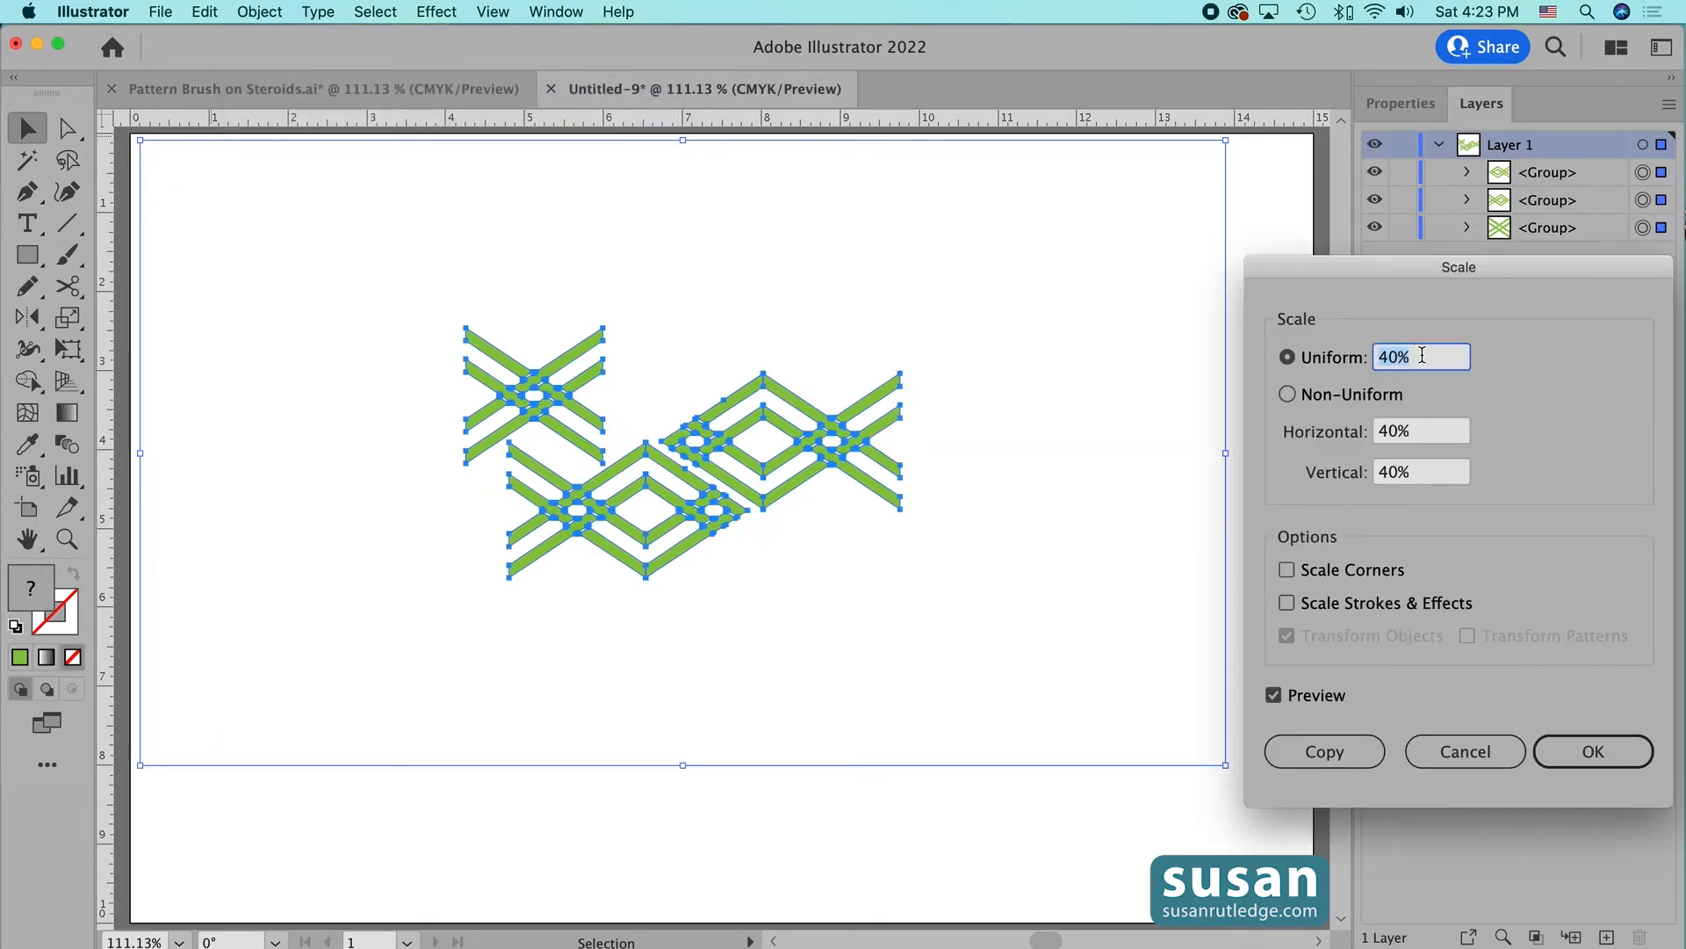
text(35)
click(1557, 753)
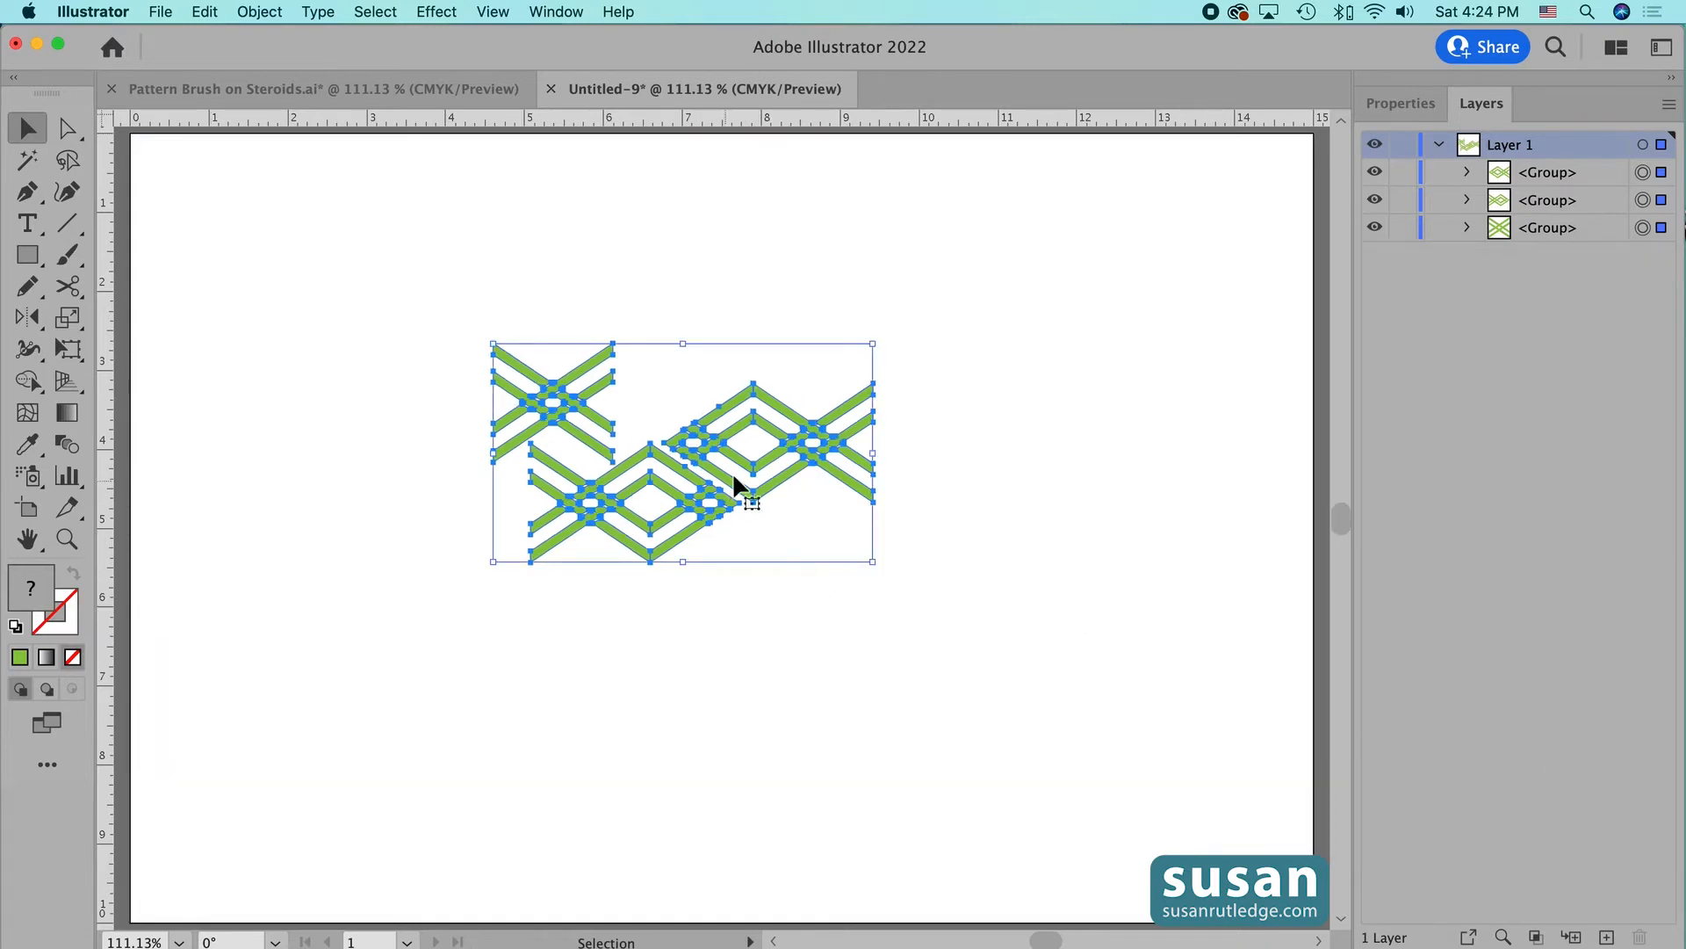
- Arrange the scaled groups in a row along the artboard's upper edge: crossed-bar tile, right-pointed group, left-pointed group
drag(765, 486, 647, 255)
click(441, 430)
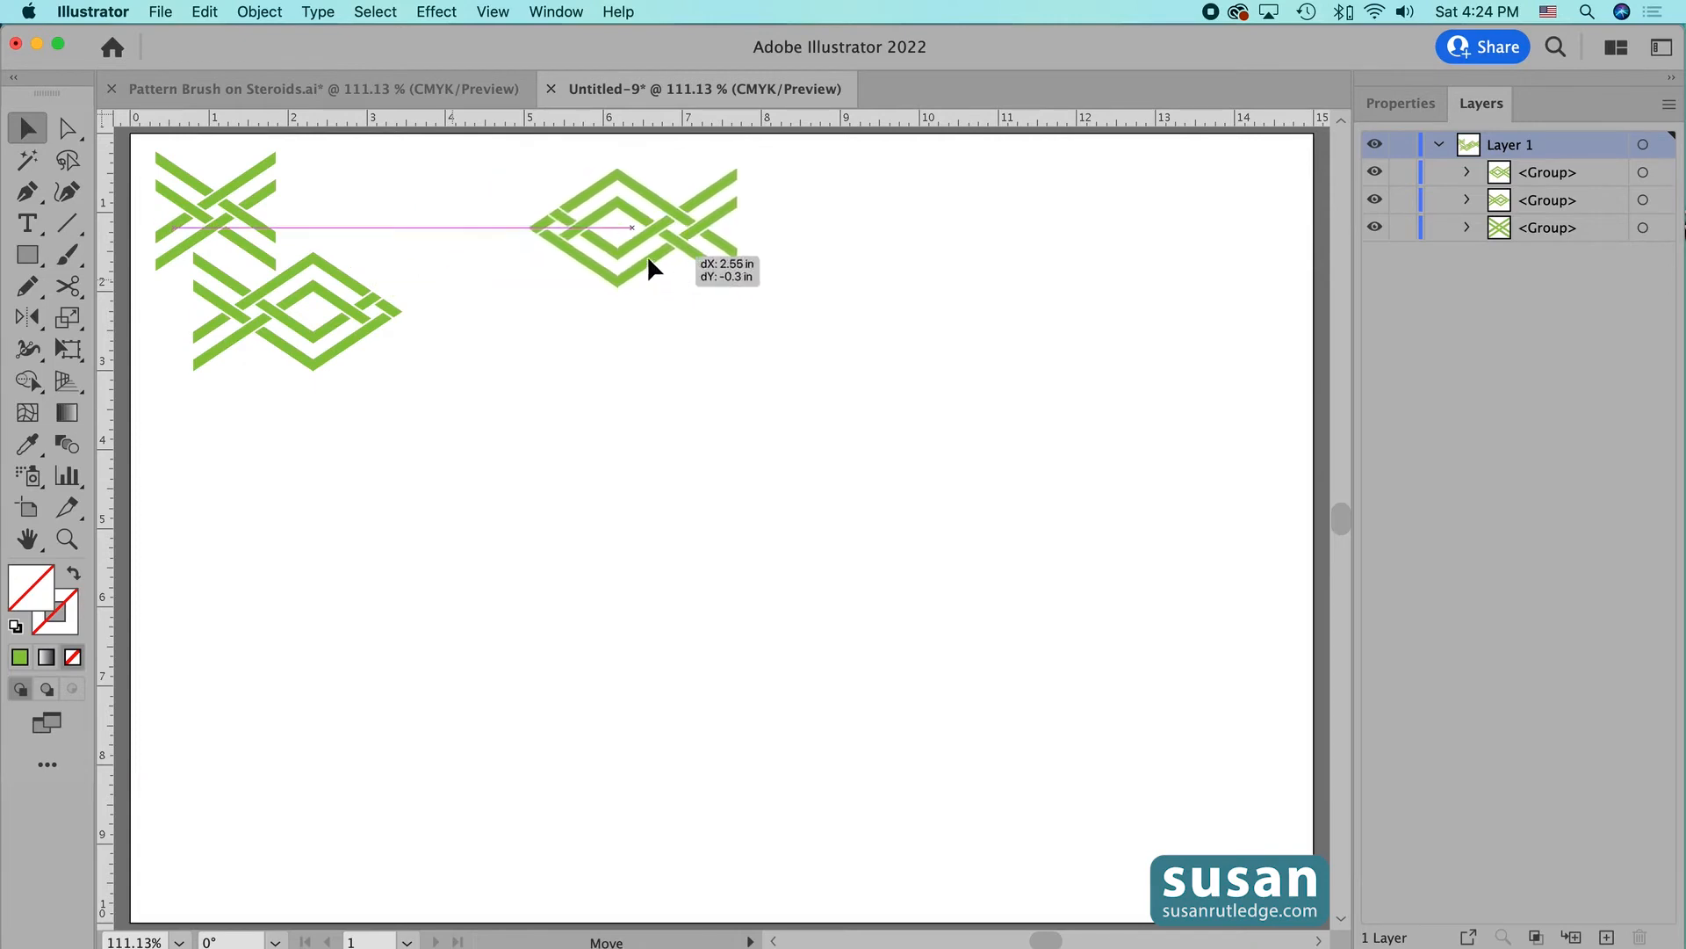
drag(345, 339, 446, 249)
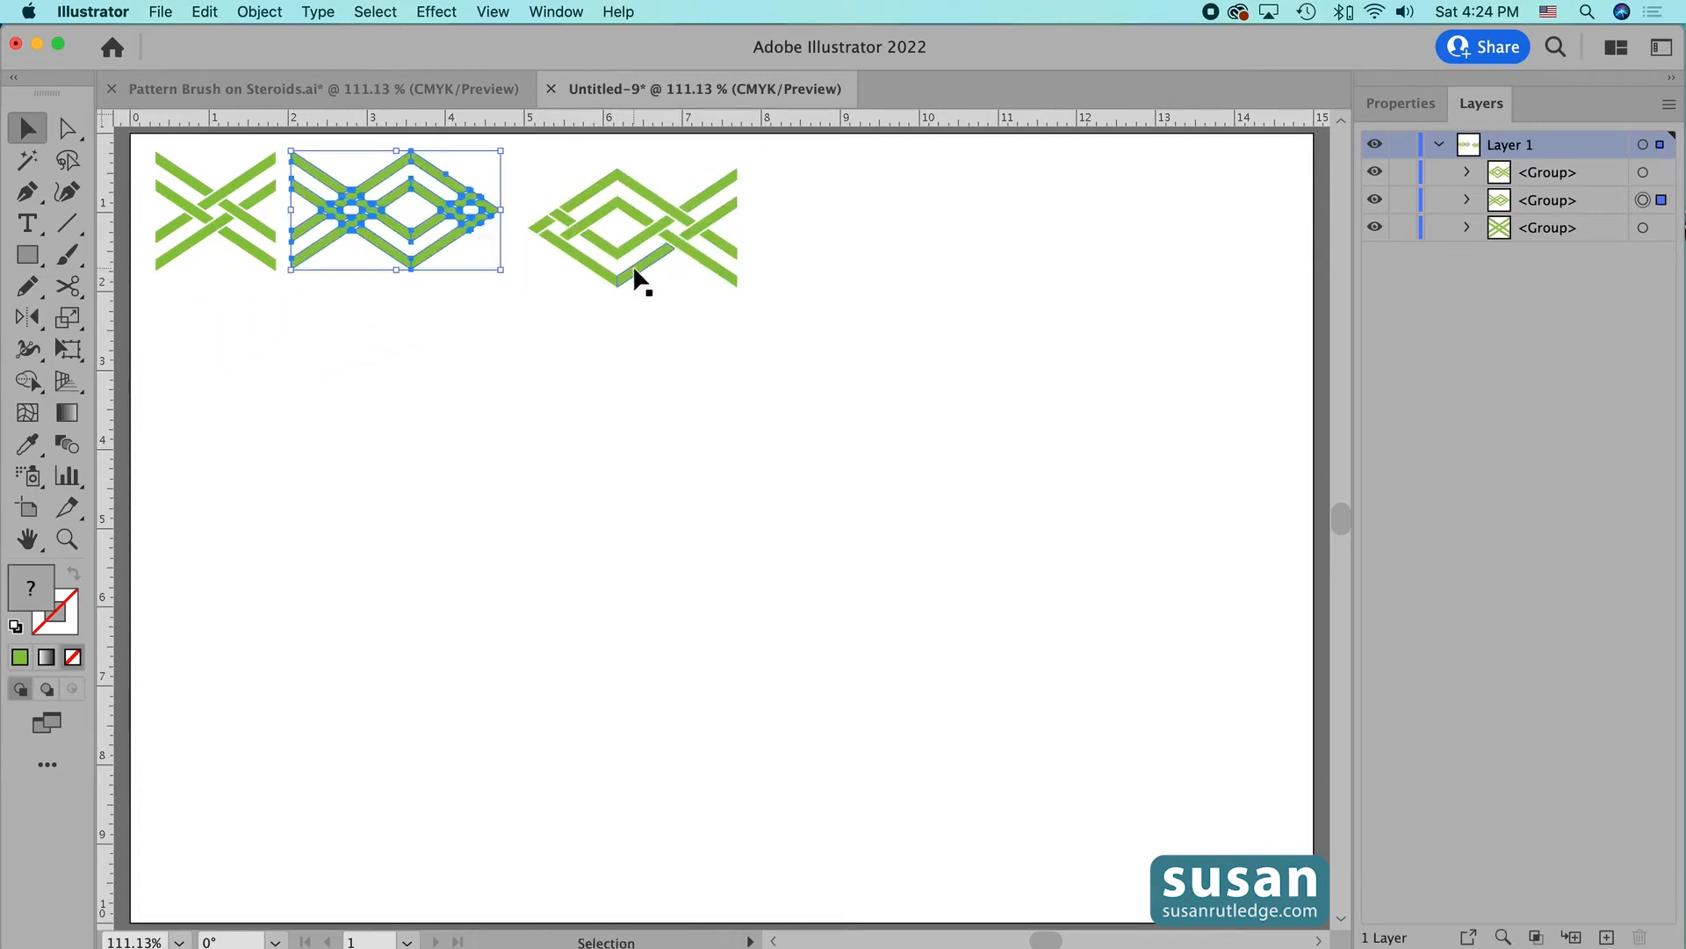
drag(635, 269, 622, 253)
drag(621, 253, 615, 253)
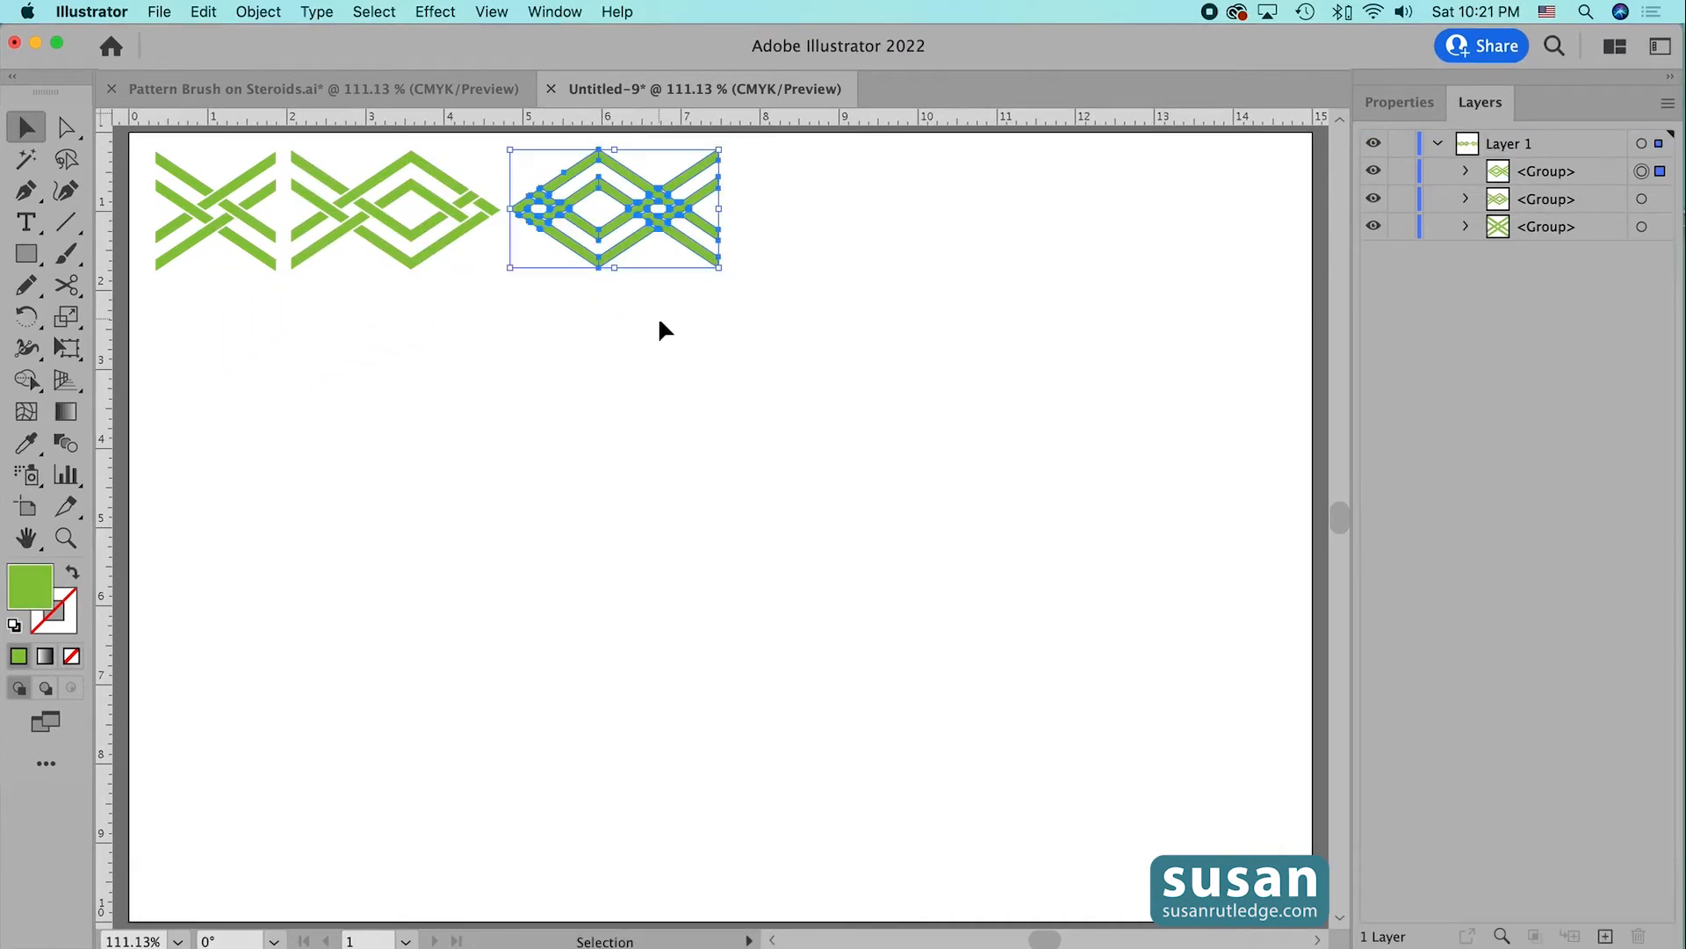
- Show the Brushes panel and dock it beside Properties and Layers
click(551, 12)
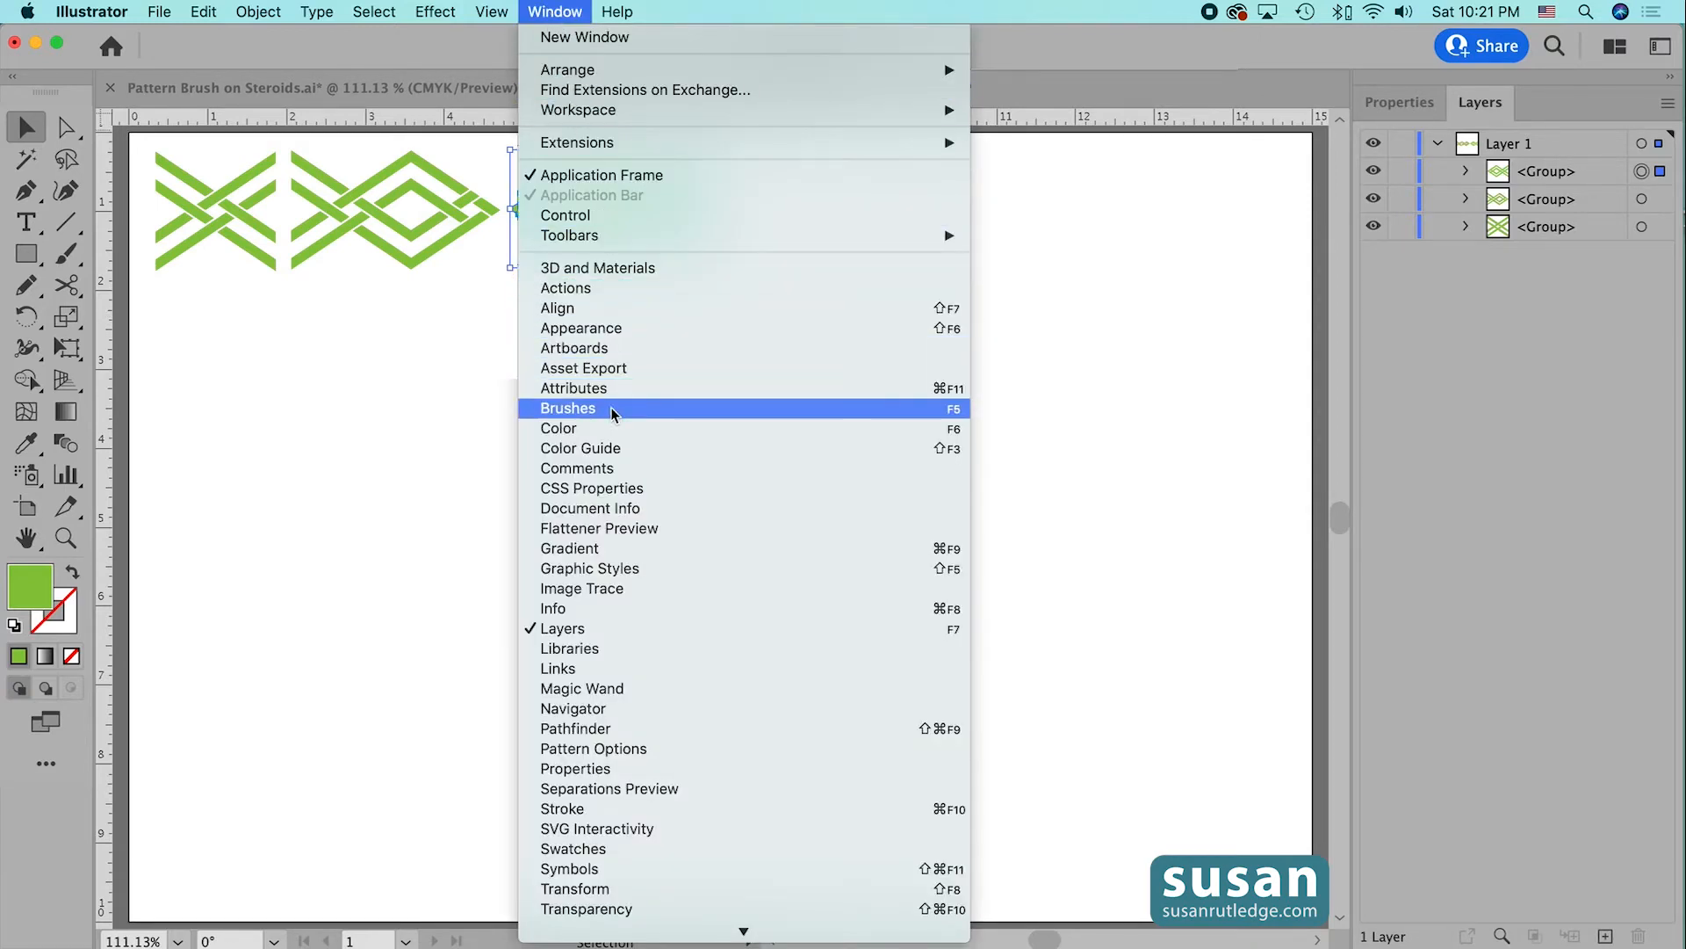
click(706, 408)
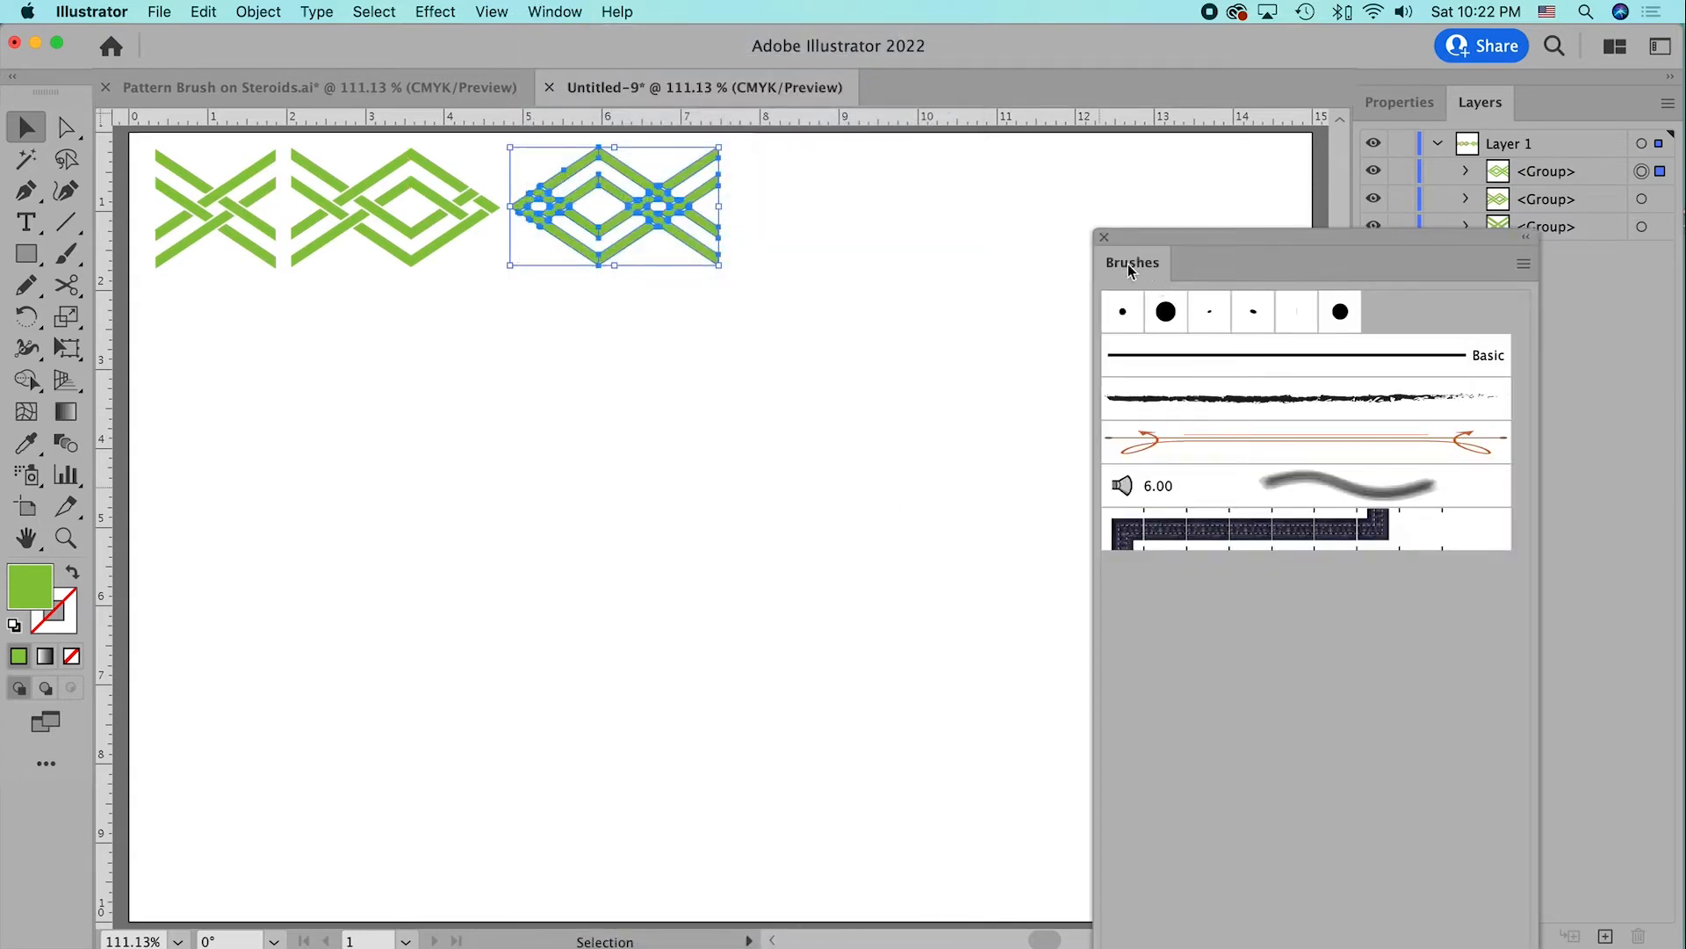
mouse_move(1131, 268)
mouse_down()
mouse_move(1427, 214)
mouse_move(1543, 124)
mouse_move(1645, 117)
mouse_move(1549, 120)
mouse_up()
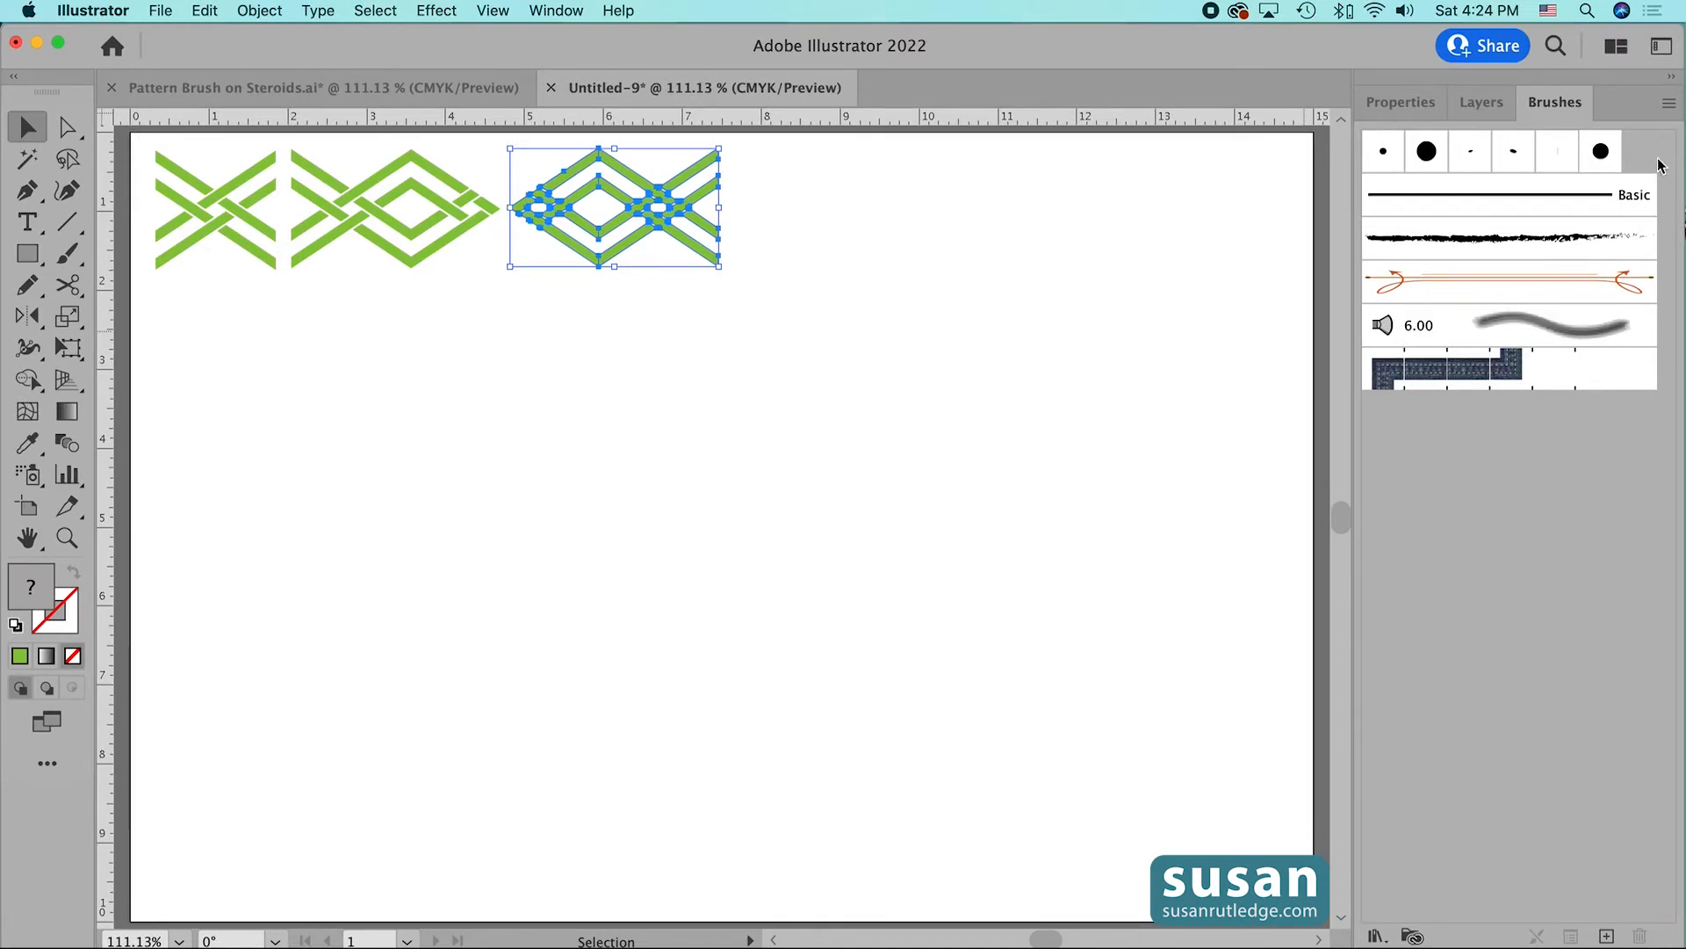
- Select all unused brushes in the document and delete them
click(1669, 104)
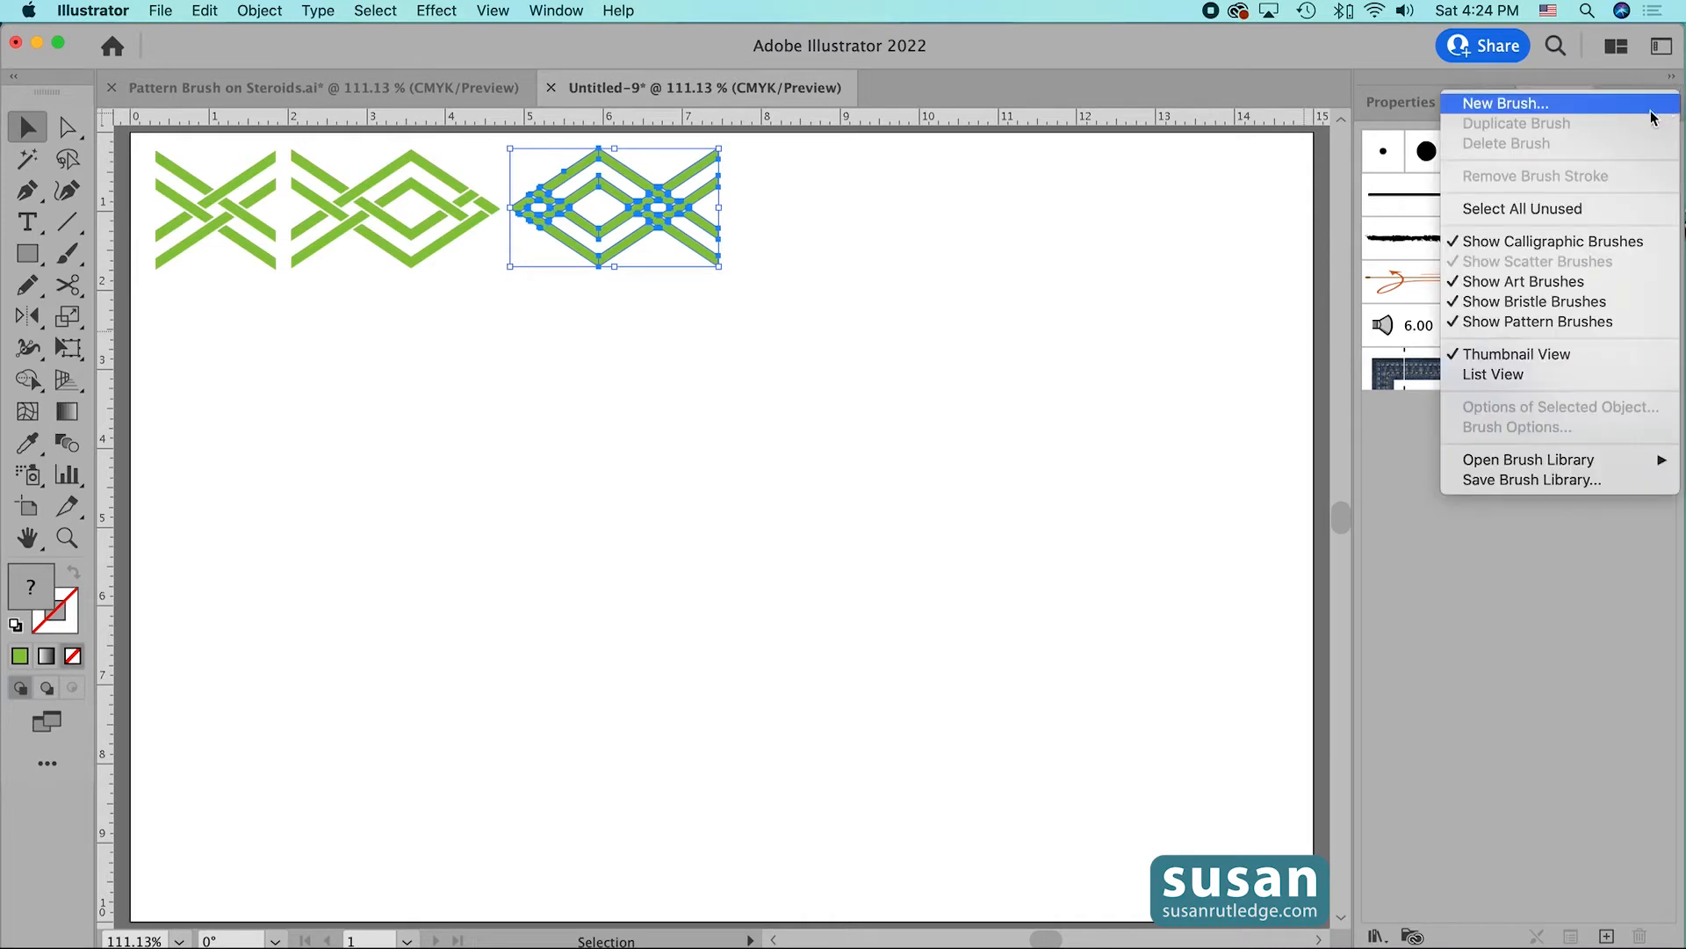
click(1509, 209)
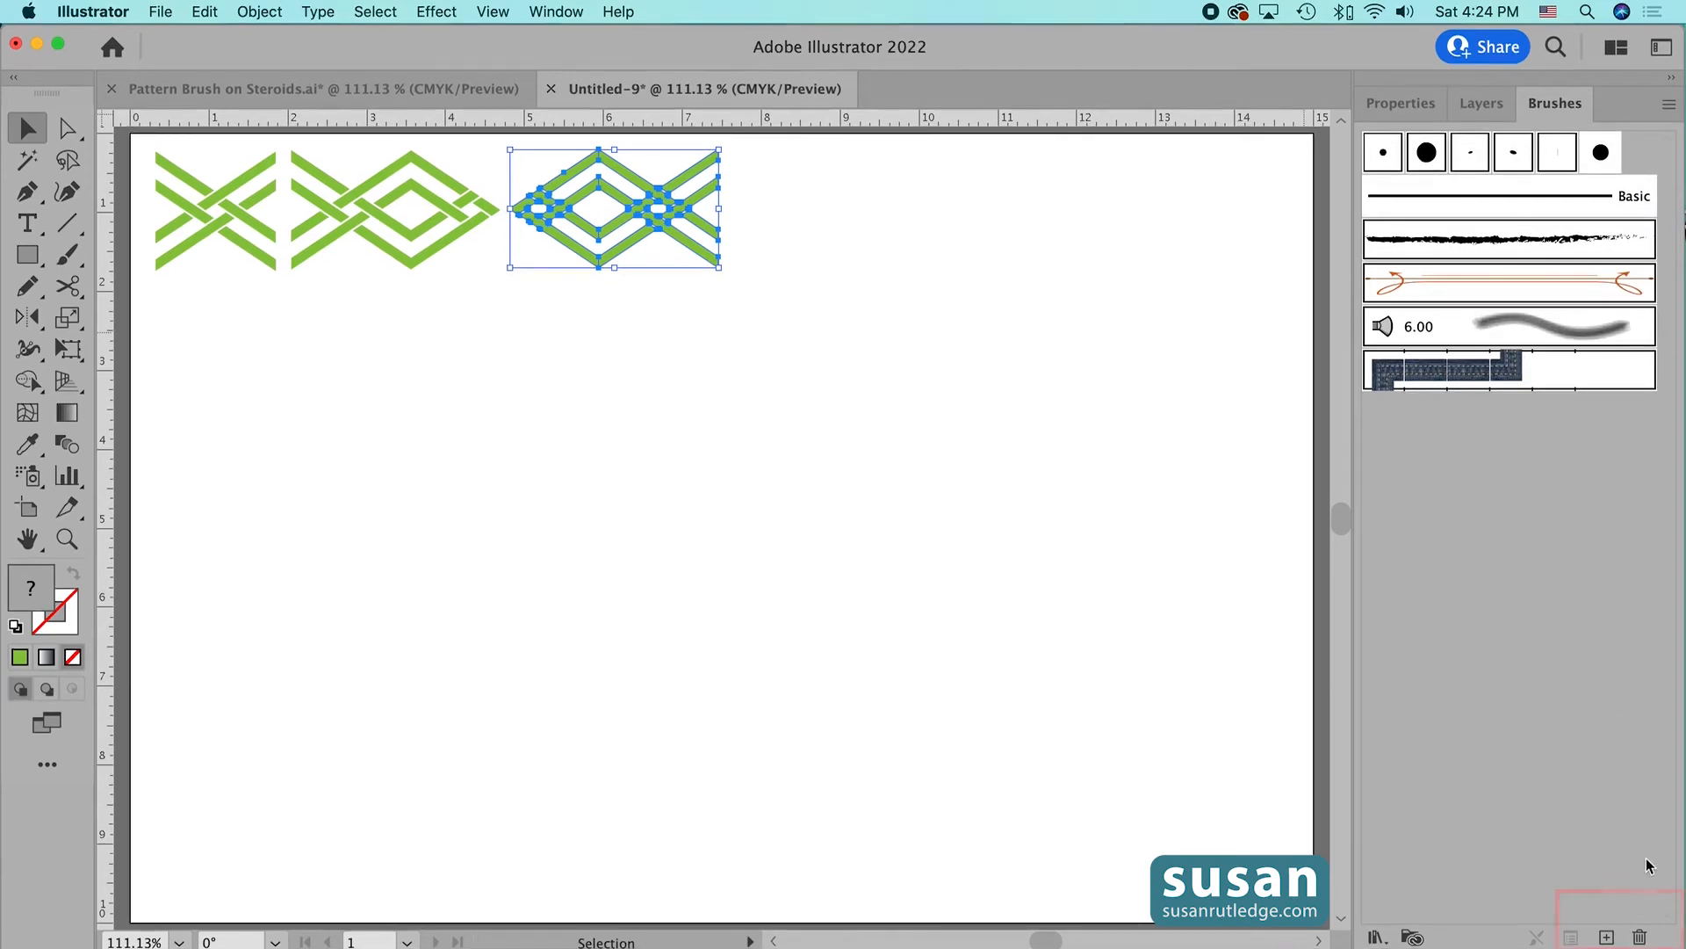
click(1639, 938)
click(928, 535)
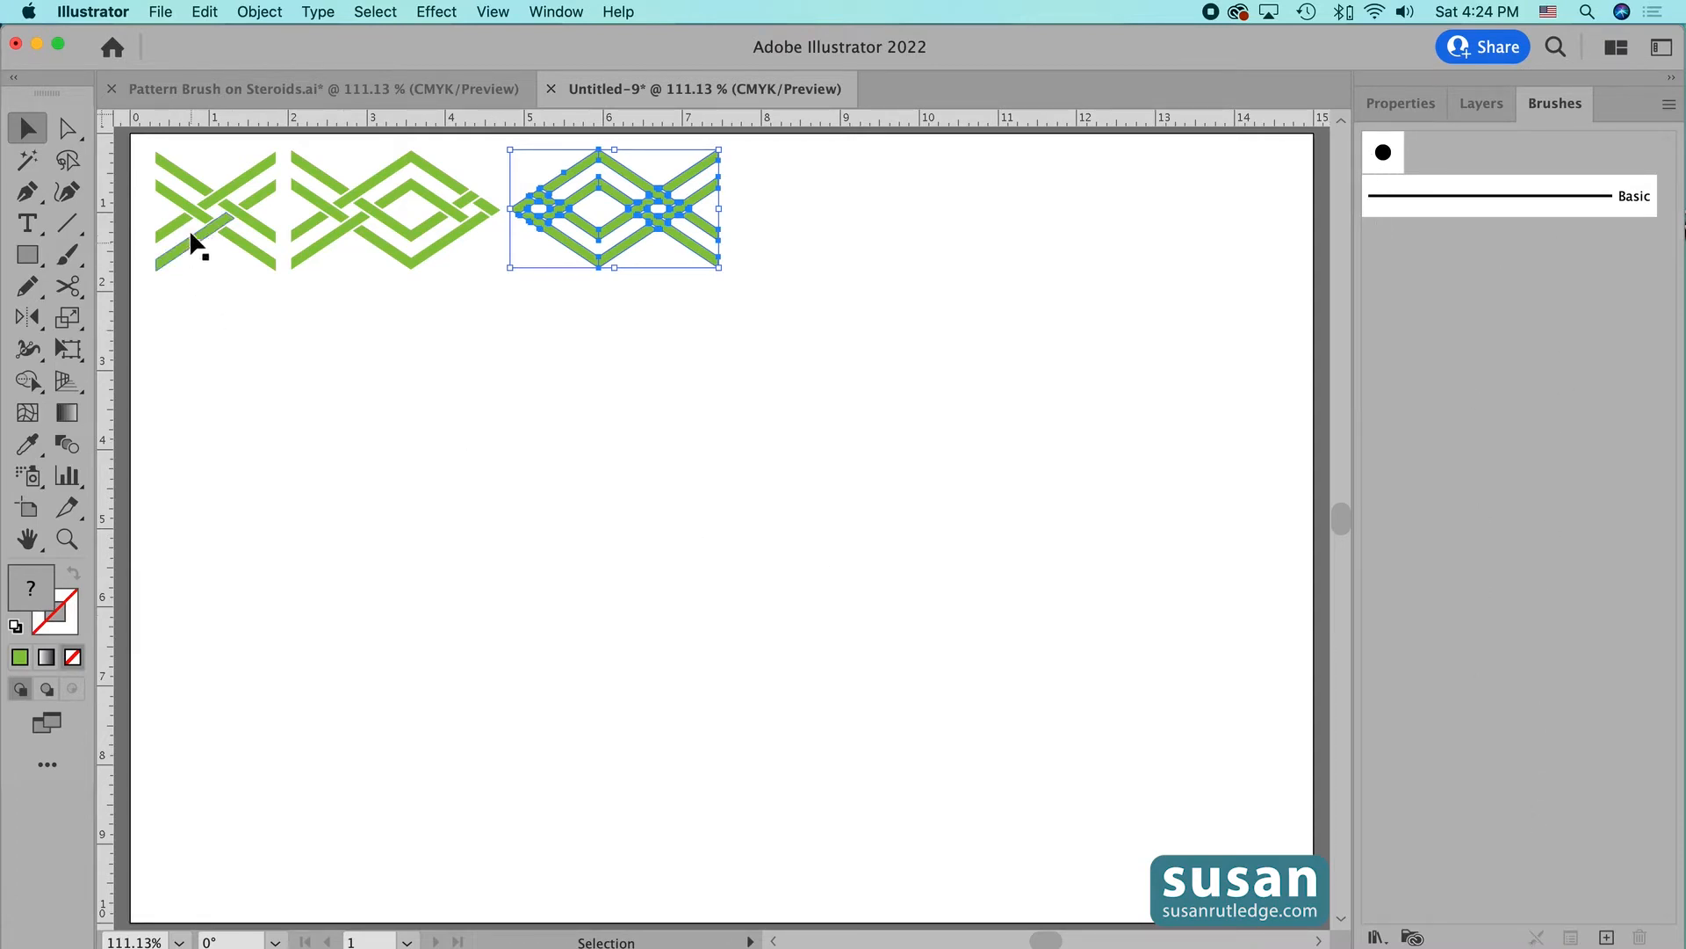
- Start a new Pattern Brush from the crossed-bar tile and name it Diagonals
drag(233, 140, 267, 269)
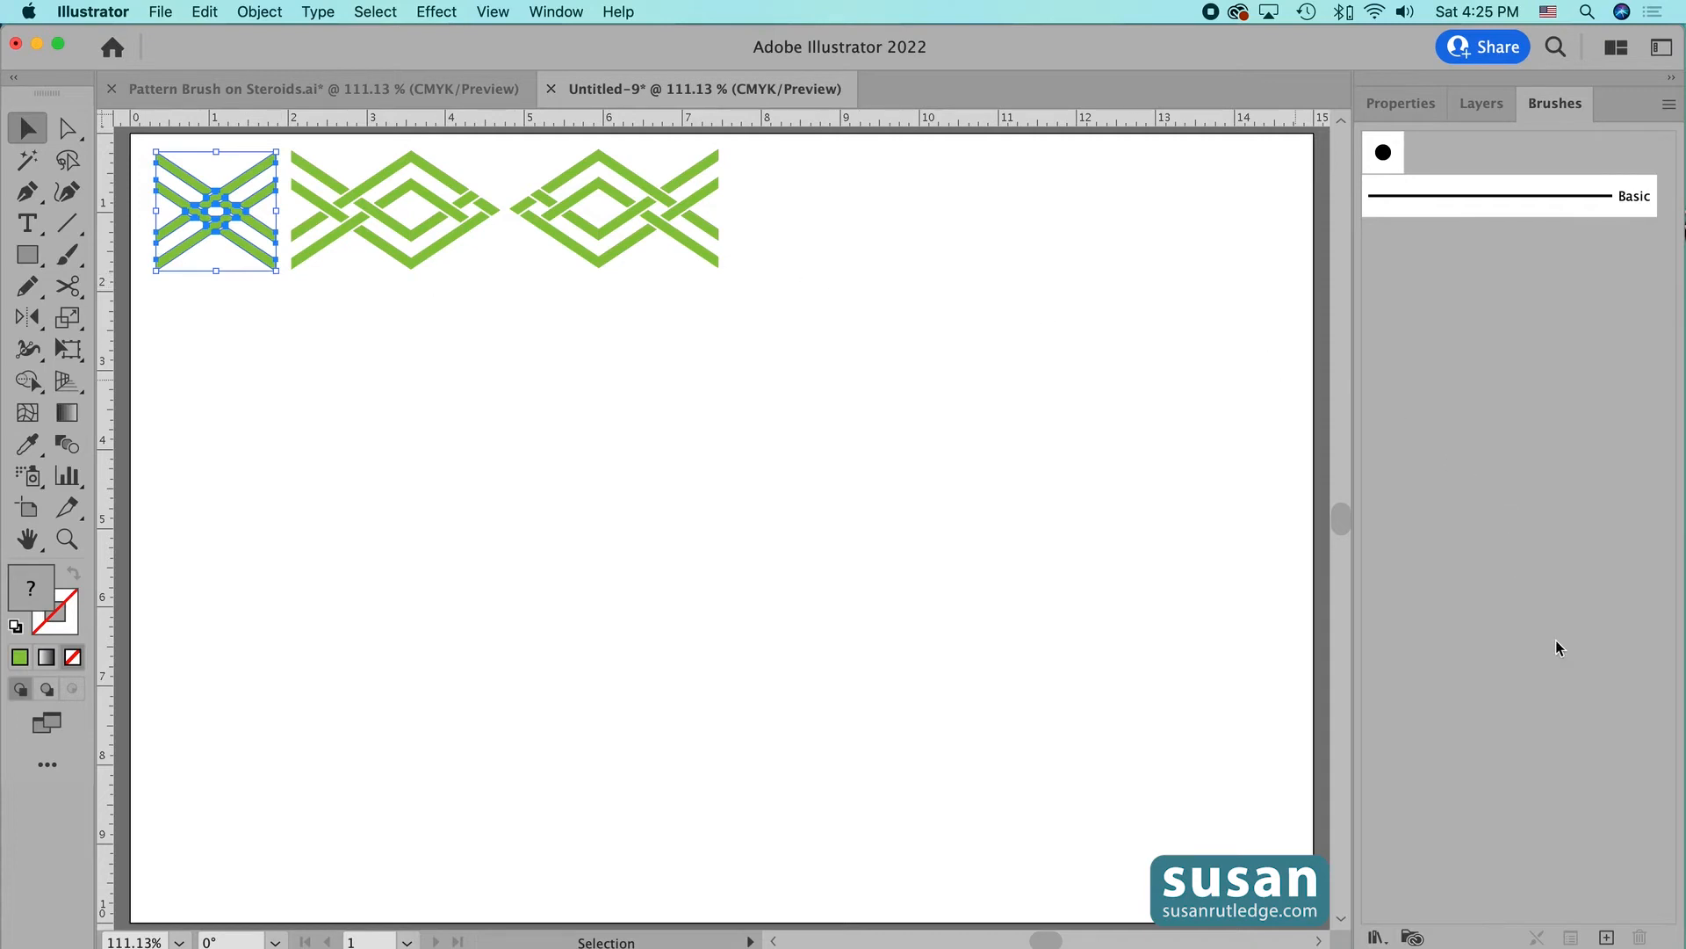
click(1606, 938)
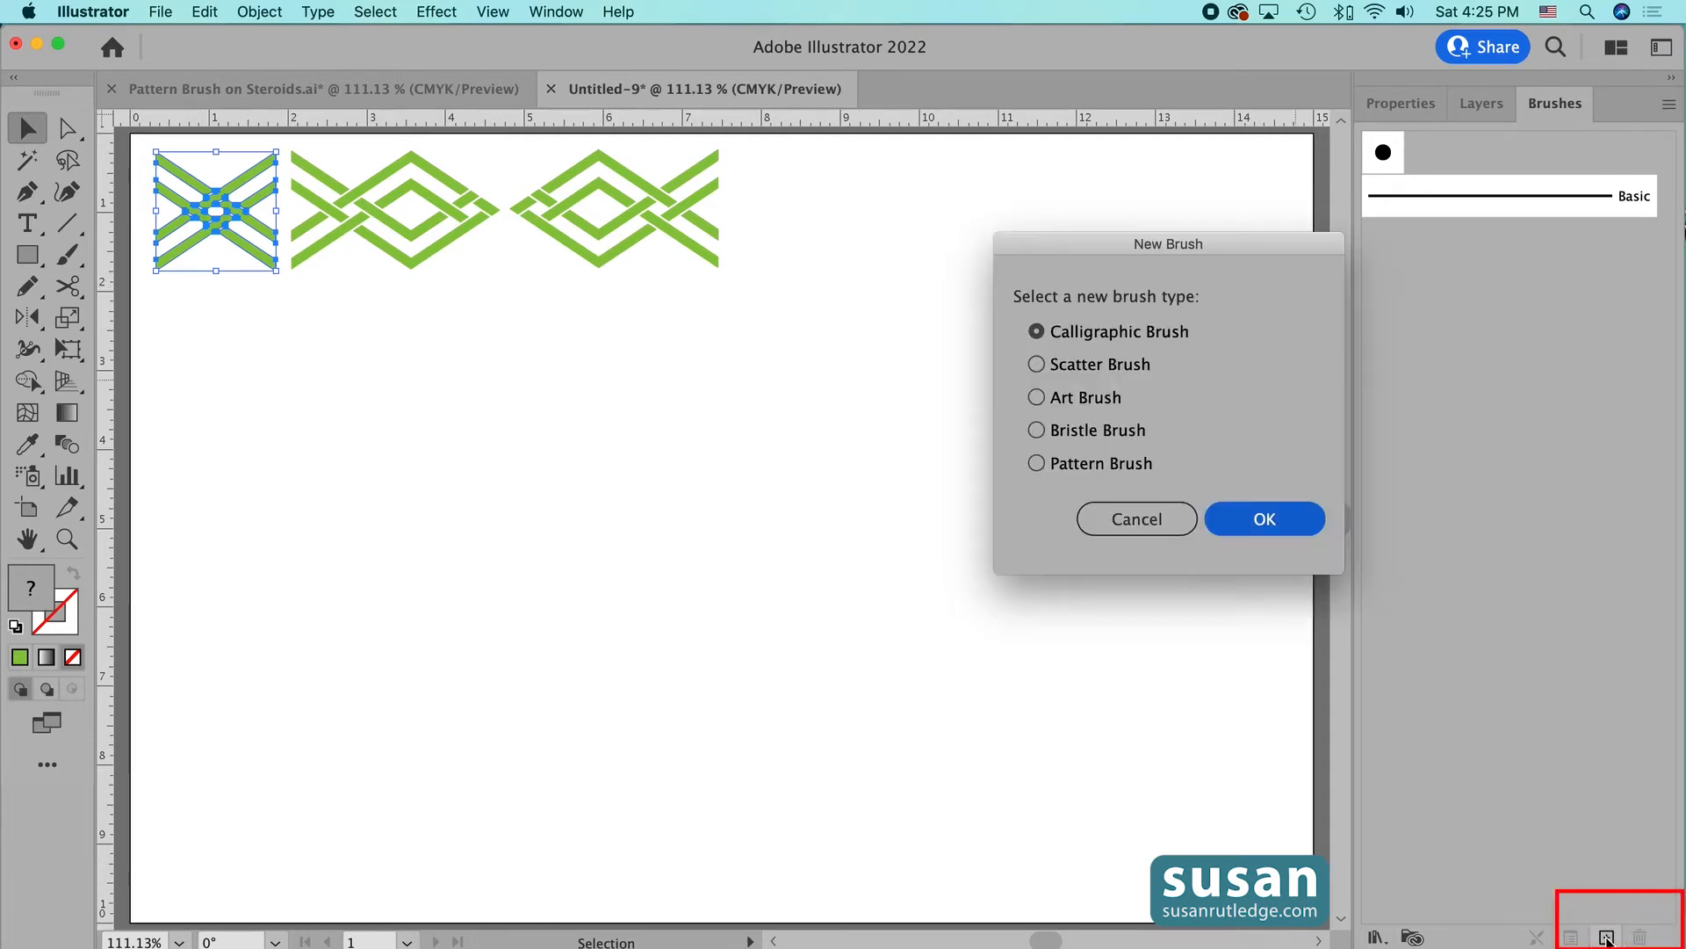
click(1037, 464)
click(1270, 523)
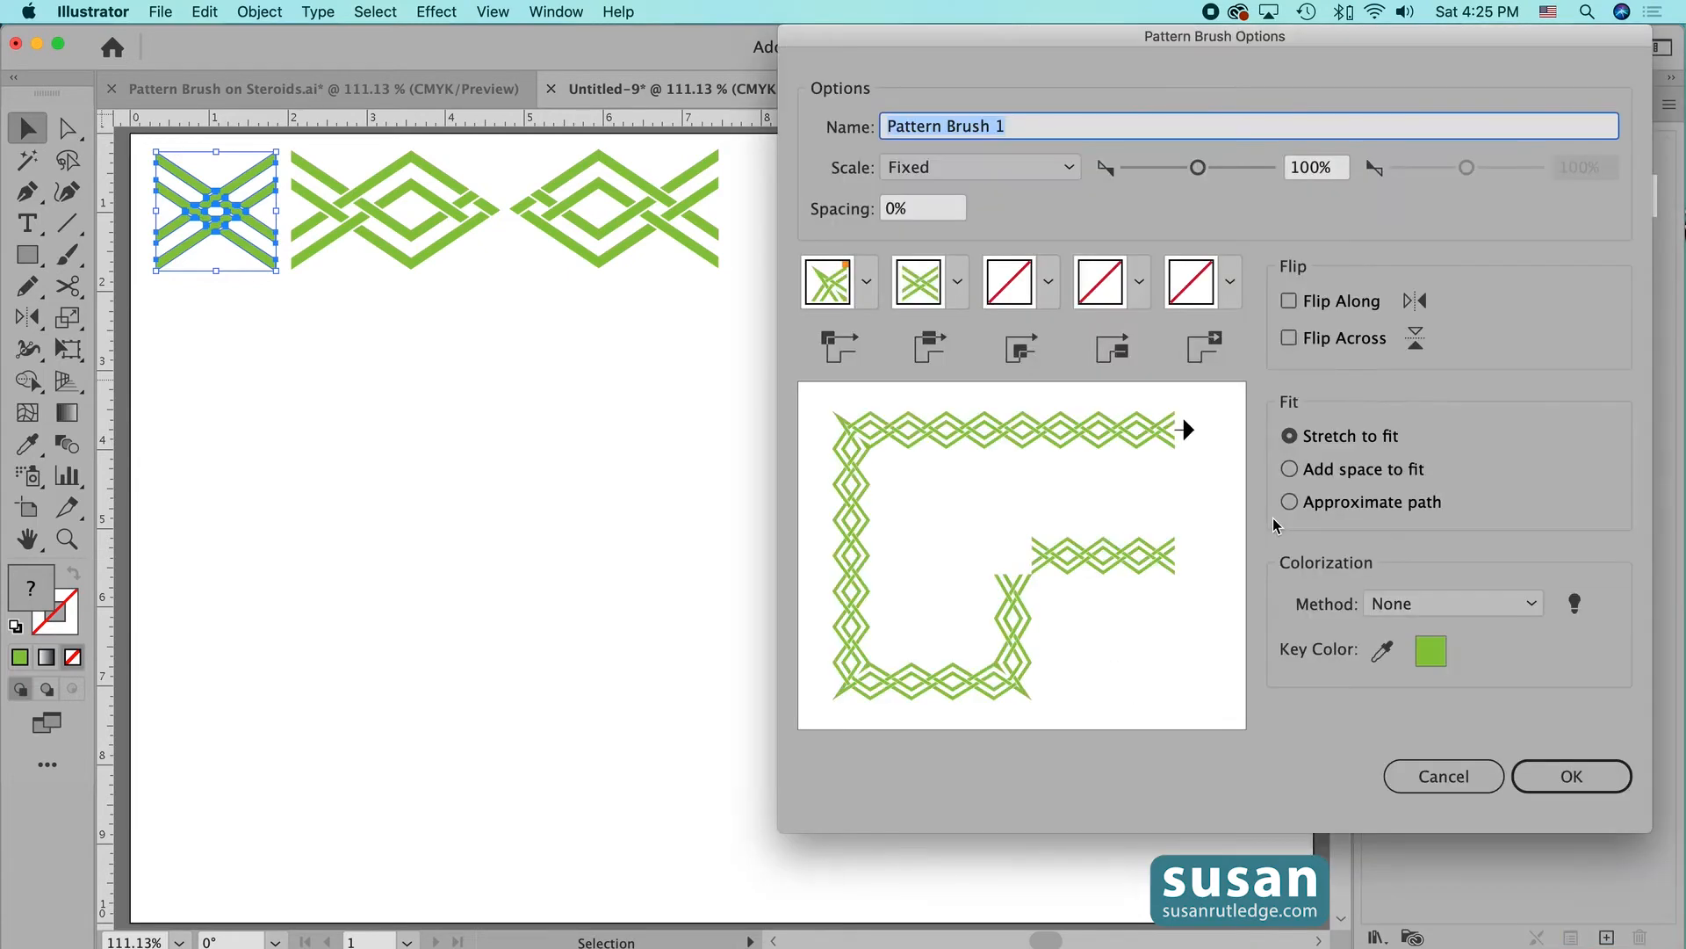
text(D)
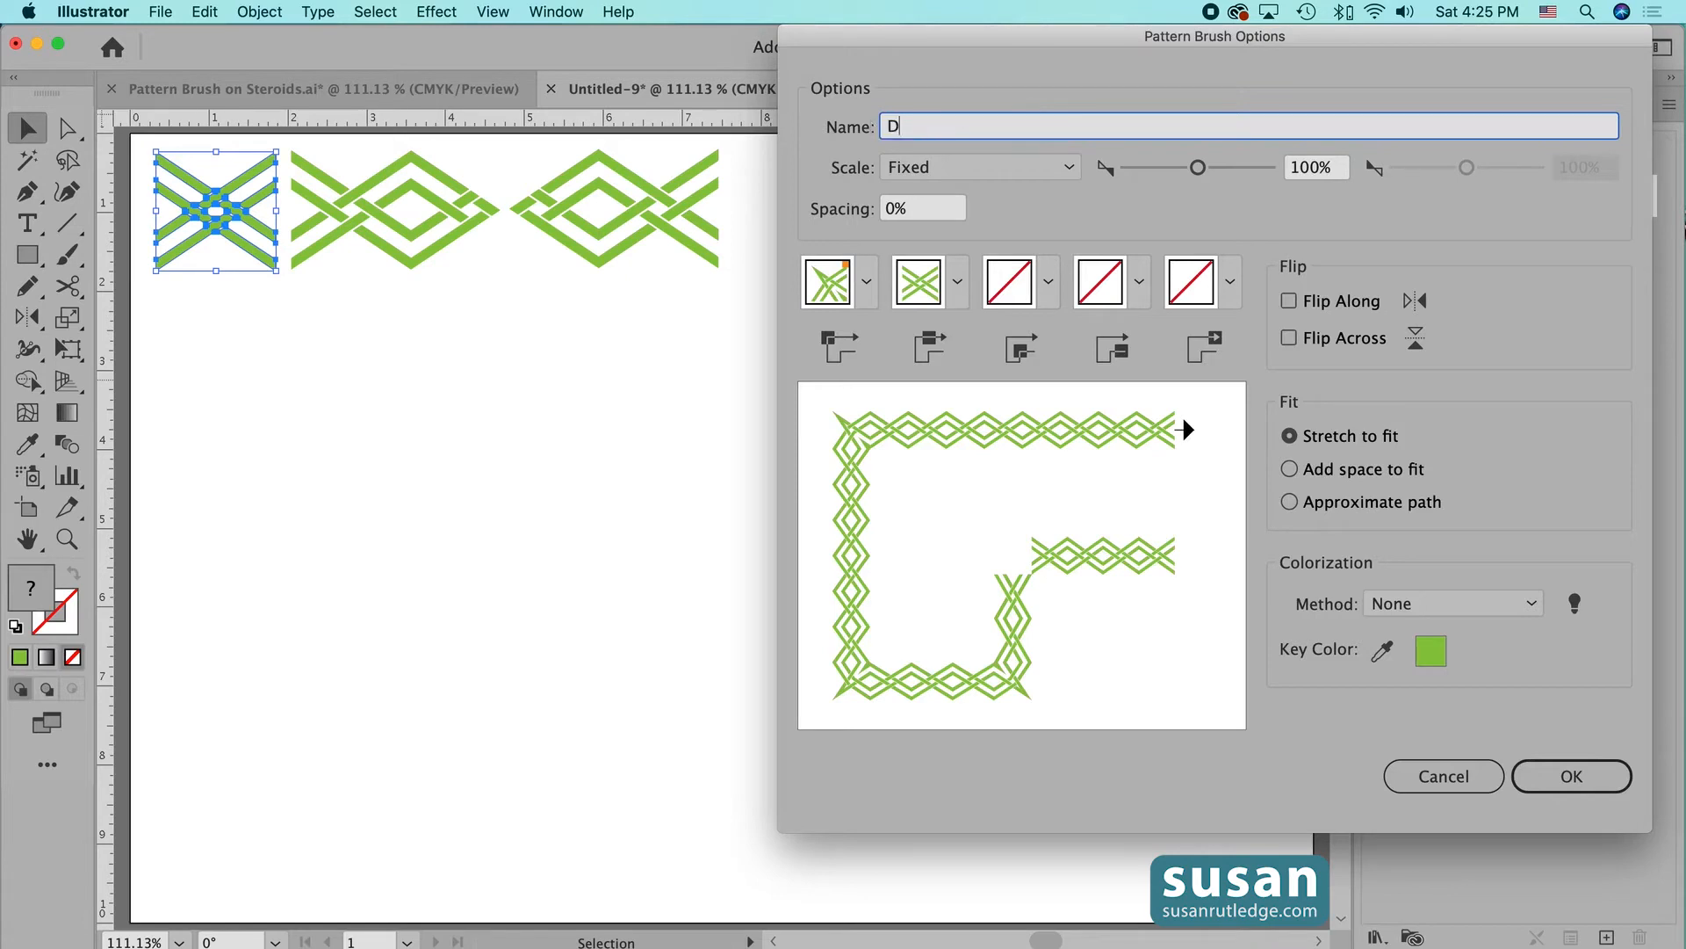
text(iagonals)
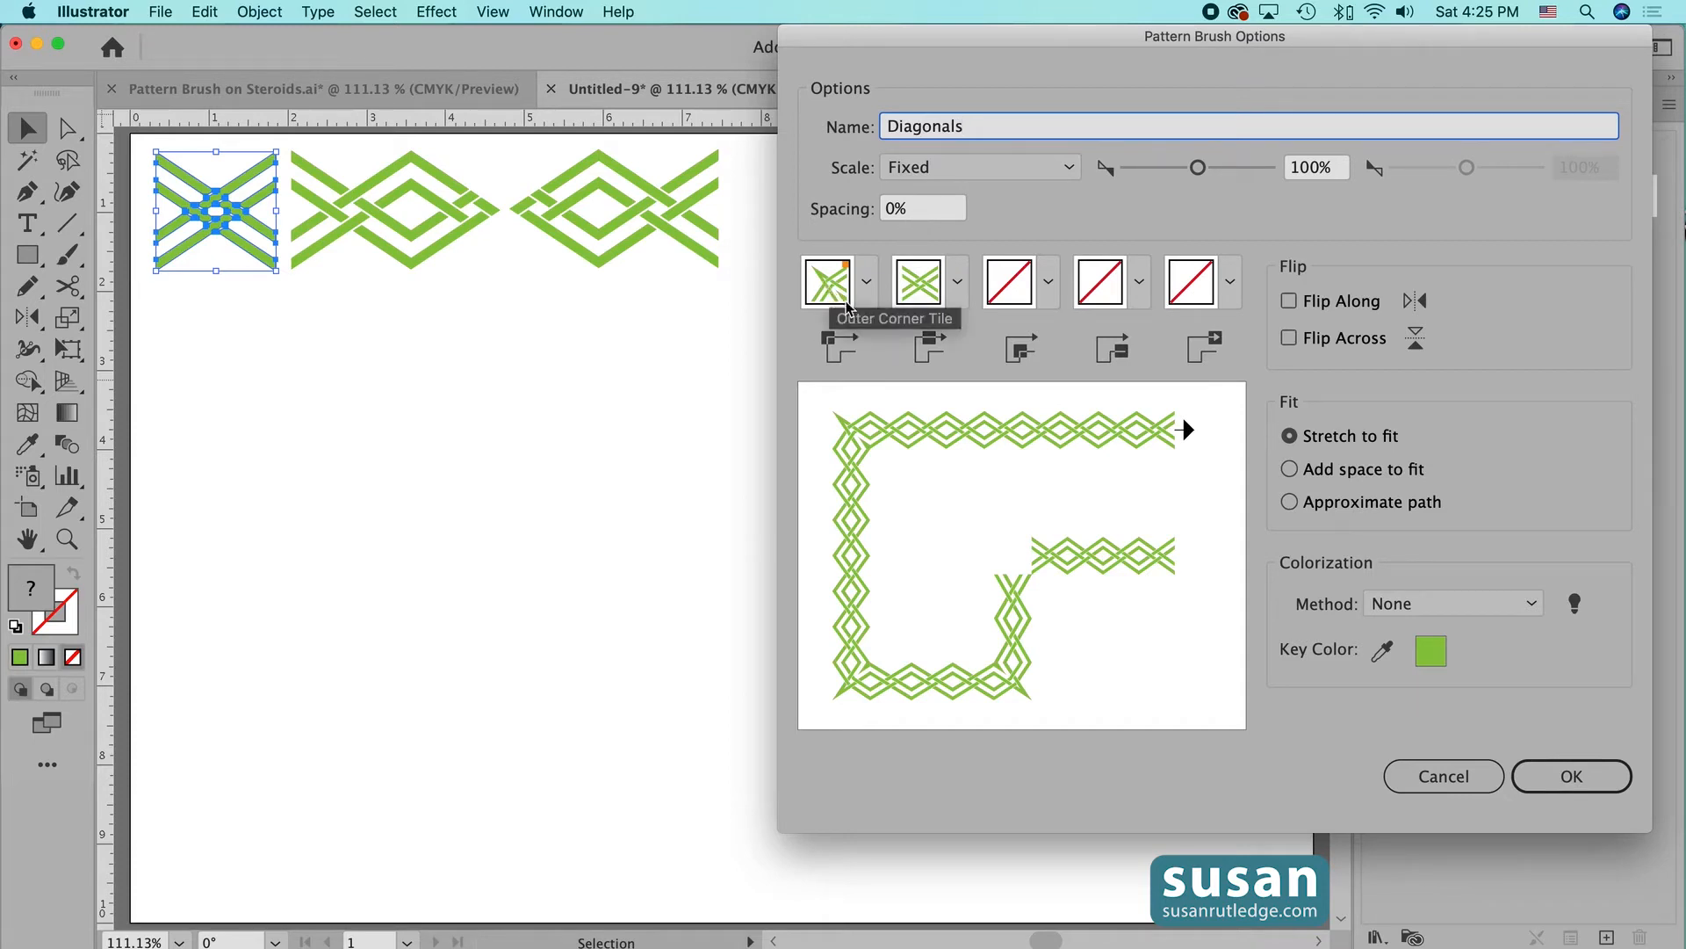
- Set the brush's outer corner tile to Auto-Between, save the brush, and deselect the artwork
click(866, 284)
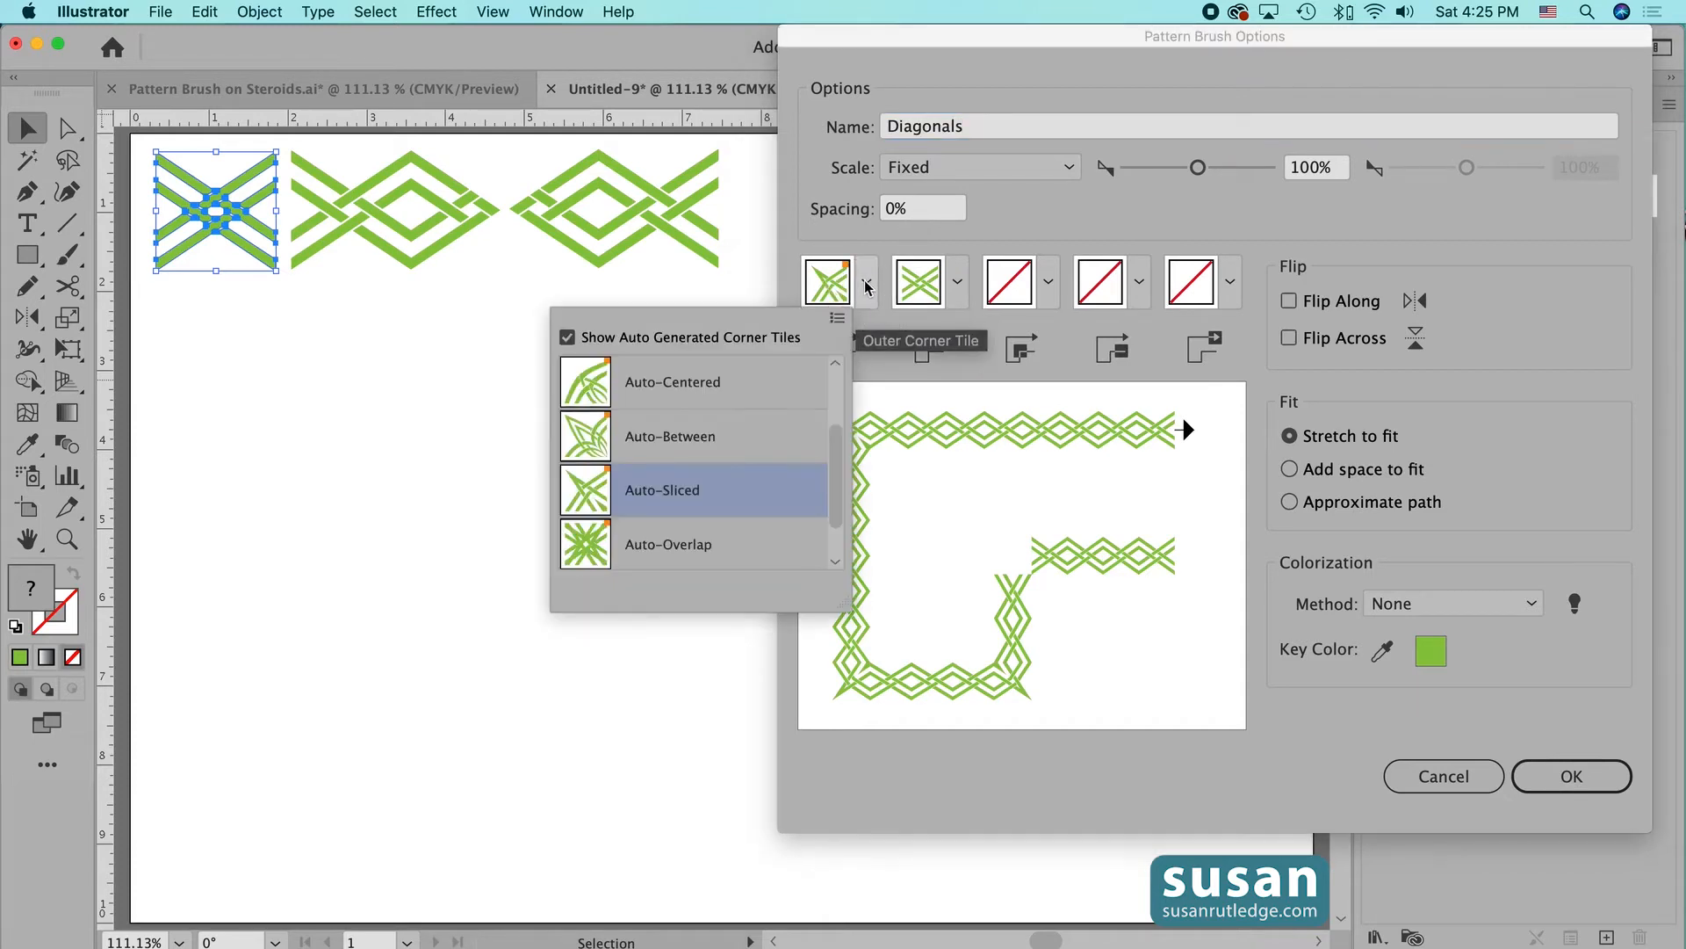
click(722, 439)
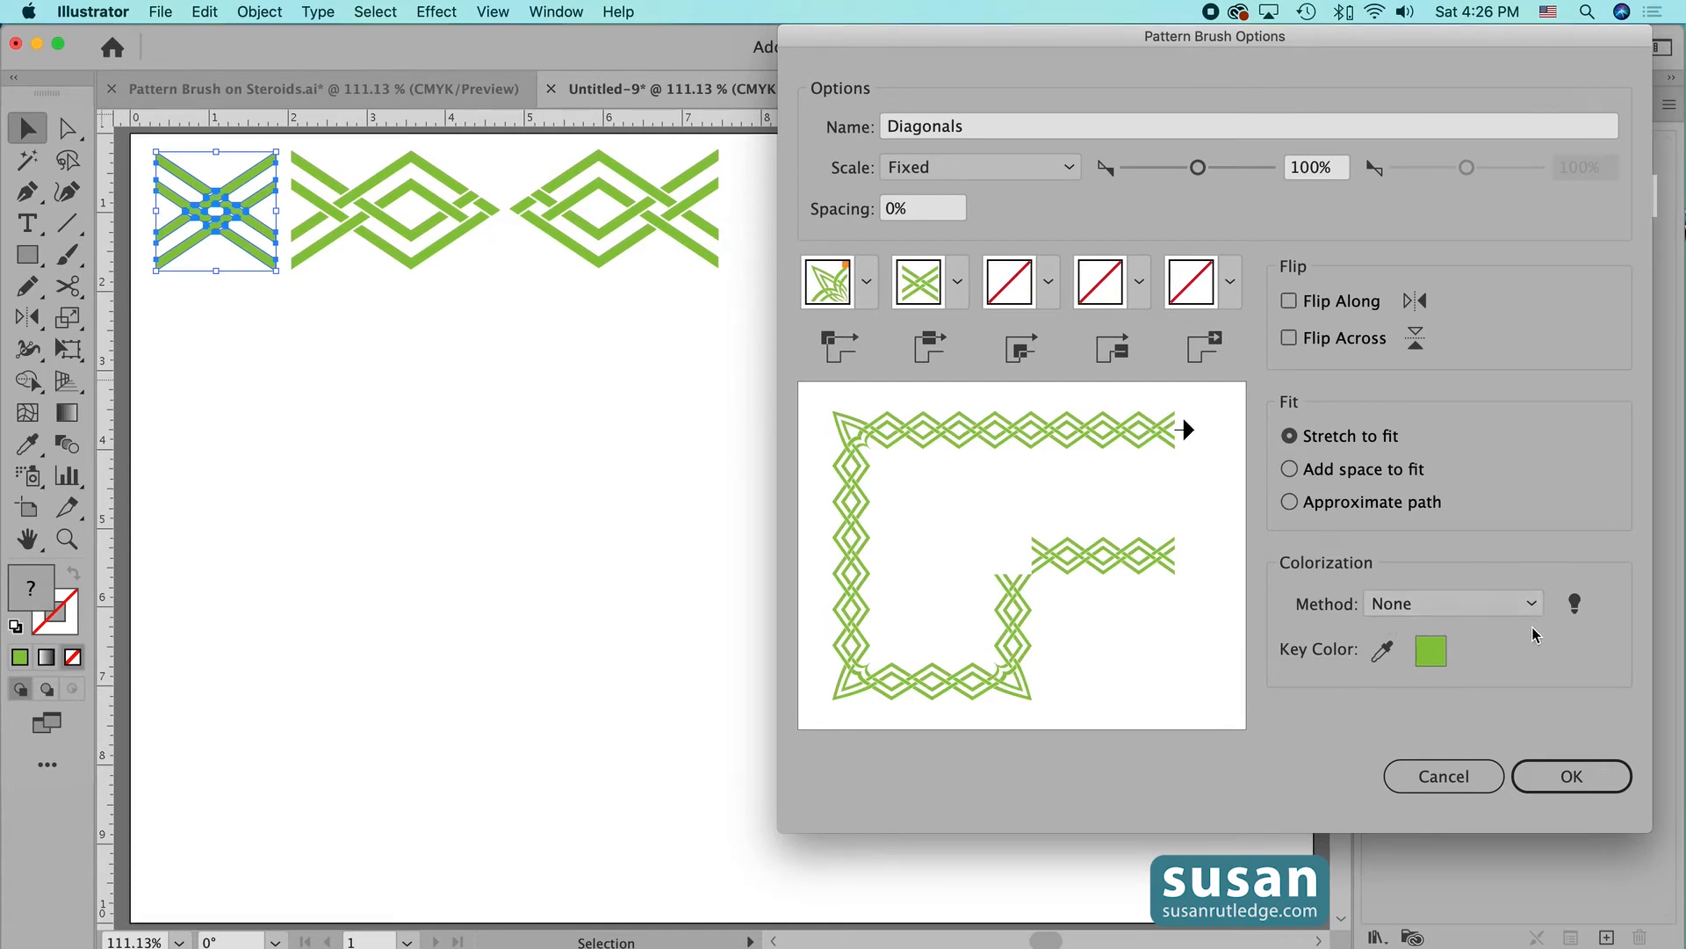
click(1557, 780)
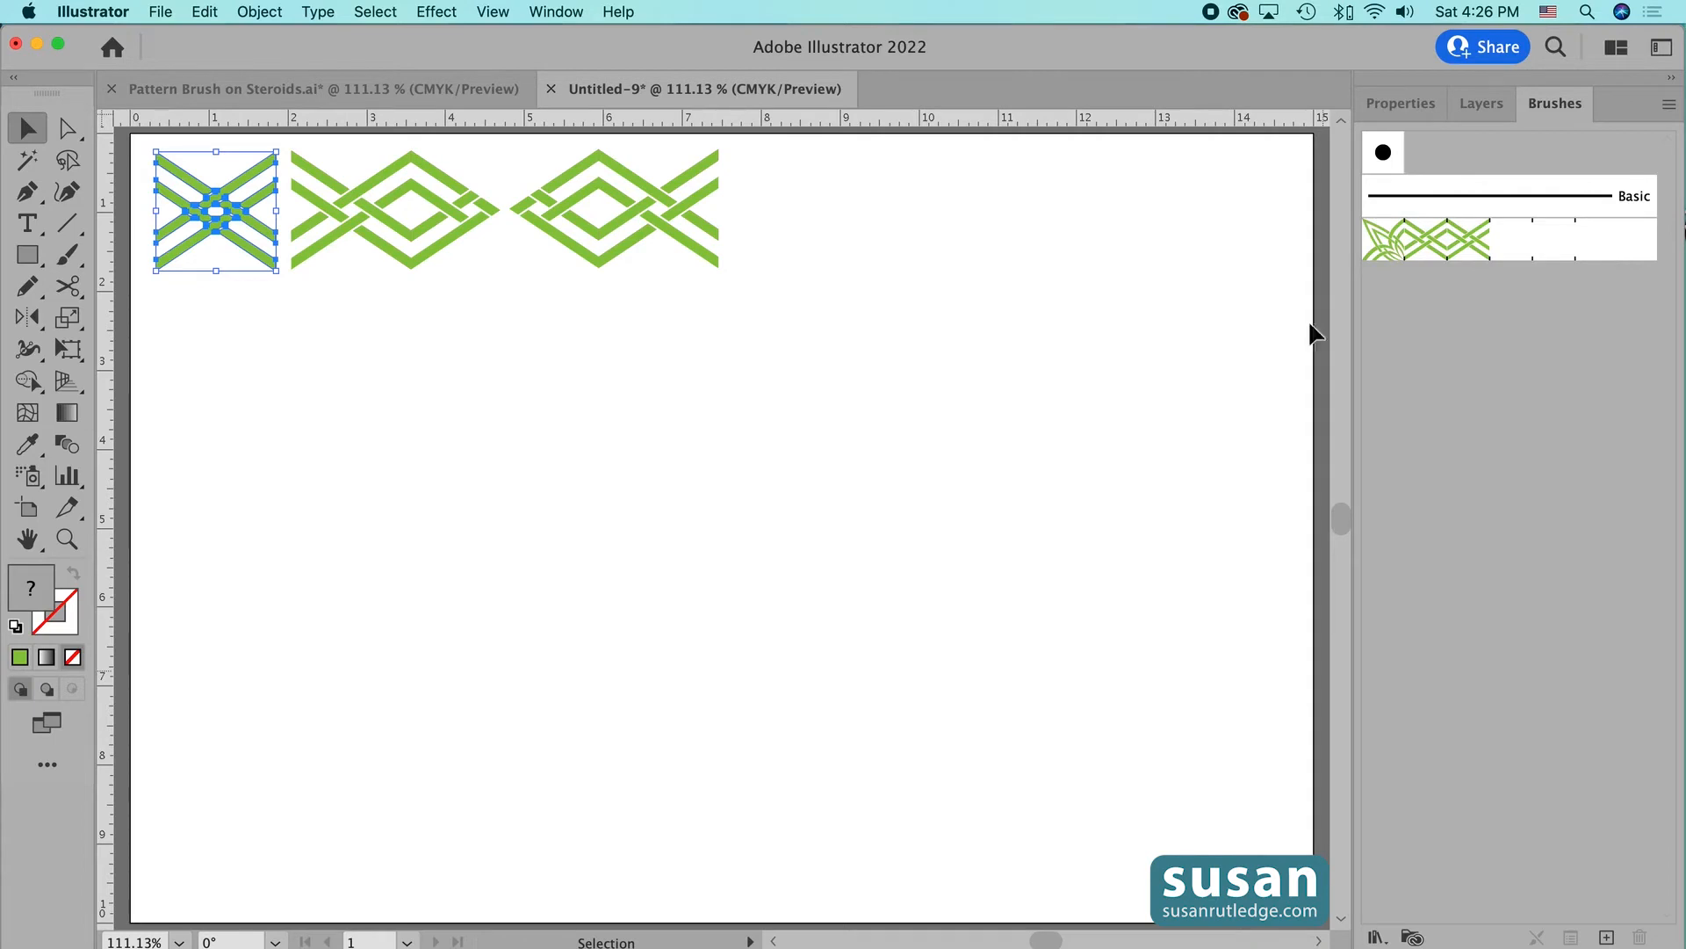
click(234, 298)
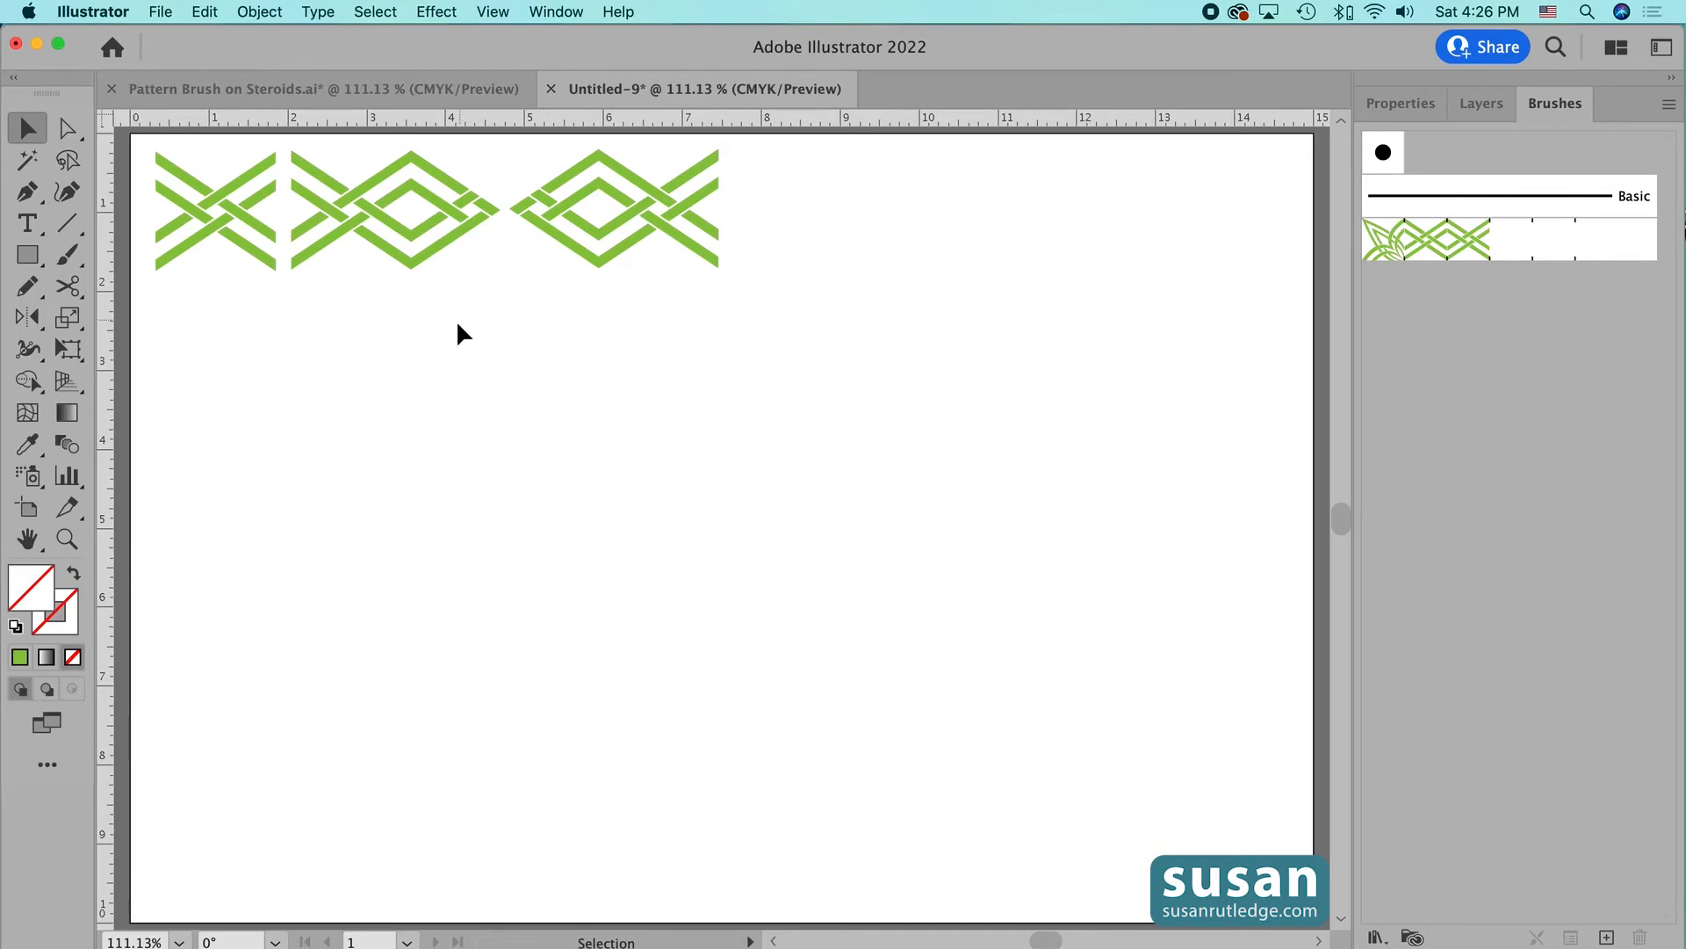
- Add the right-pointed group to the Diagonals brush as its end tile and accept the brush options
mouse_move(327, 150)
mouse_down()
mouse_move(421, 211)
mouse_move(442, 265)
mouse_move(433, 252)
mouse_move(831, 376)
mouse_move(1386, 345)
mouse_up()
drag(1595, 279, 1605, 238)
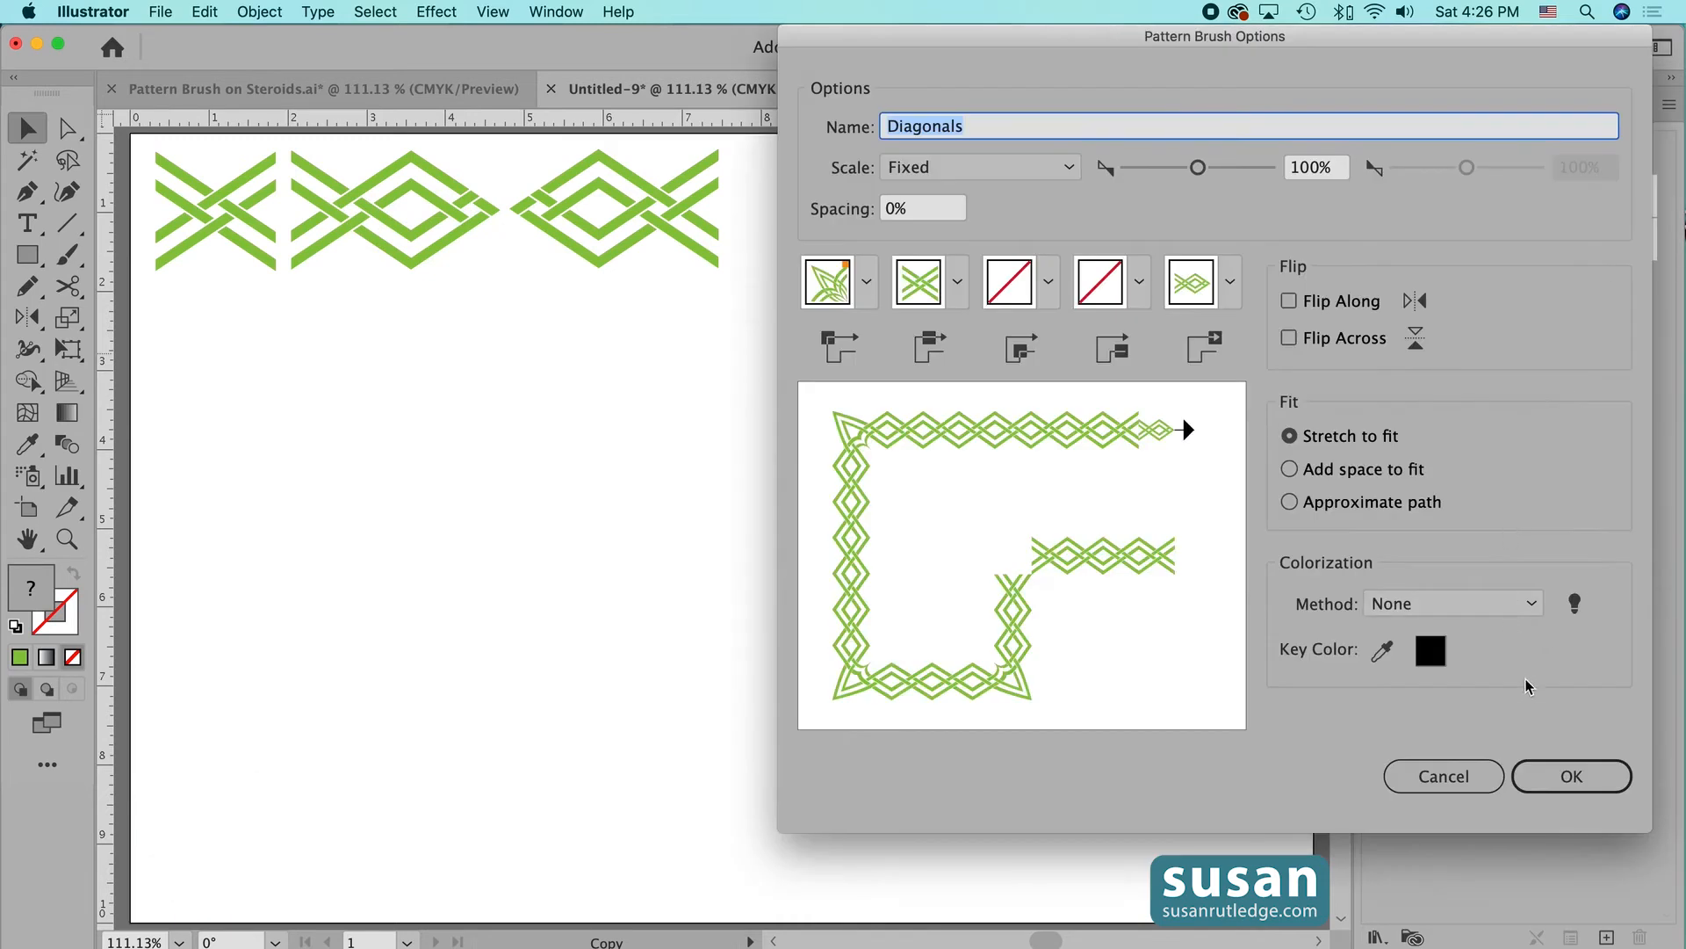
click(1560, 783)
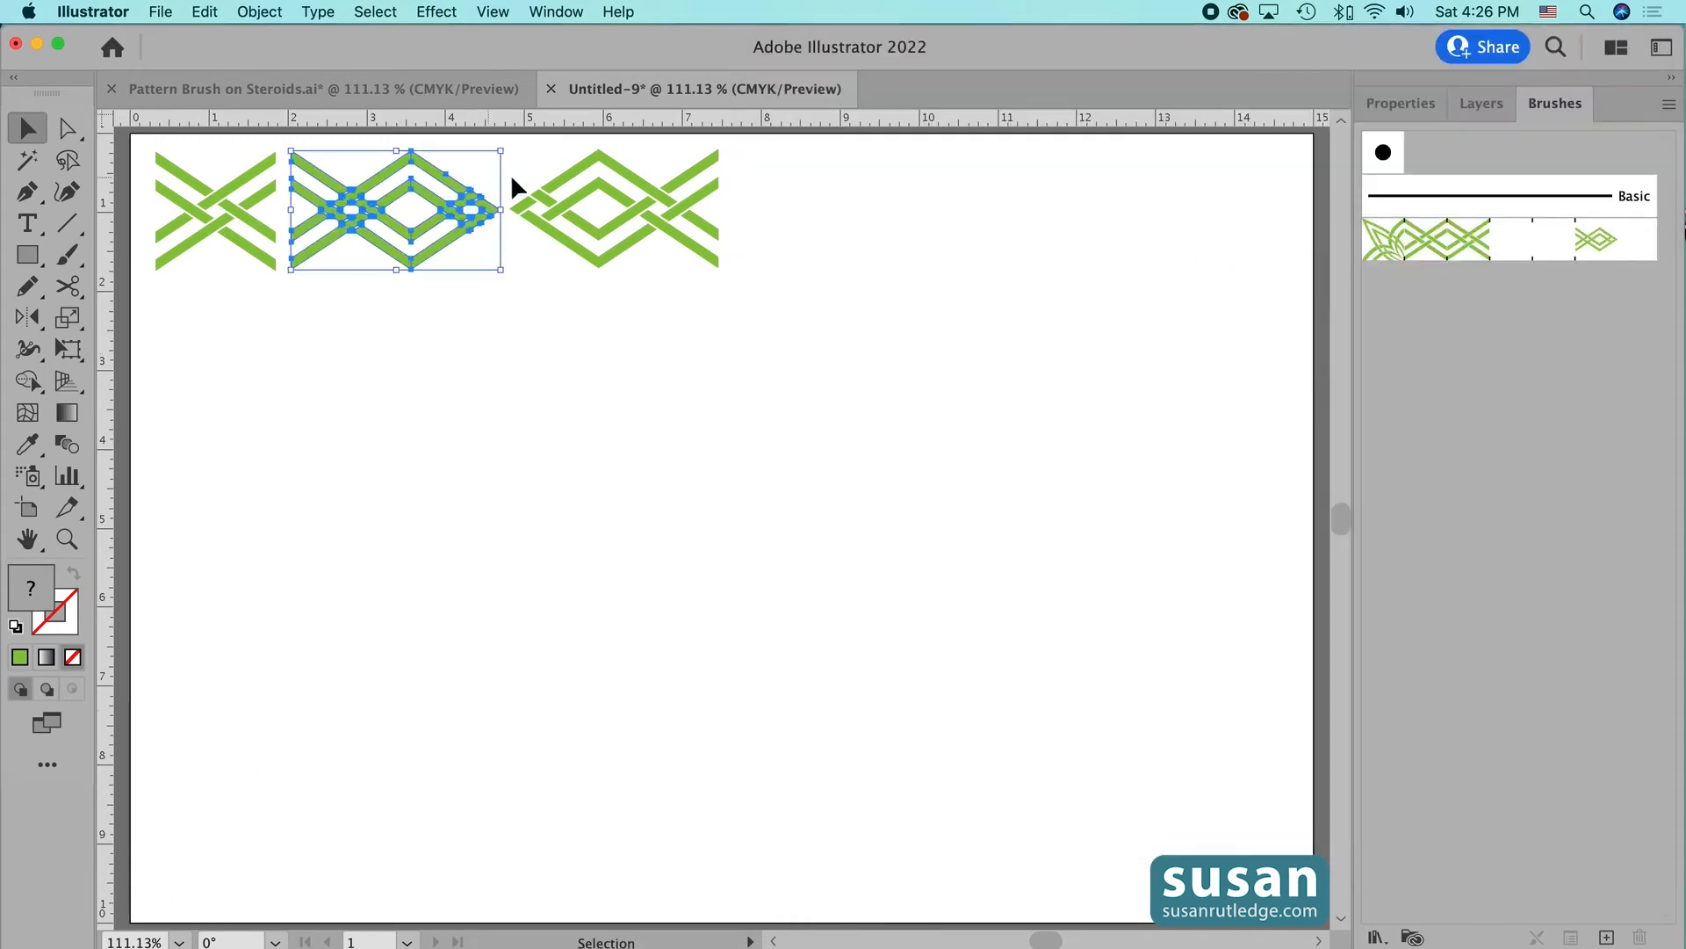
- Add the left-pointed group to the Diagonals brush as its start tile and accept the brush options
drag(520, 153, 728, 275)
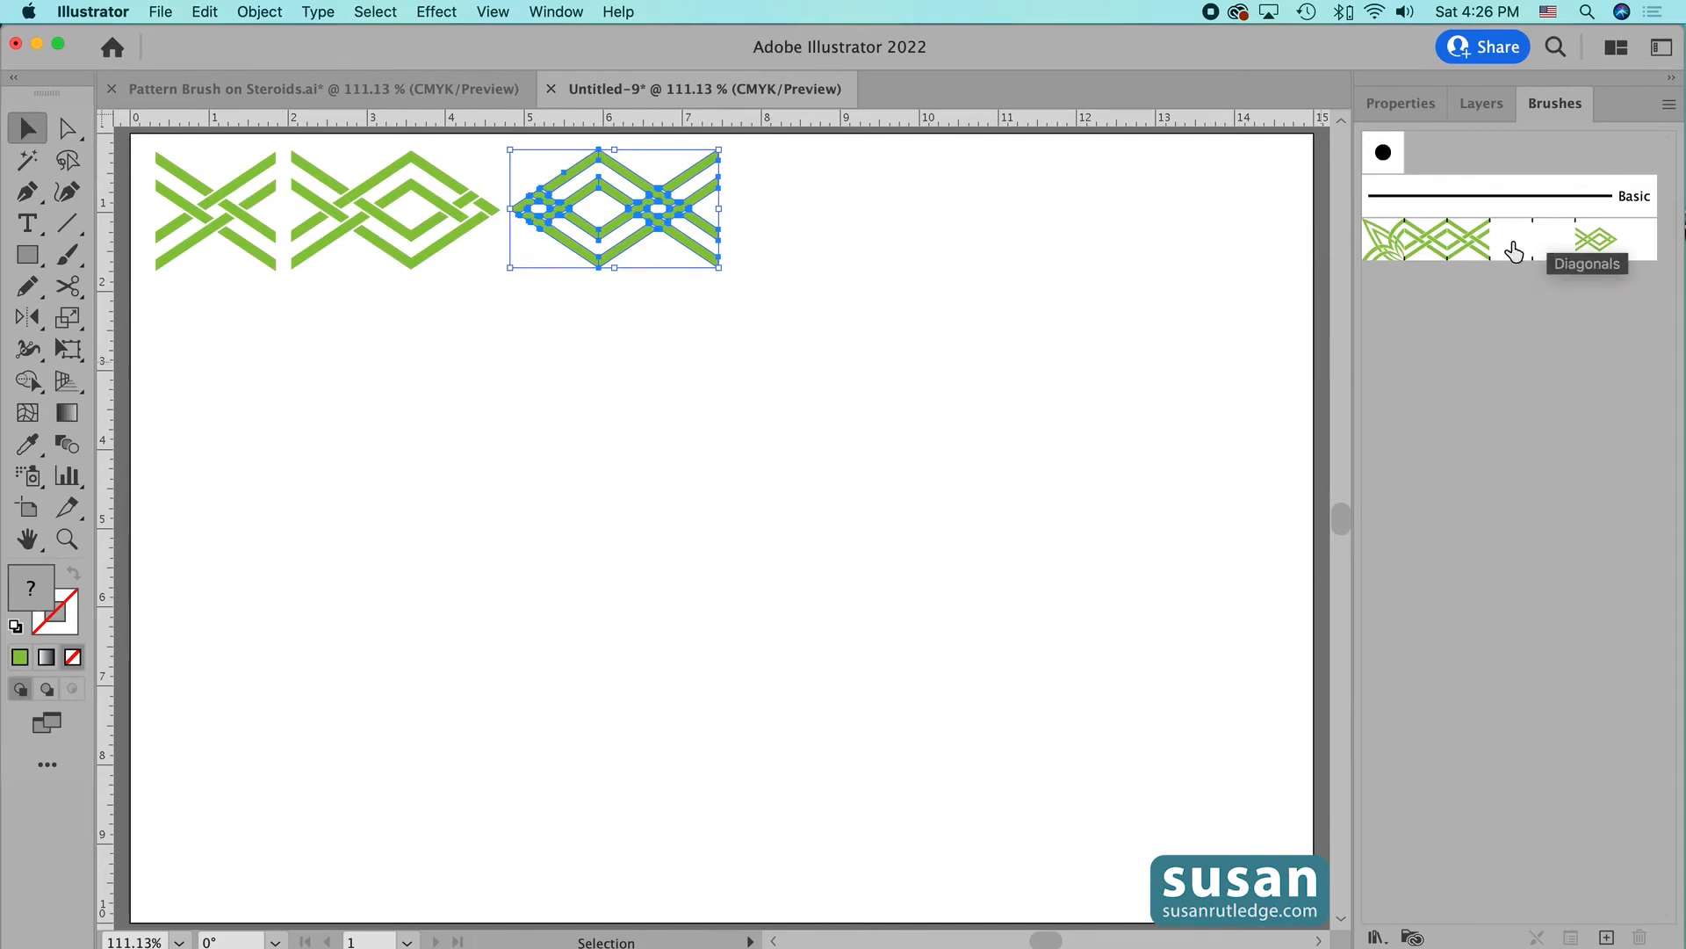
drag(622, 249, 1503, 360)
drag(1546, 278, 1549, 257)
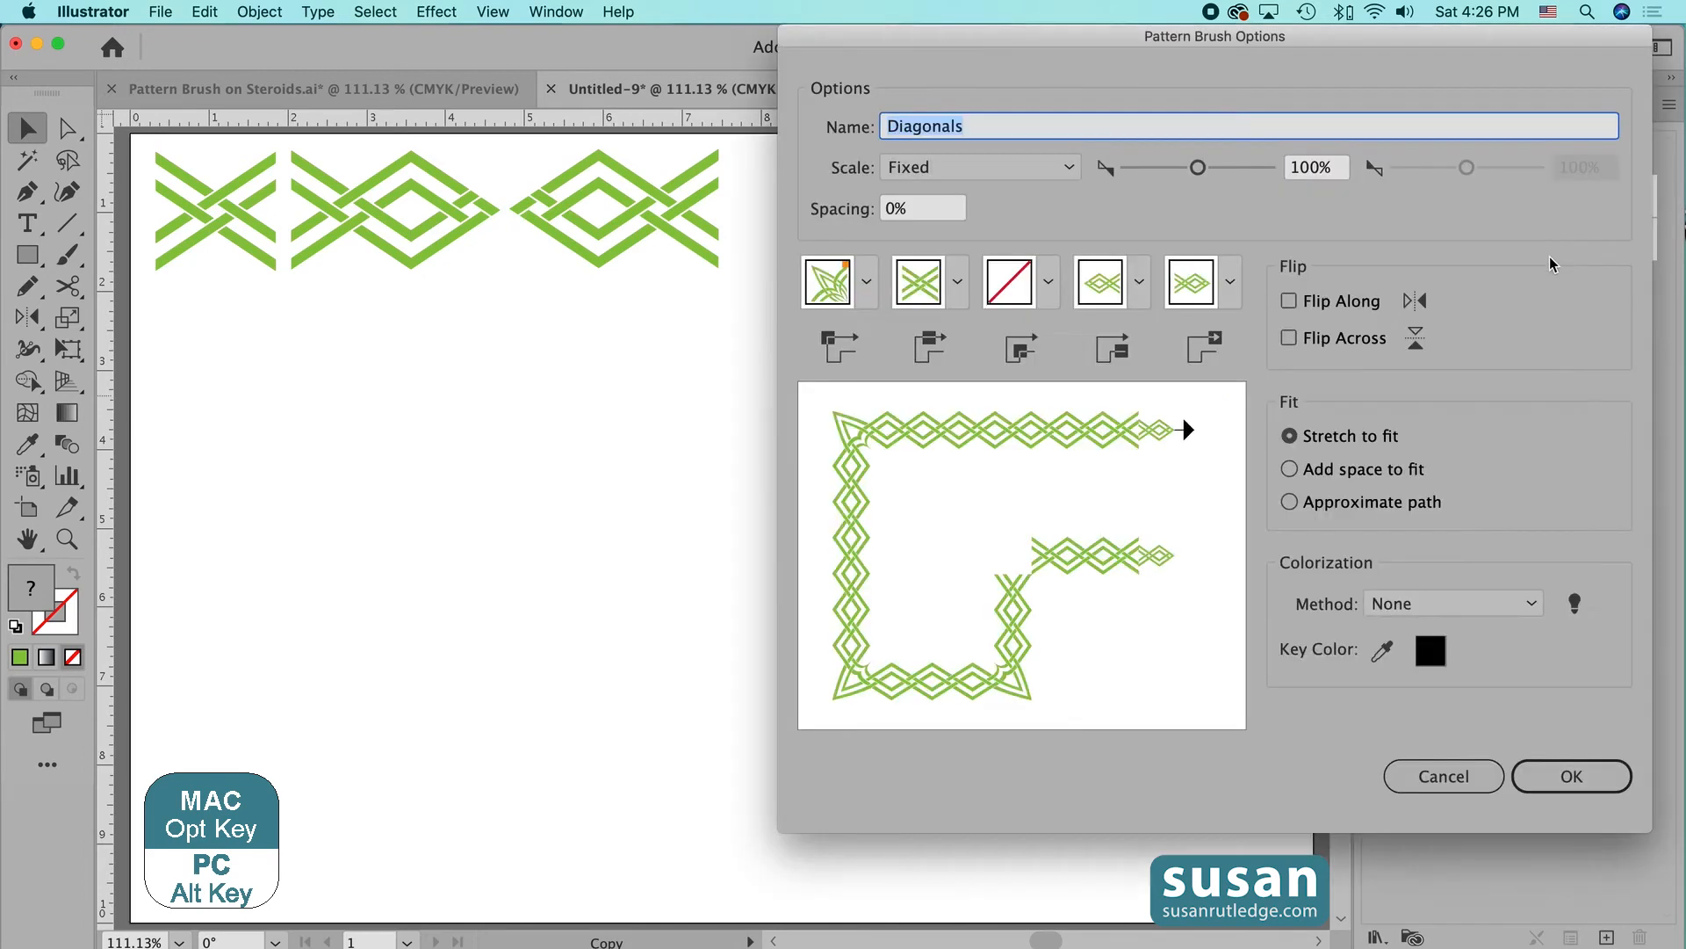
click(1553, 776)
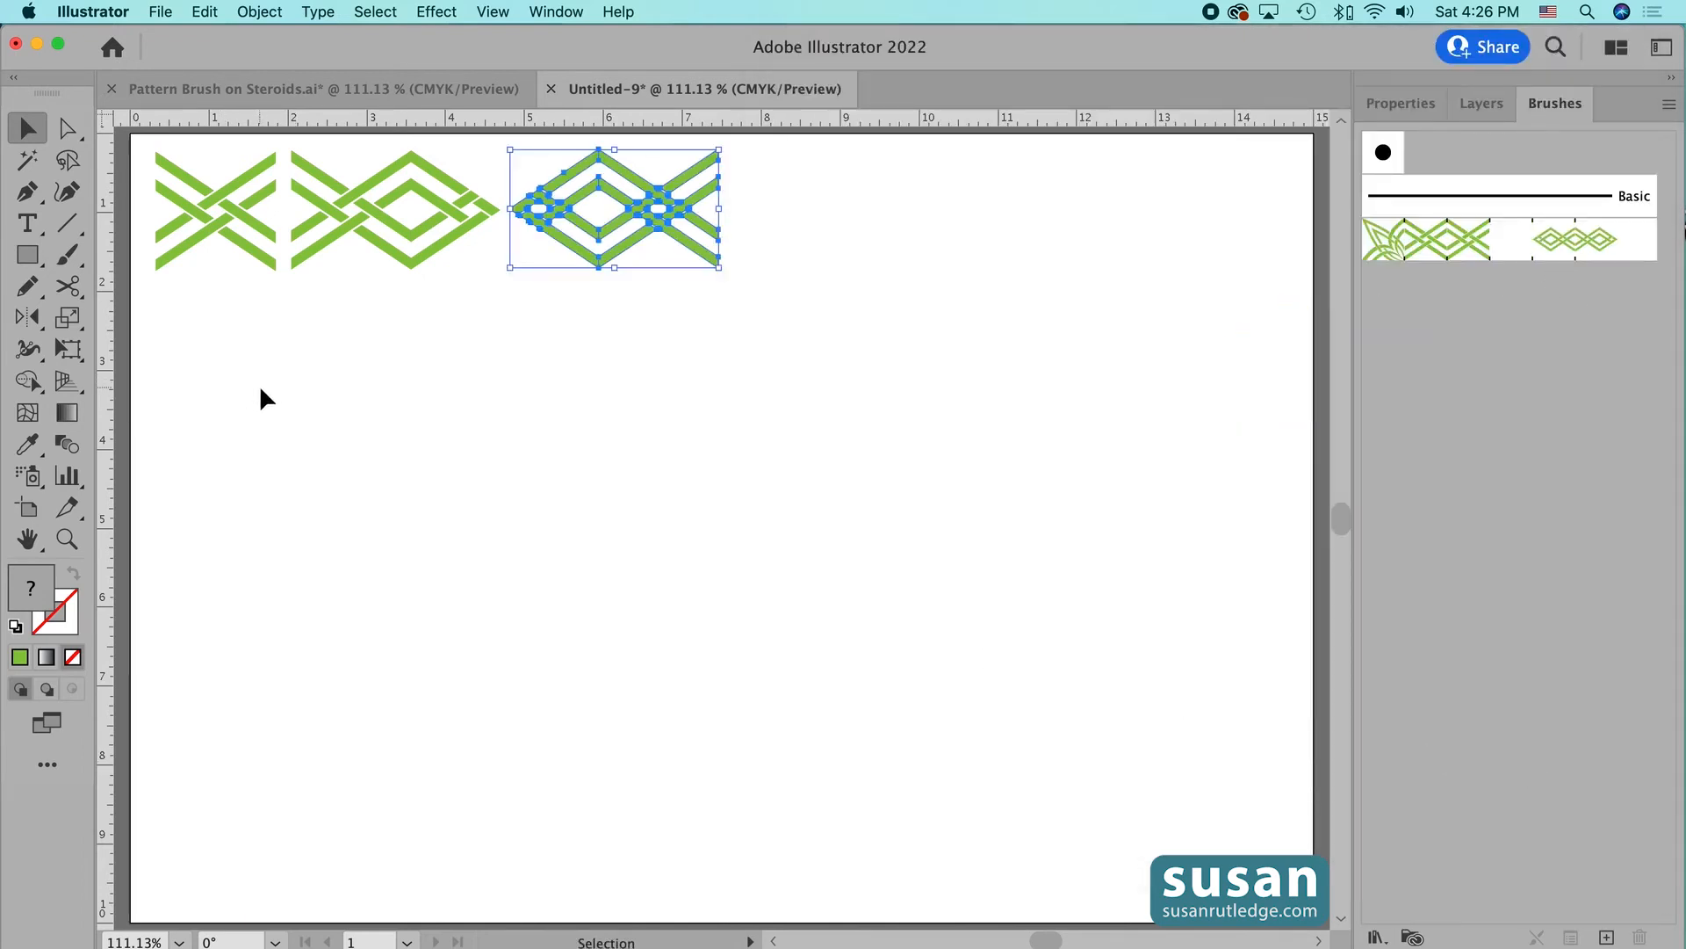
- Draw a horizontal line segment about 6.7 in long below the tiles and apply the Diagonals brush to it
key(backslash)
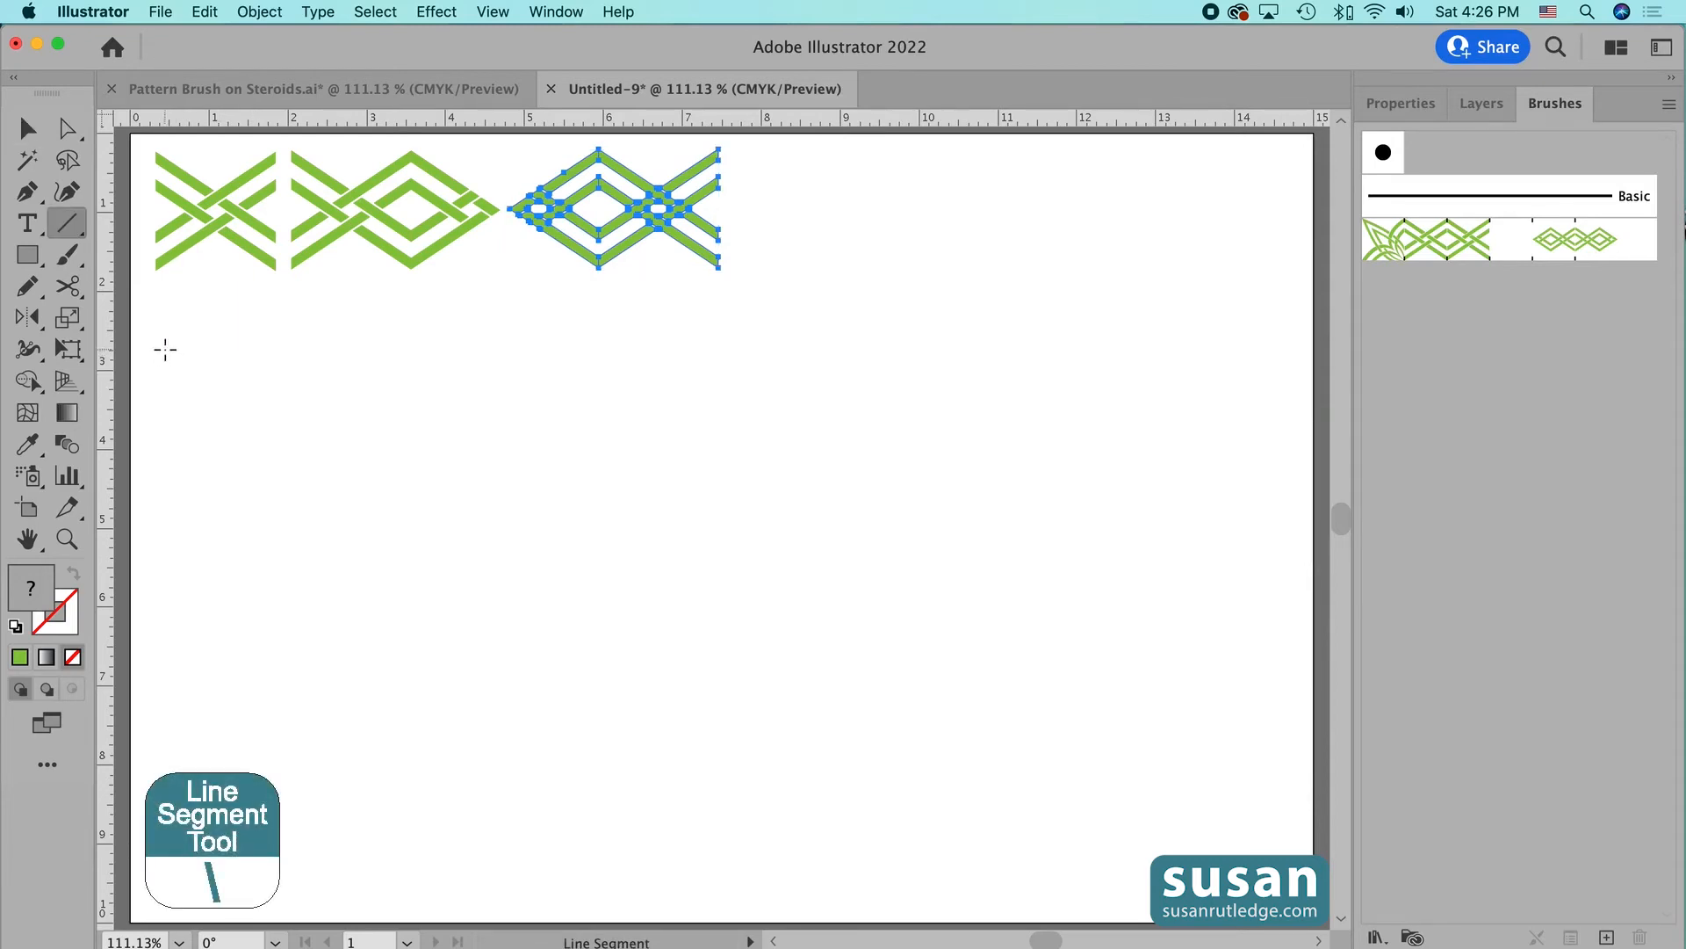
drag(161, 348, 692, 348)
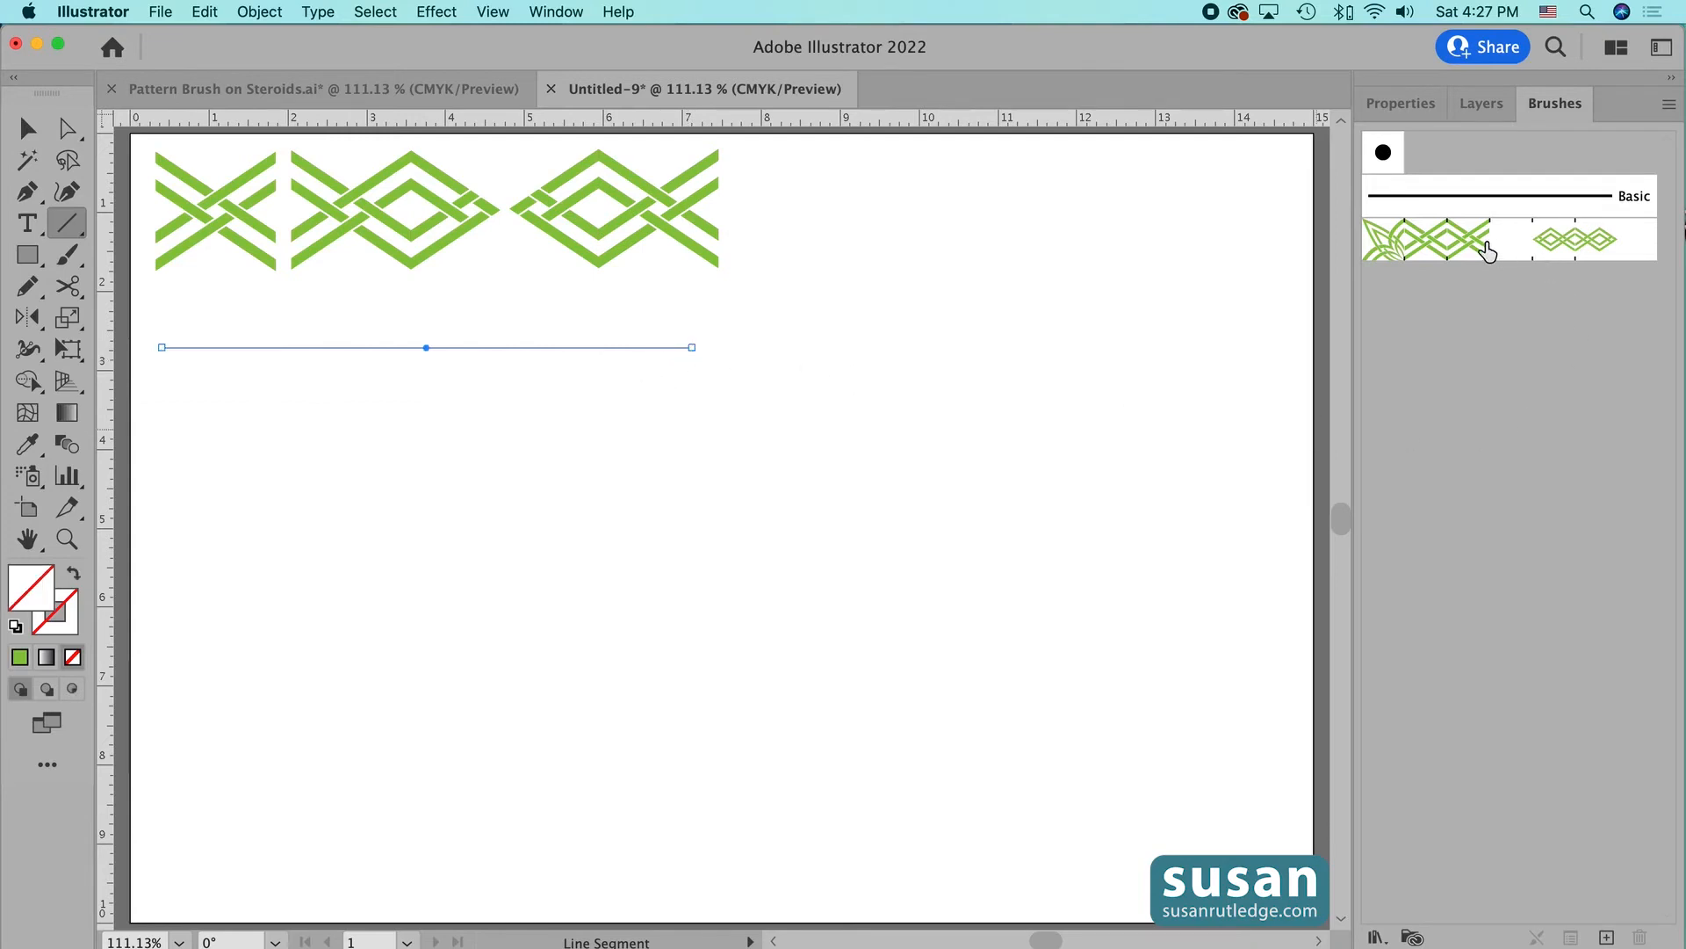
click(1451, 238)
key(v)
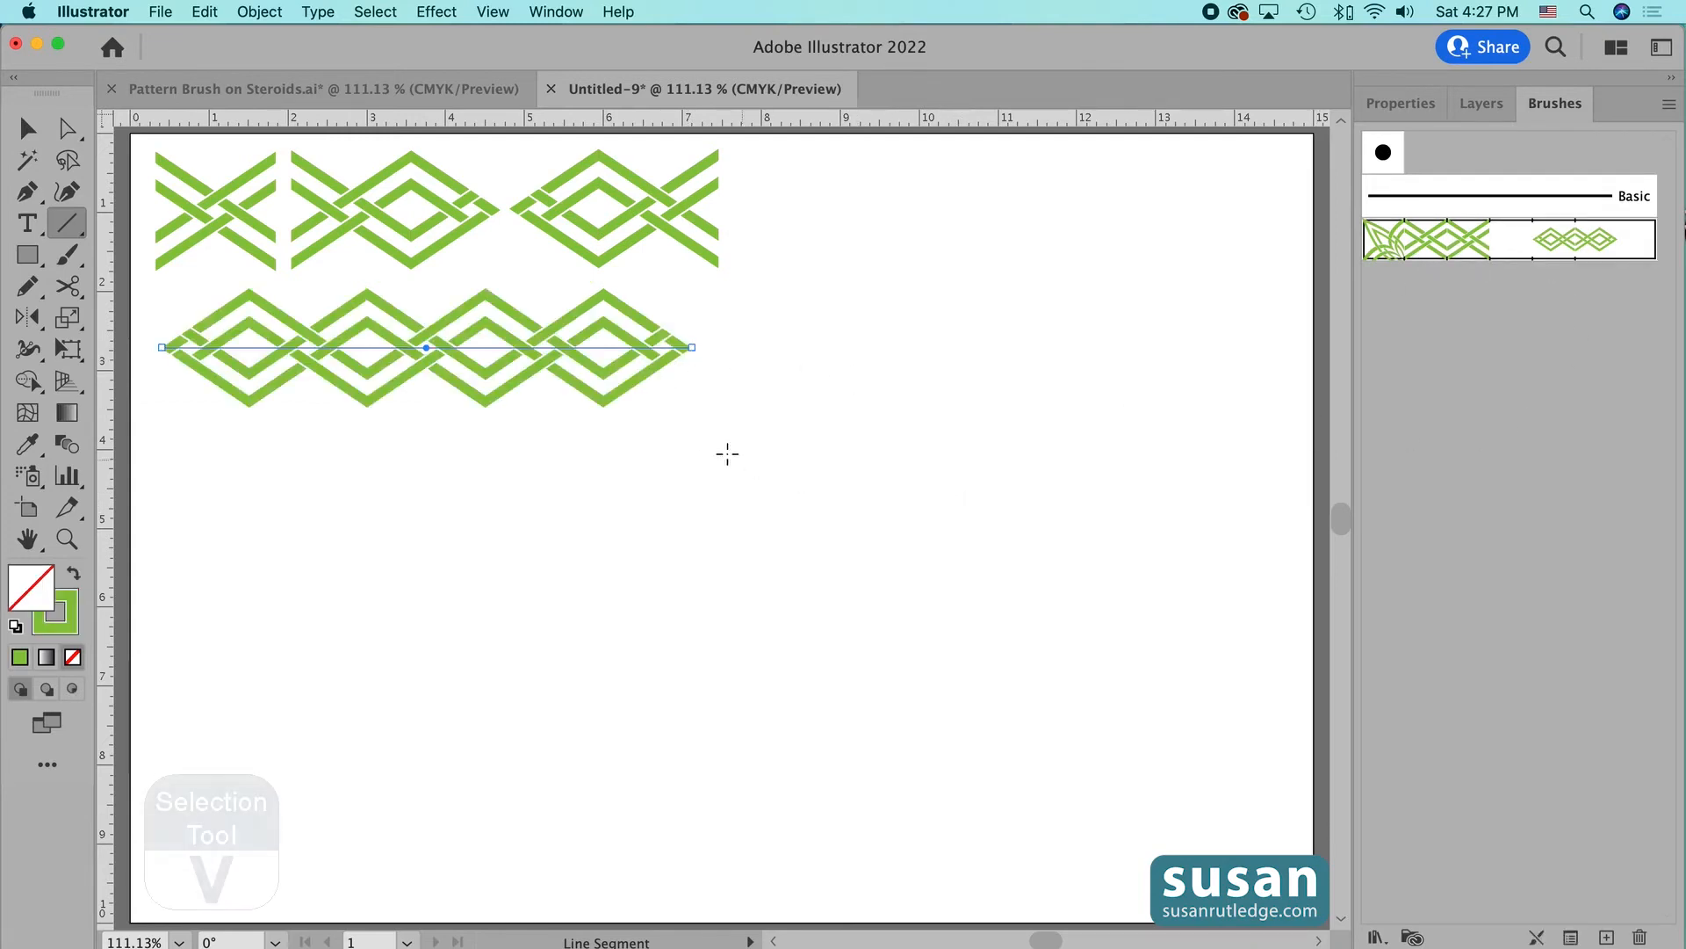
key(v)
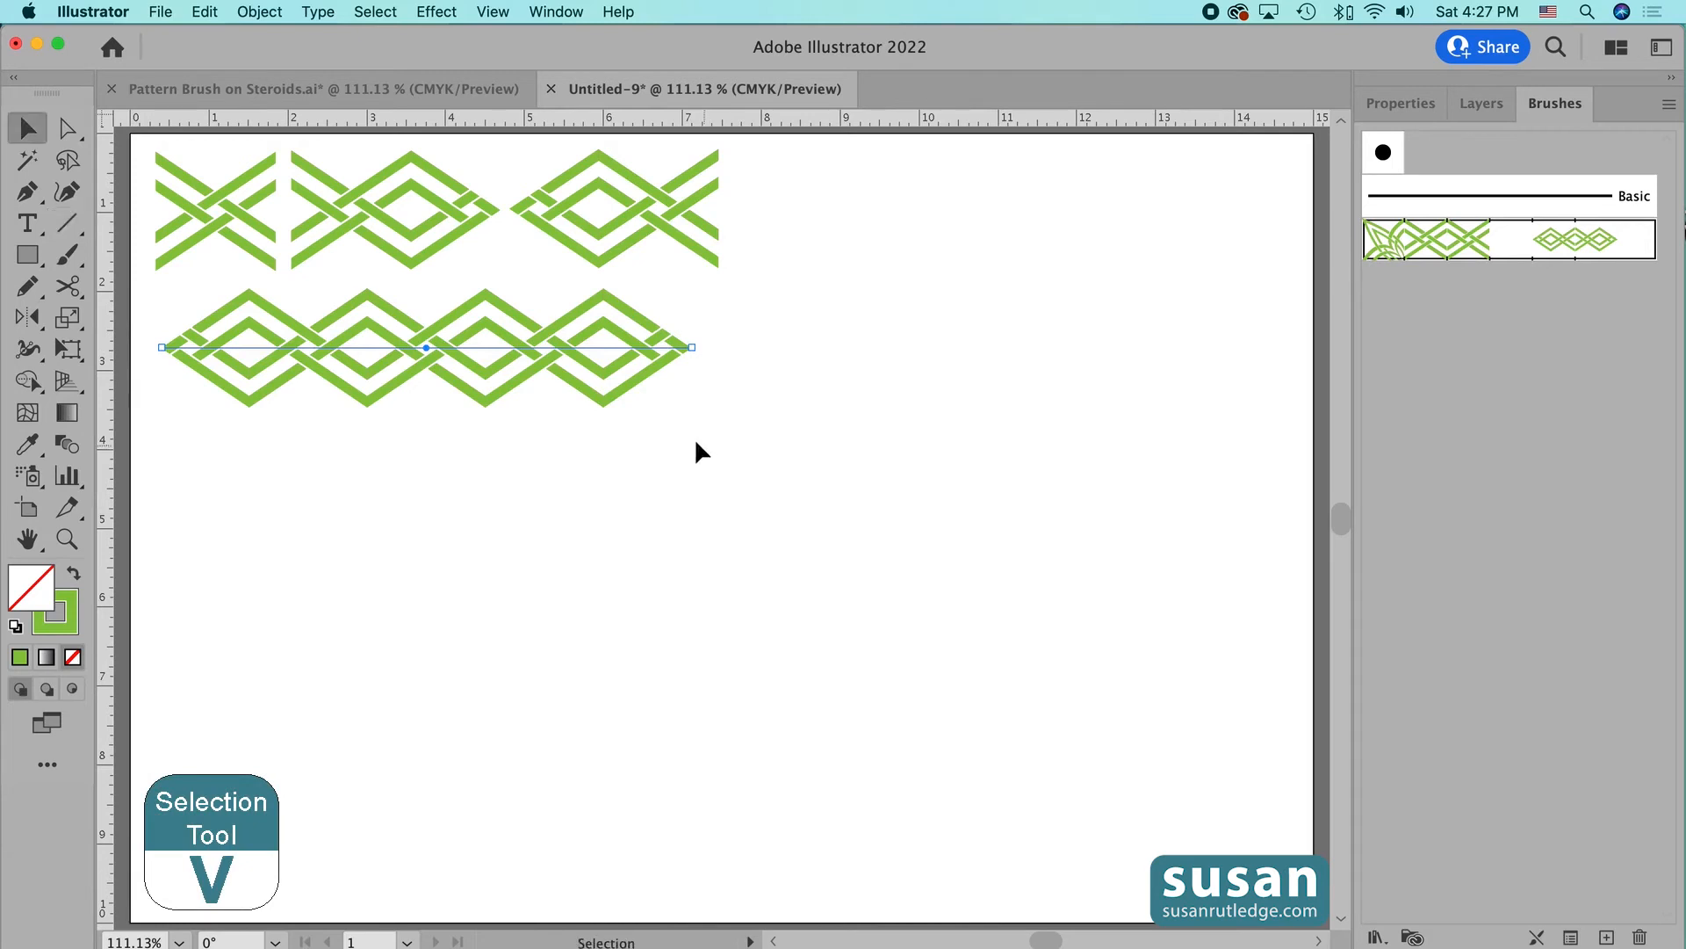
- Deselect the diamond band and create a circle 2.2 in wide and 2.2 in high on the empty artboard area below it
click(709, 409)
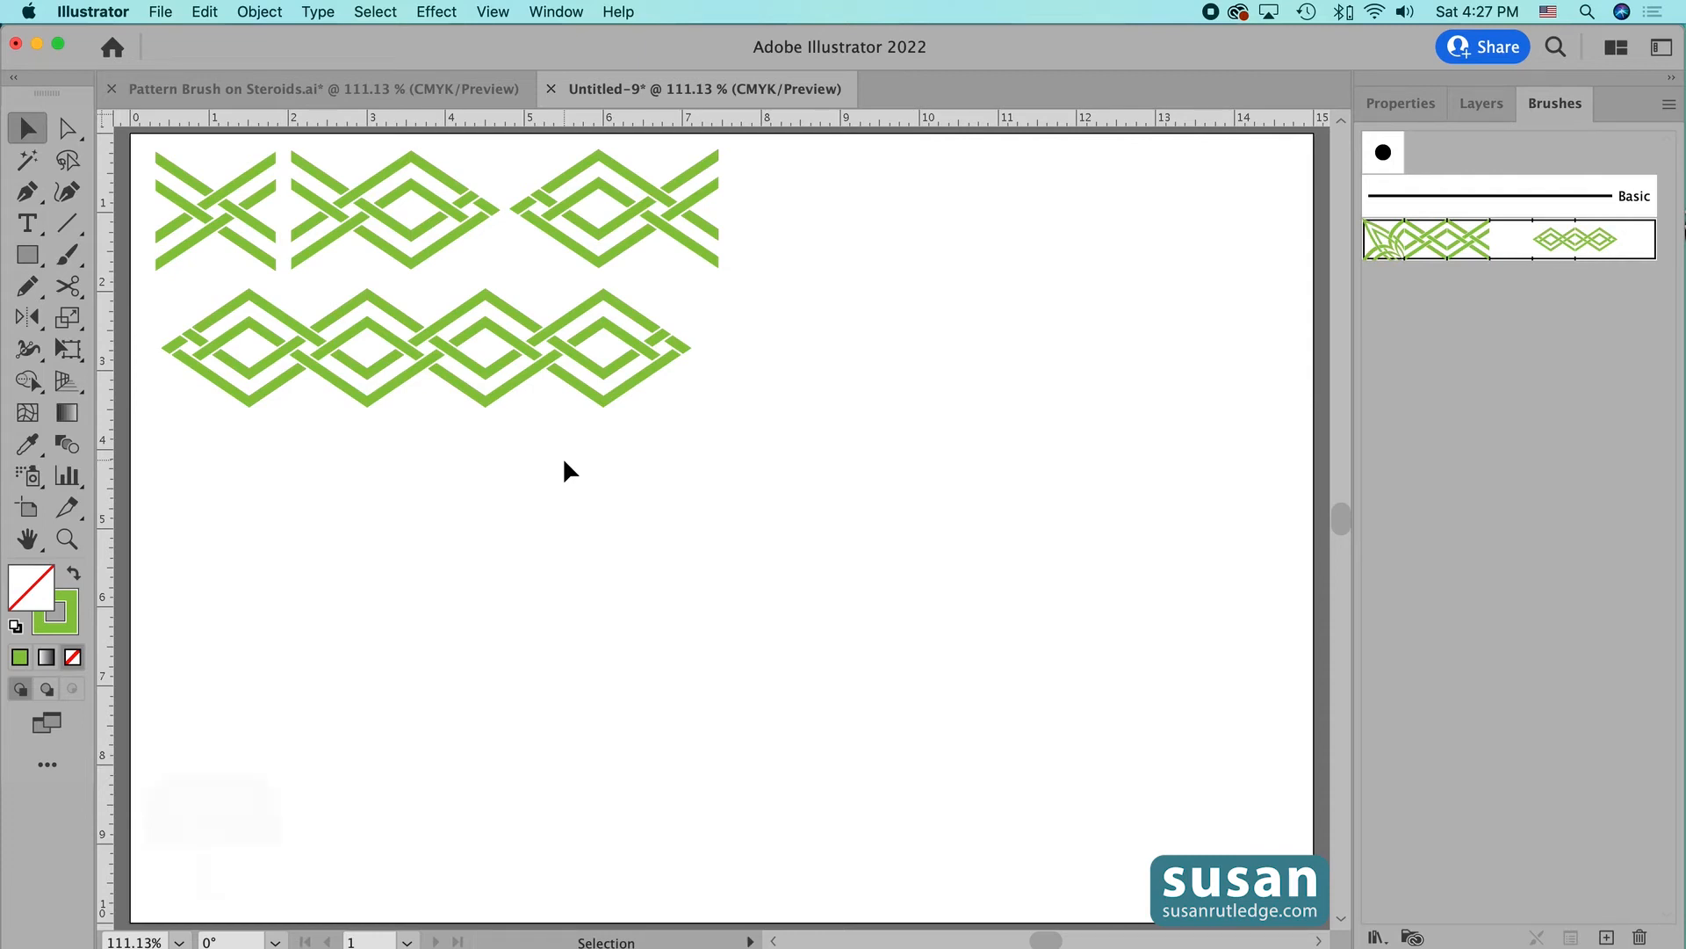
key(l)
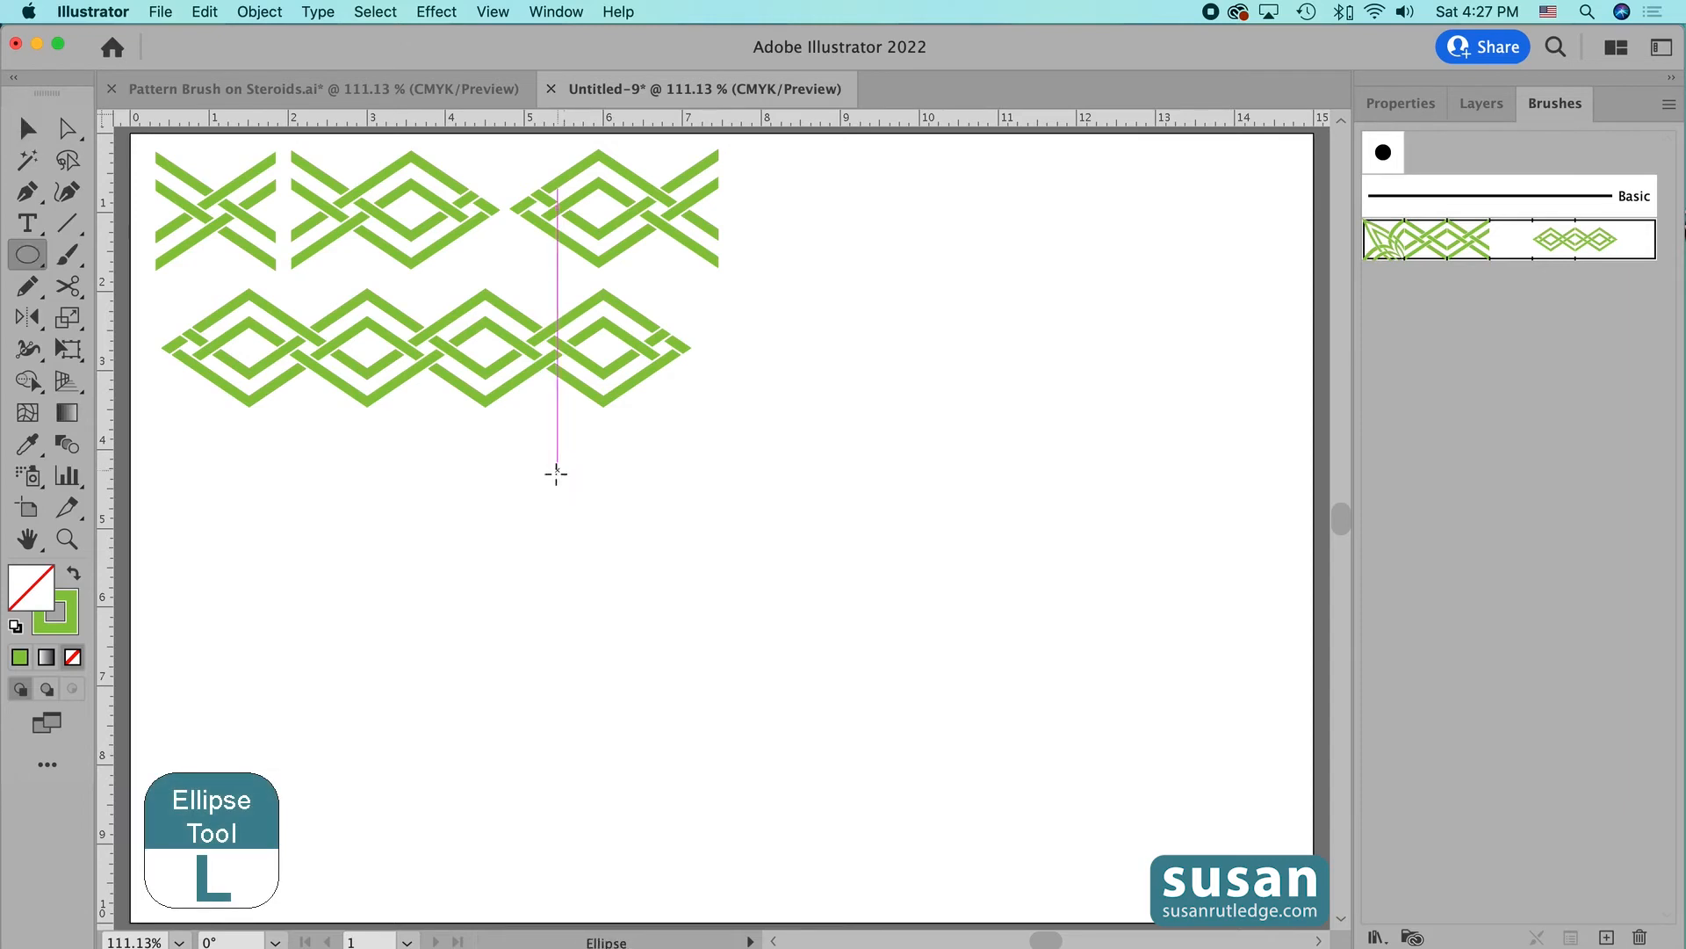
click(418, 623)
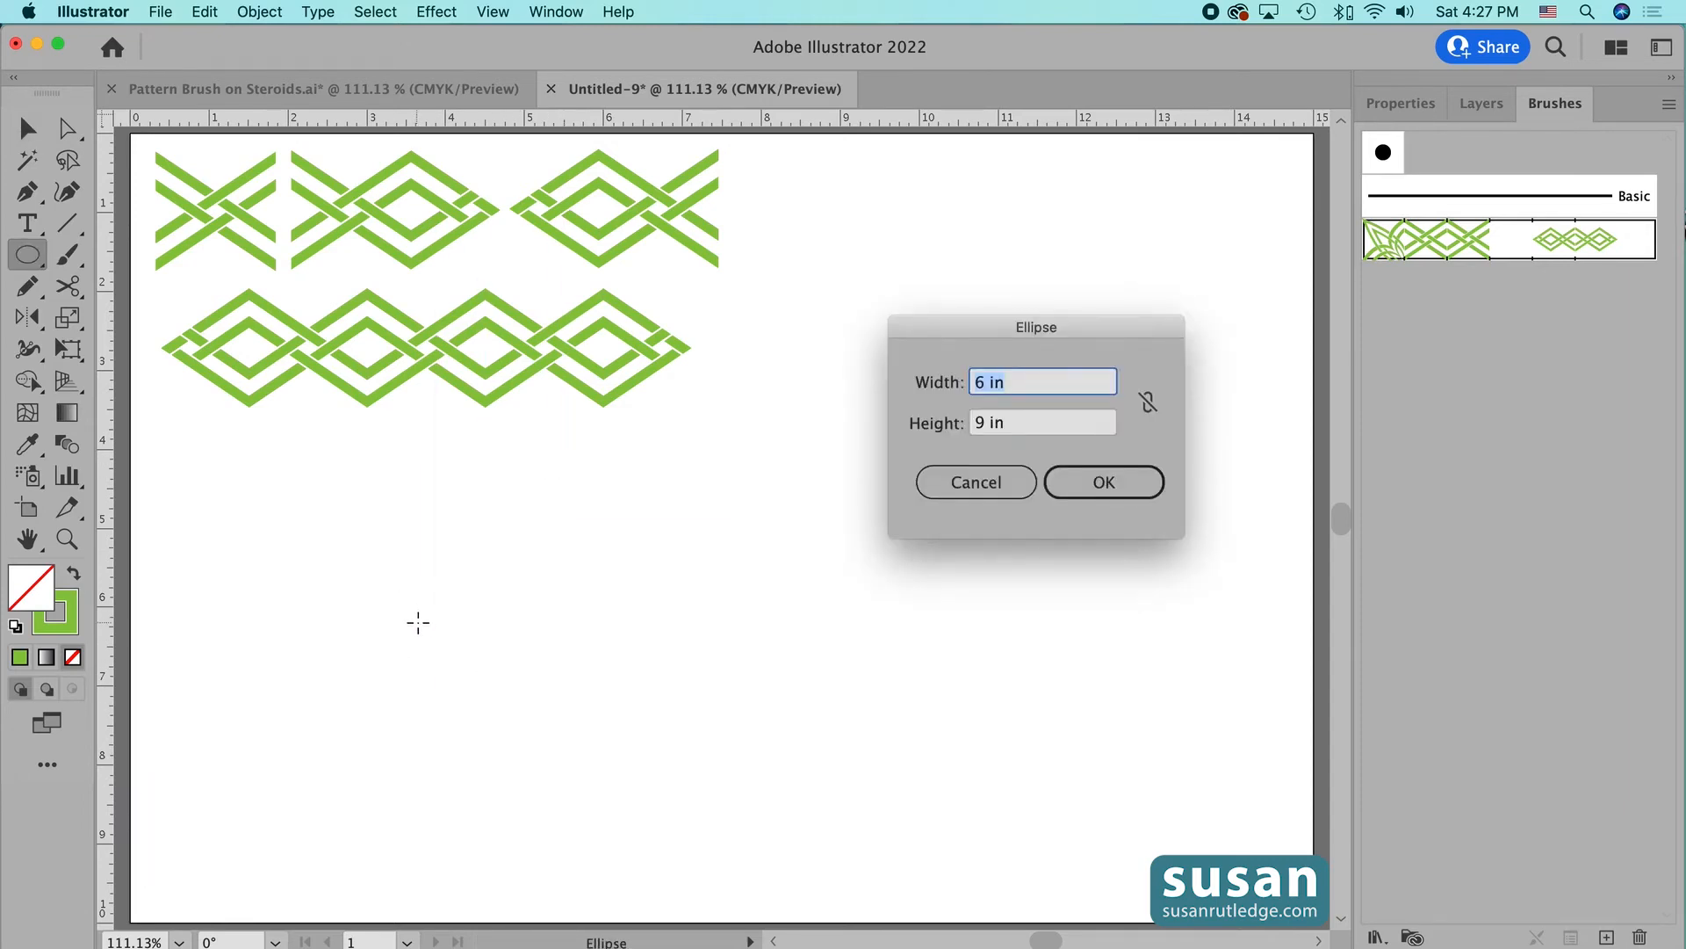
text(2.2)
key(Tab)
text(2.2)
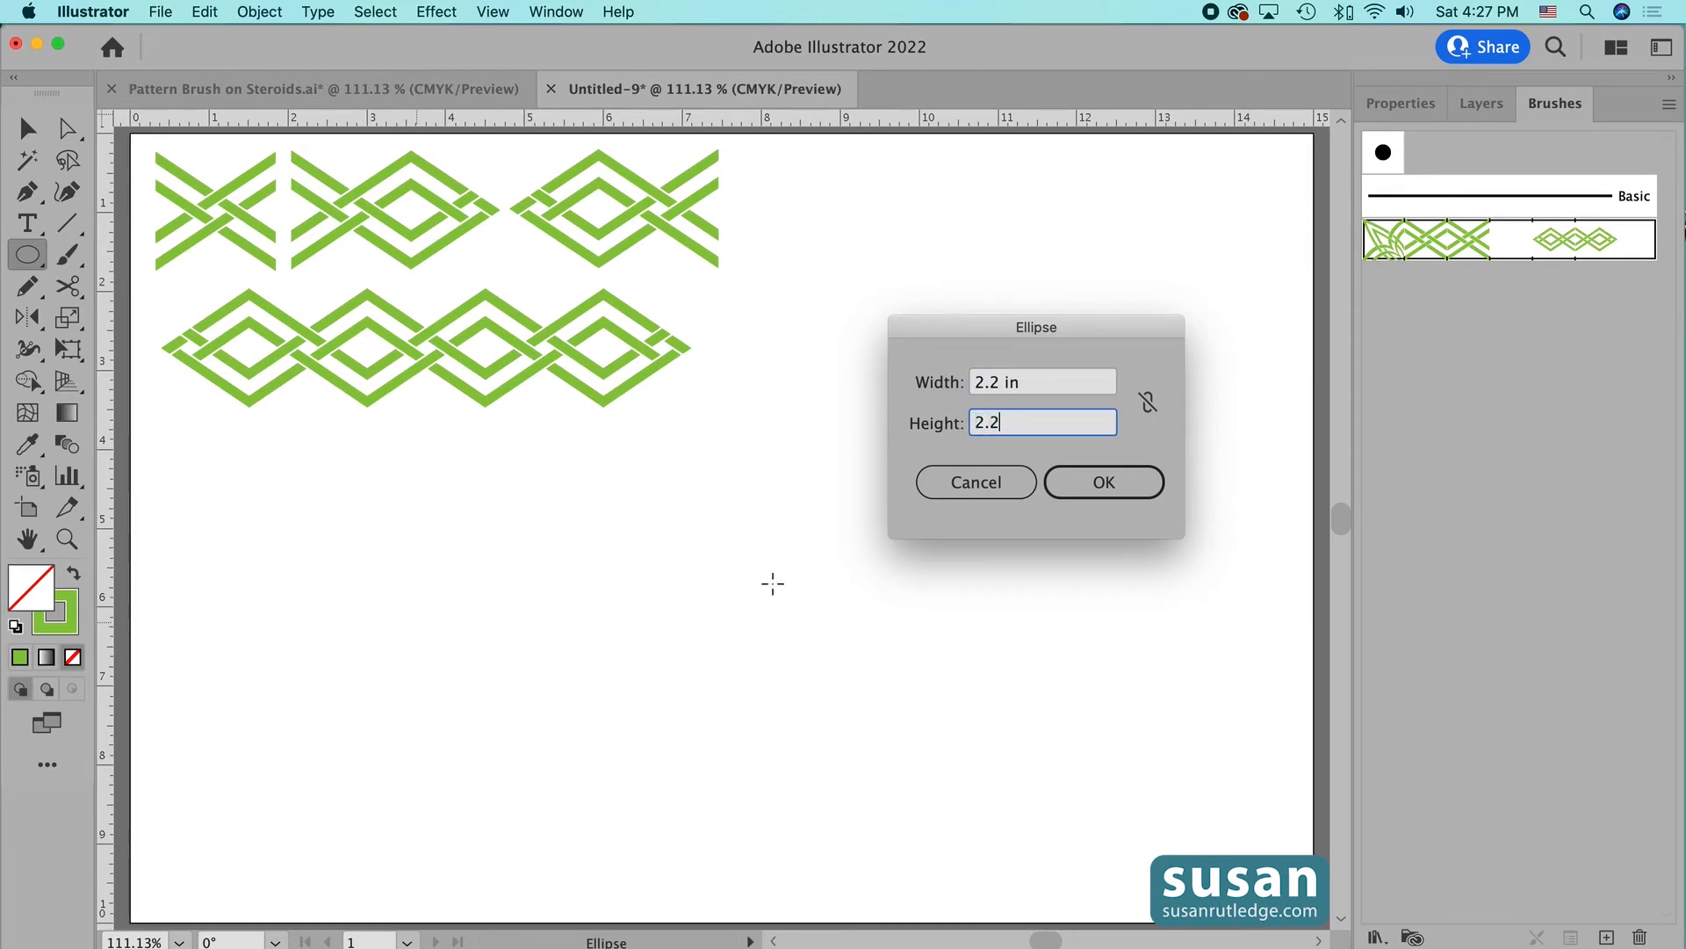
click(1118, 483)
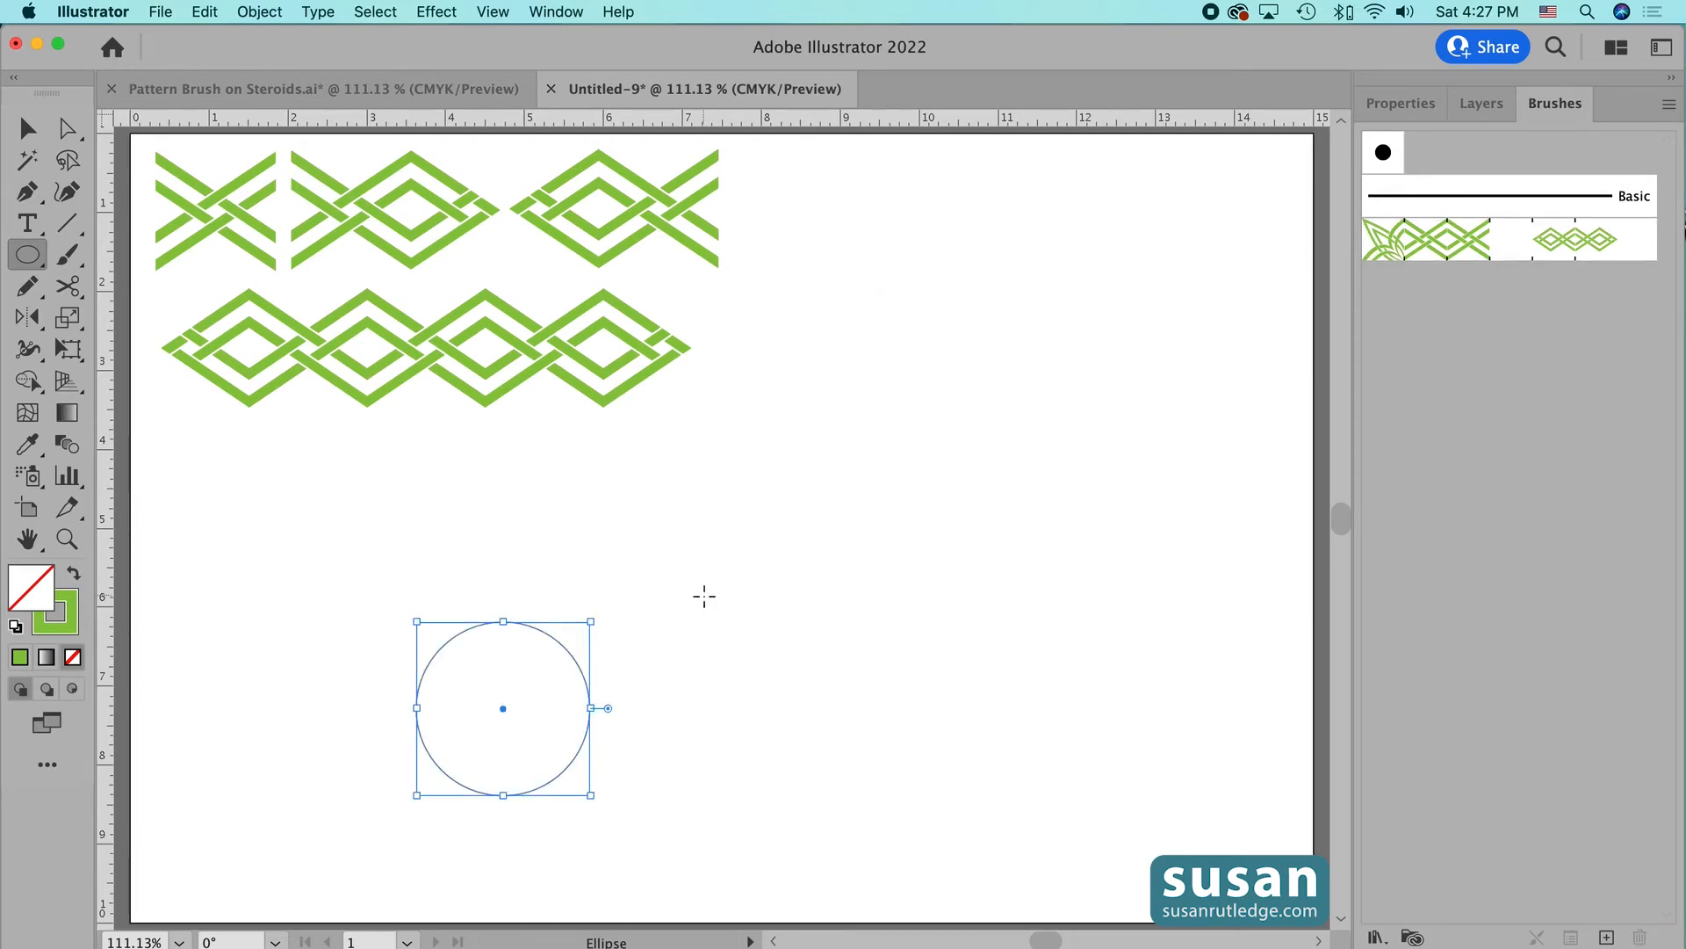
- Move the circle up to just below the diamond band and apply the Diagonals brush to it
key(v)
mouse_move(531, 623)
mouse_down()
mouse_move(467, 575)
mouse_move(430, 490)
mouse_up()
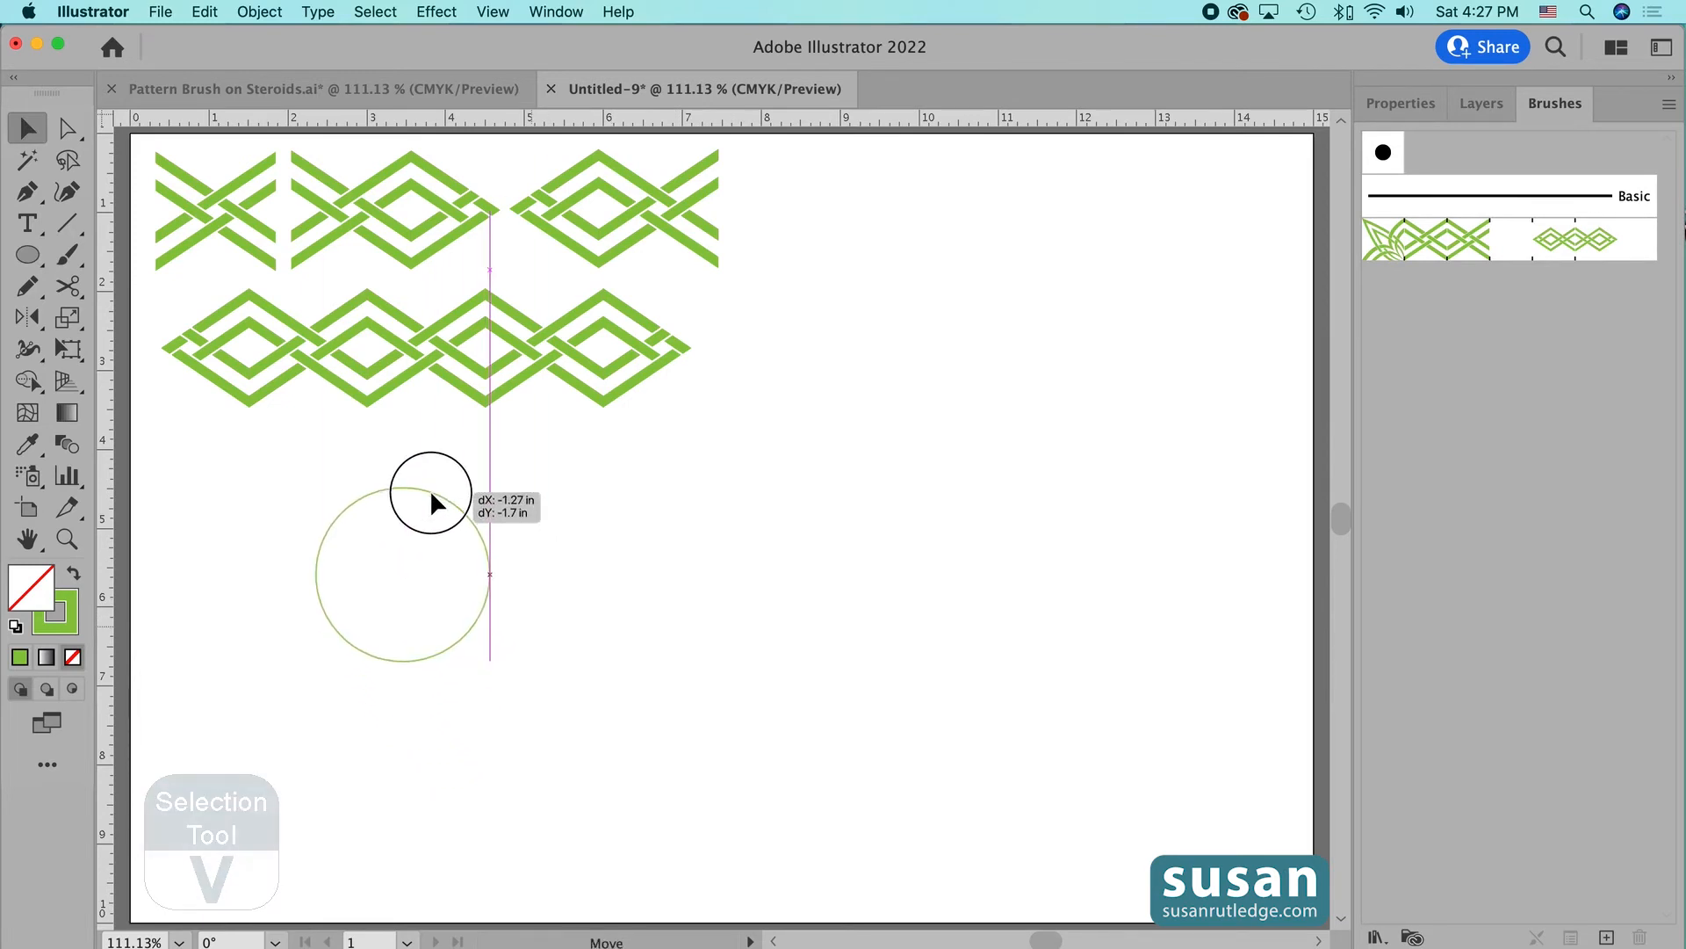
click(1434, 246)
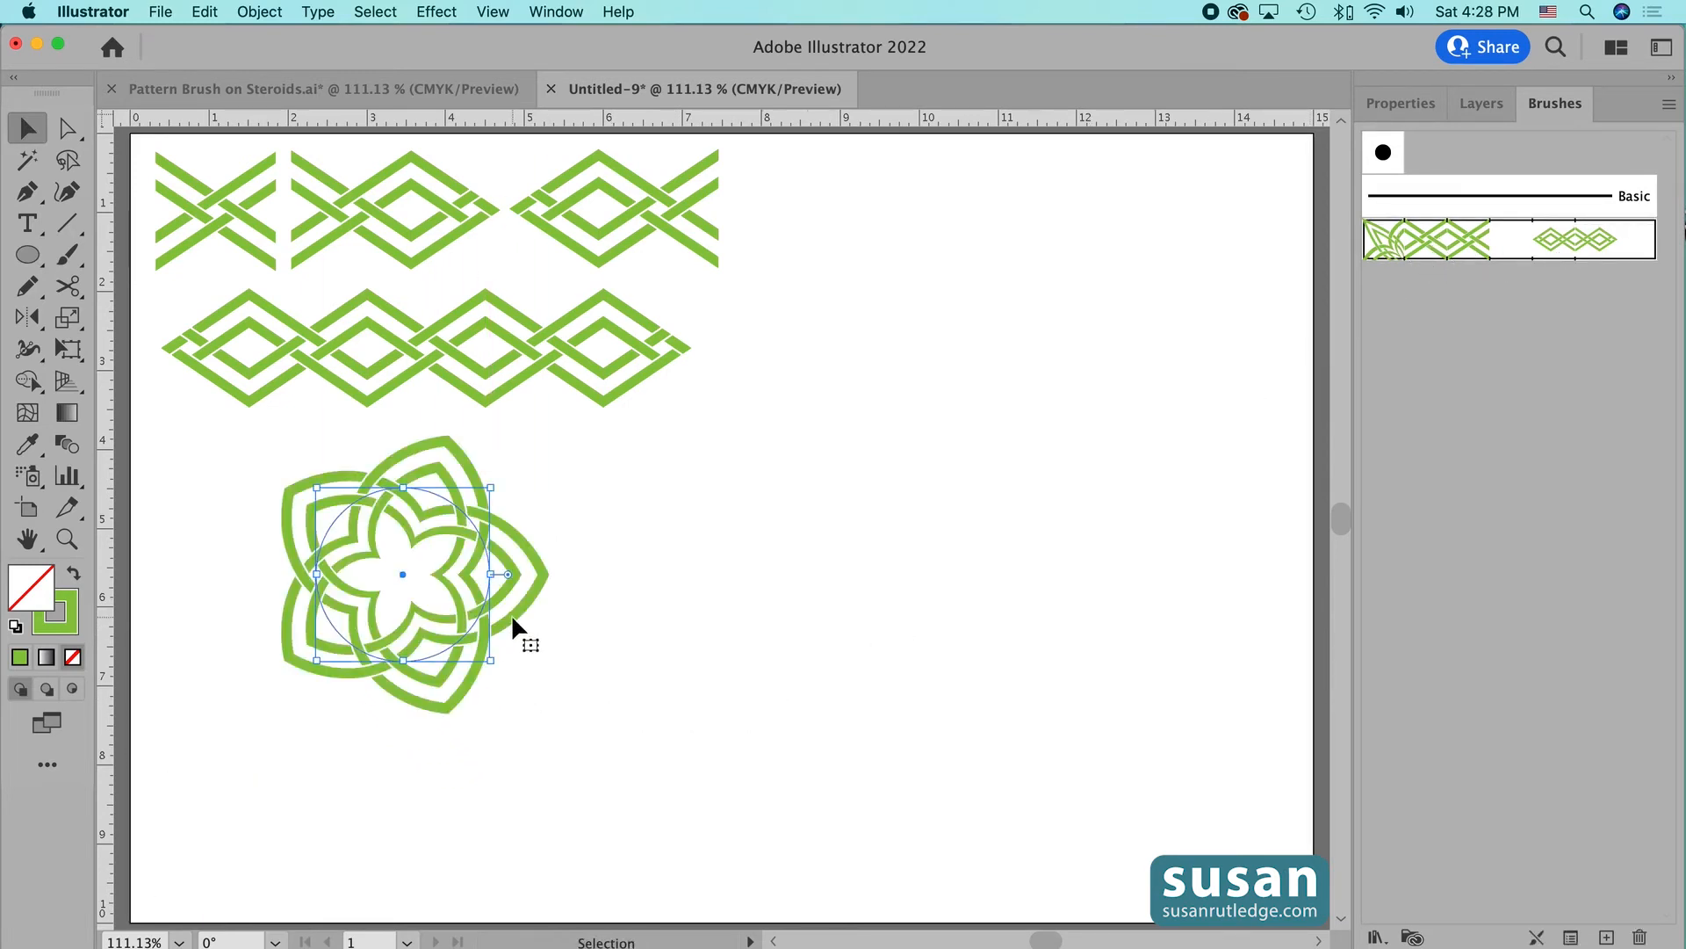
drag(511, 614, 520, 600)
click(688, 683)
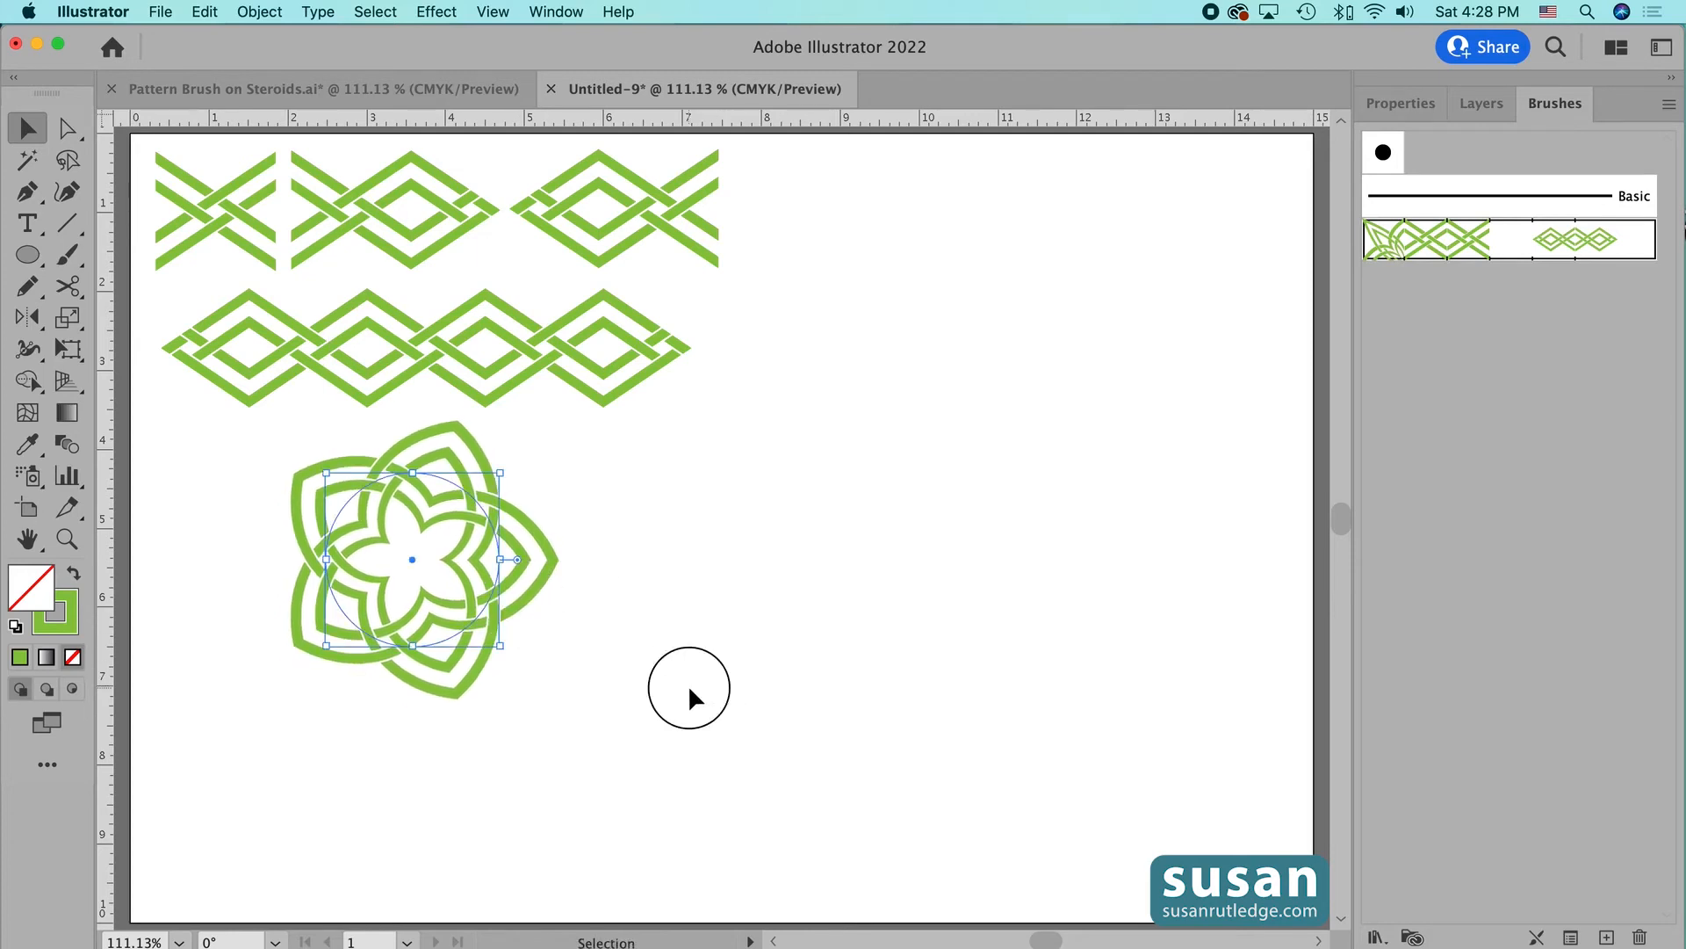
- Rotate the brushed circle about its center until one petal points straight up
click(483, 669)
key(r)
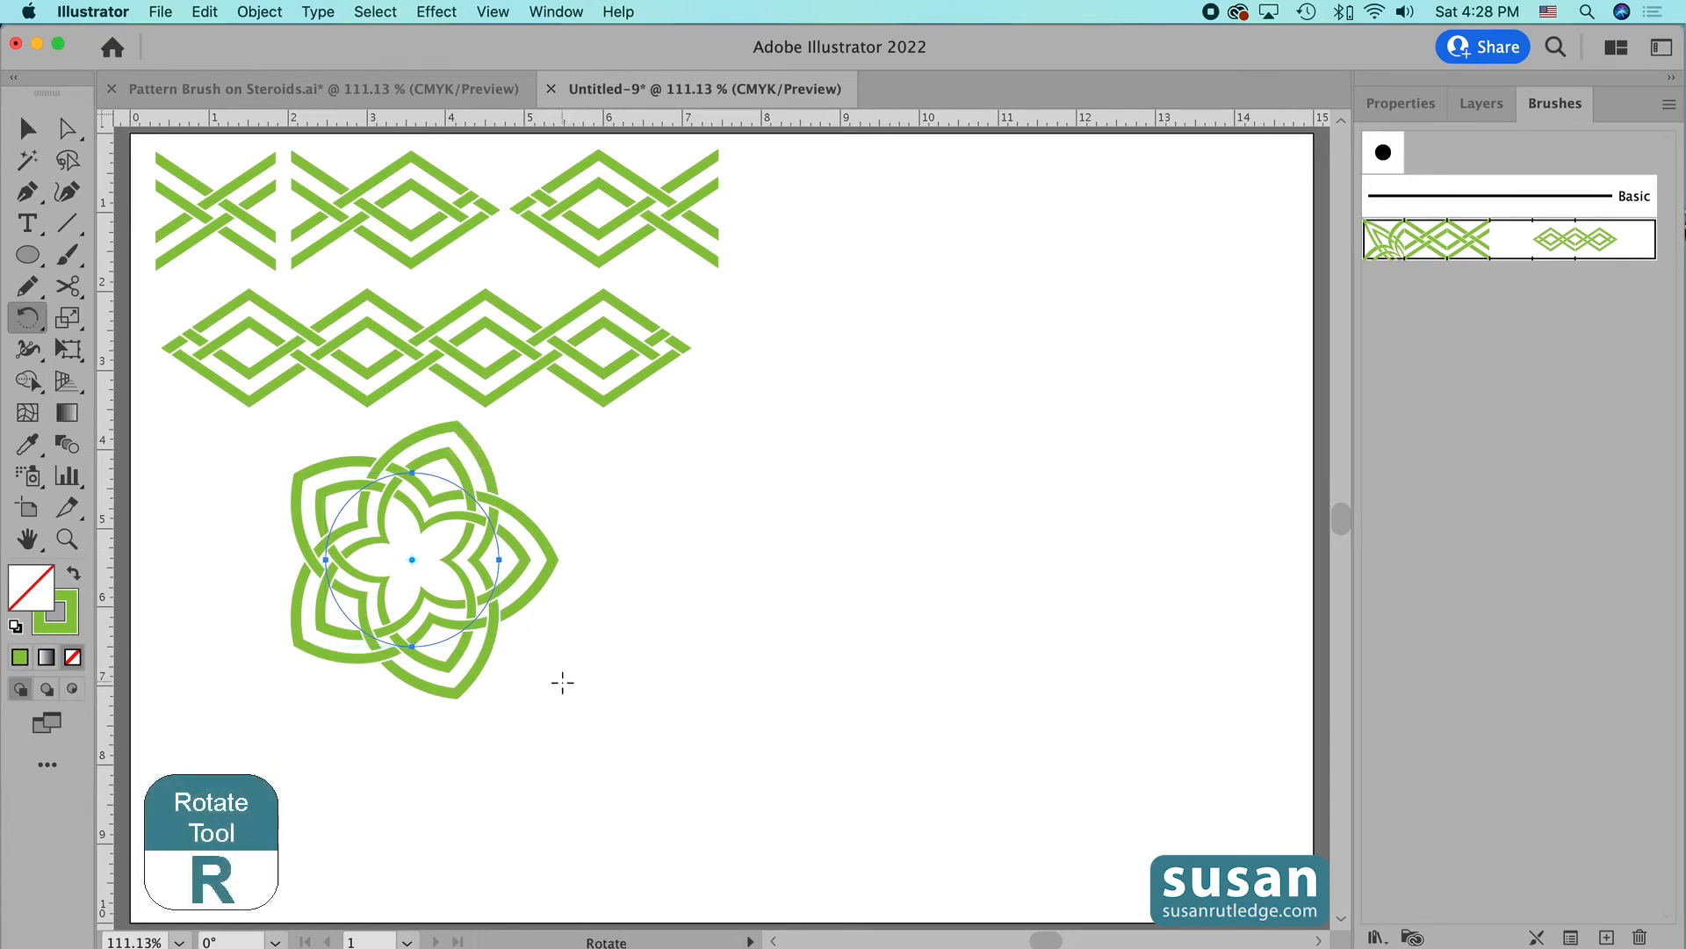
drag(486, 651, 484, 626)
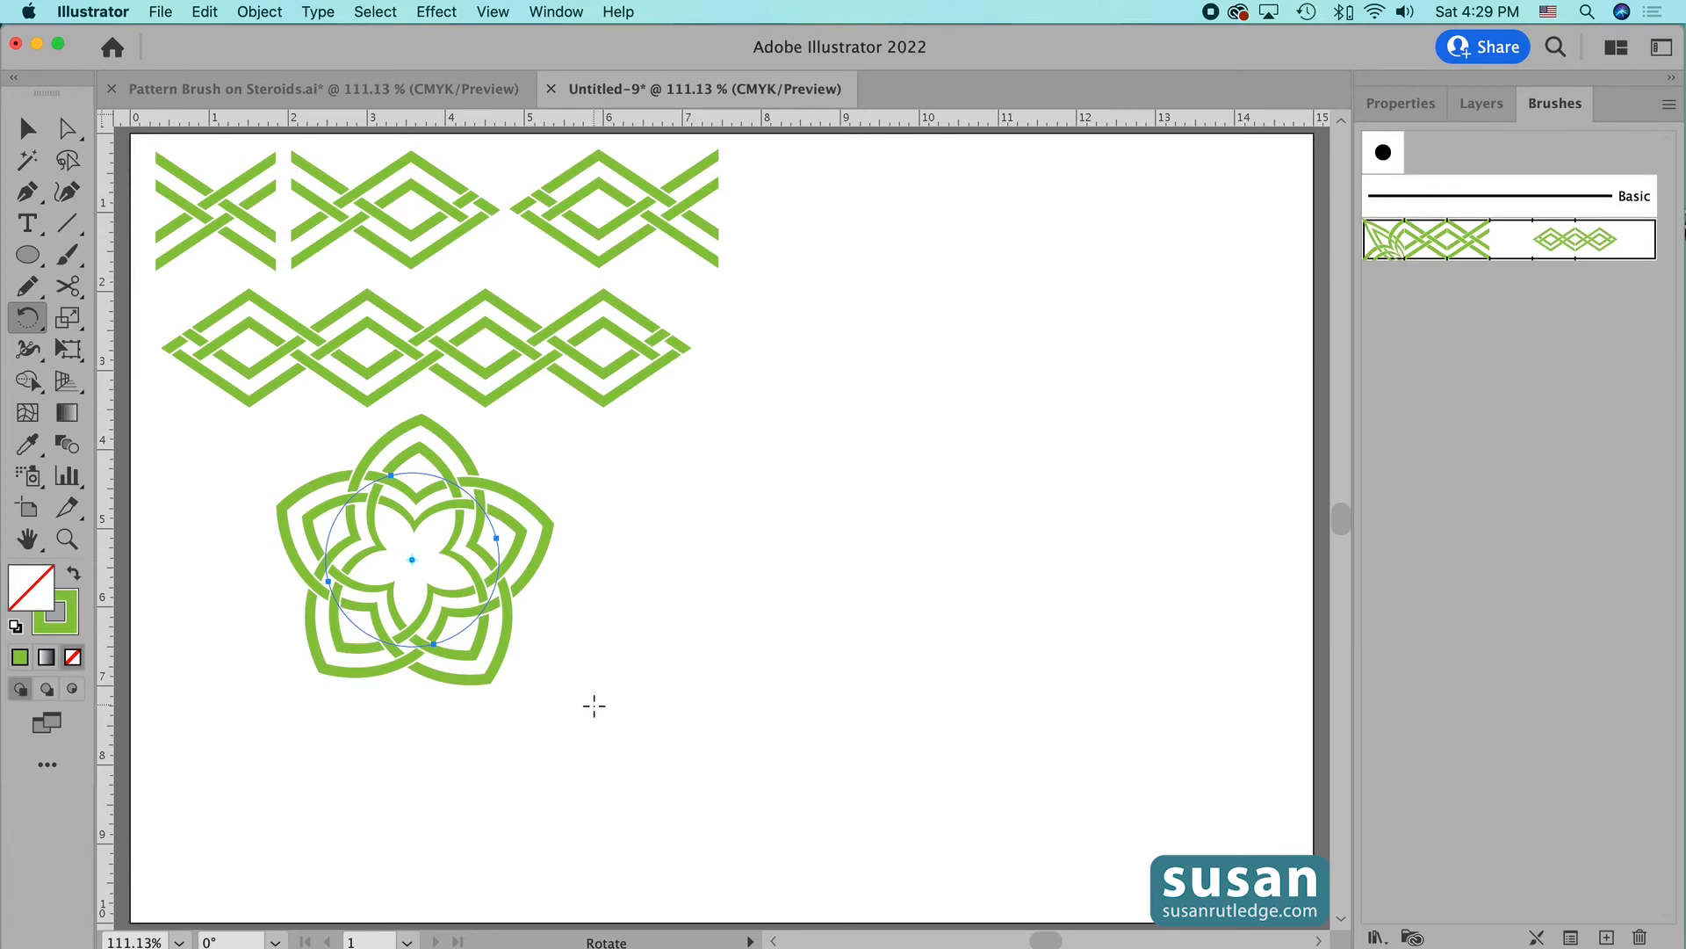
key(v)
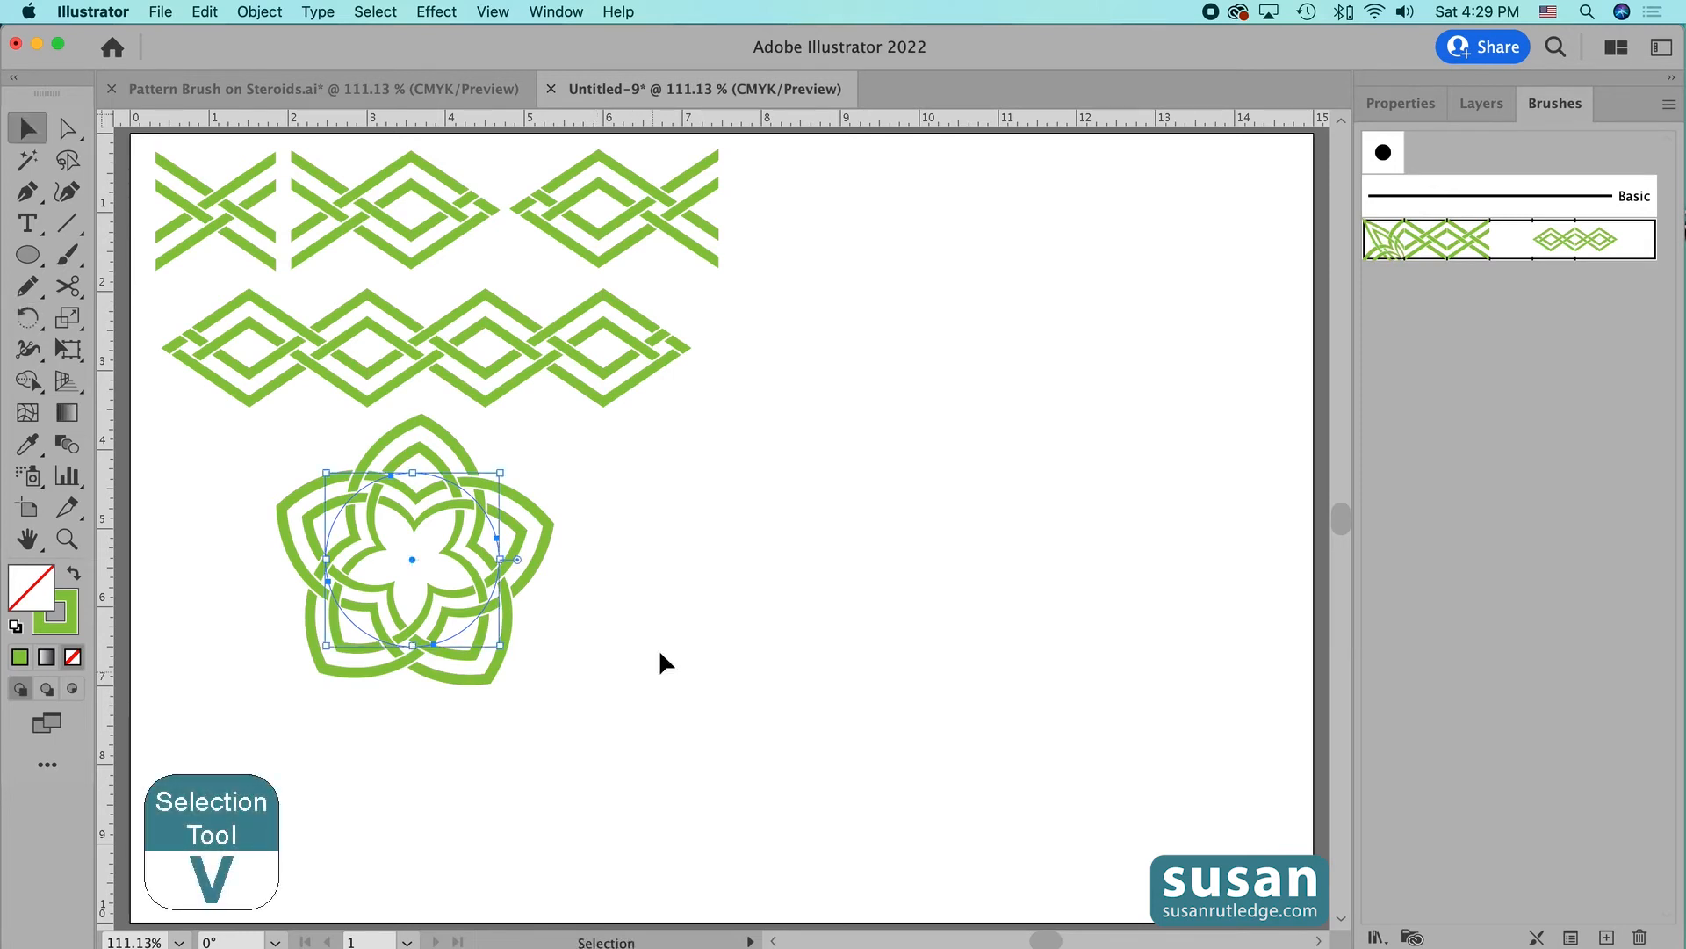
- Recolor the horizontal diamond band dark blue with Recolor Artwork, then deselect it
drag(198, 306, 636, 397)
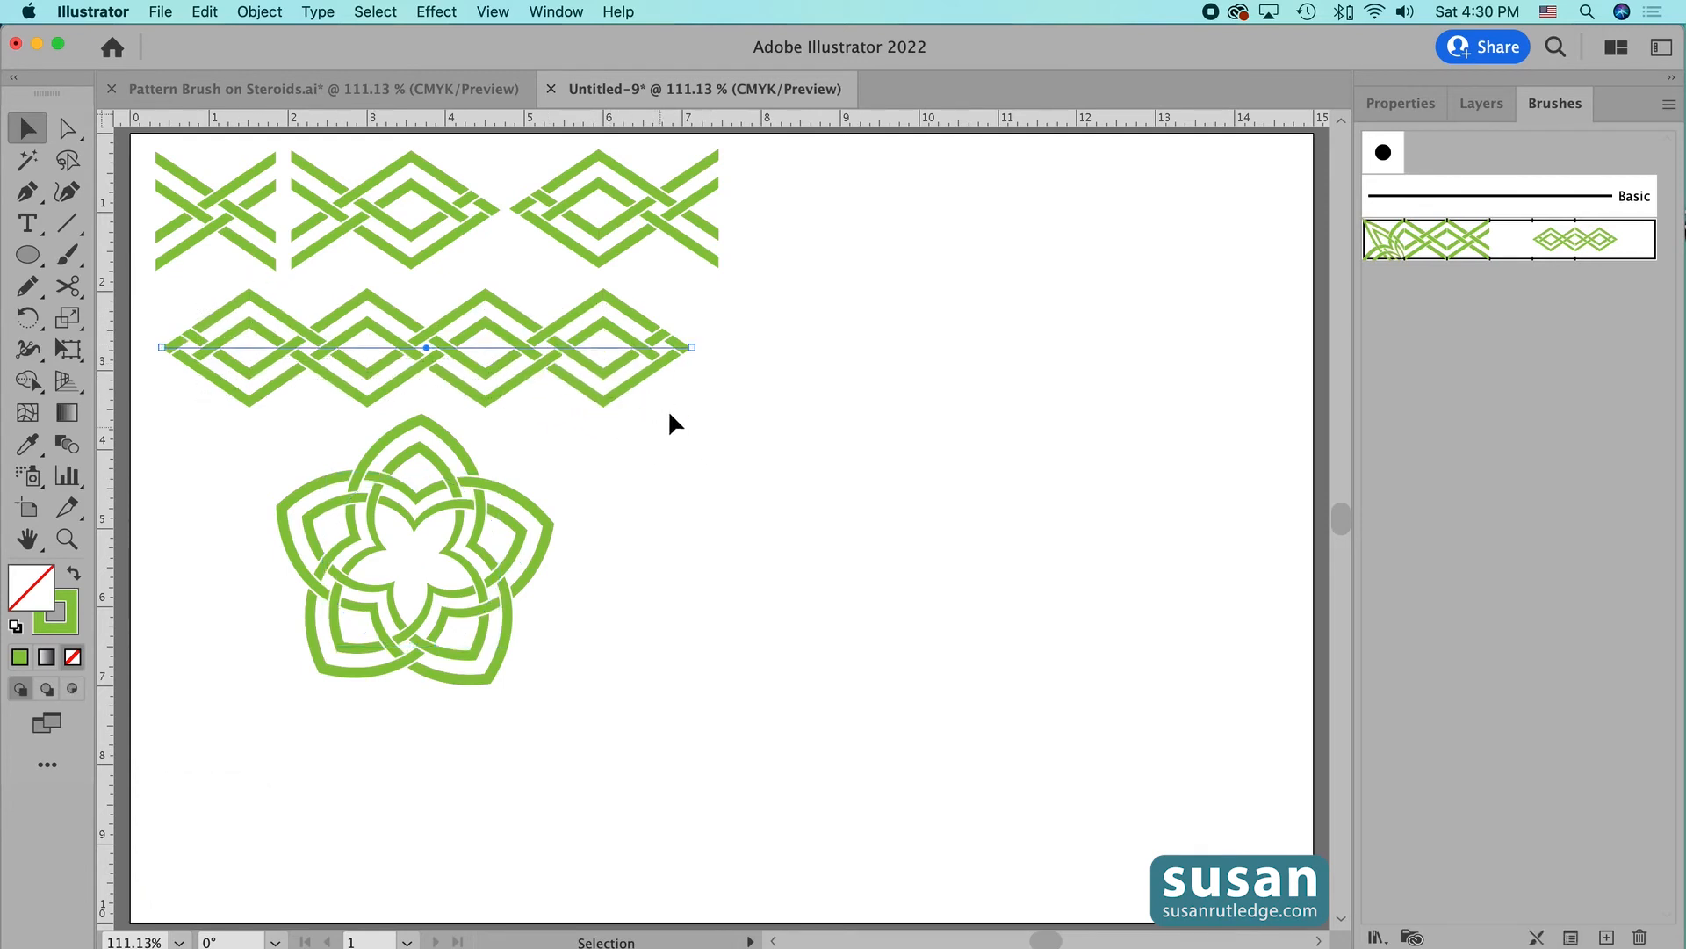
click(204, 11)
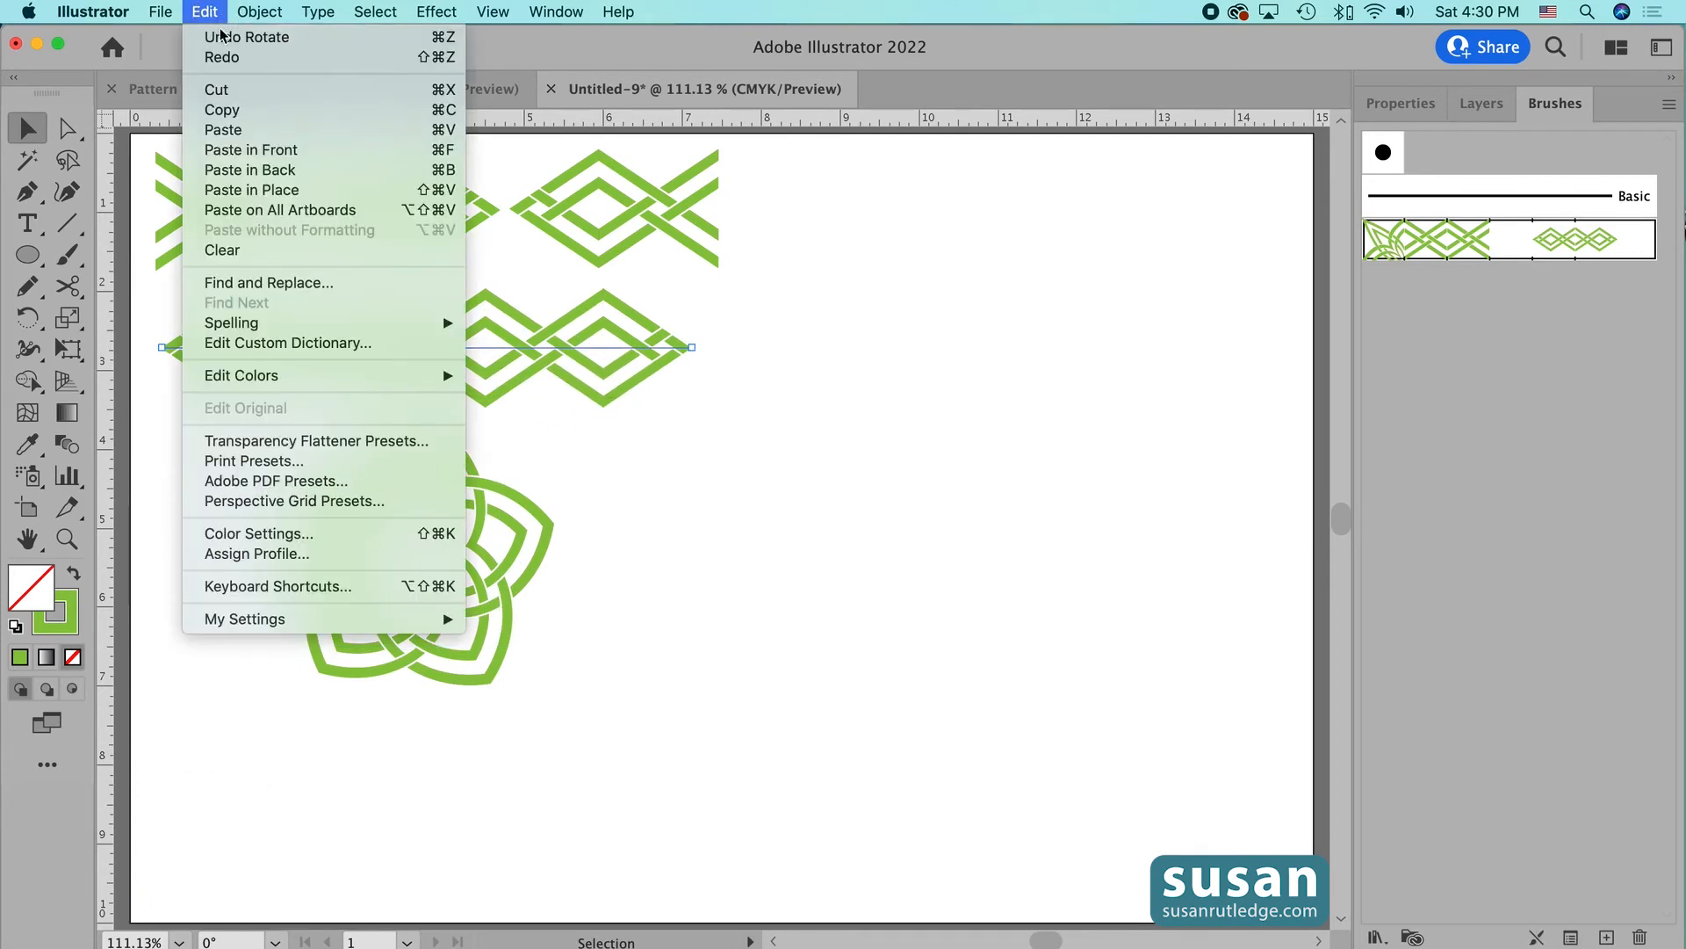
mouse_move(374, 377)
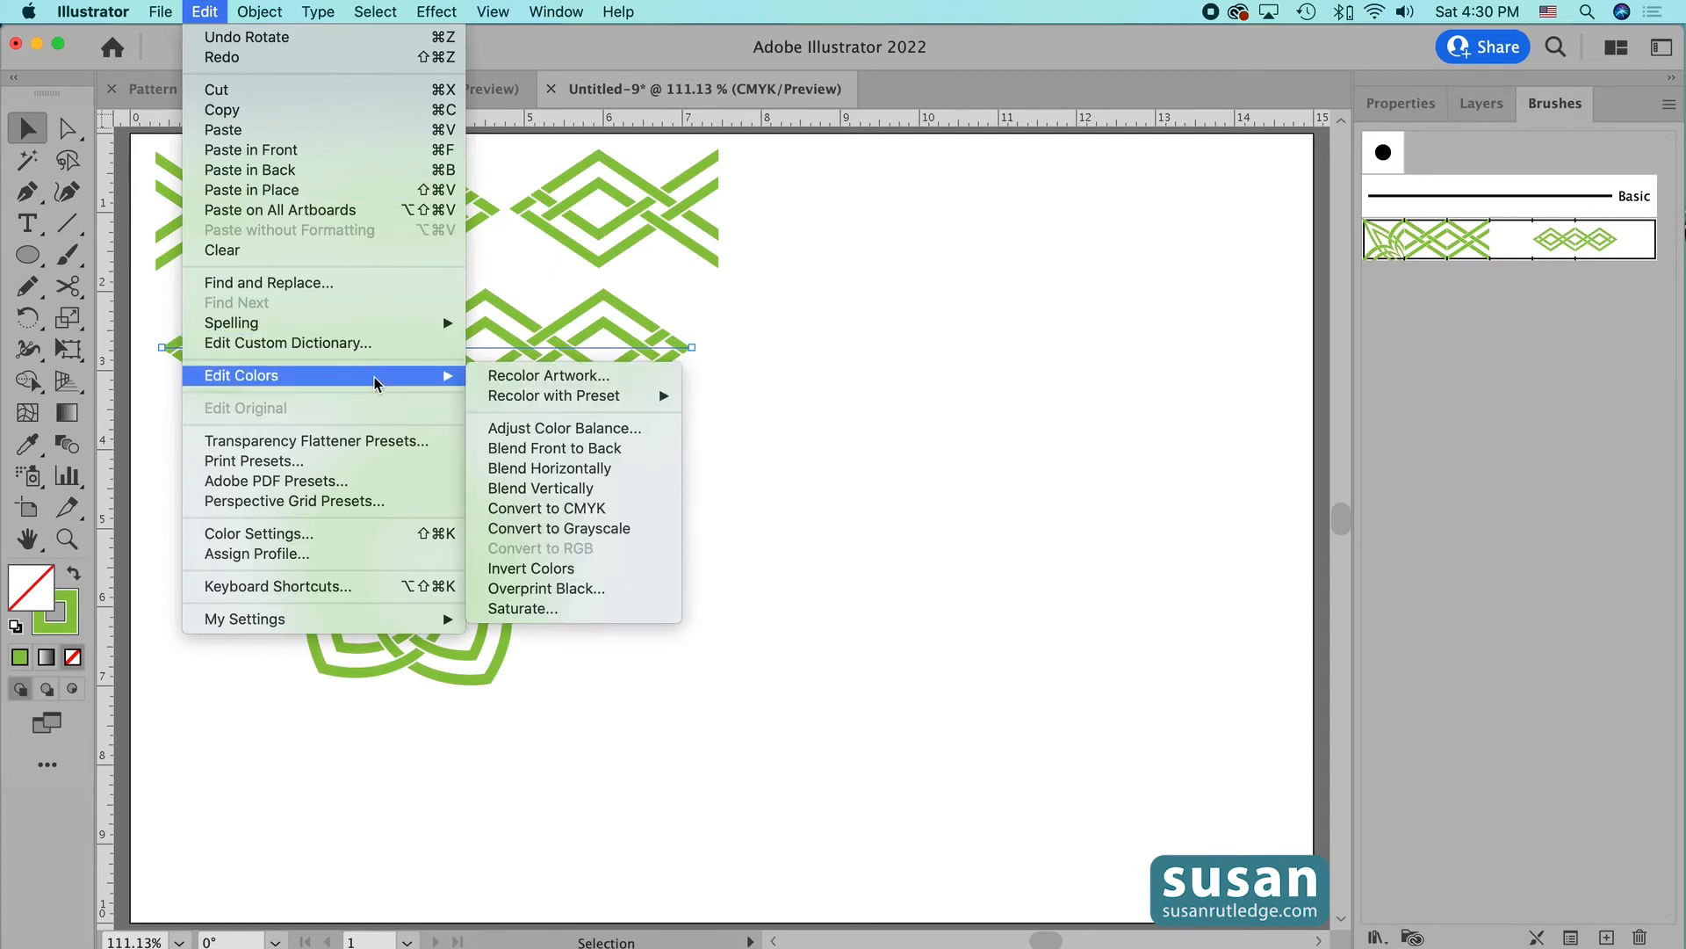
click(558, 382)
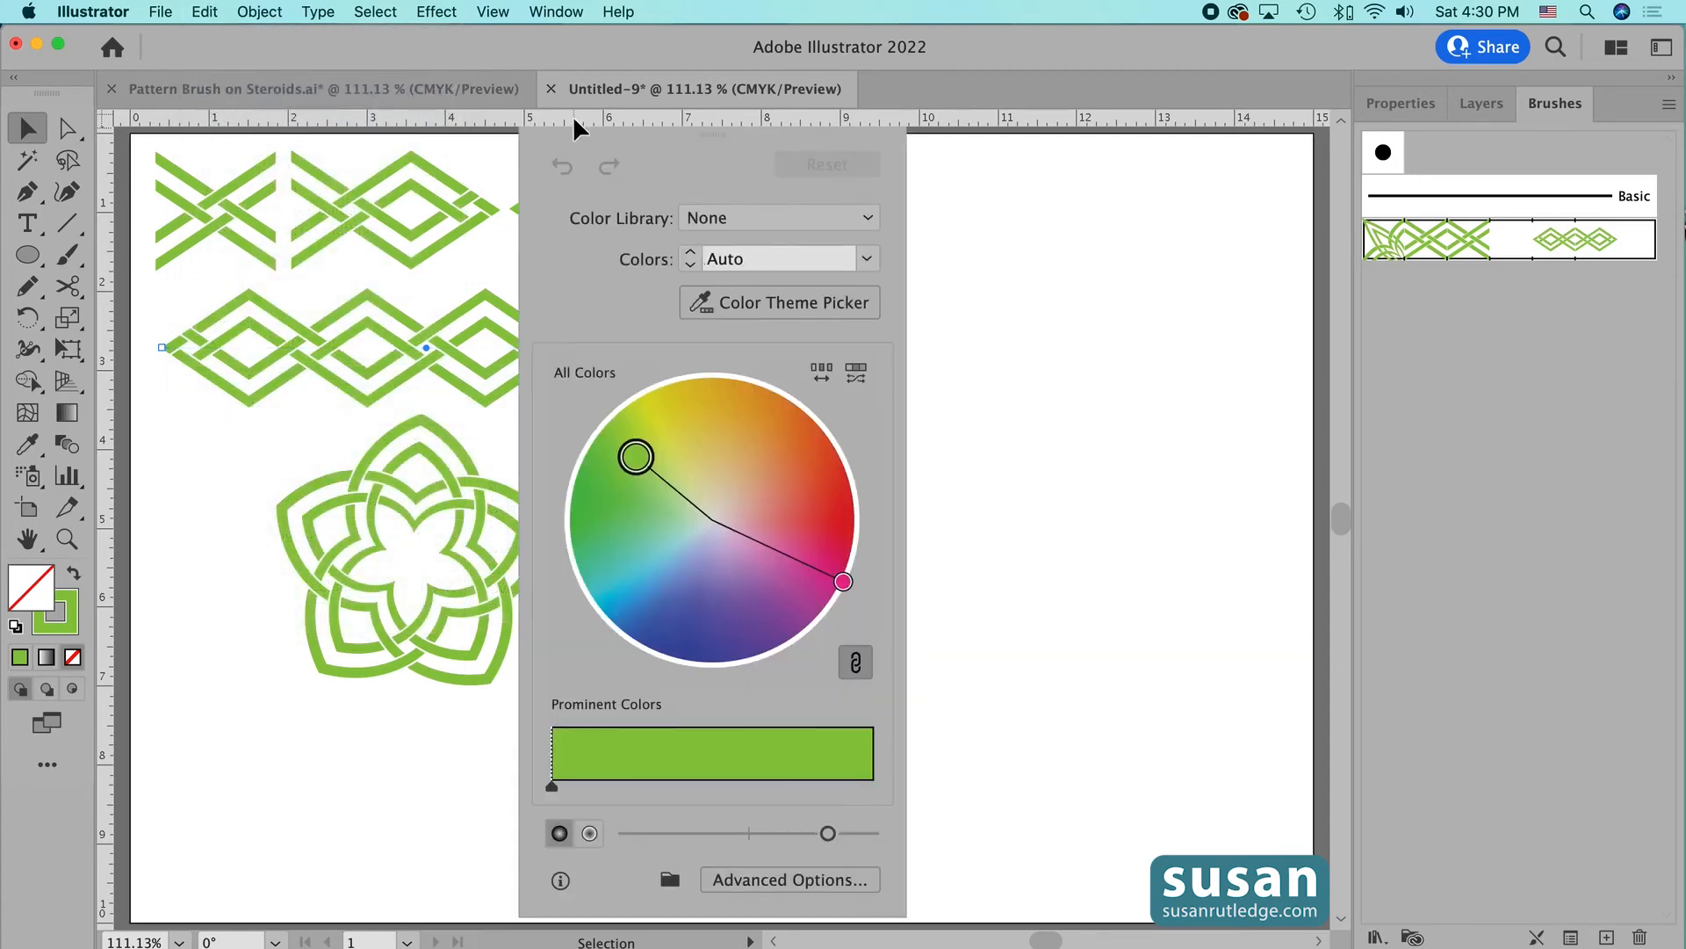
drag(594, 154, 1017, 144)
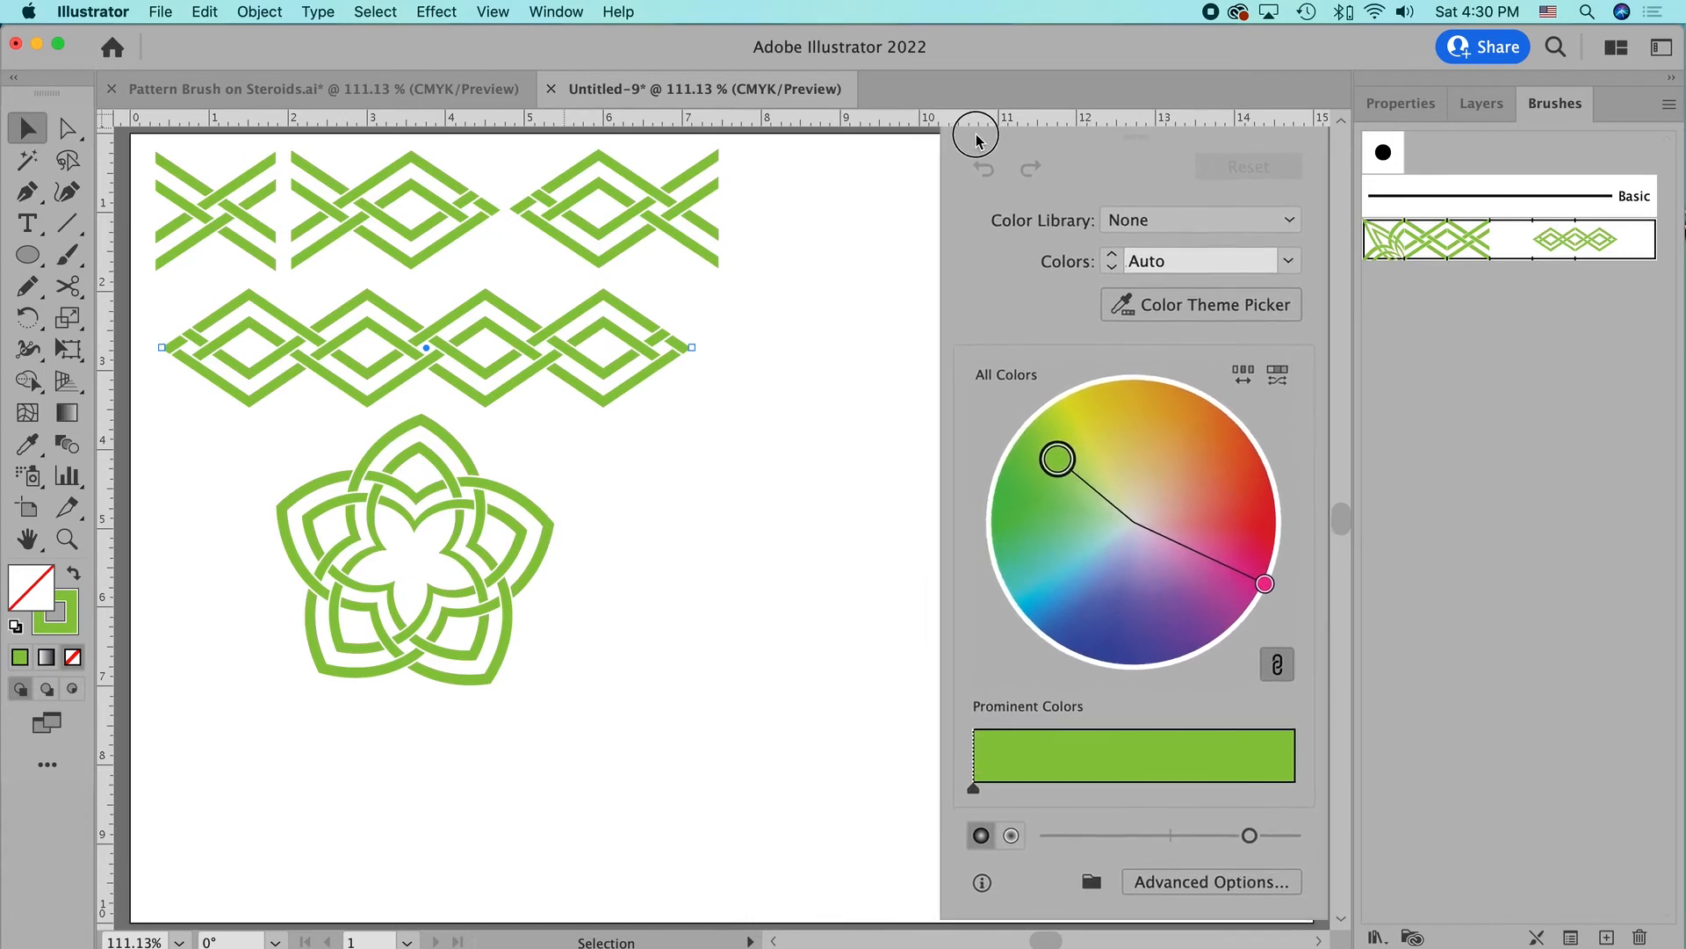
mouse_move(1059, 458)
mouse_down()
mouse_move(1044, 510)
mouse_move(1068, 594)
mouse_move(1143, 625)
mouse_move(1112, 644)
mouse_up()
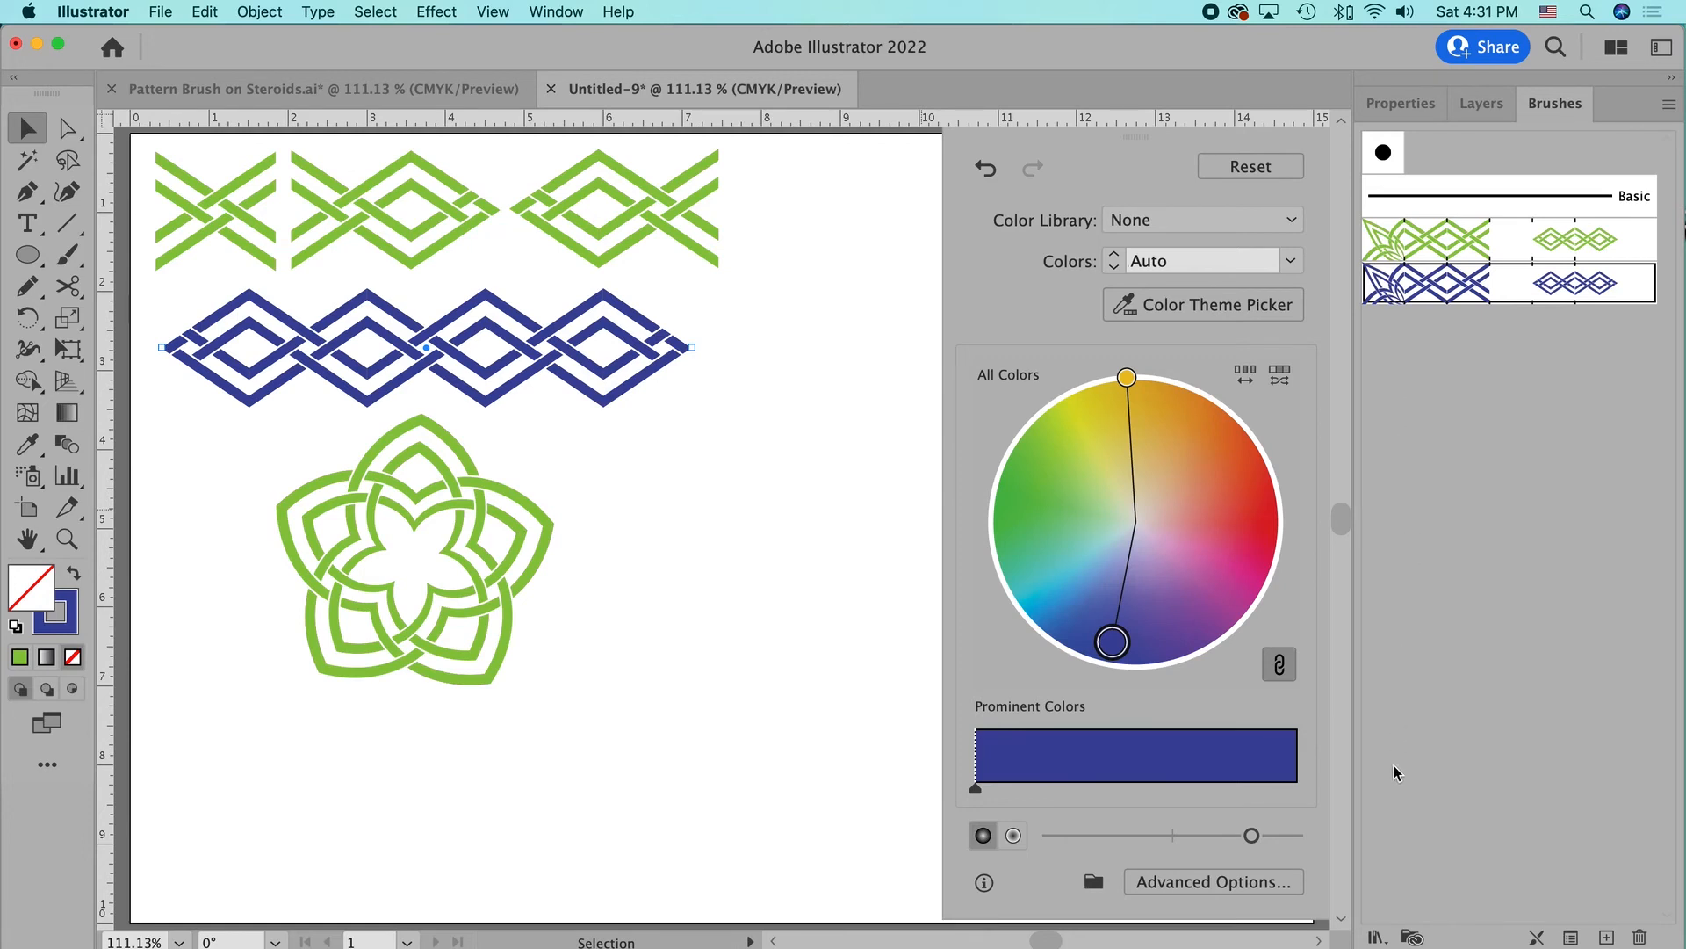
click(824, 343)
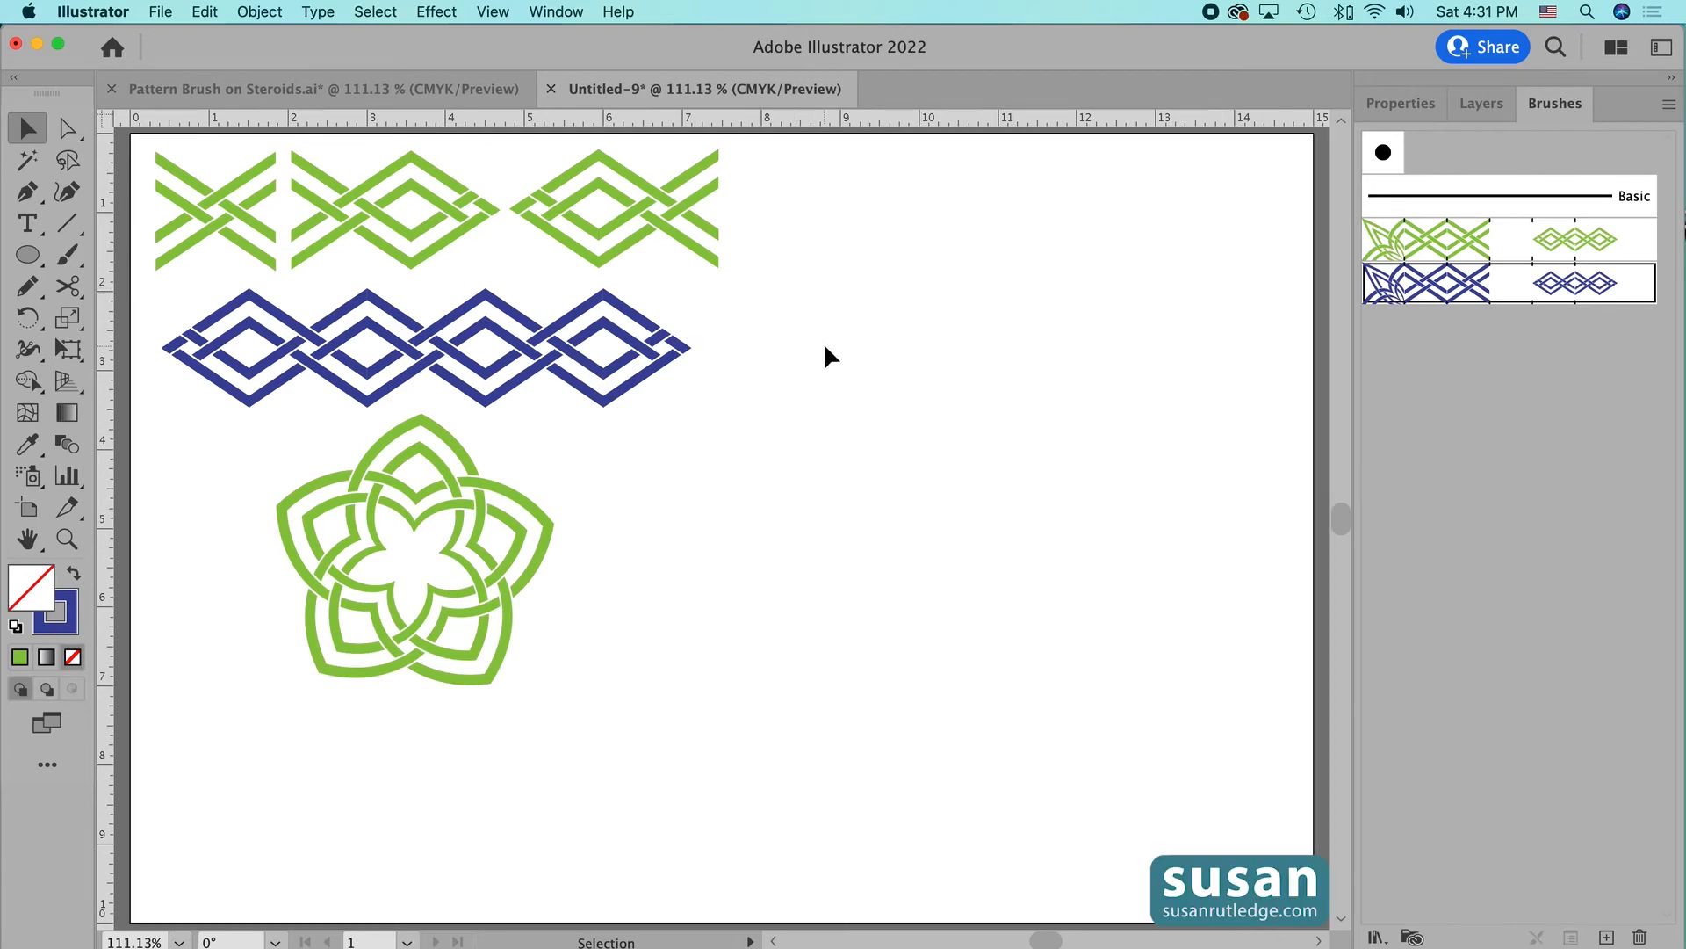
- Recolor the five-petal brushed circle magenta with Recolor Artwork, then deselect it
click(482, 604)
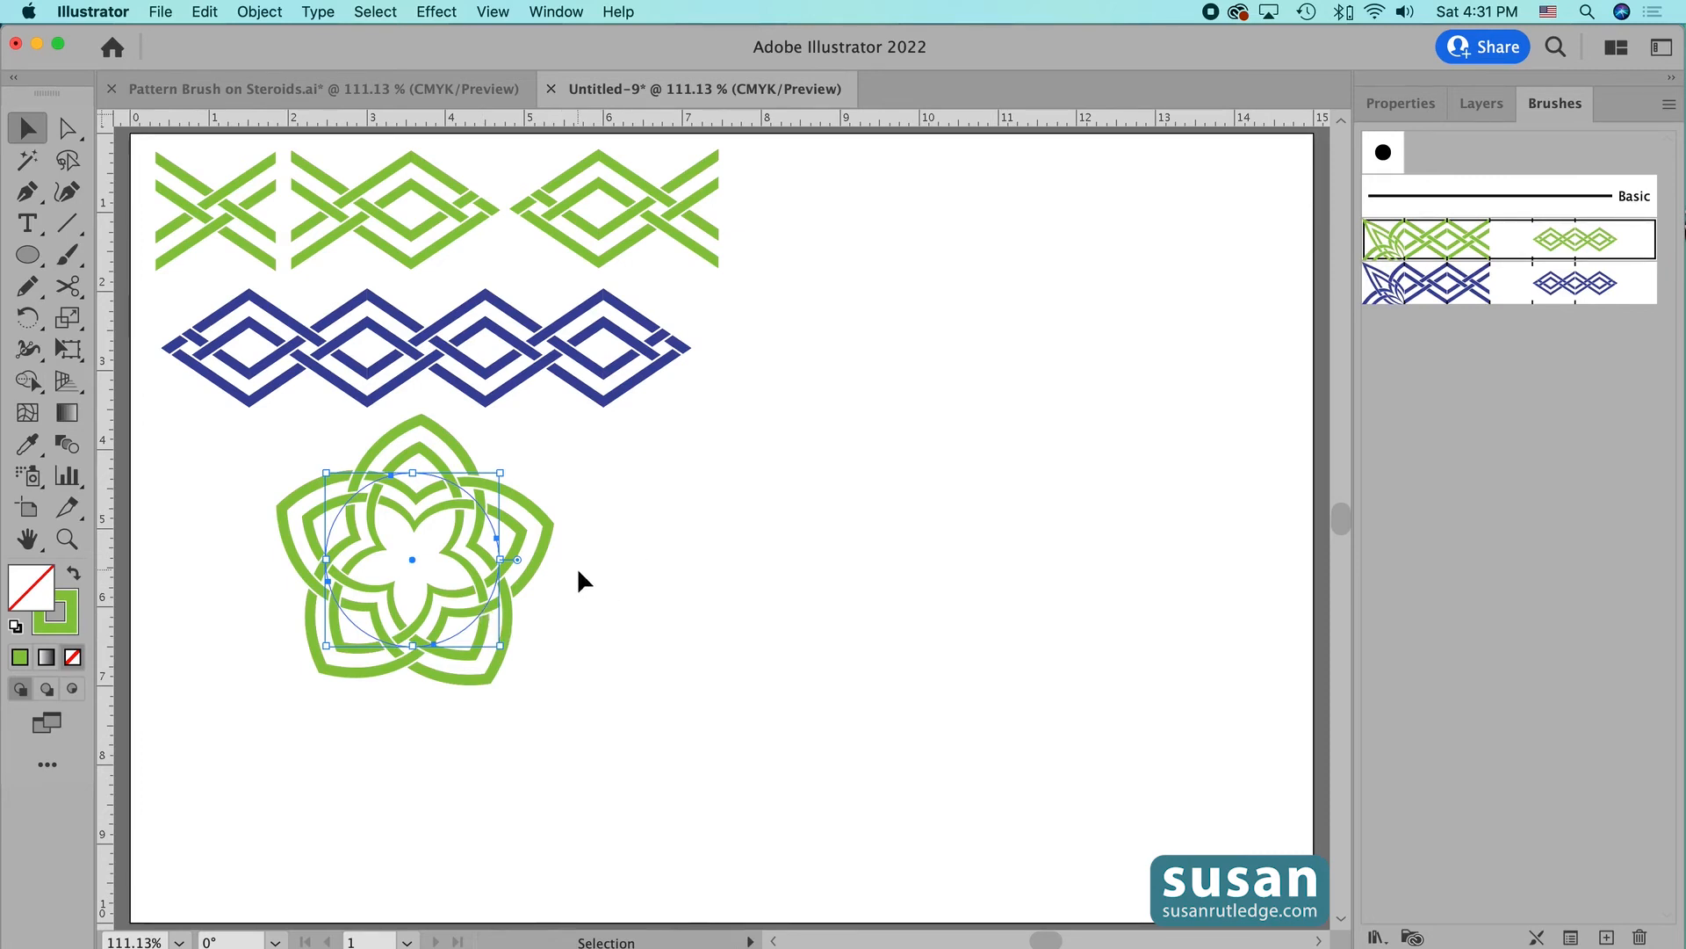
click(205, 11)
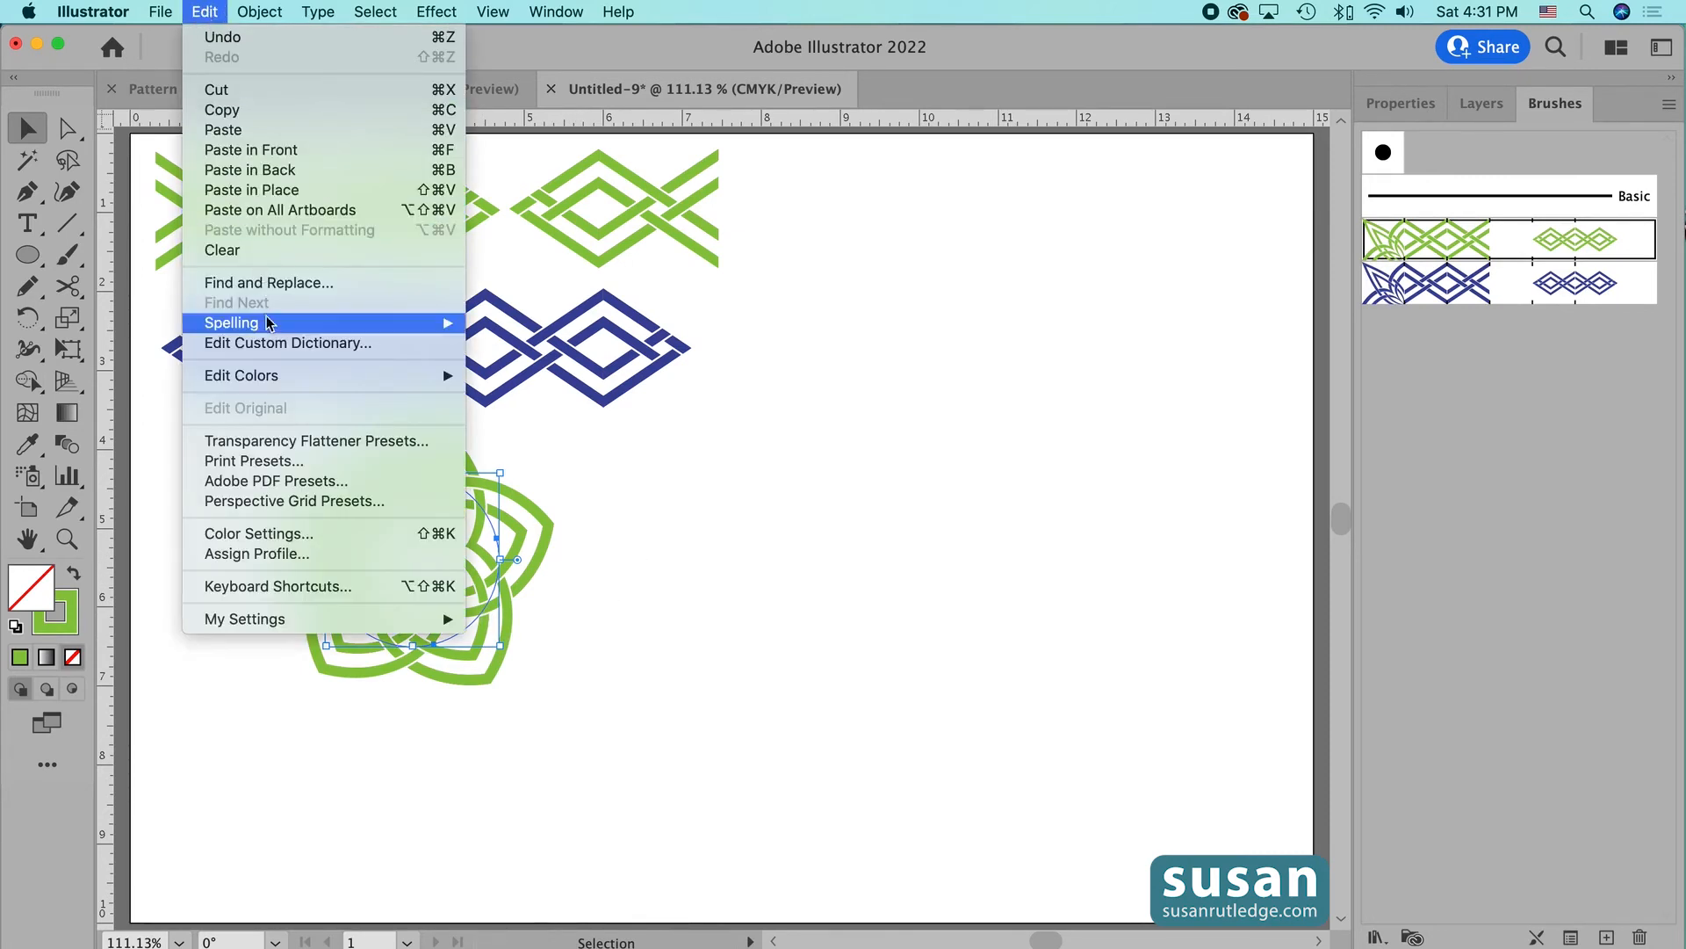
mouse_move(266, 376)
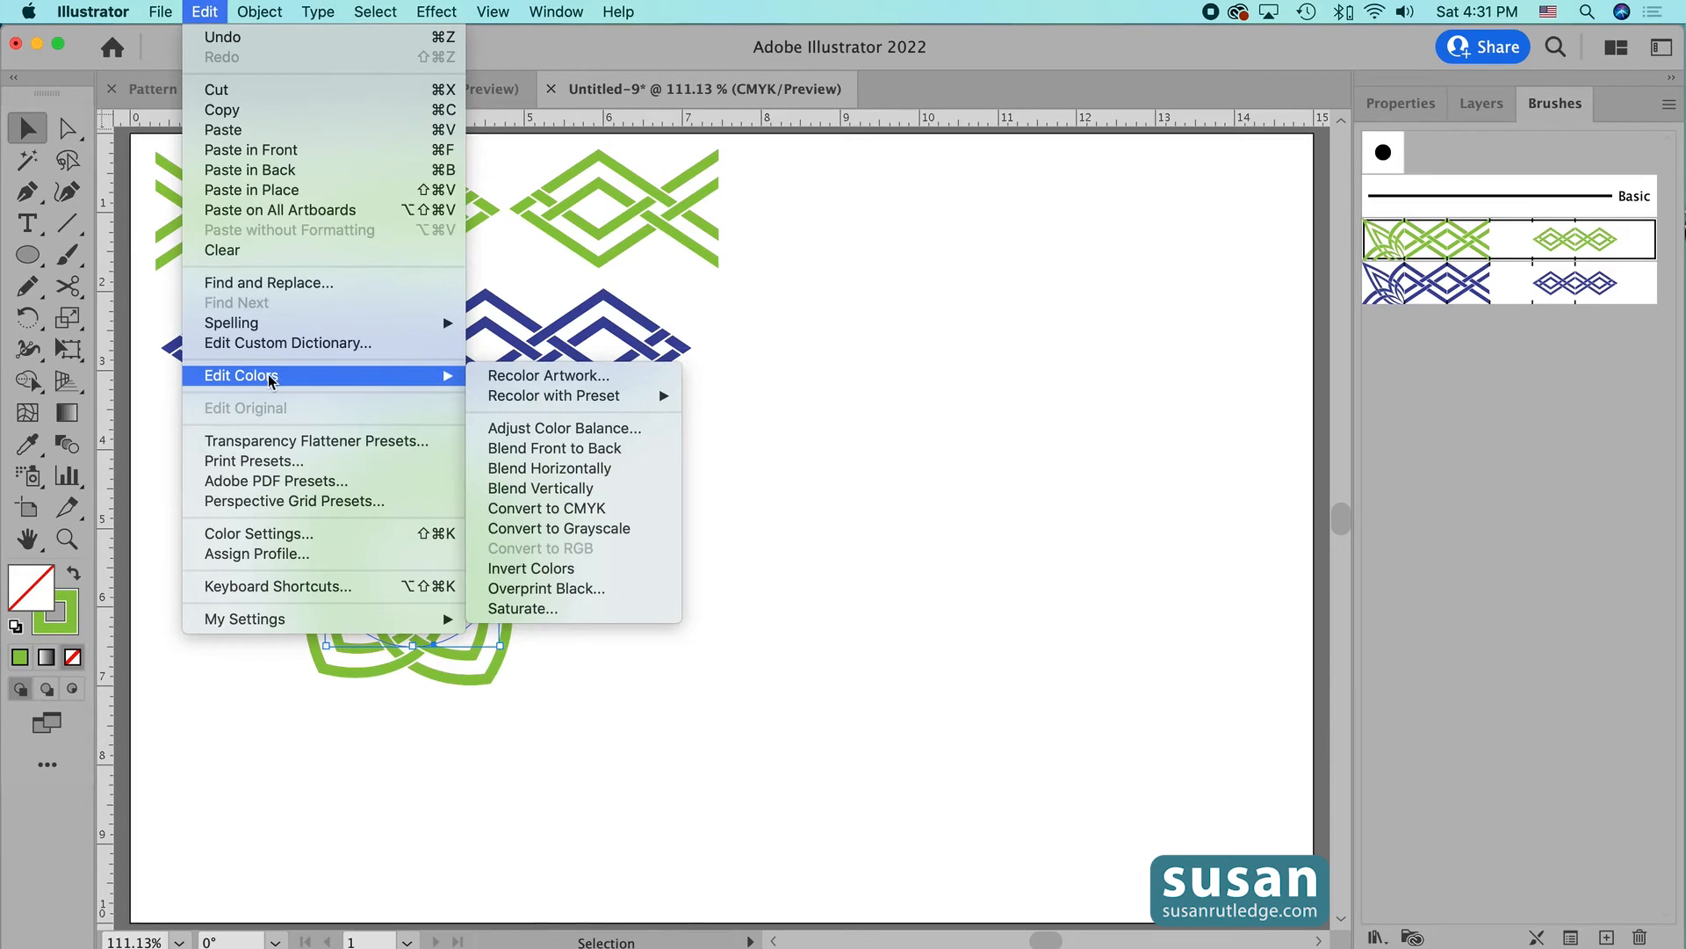
click(536, 374)
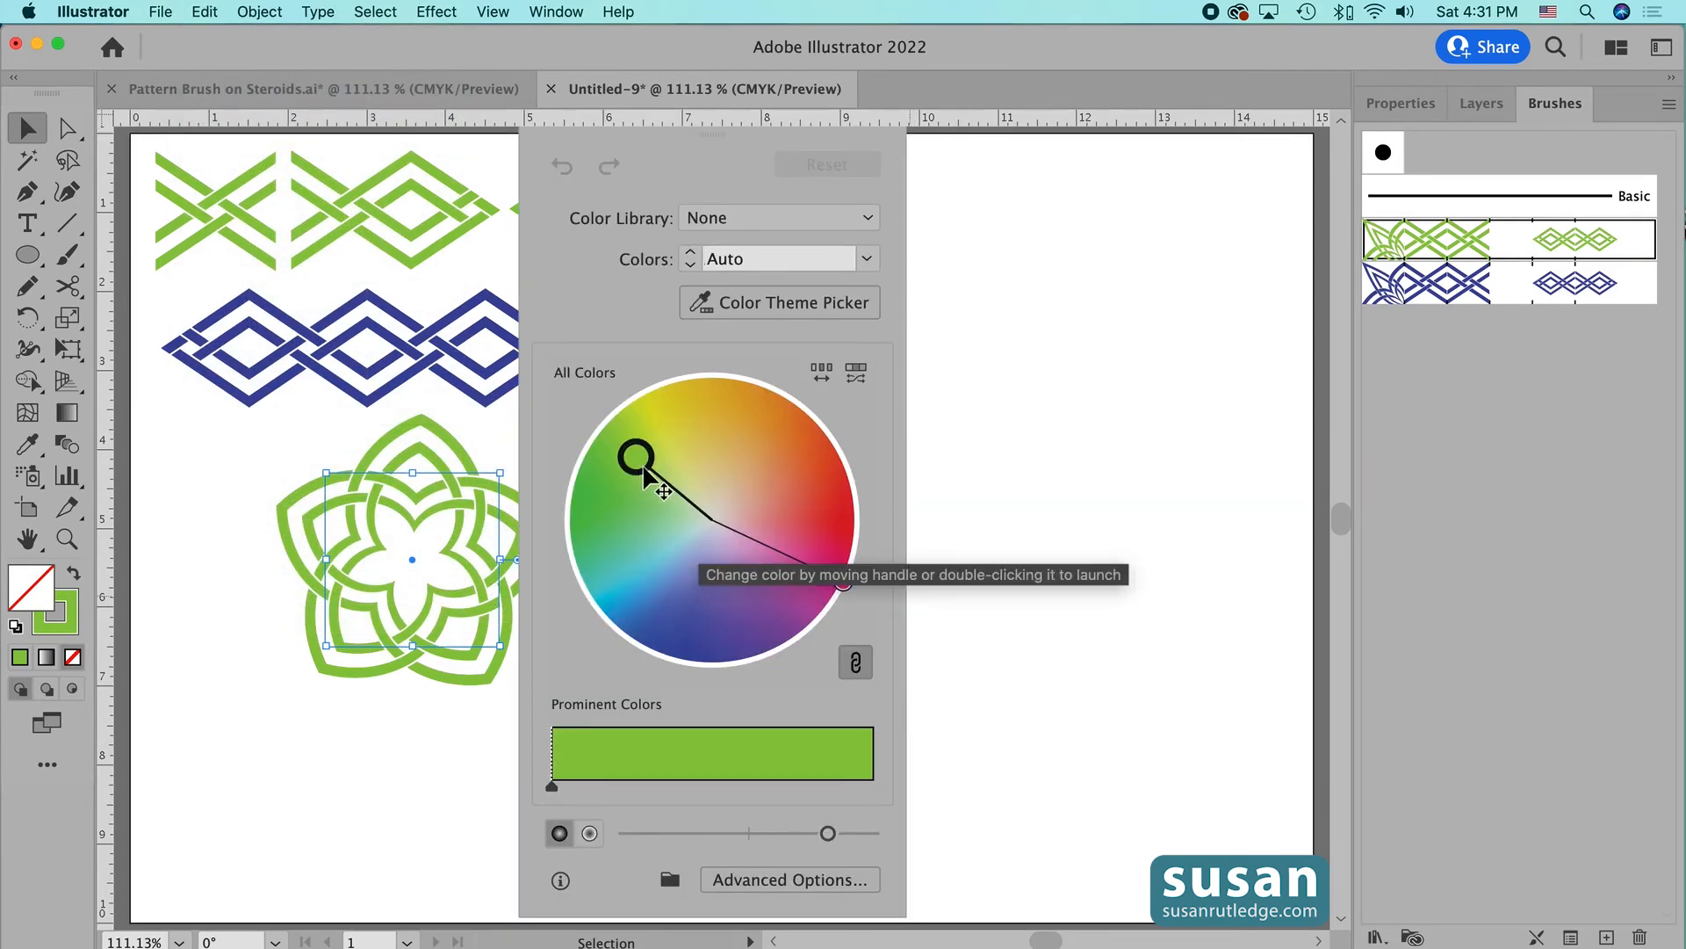
mouse_move(645, 469)
mouse_down()
mouse_move(688, 459)
mouse_move(801, 576)
mouse_up()
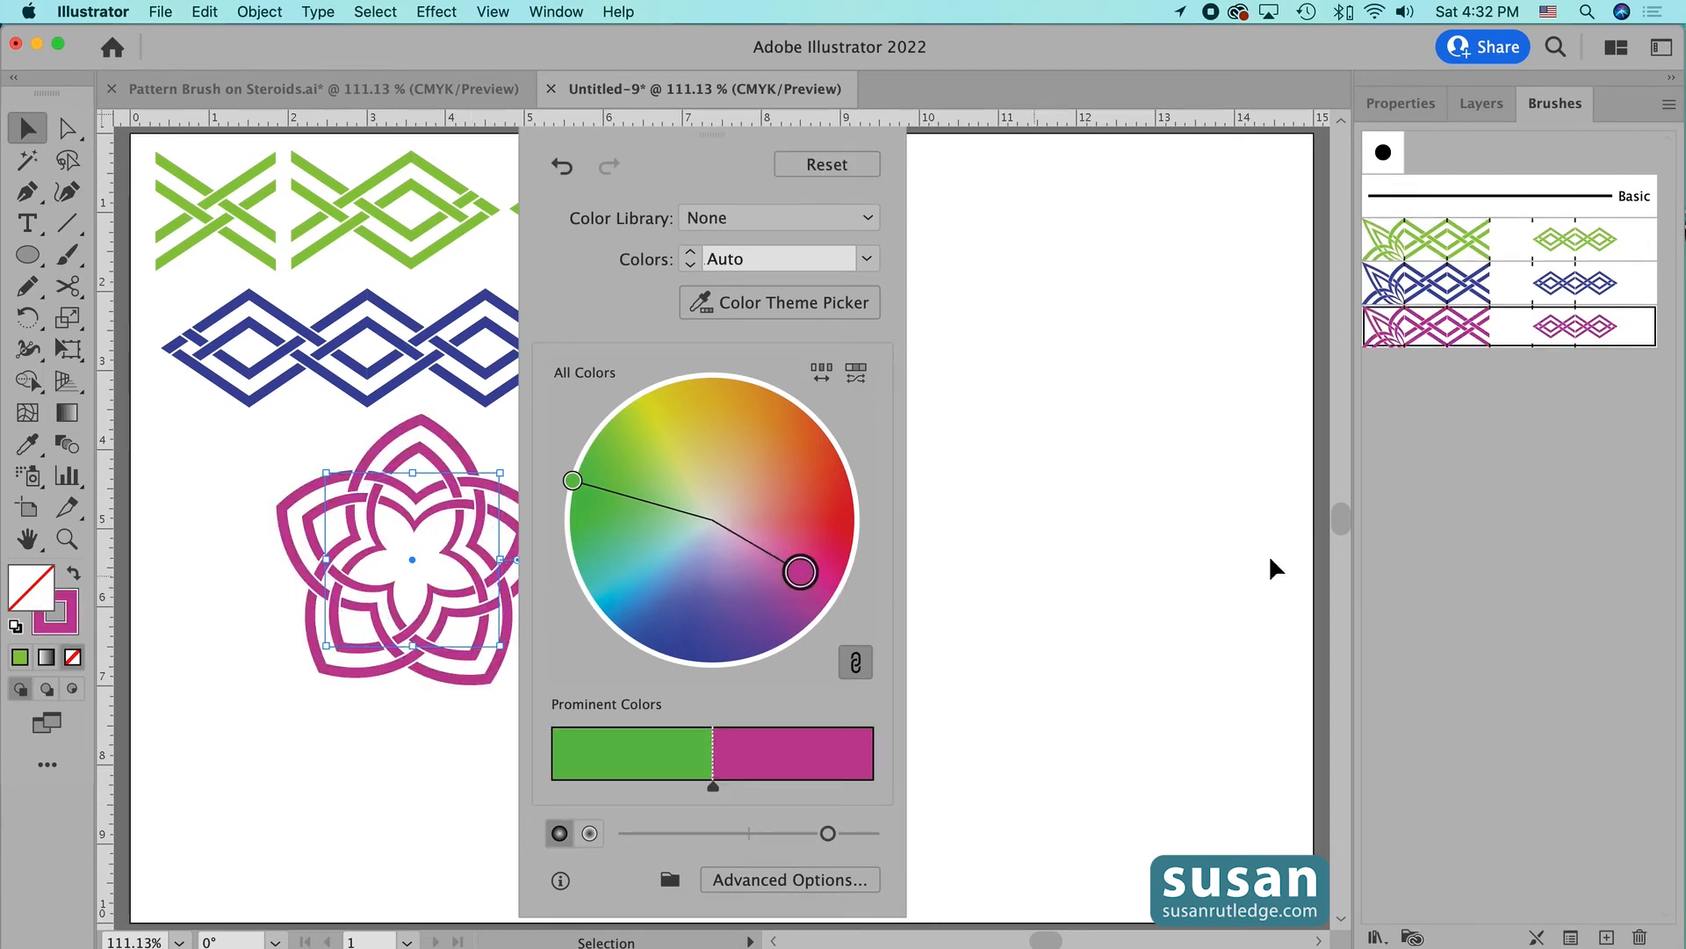
click(1203, 551)
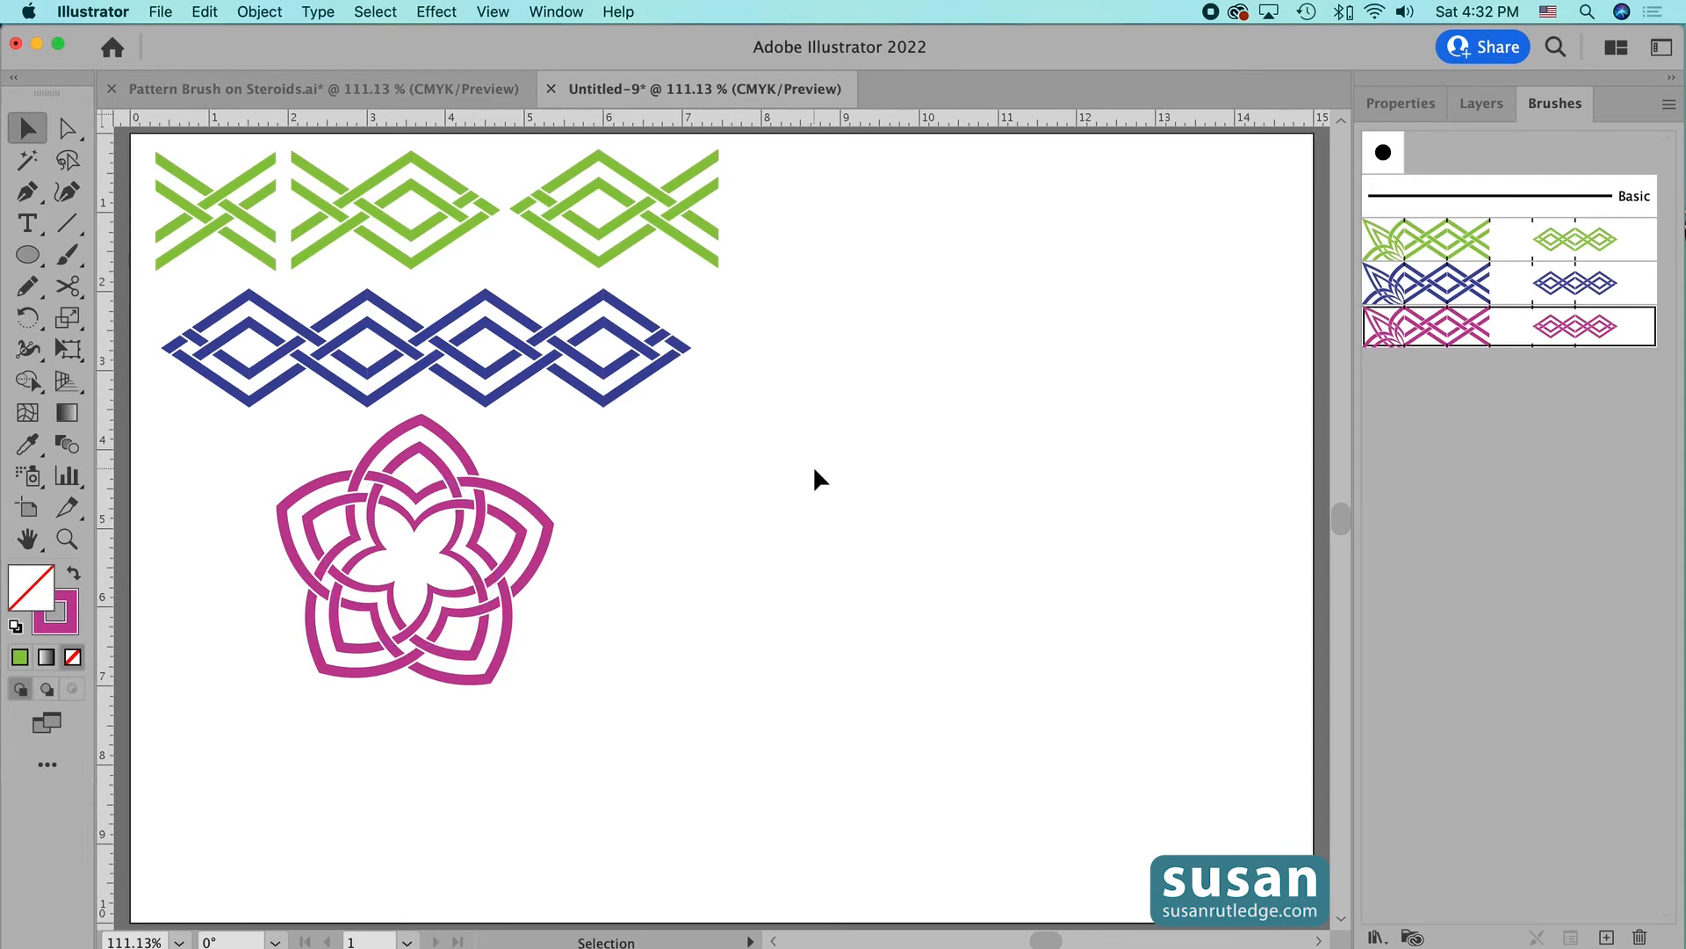
- Make a new pattern swatch from the magenta five-petal artwork
click(432, 497)
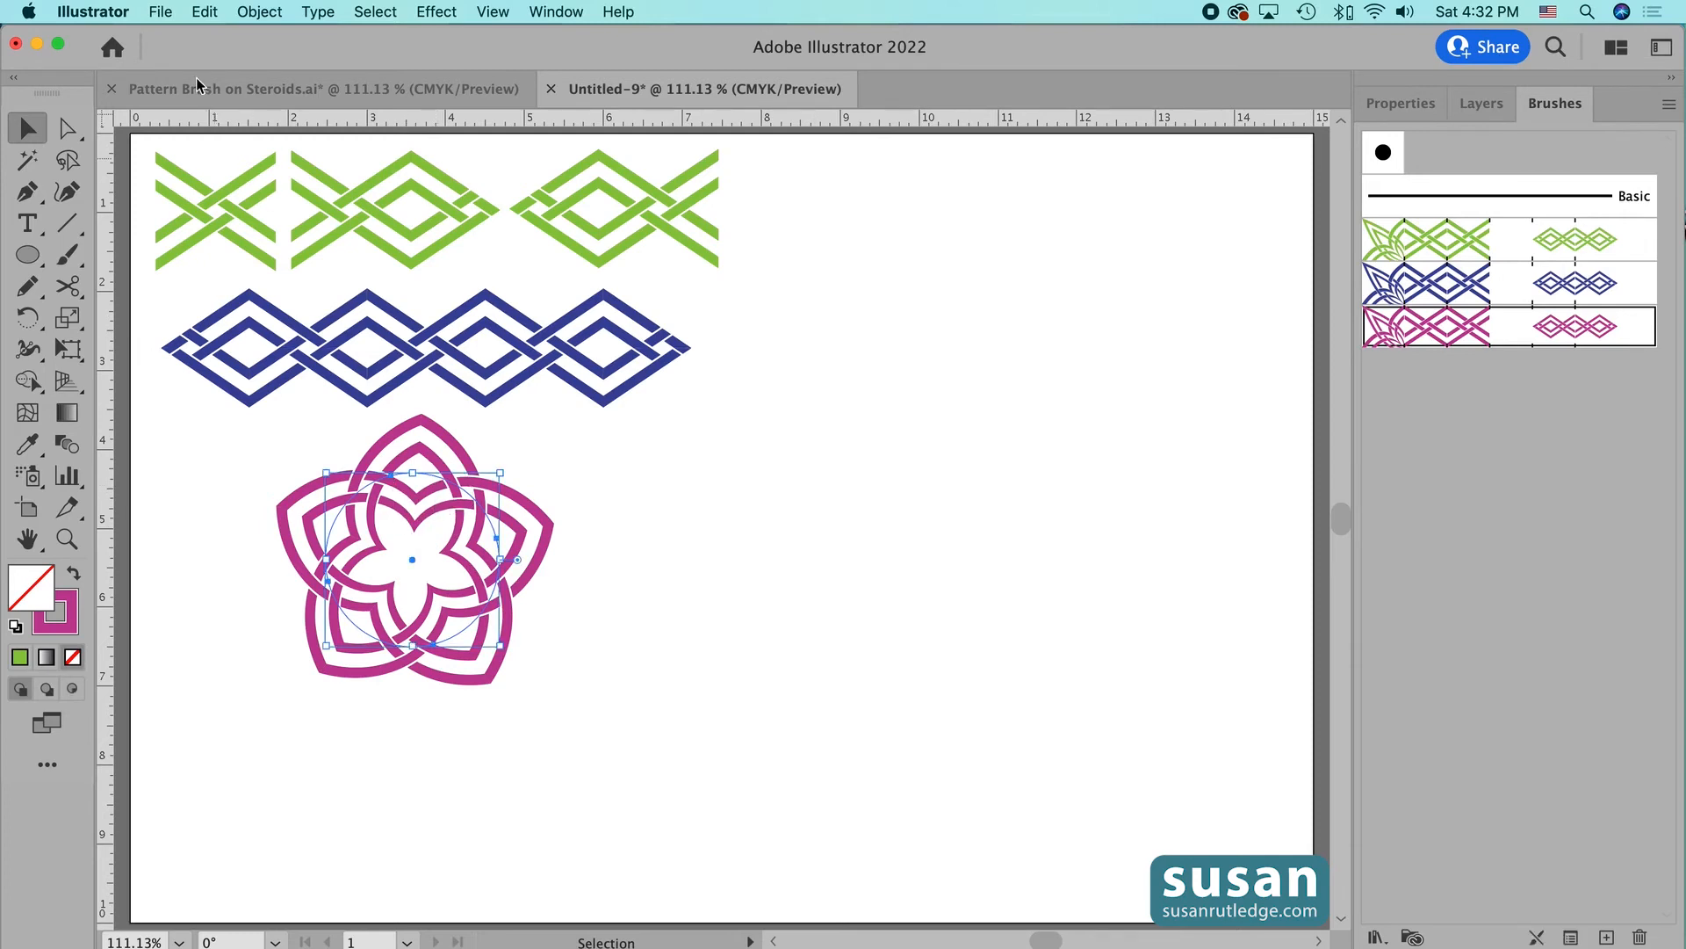
click(257, 12)
mouse_move(364, 524)
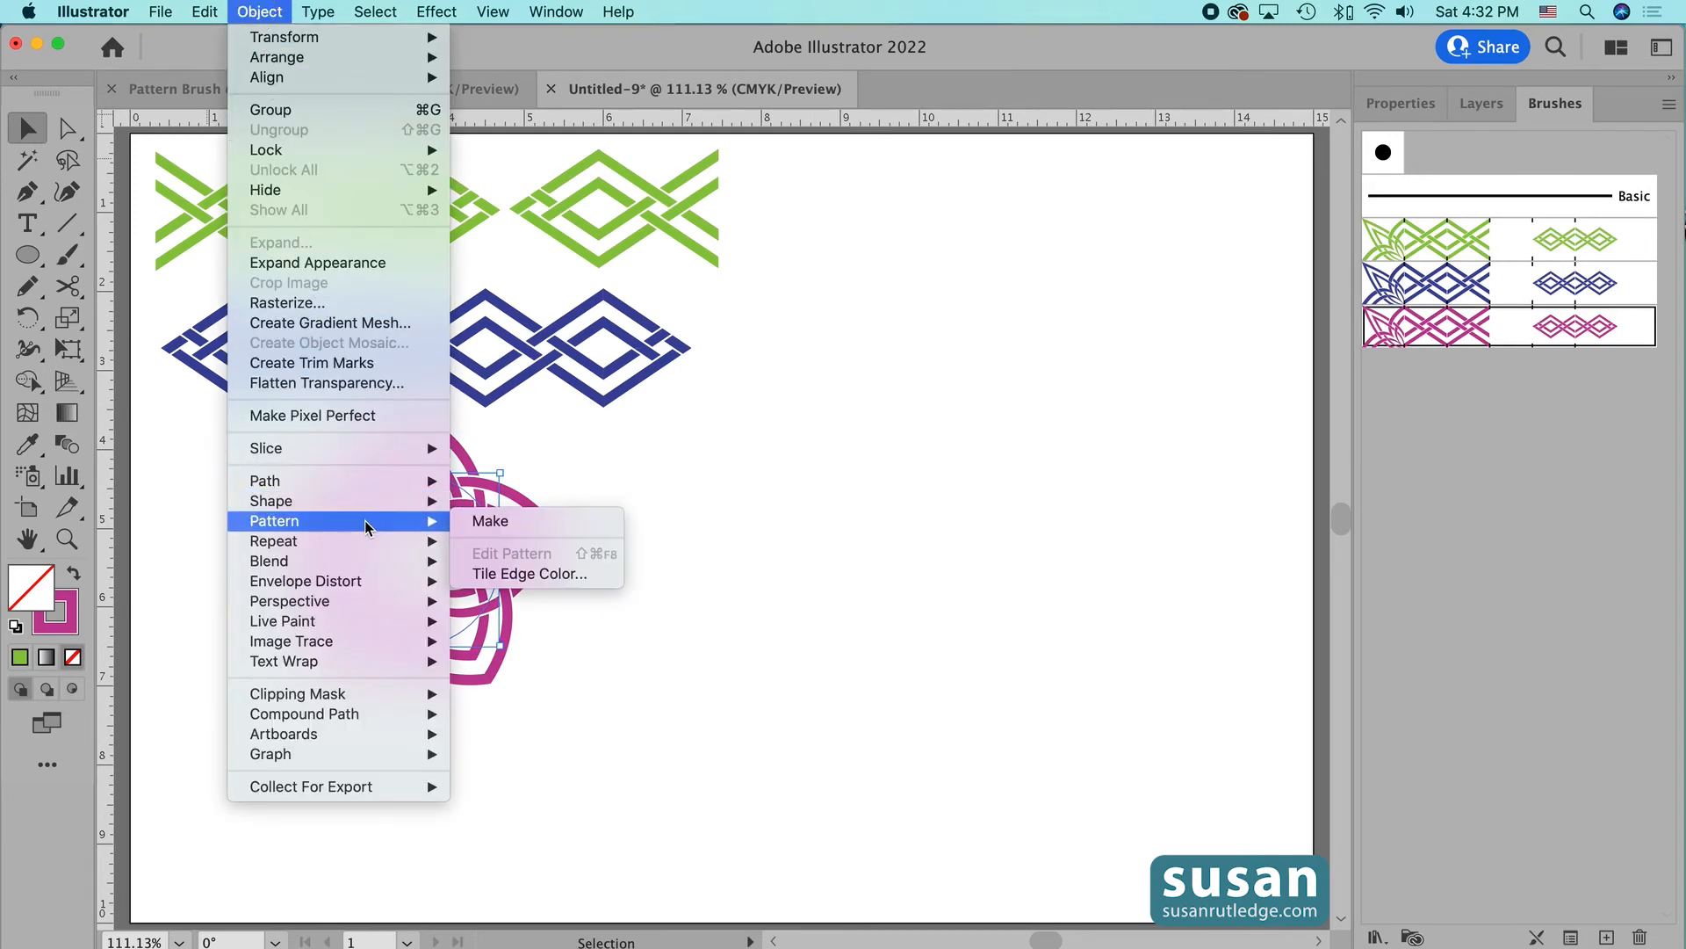
click(506, 524)
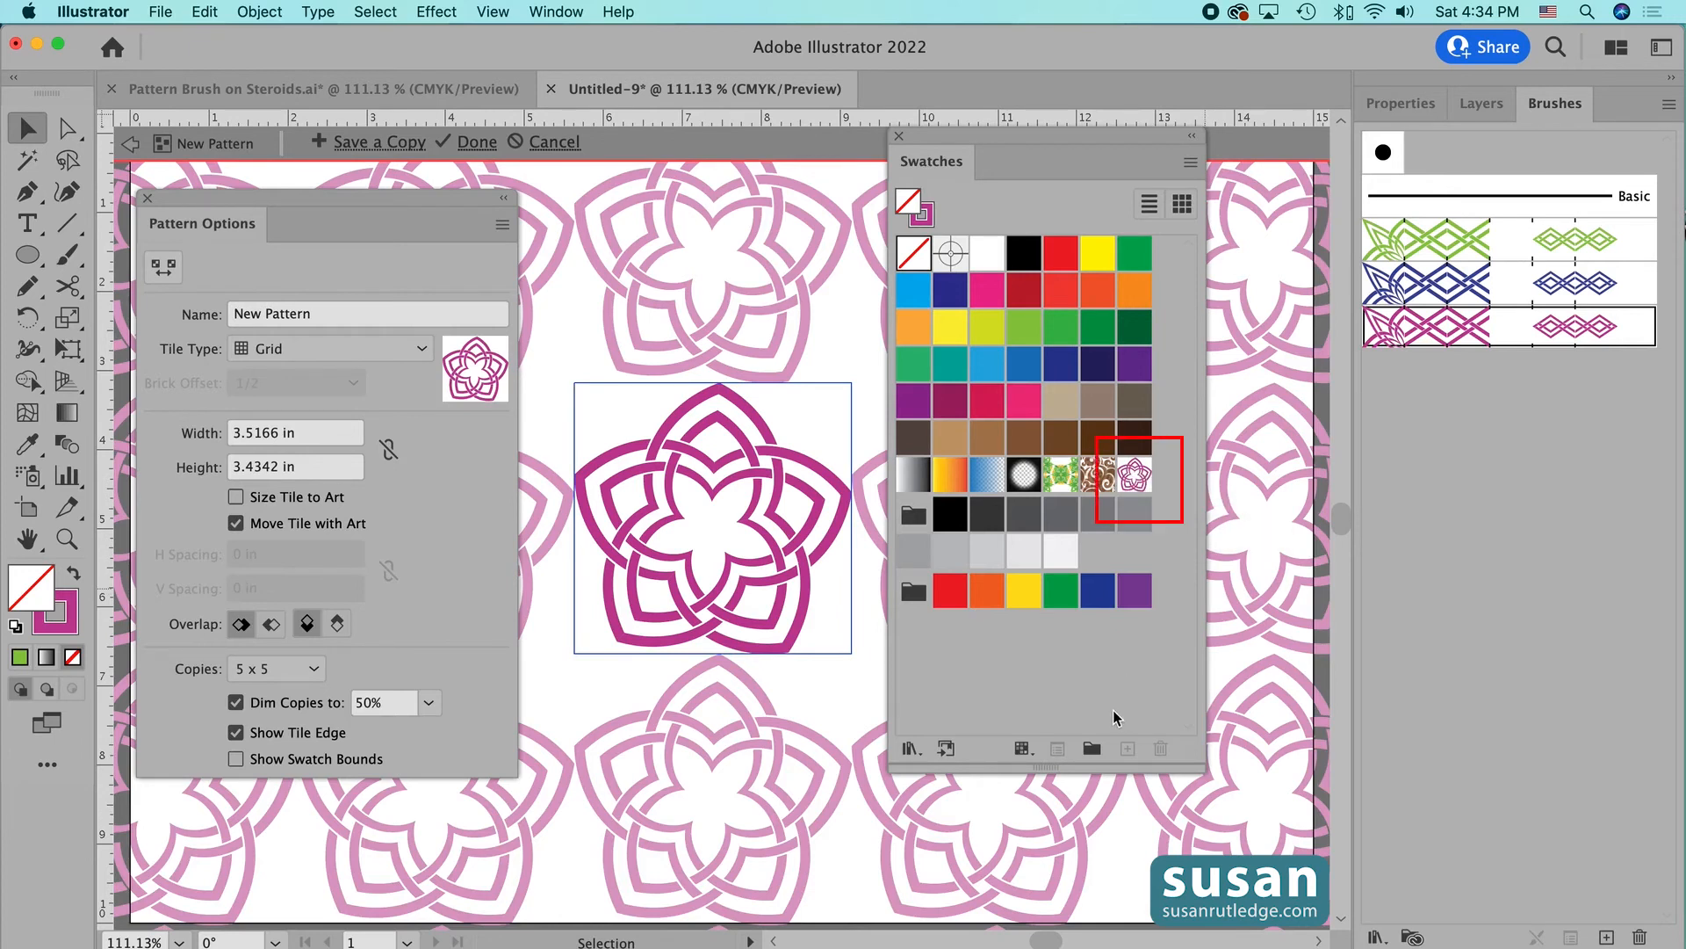
- Set the pattern's tile type to Hex by Column and size the tile to the art, keeping the swatches clear of the preview
drag(916, 141, 1147, 394)
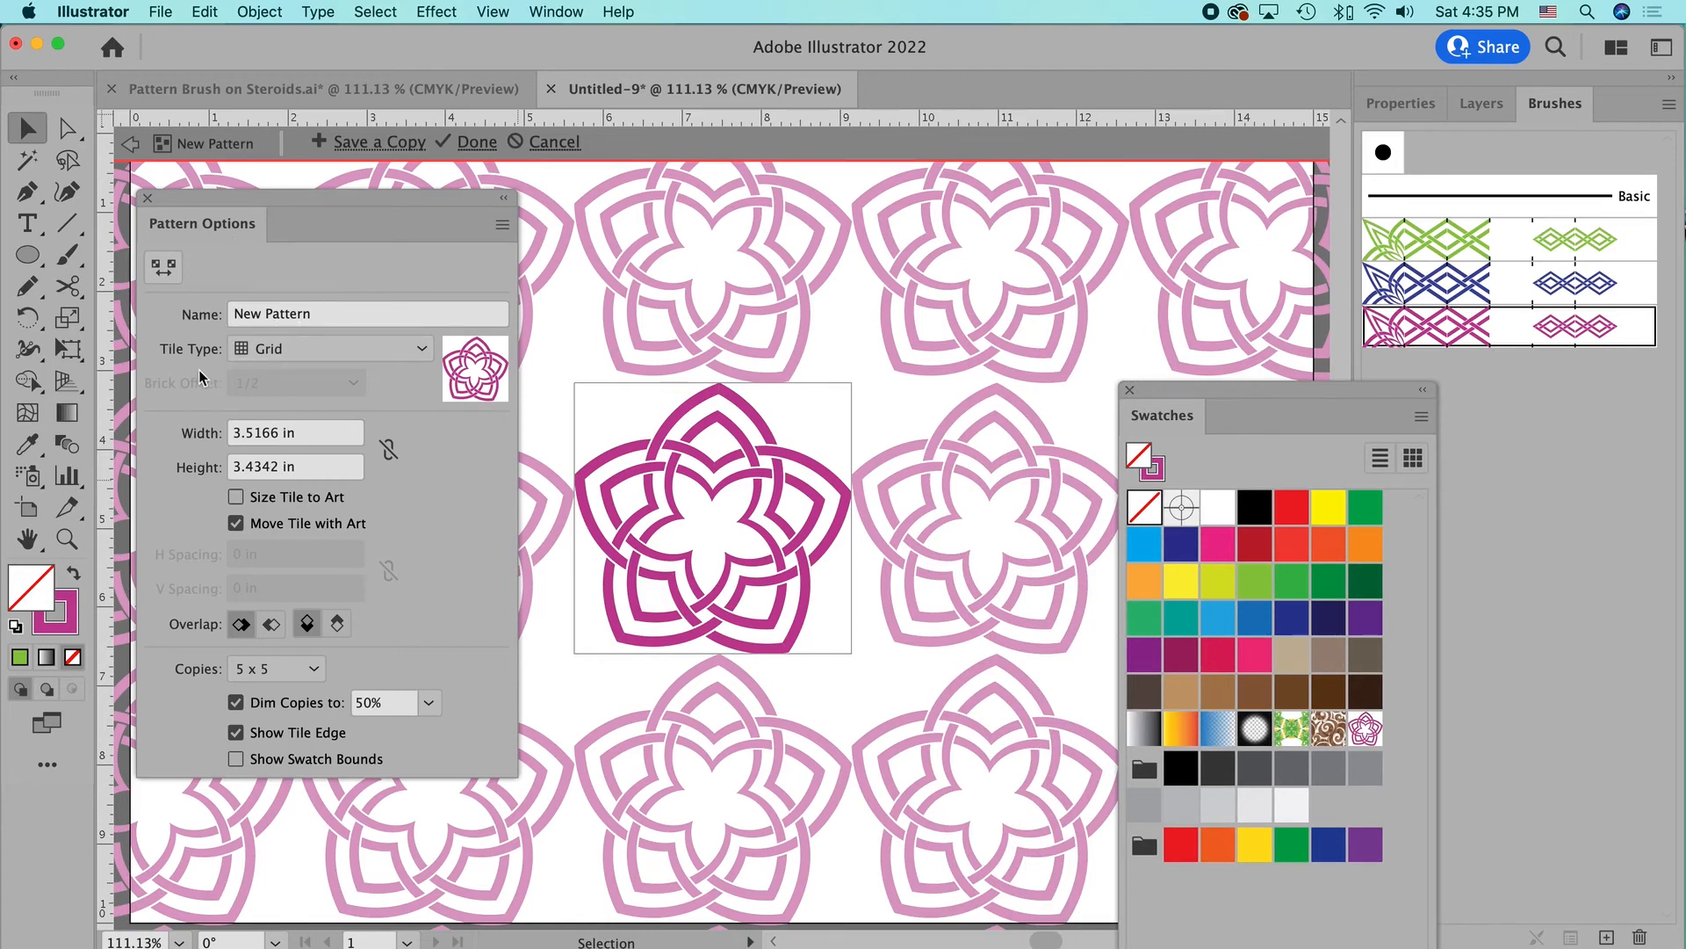
click(423, 350)
click(381, 465)
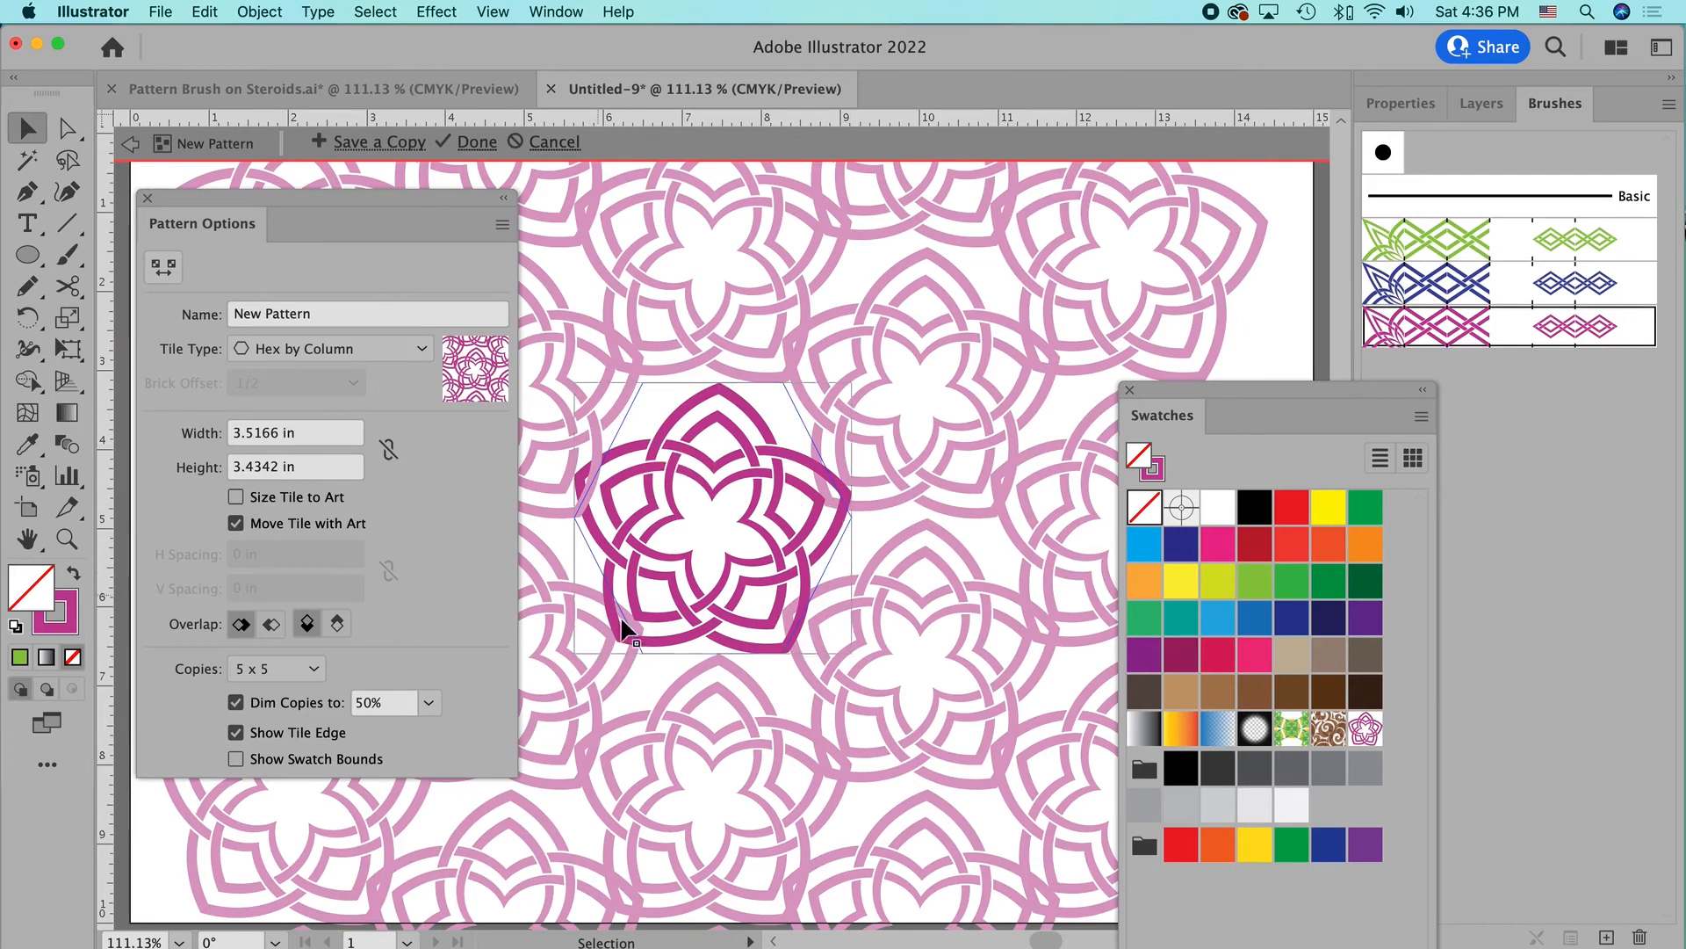
click(236, 499)
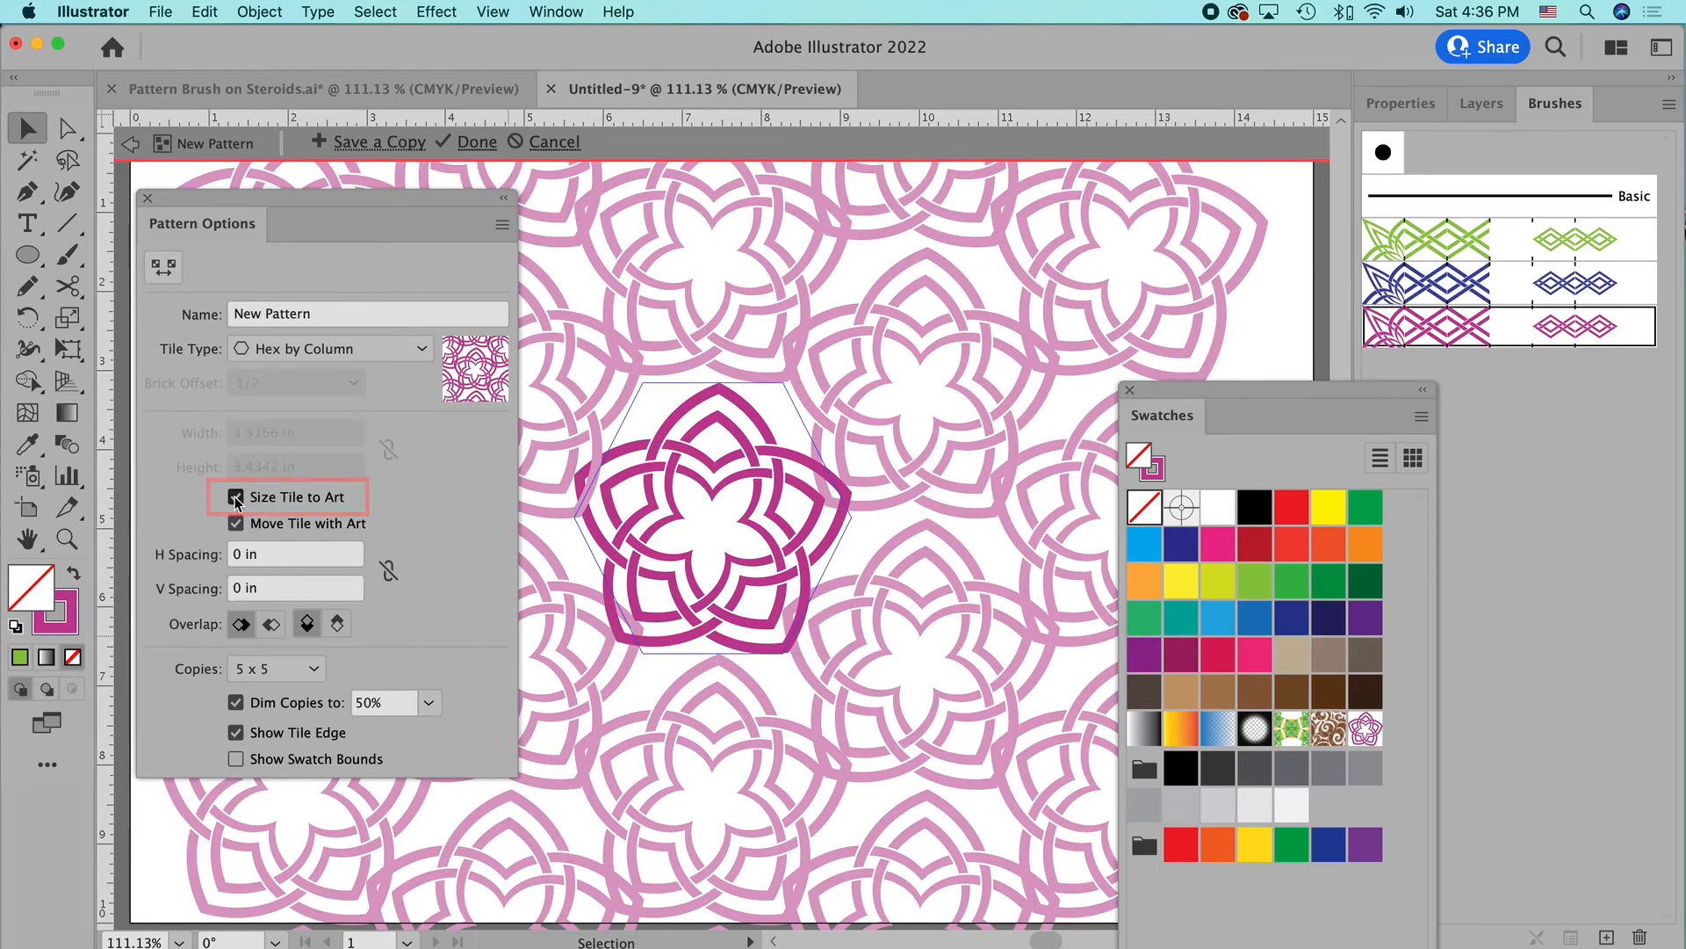
- Set the pattern's horizontal and vertical tile spacing to 0.5 in each
click(274, 555)
drag(274, 554, 225, 547)
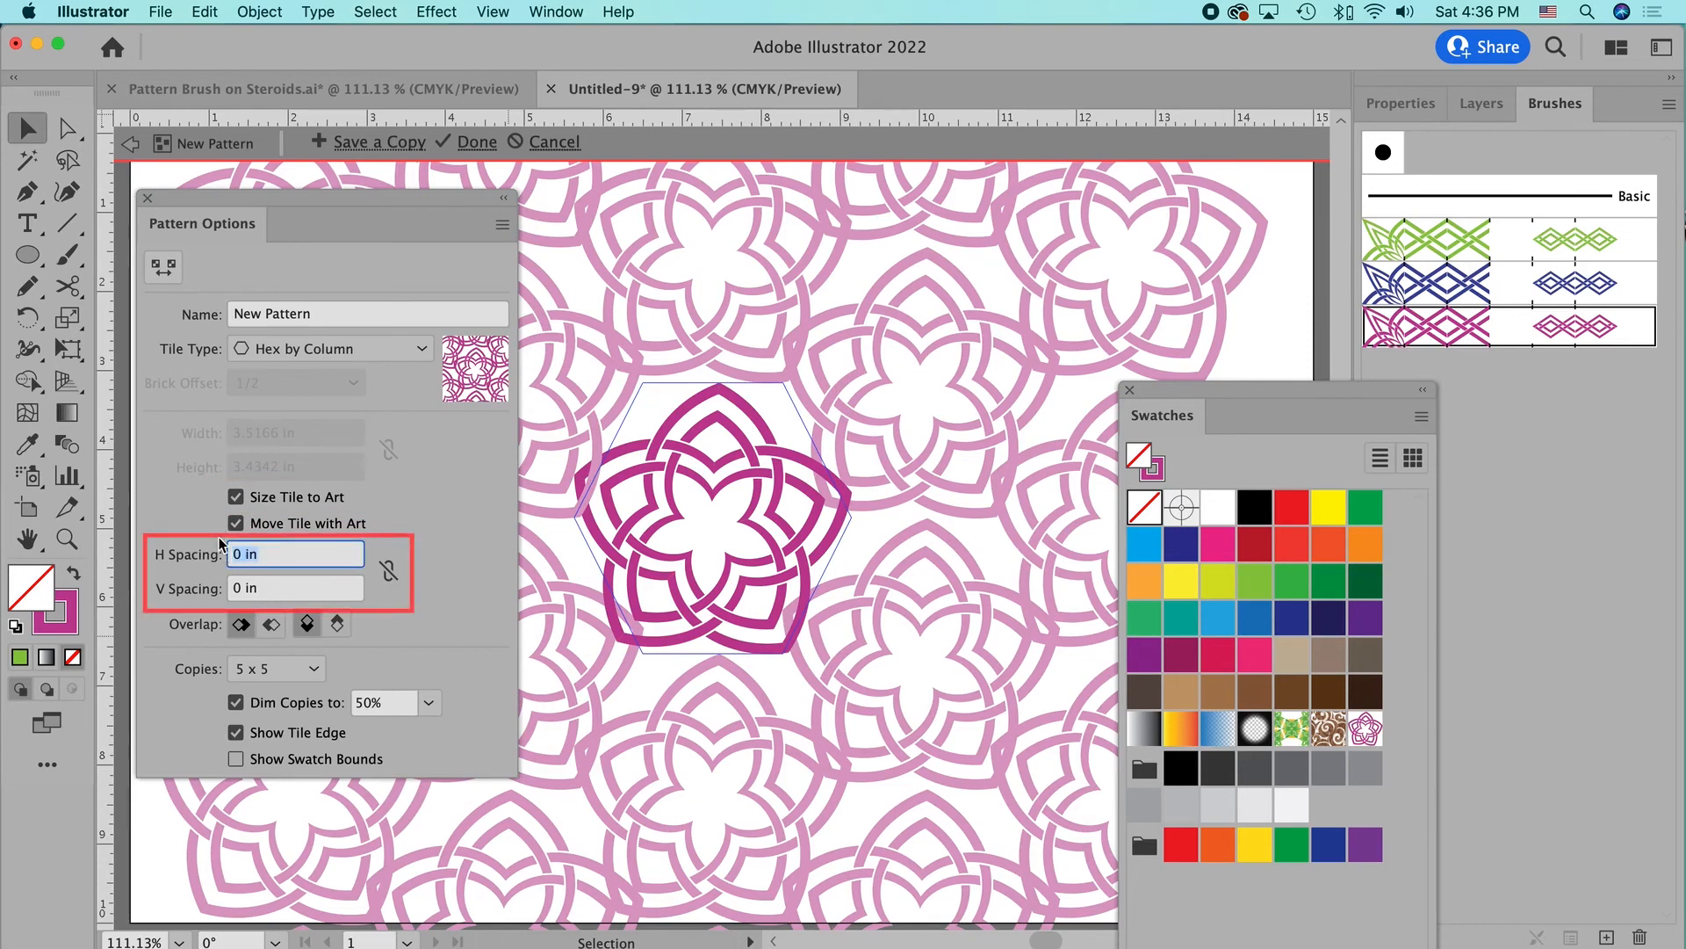
text(.5)
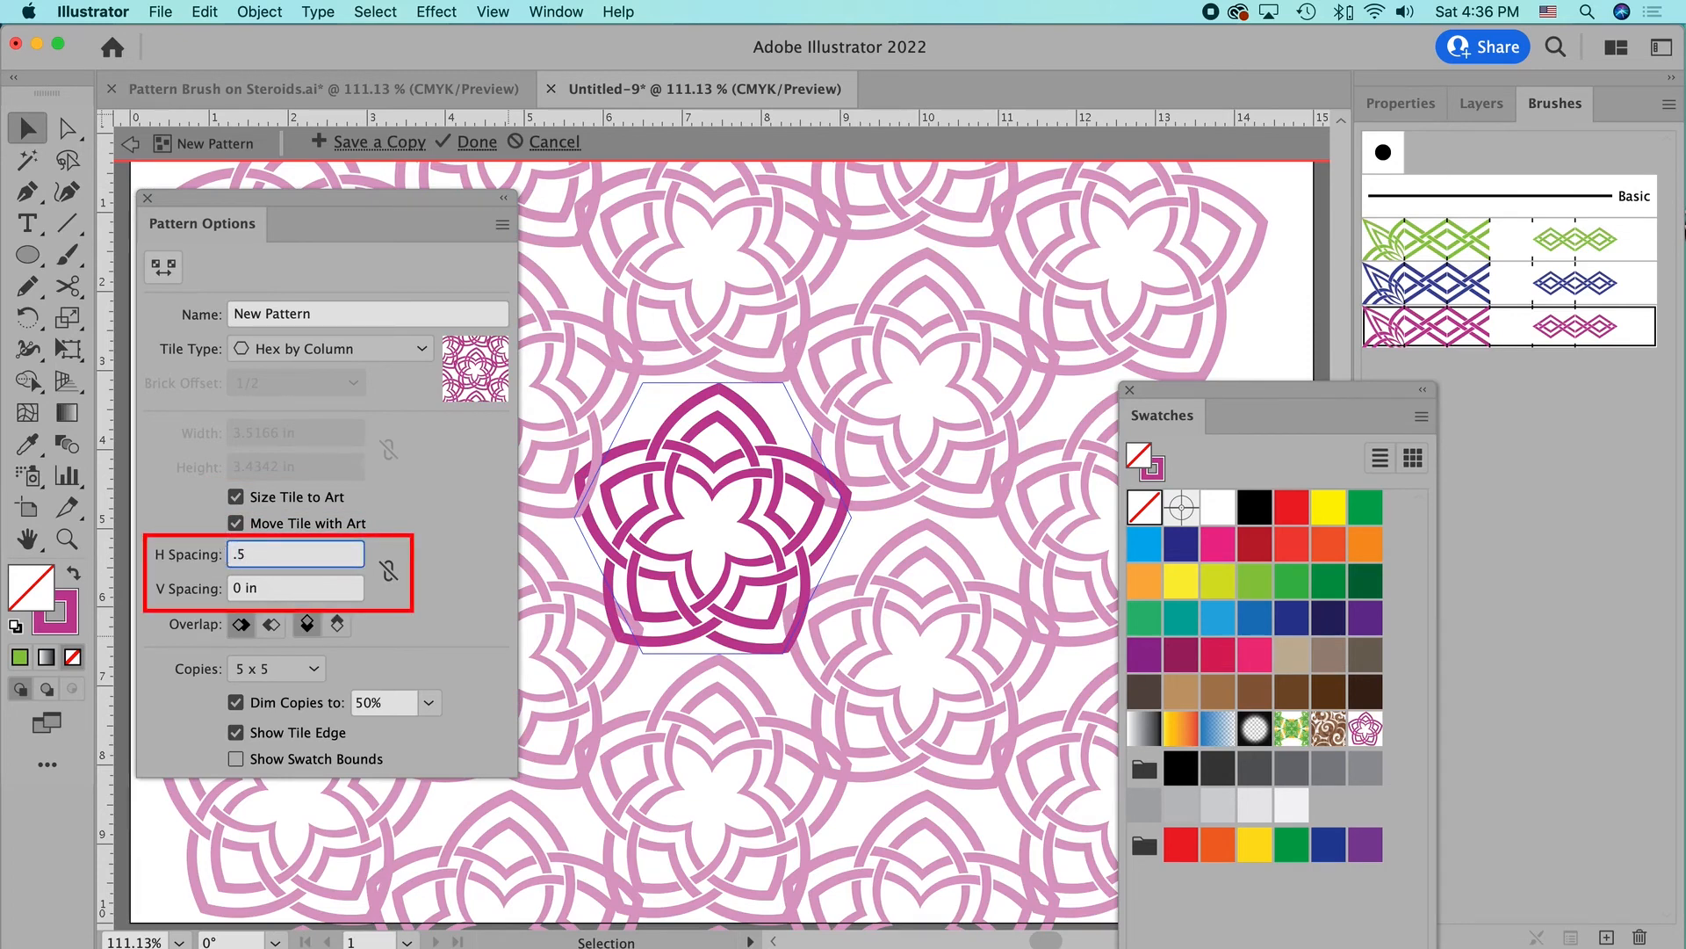
key(Tab)
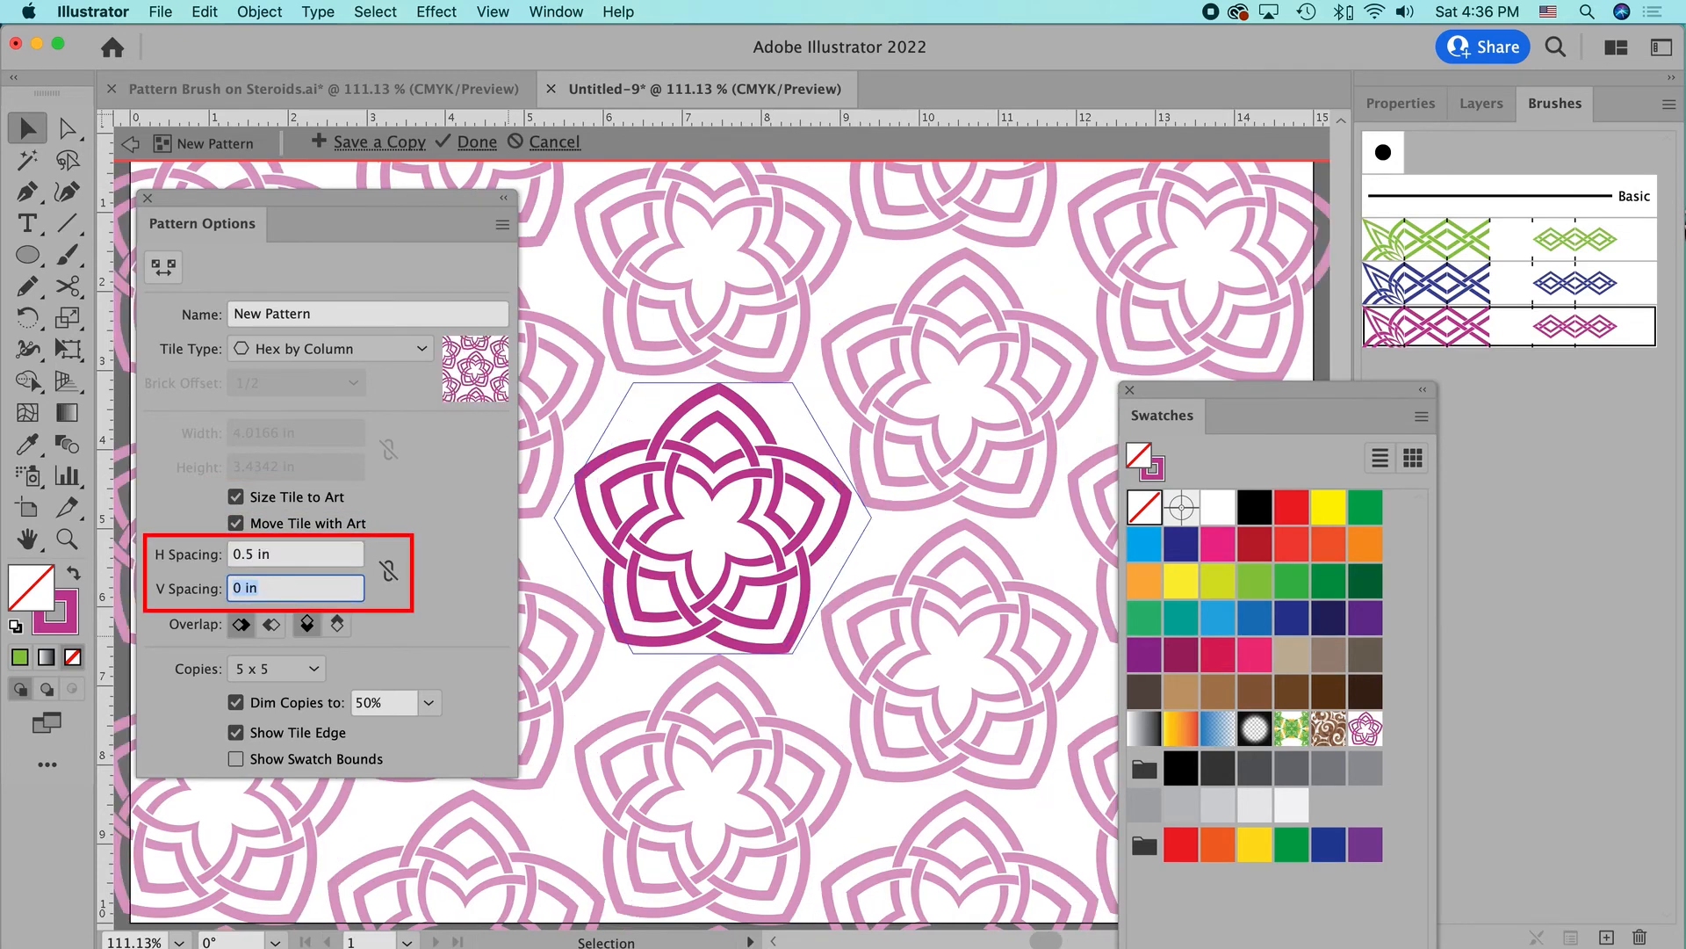
text(.5)
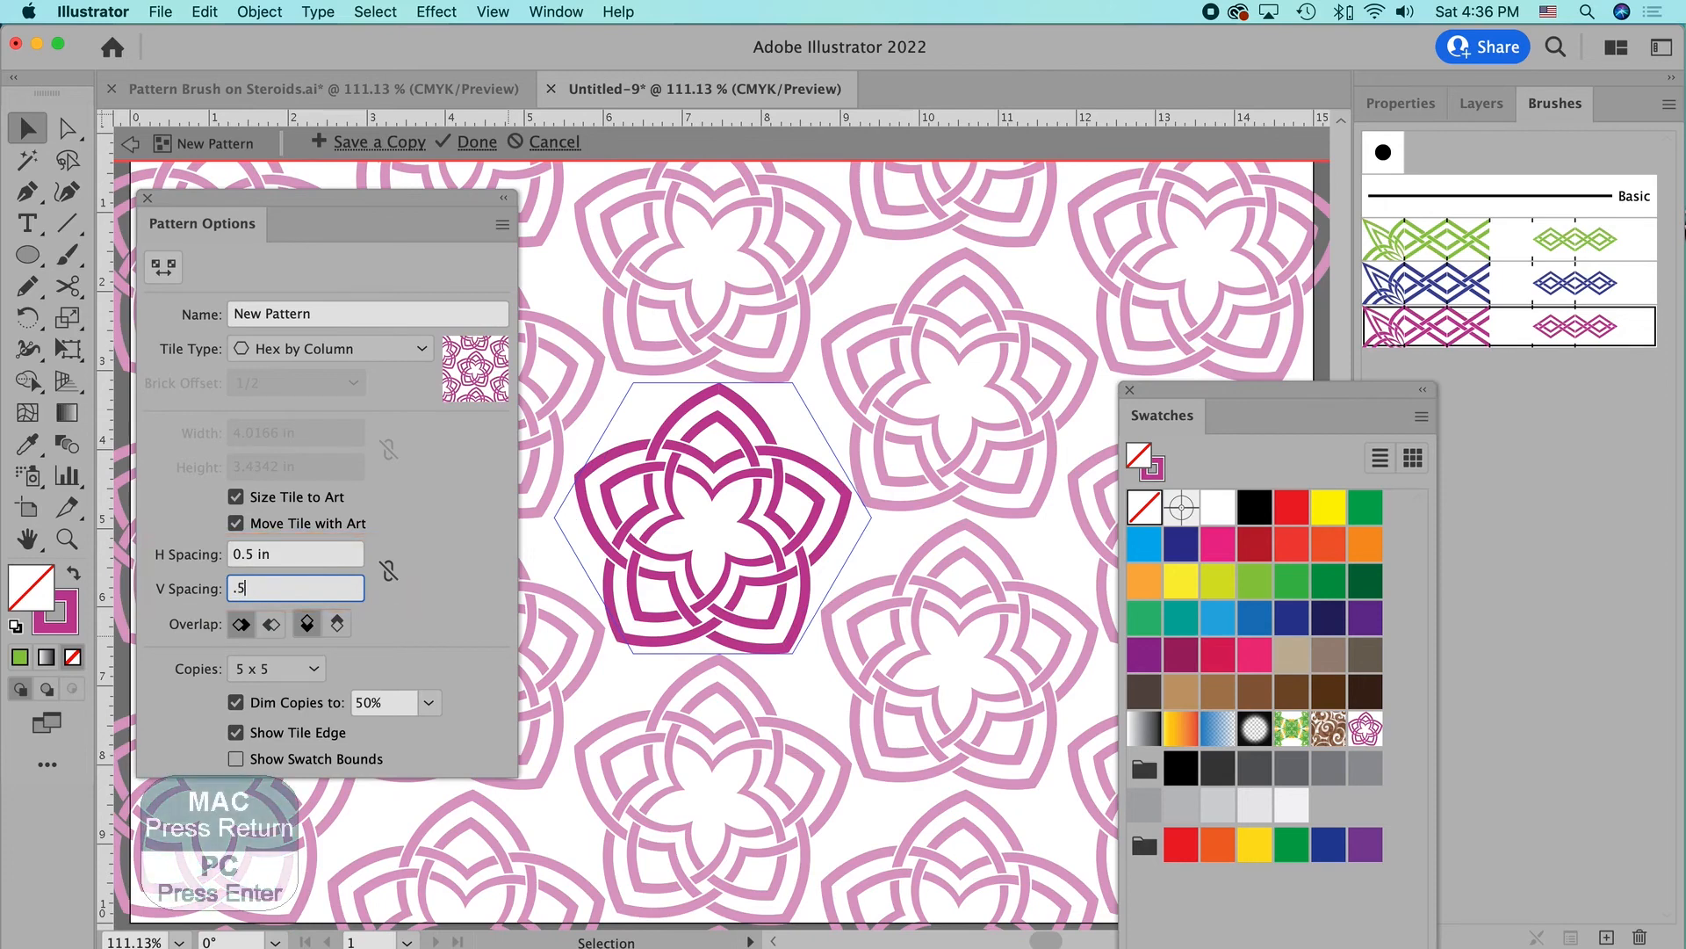
key(Return)
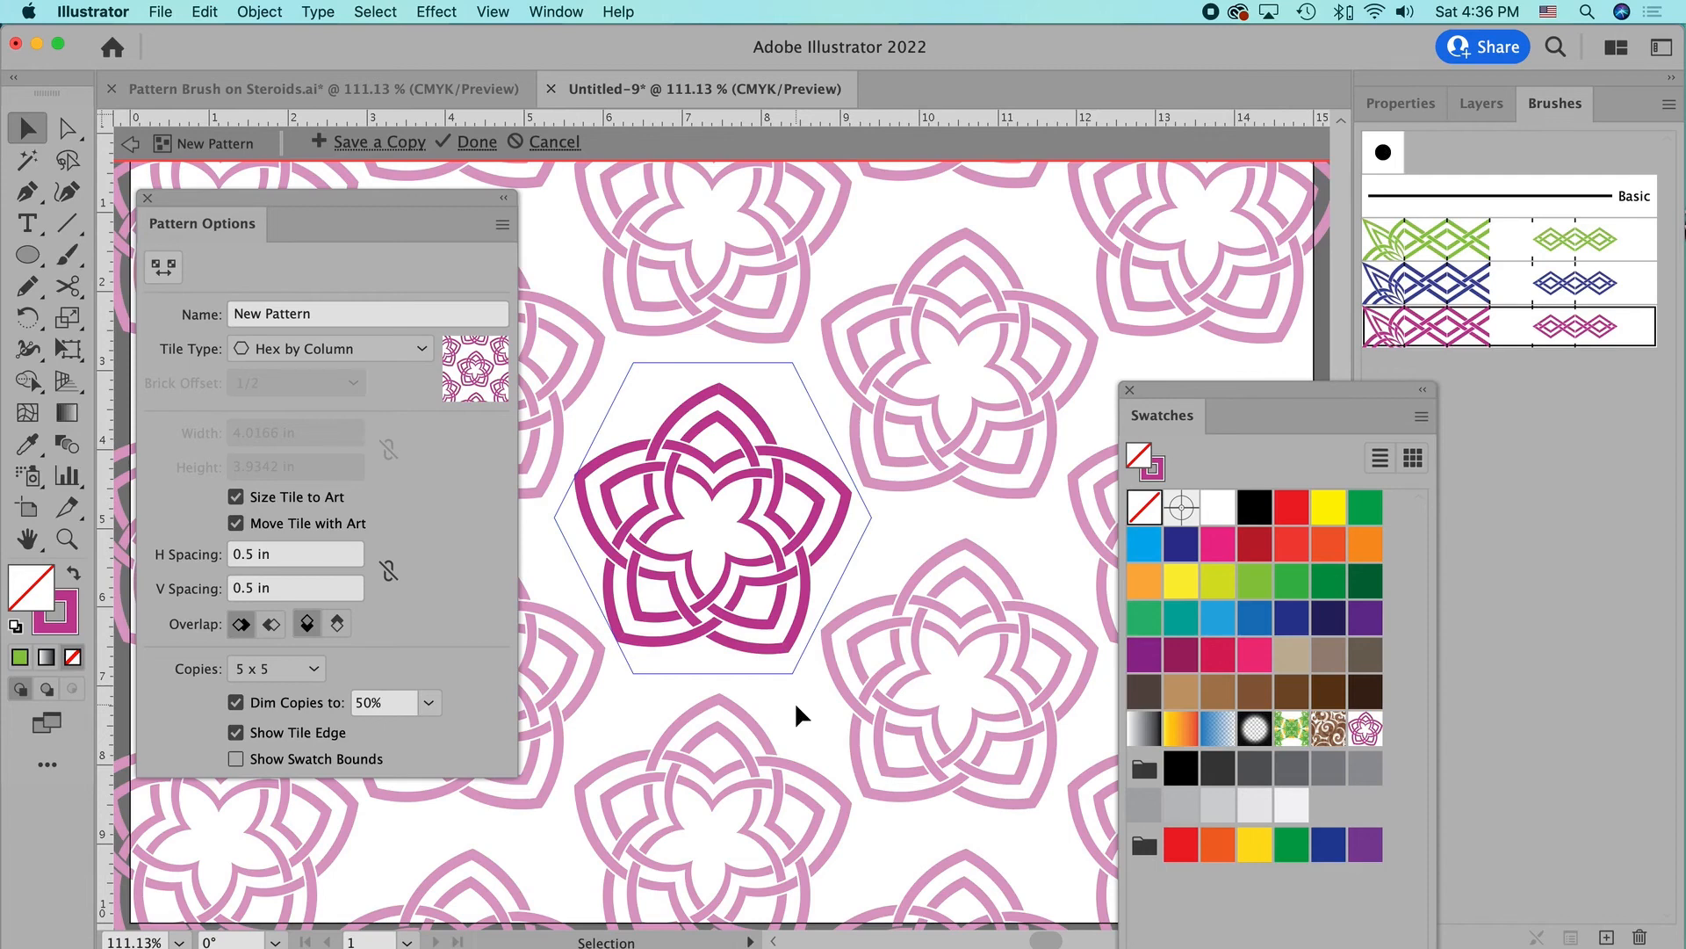
- Close the pattern options, exit pattern editing back to the artwork, and place the swatches clear of the artboard
click(147, 199)
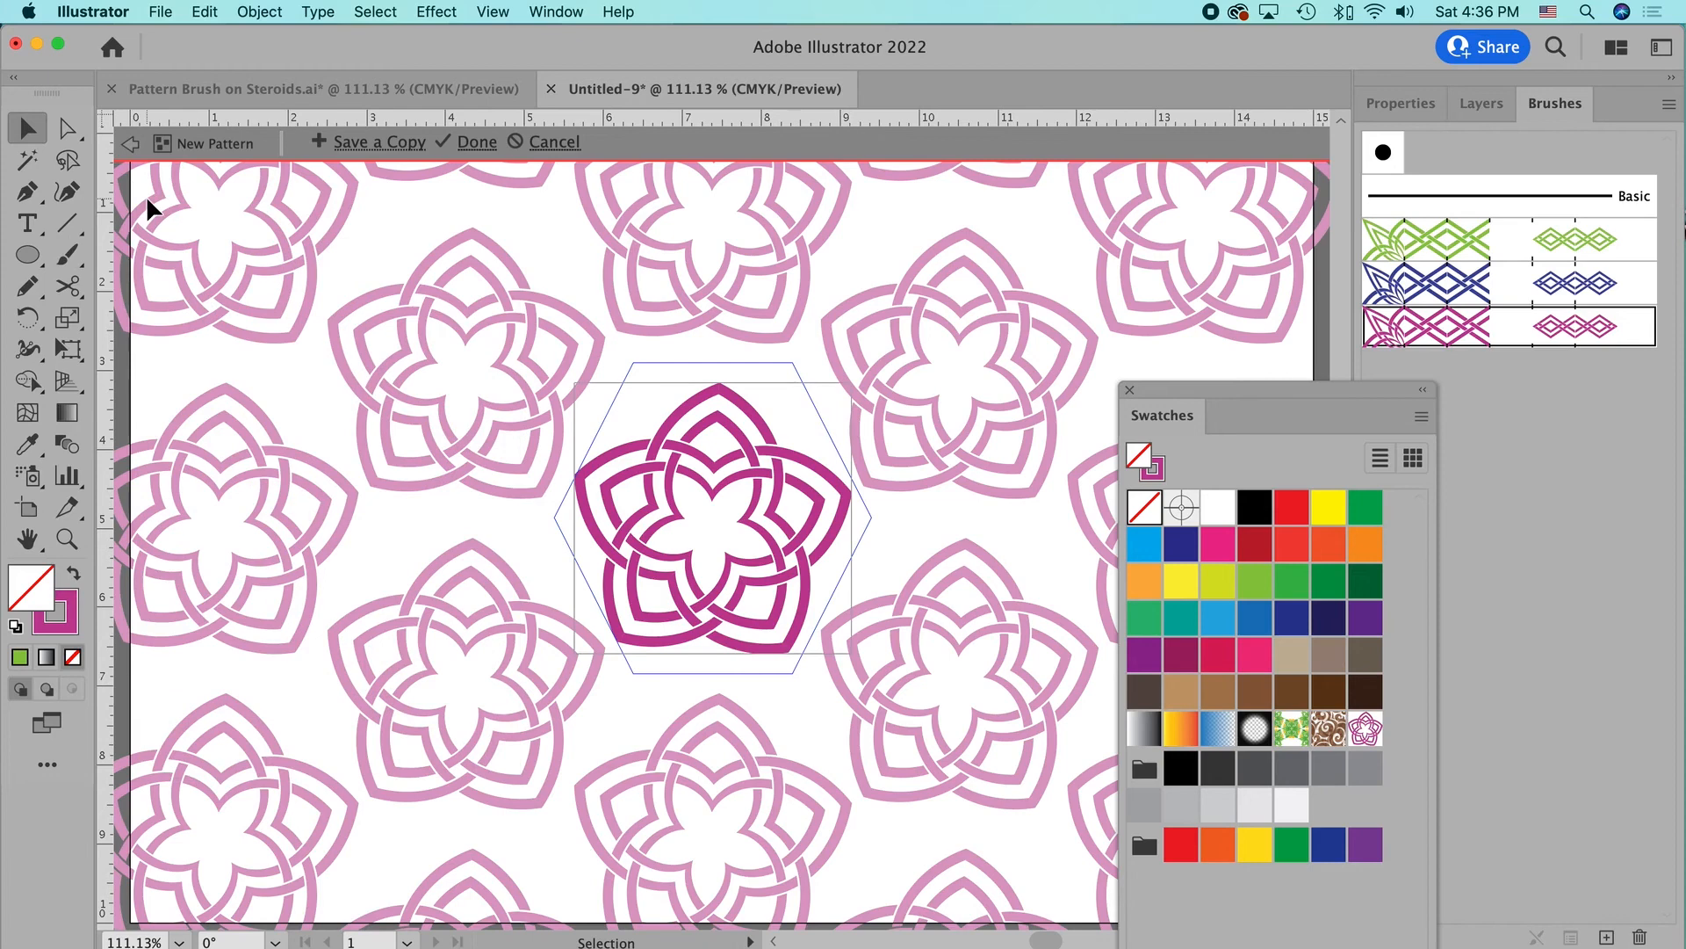
click(1129, 392)
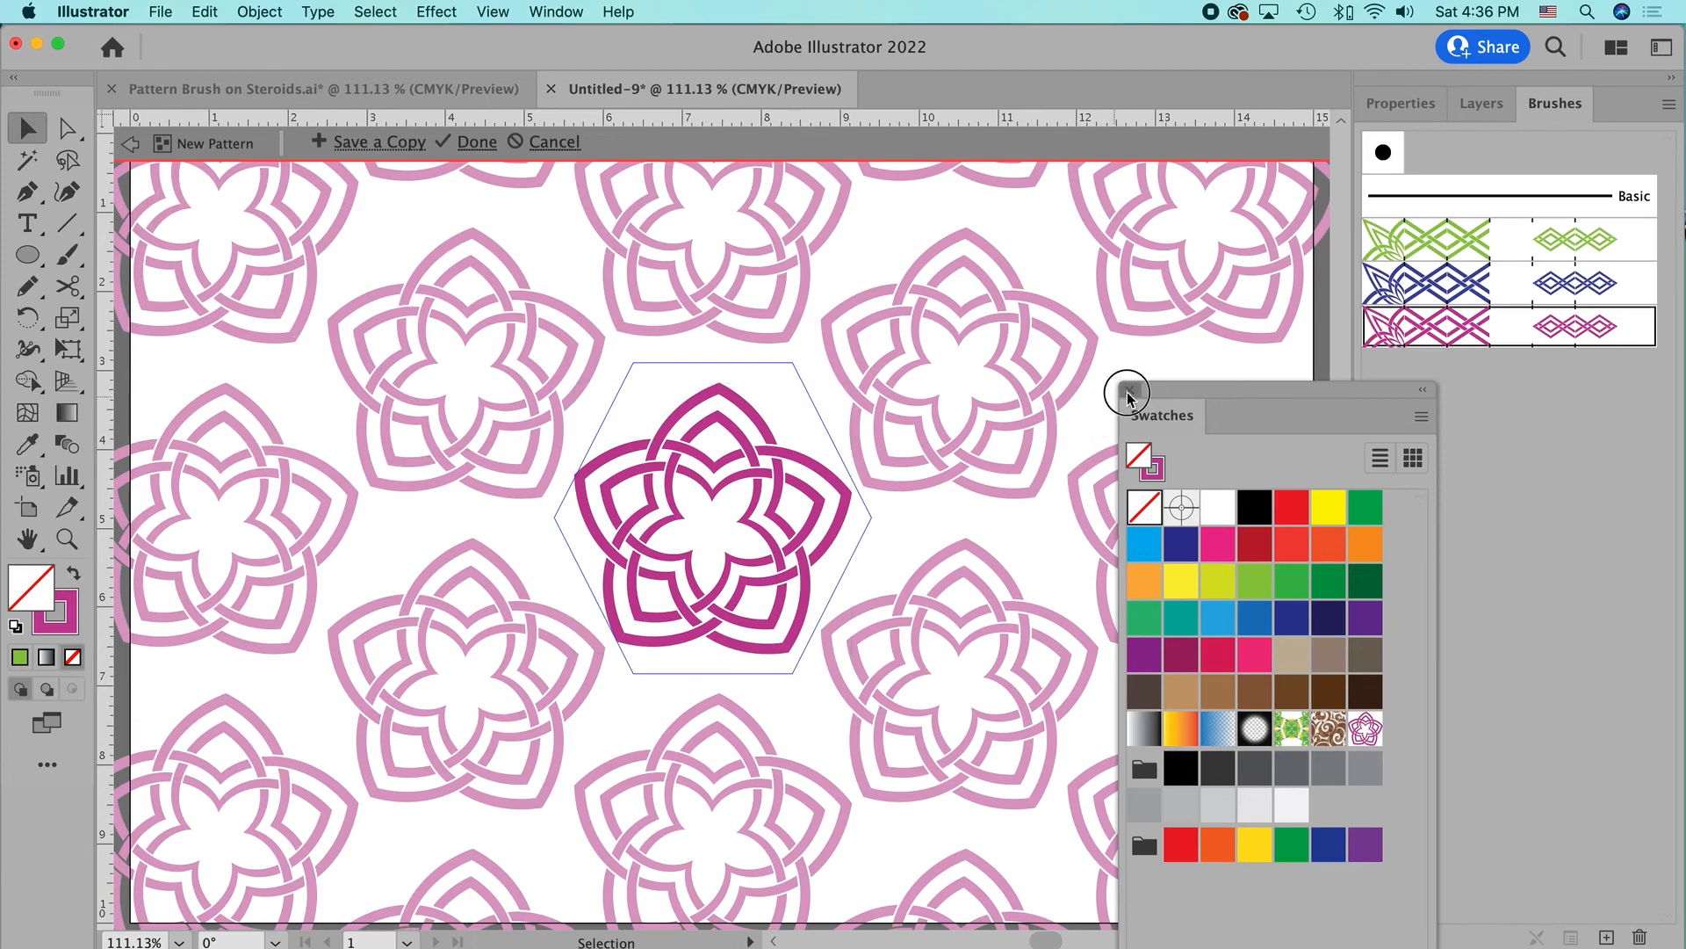
click(395, 145)
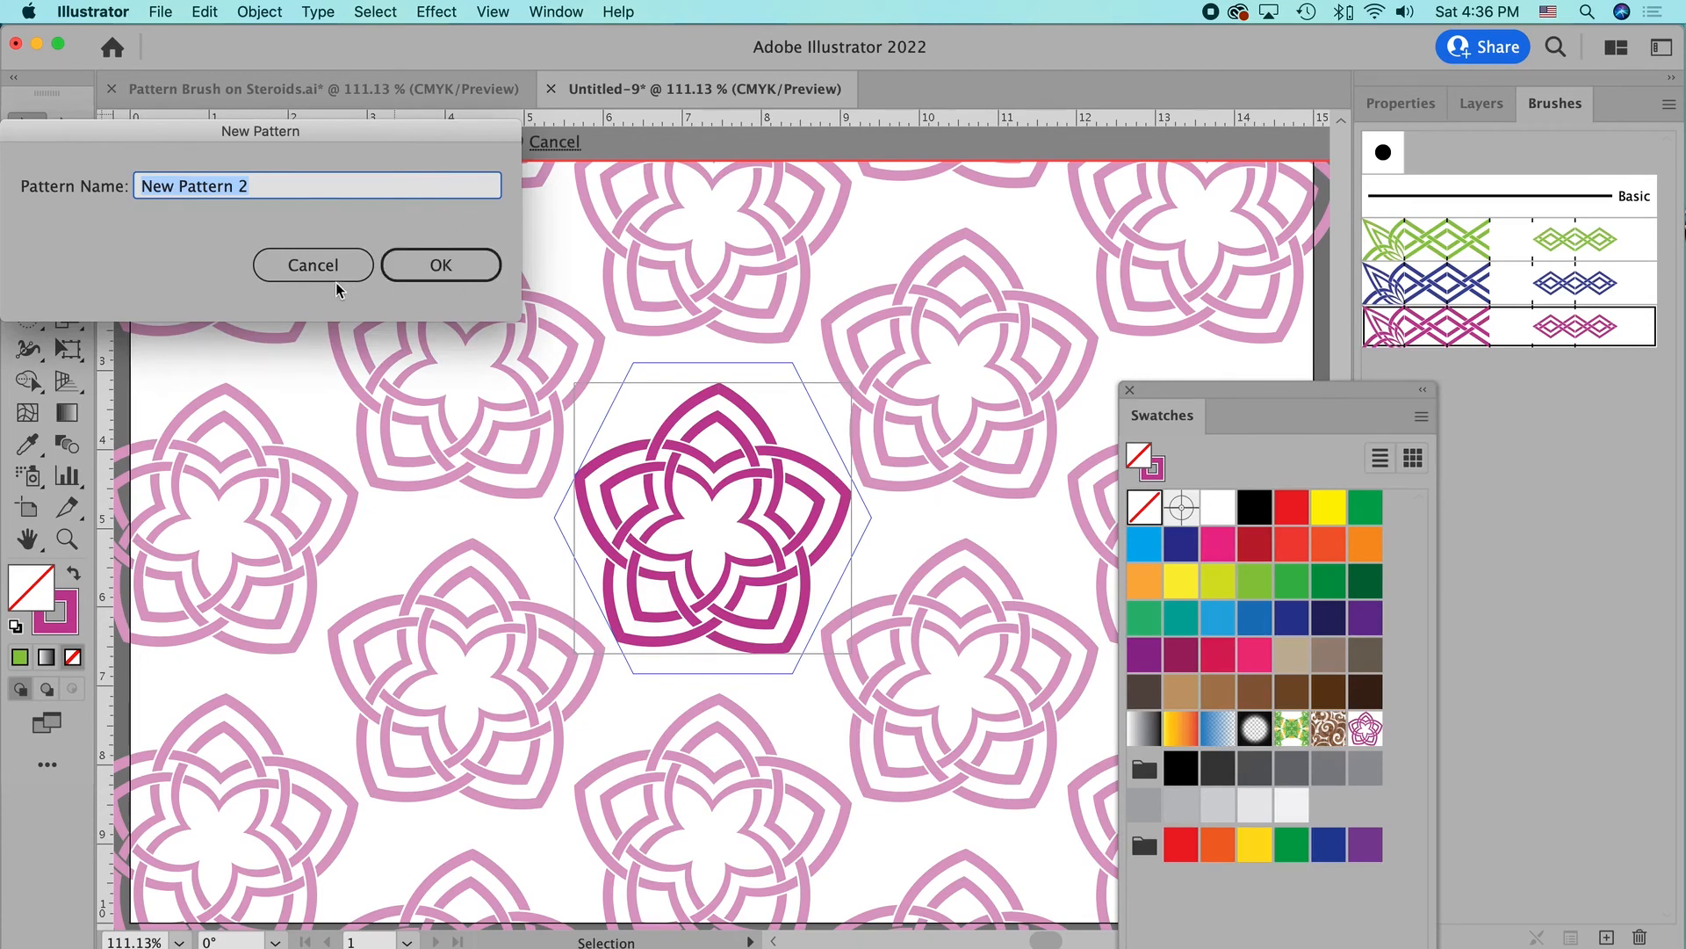
click(311, 267)
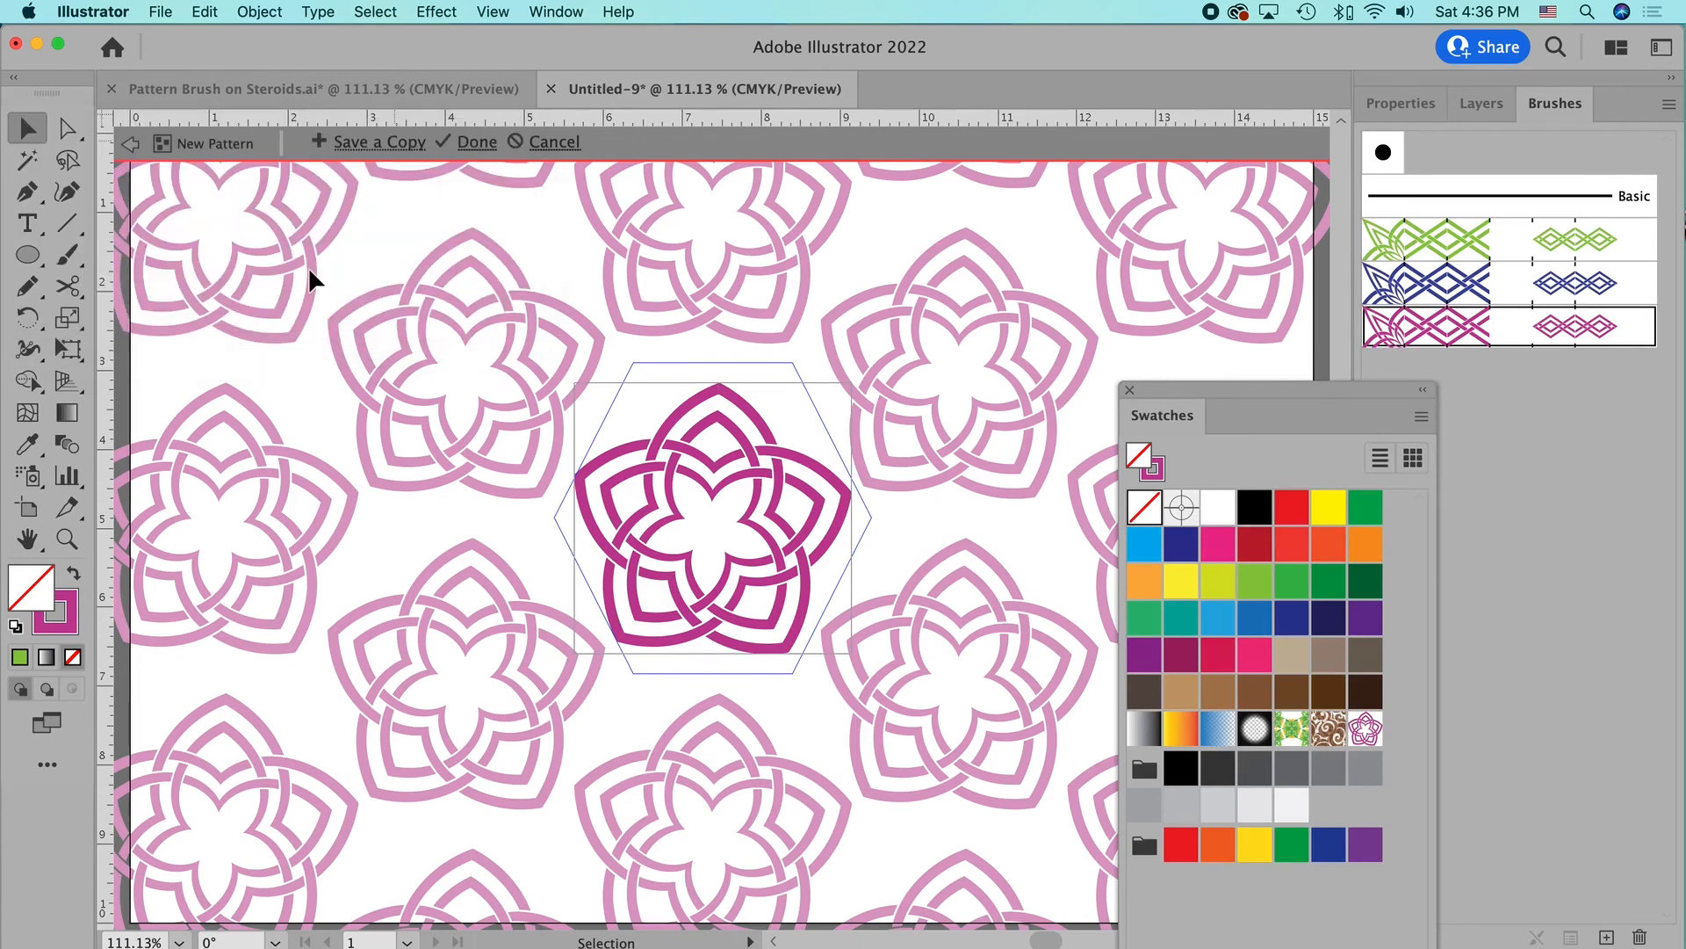
click(128, 144)
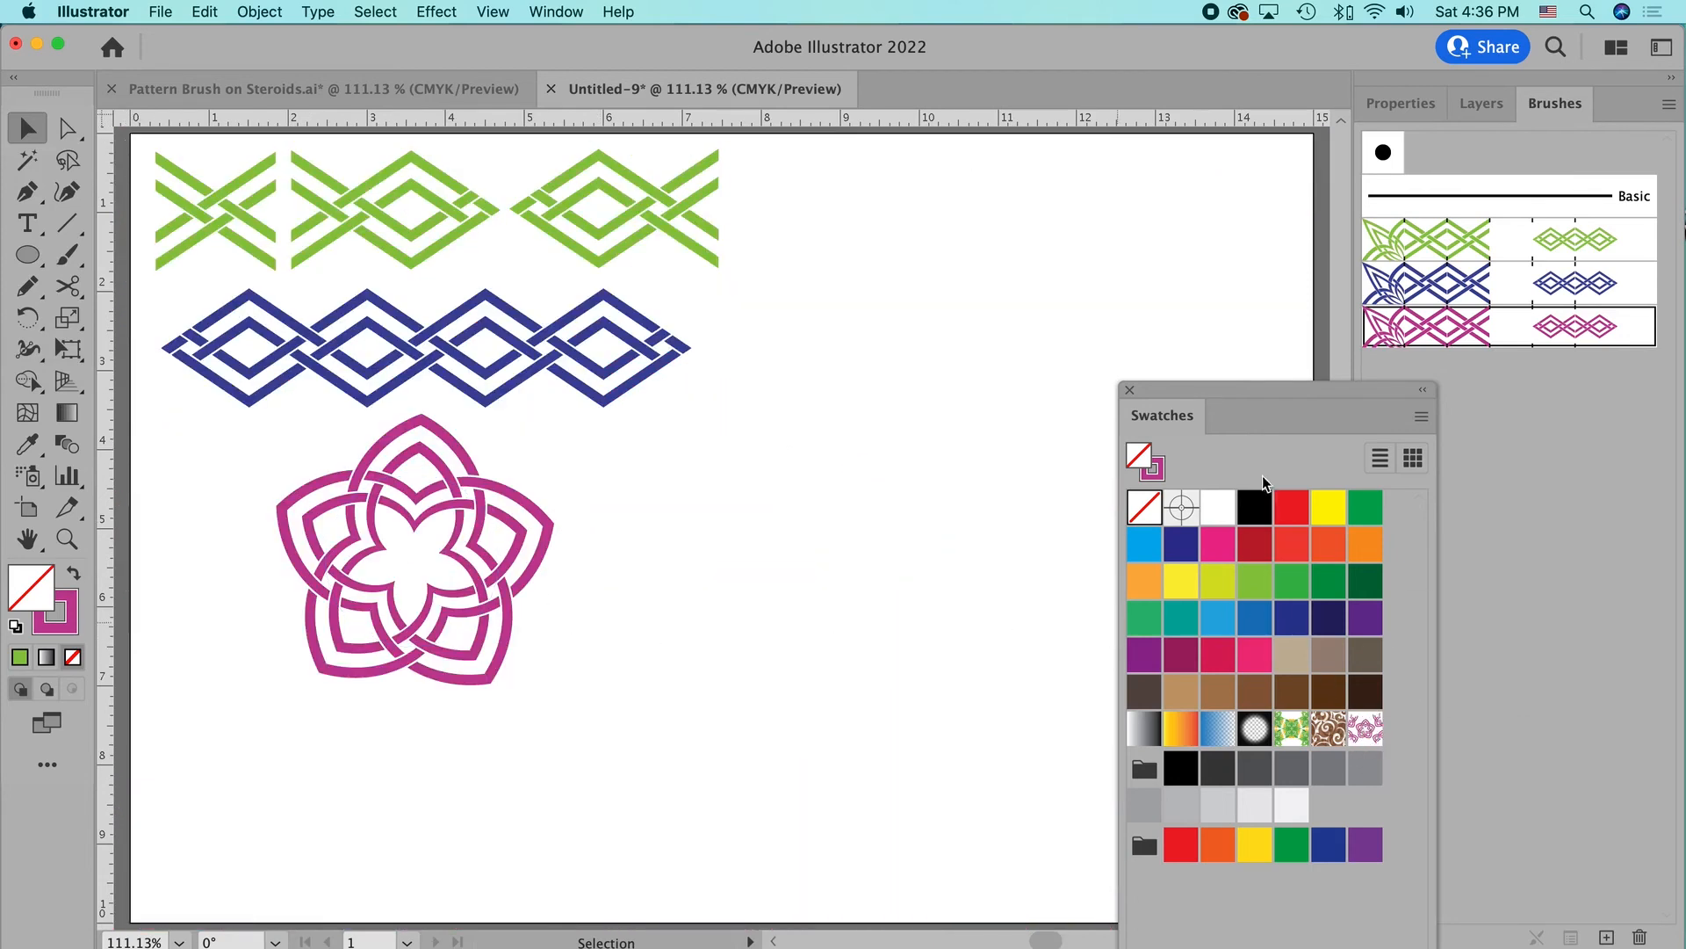
drag(1179, 397, 1391, 389)
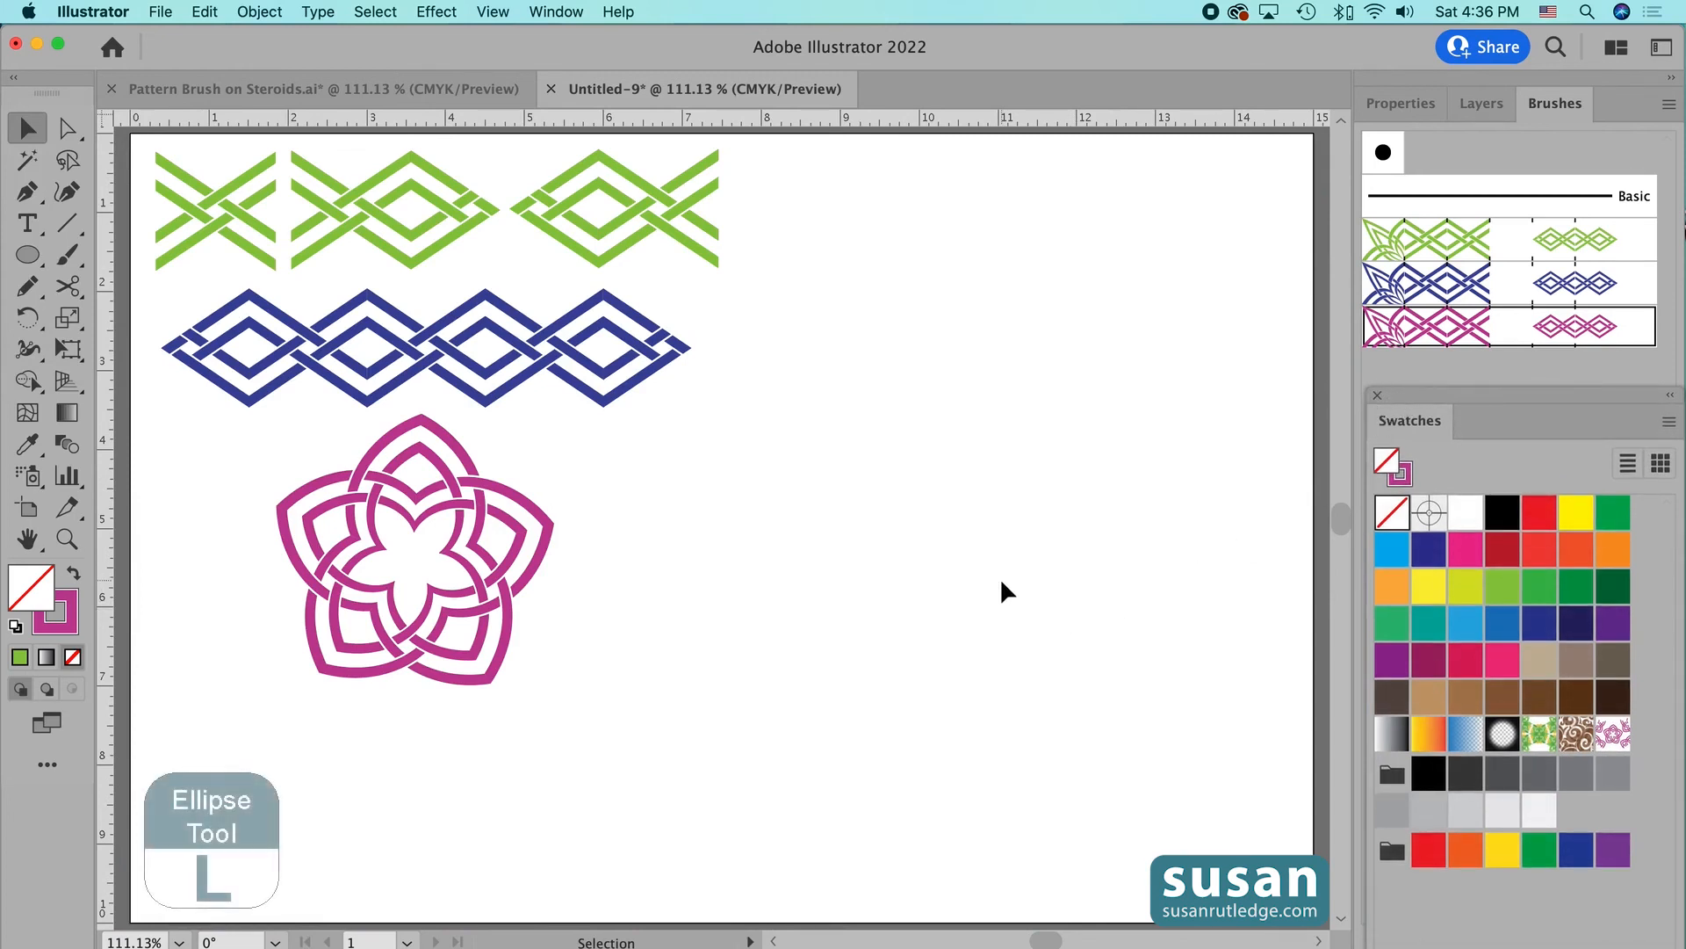
- Draw a circle 6 in wide and 6 in high on the empty area beside the five-petal artwork
key(l)
click(833, 457)
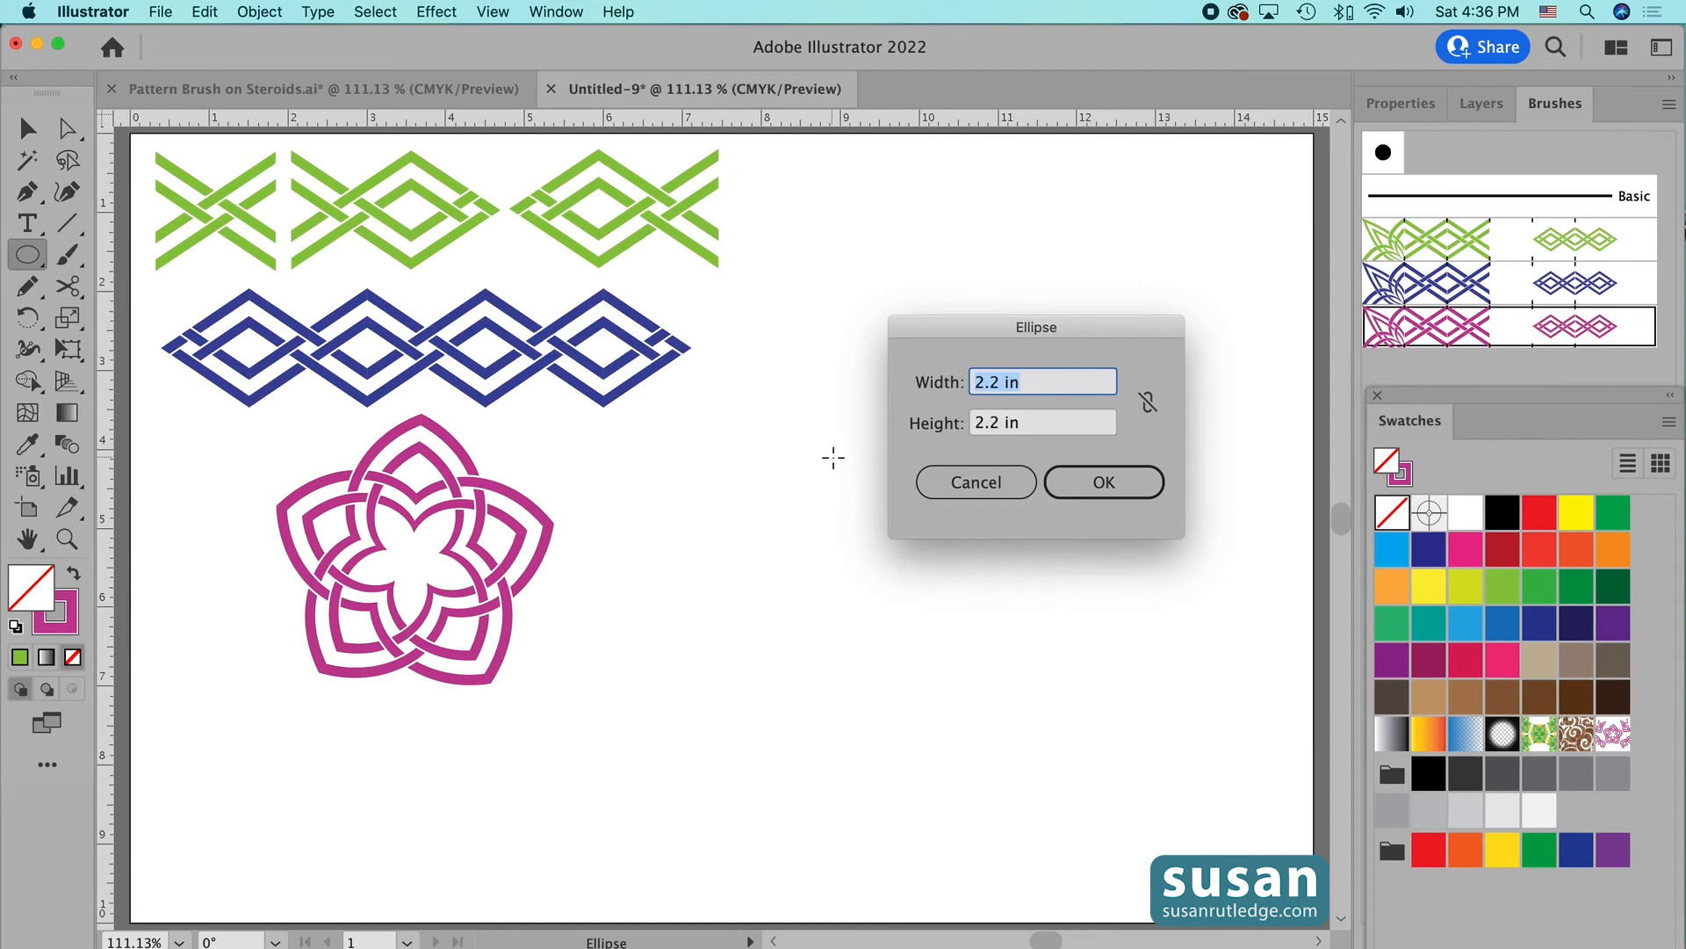
text(6)
key(Tab)
text(6)
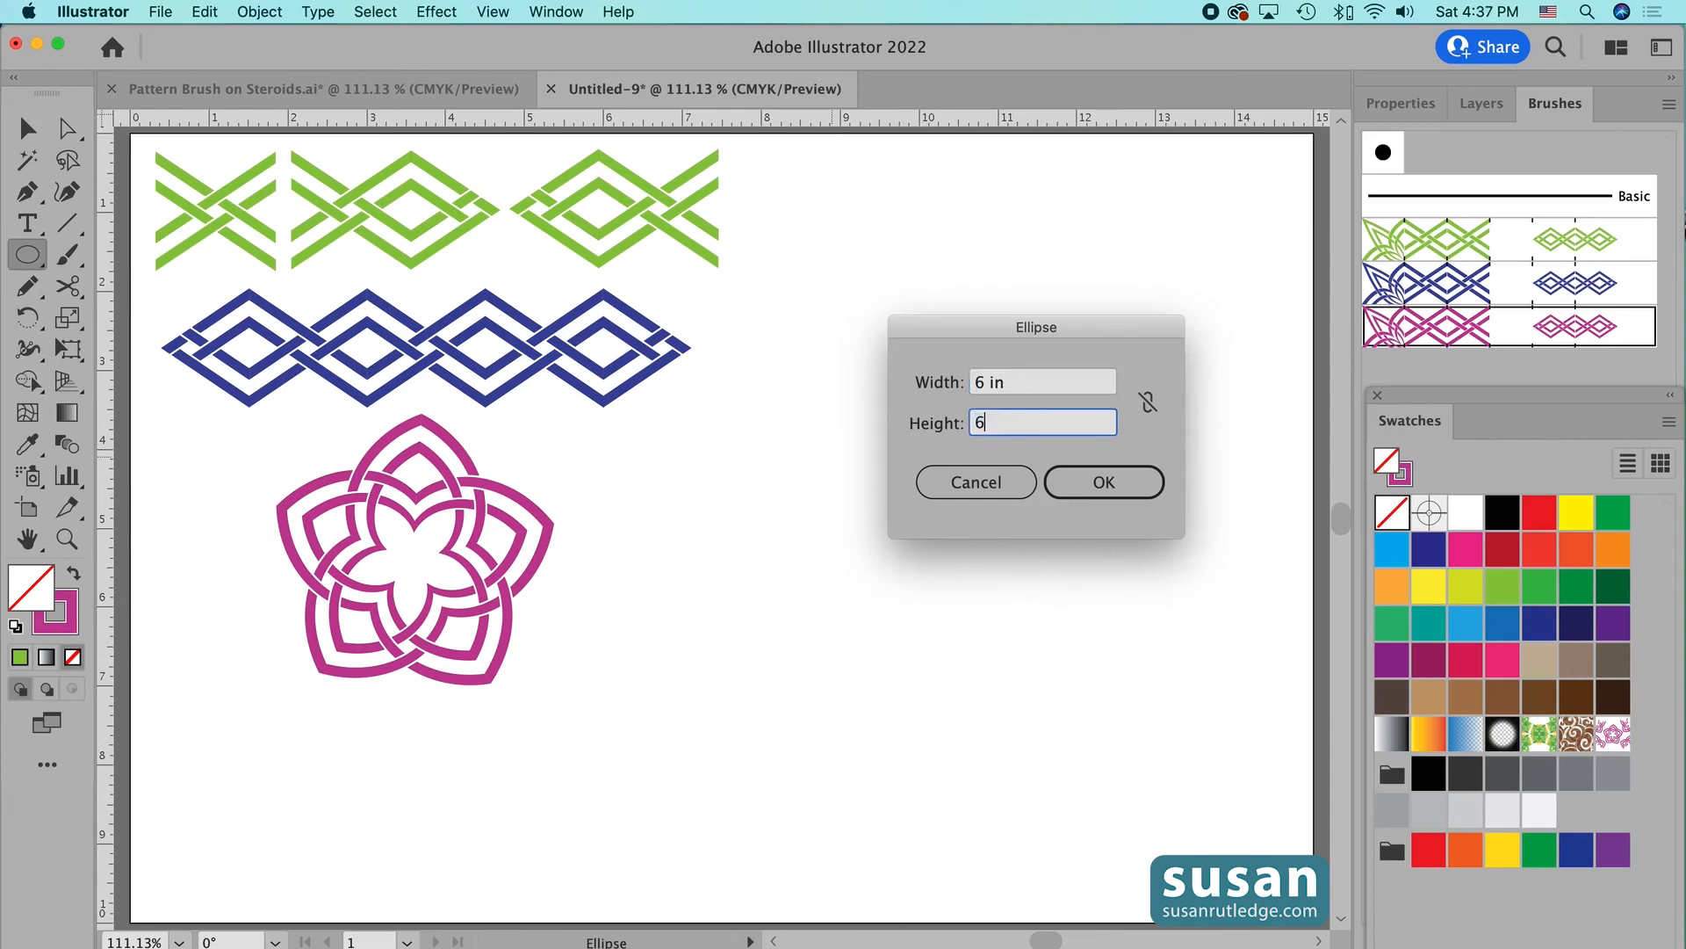
key(Return)
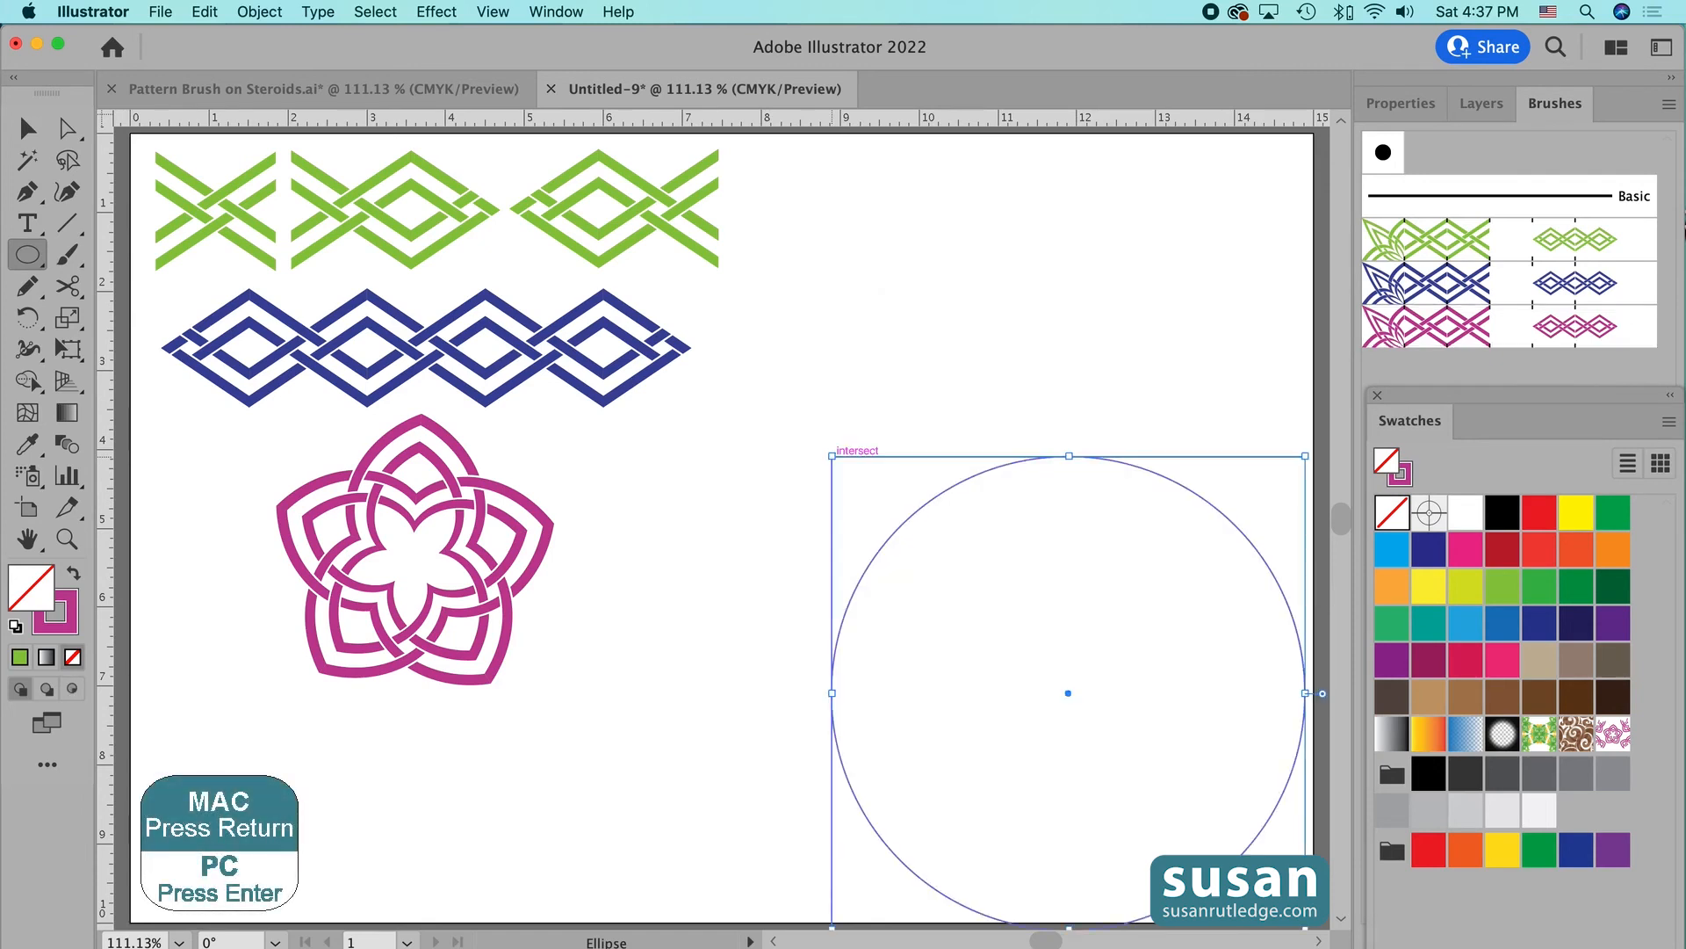
- Move the circle up to about X 10.97 in, Y 3.72 in and fill it with the magenta five-petal pattern swatch
key(v)
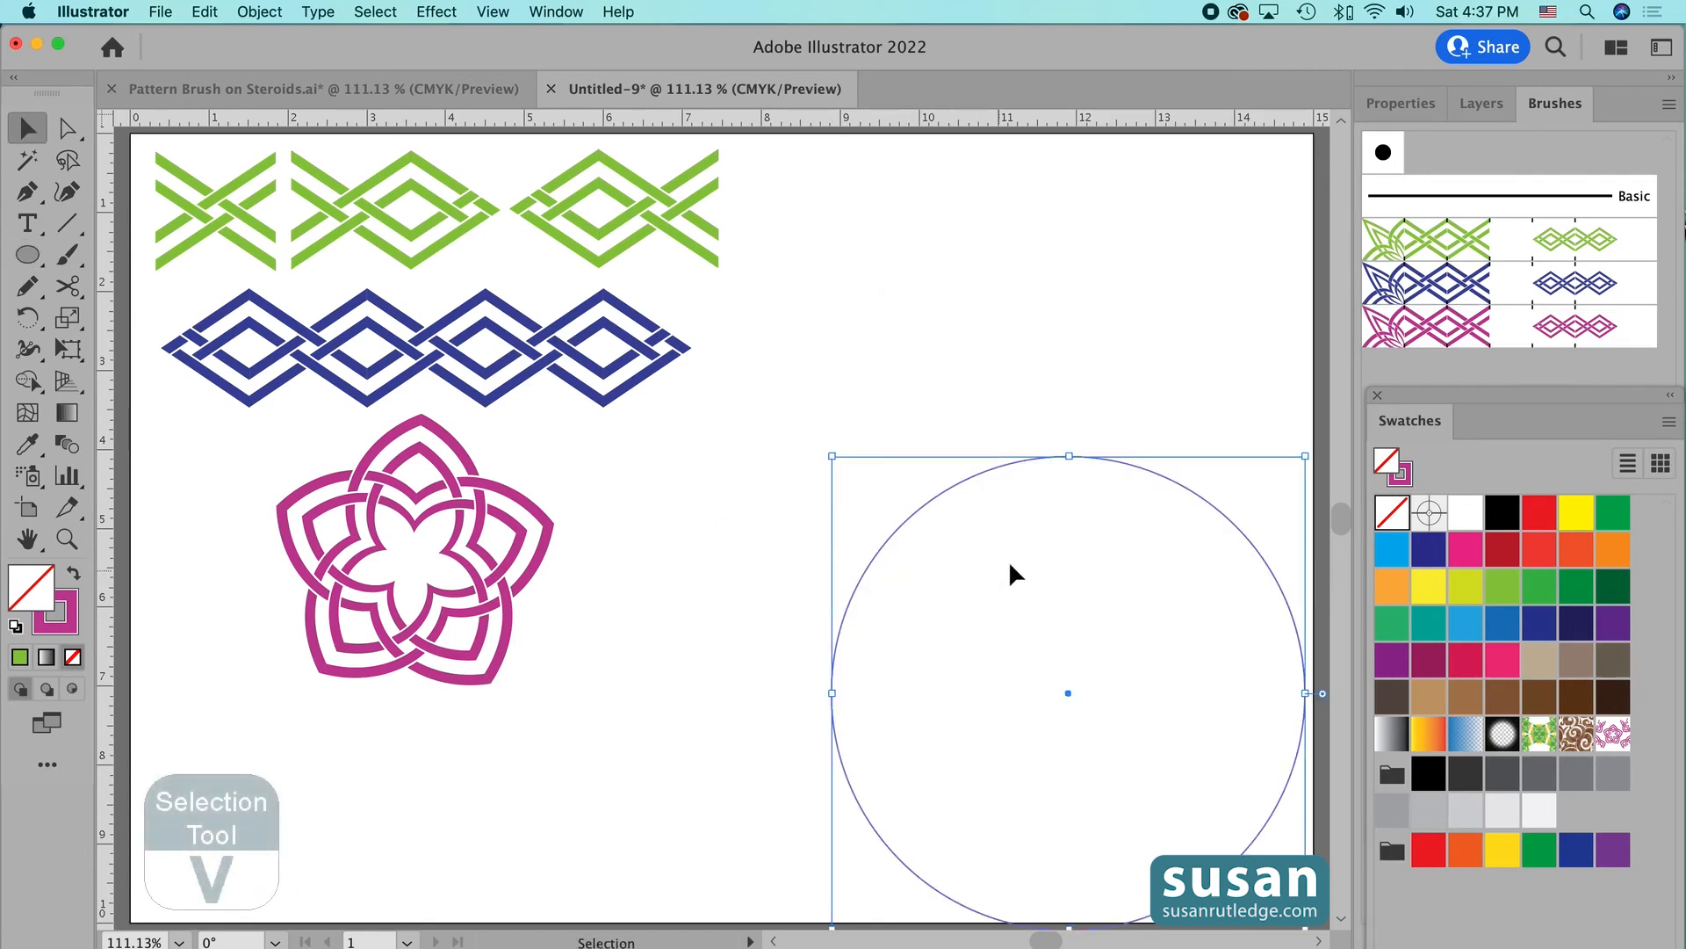
drag(1033, 464, 957, 190)
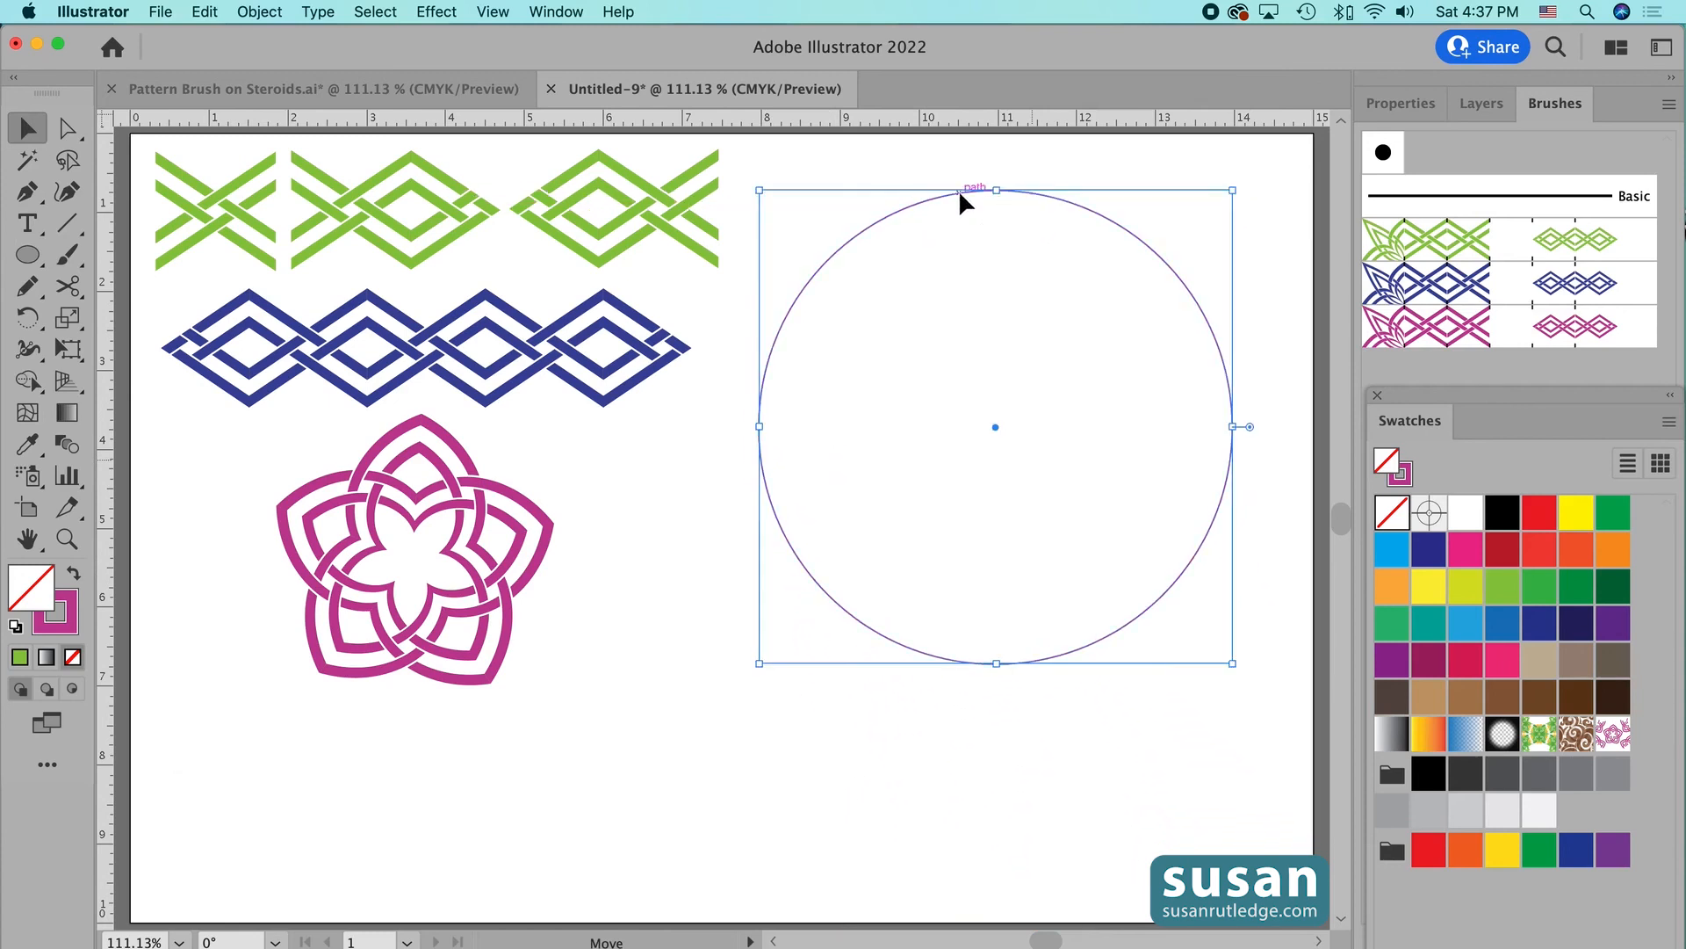
click(1612, 734)
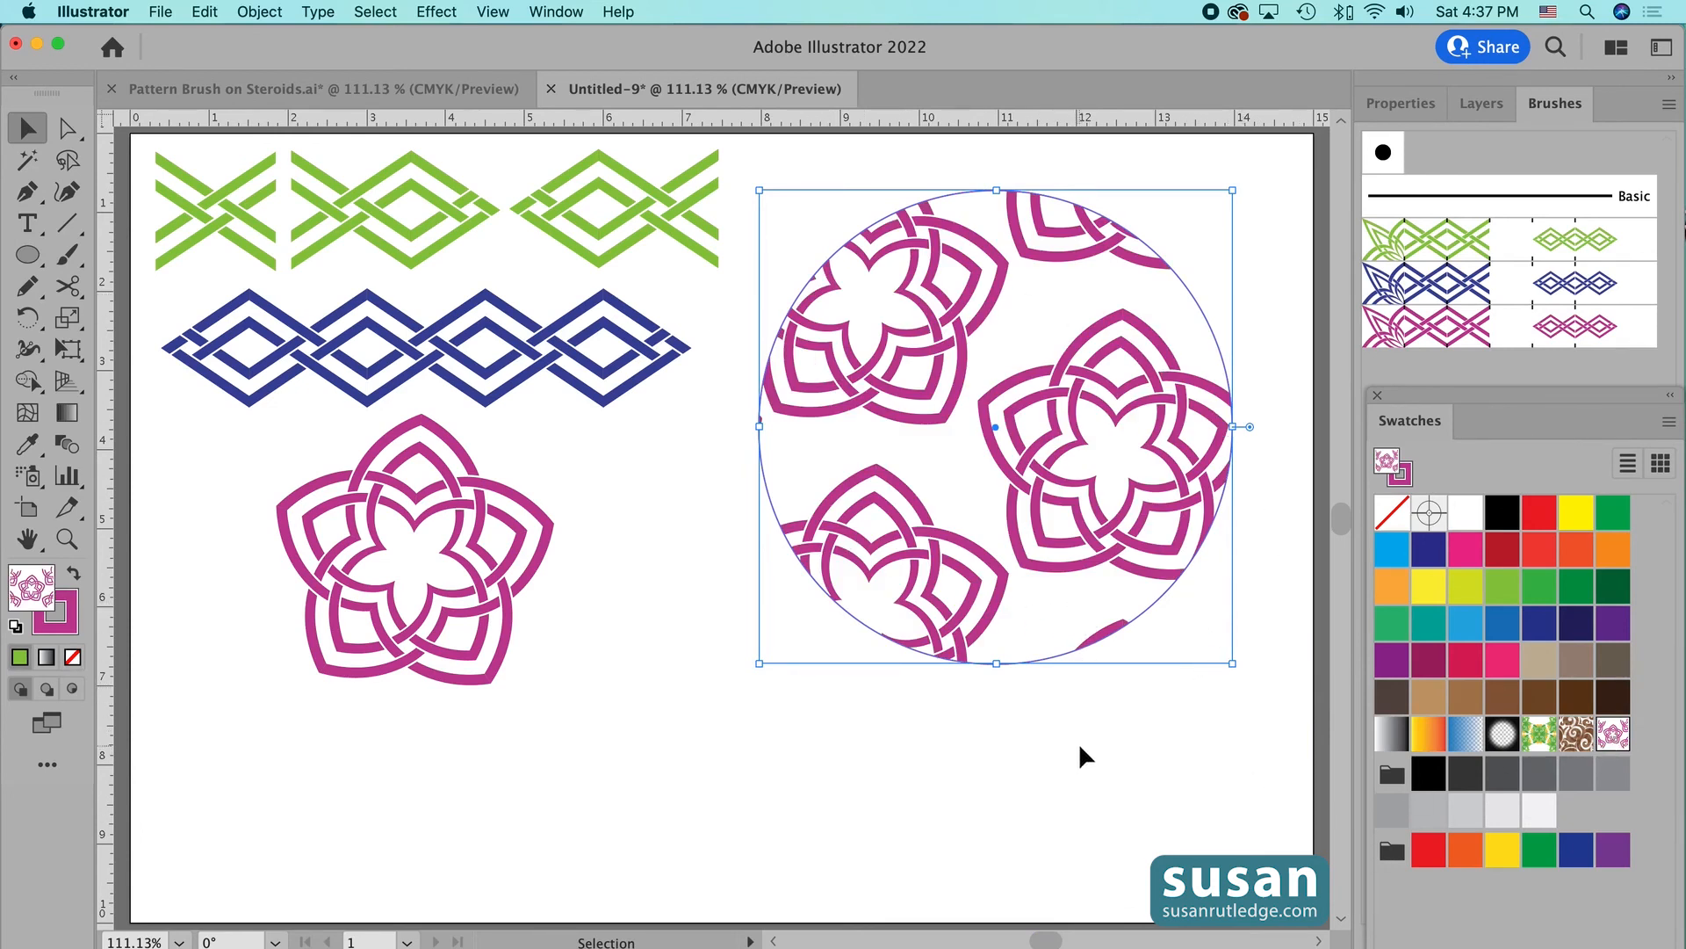
- Scale only the pattern inside the circle uniformly to 34%, without transforming the object, and deselect it
click(261, 13)
mouse_move(272, 37)
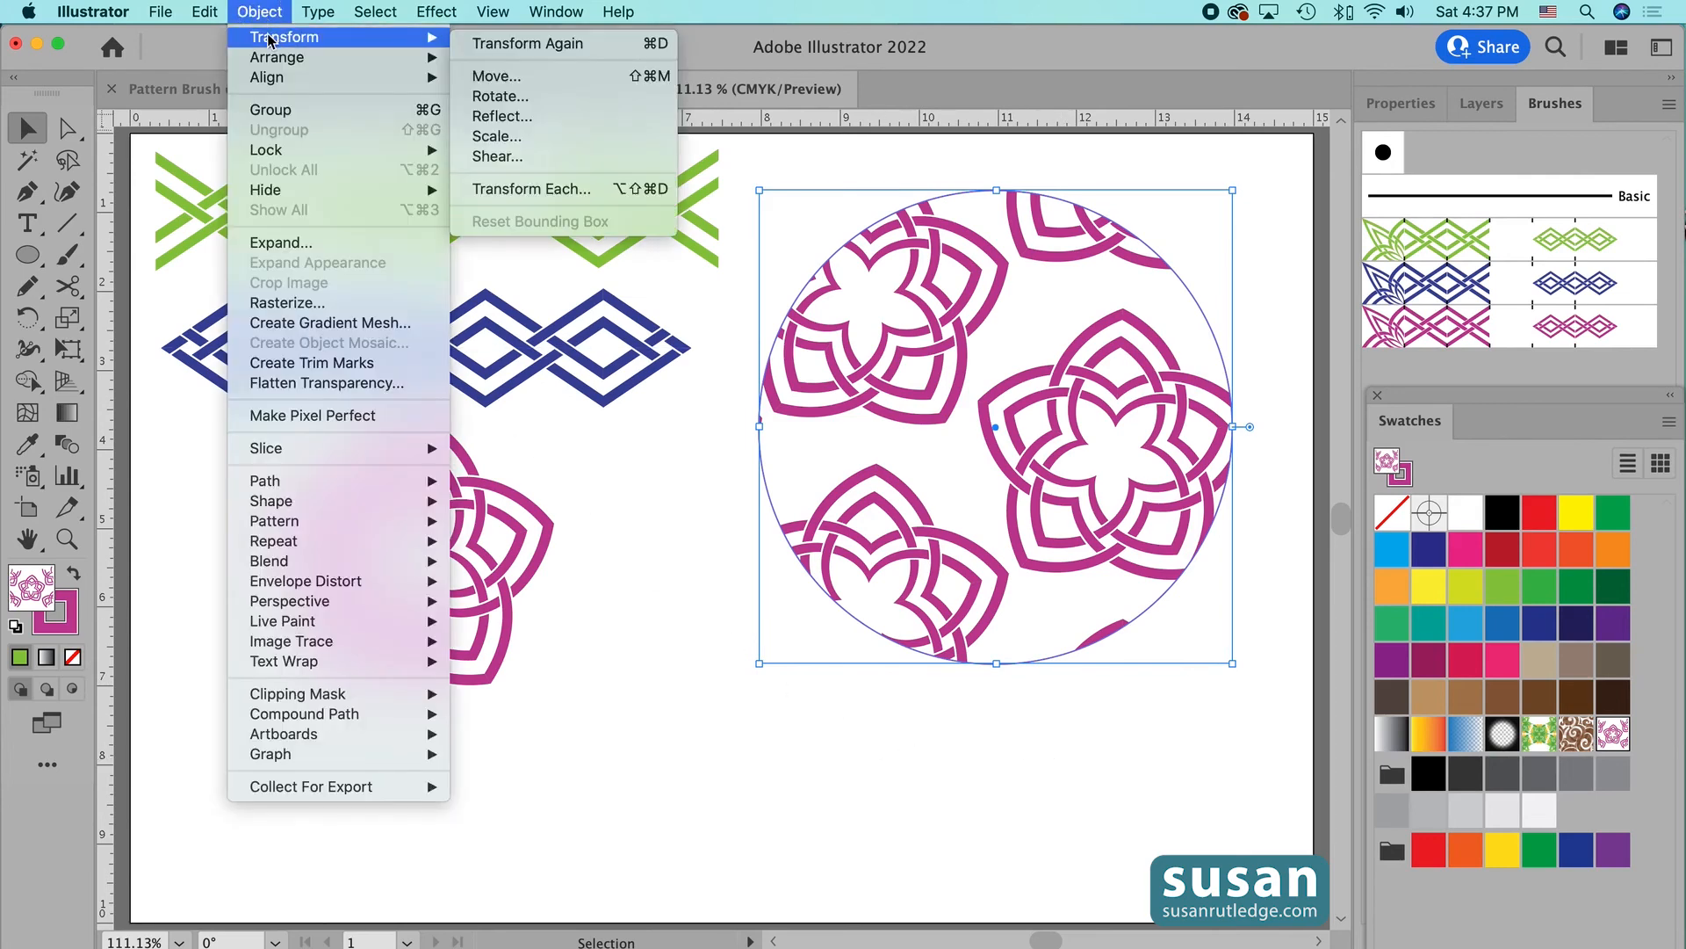
click(501, 138)
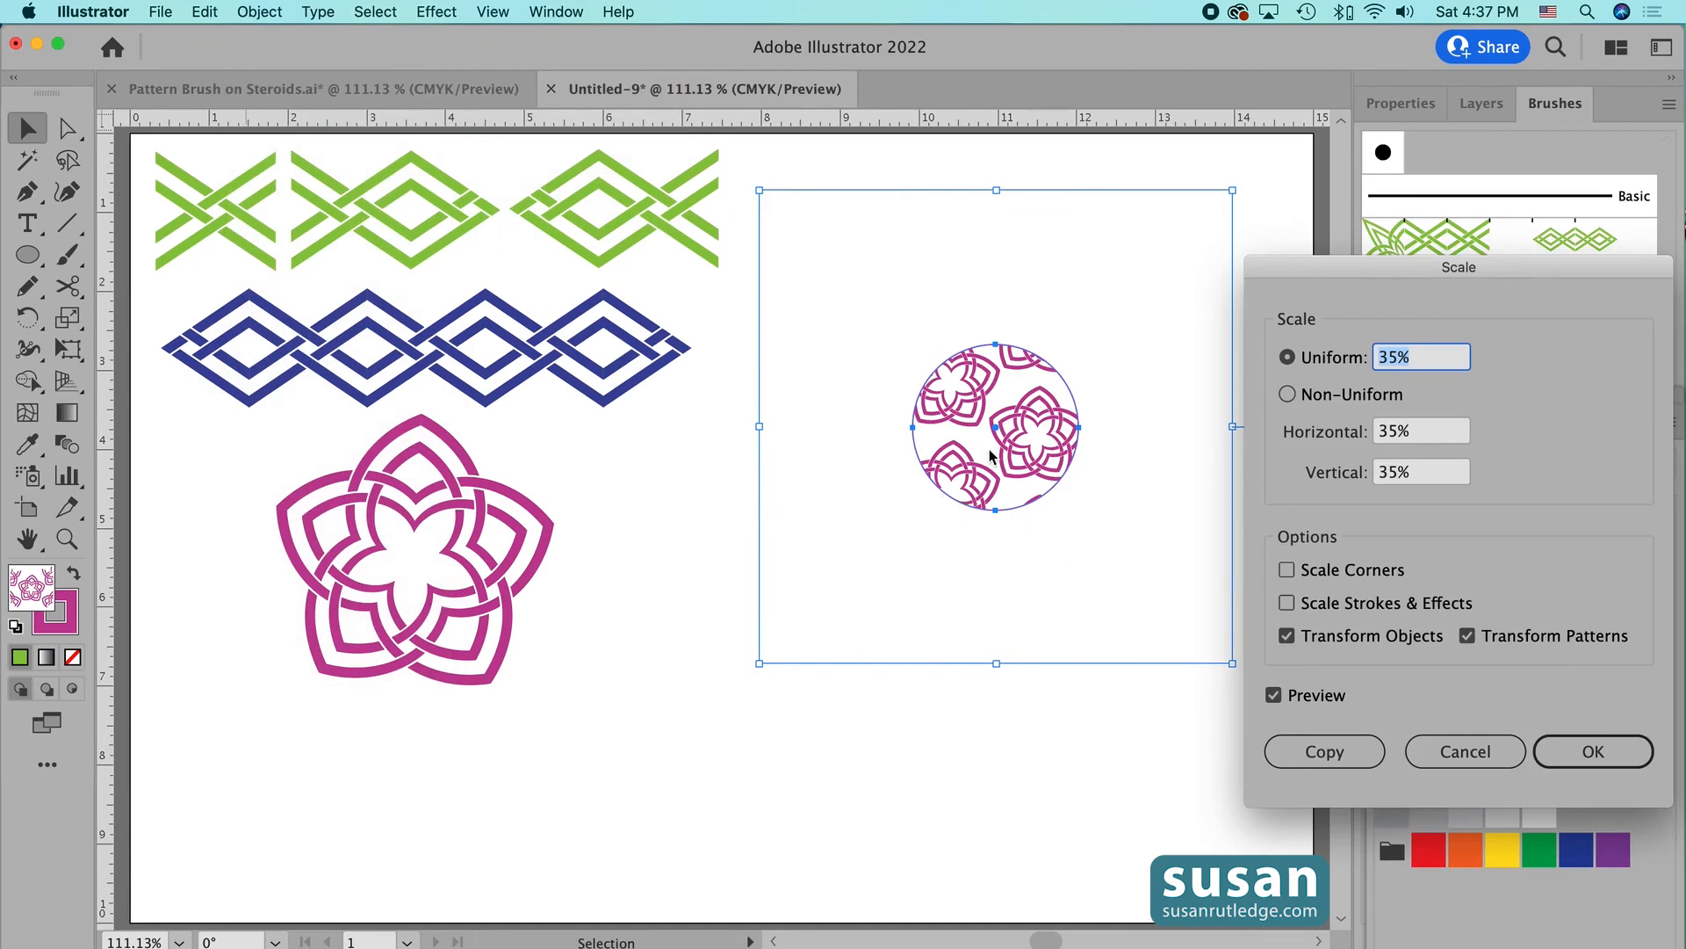
click(1287, 637)
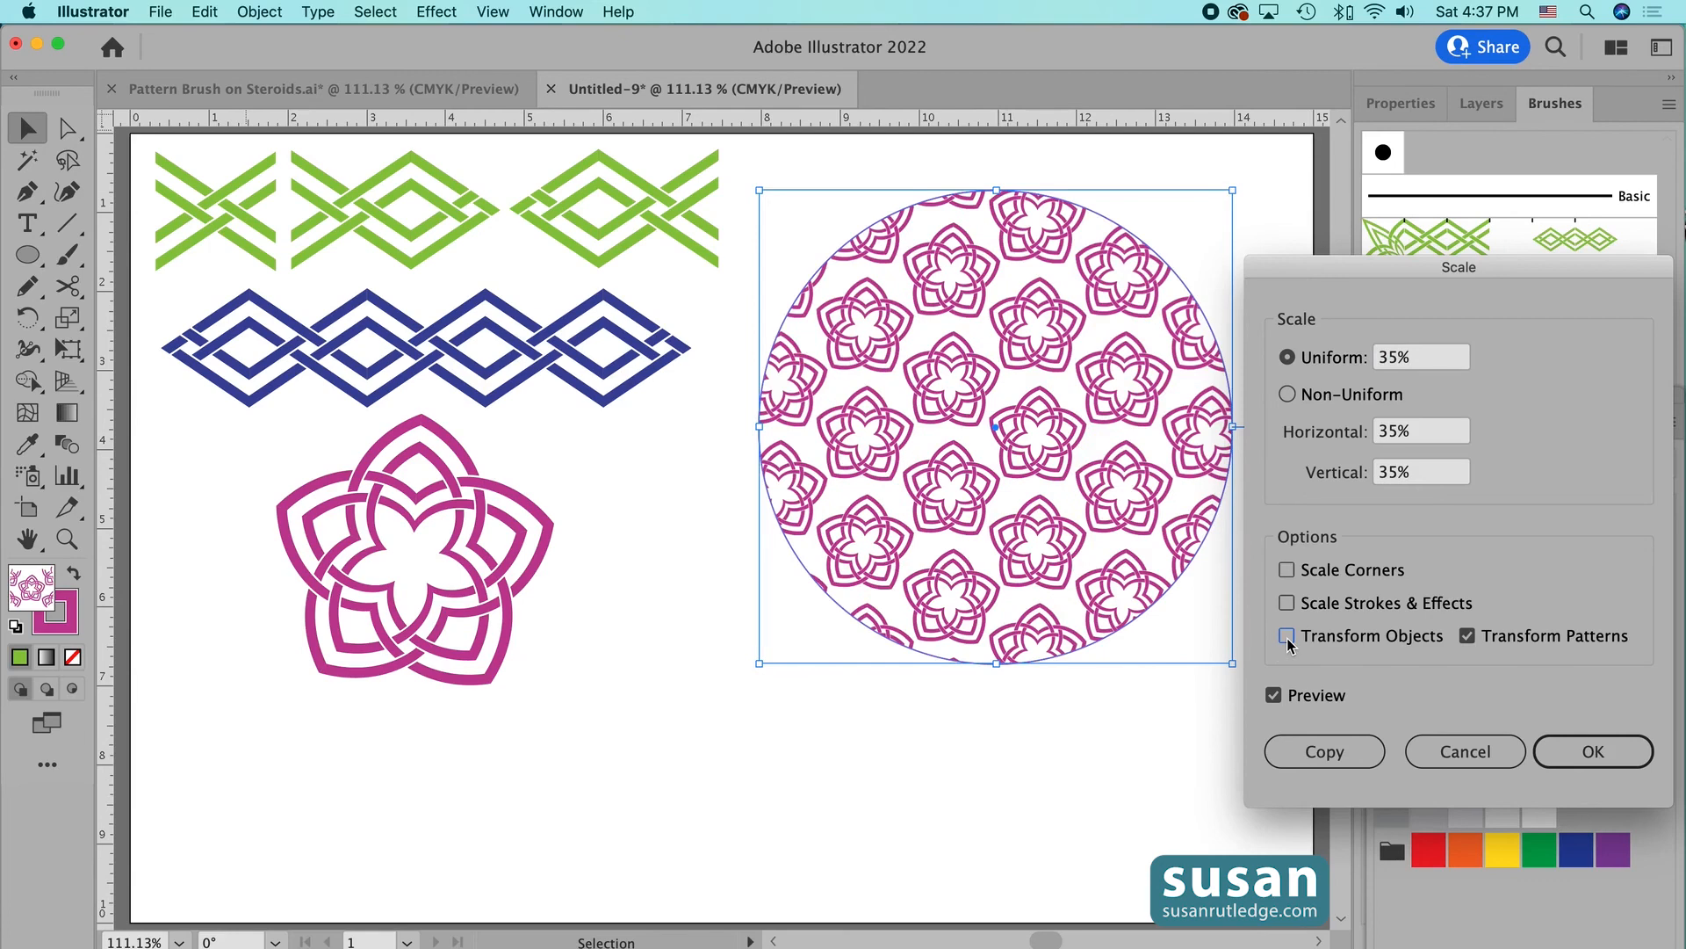
scroll(1425, 364, down, 3)
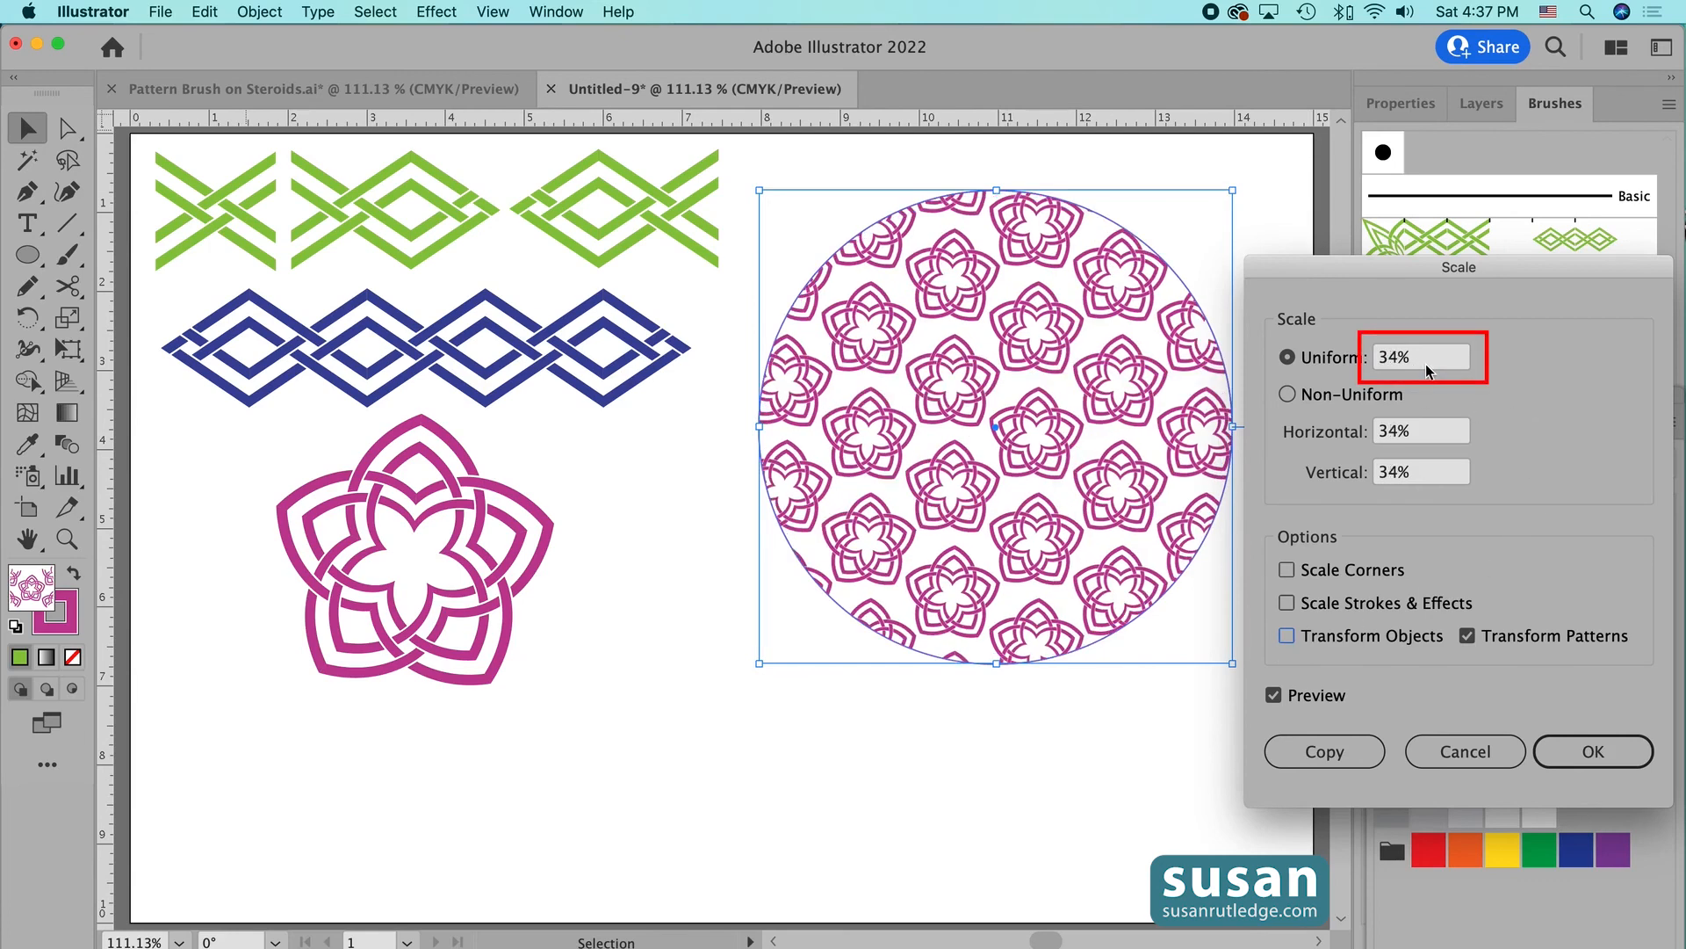
scroll(1426, 363, up, 5)
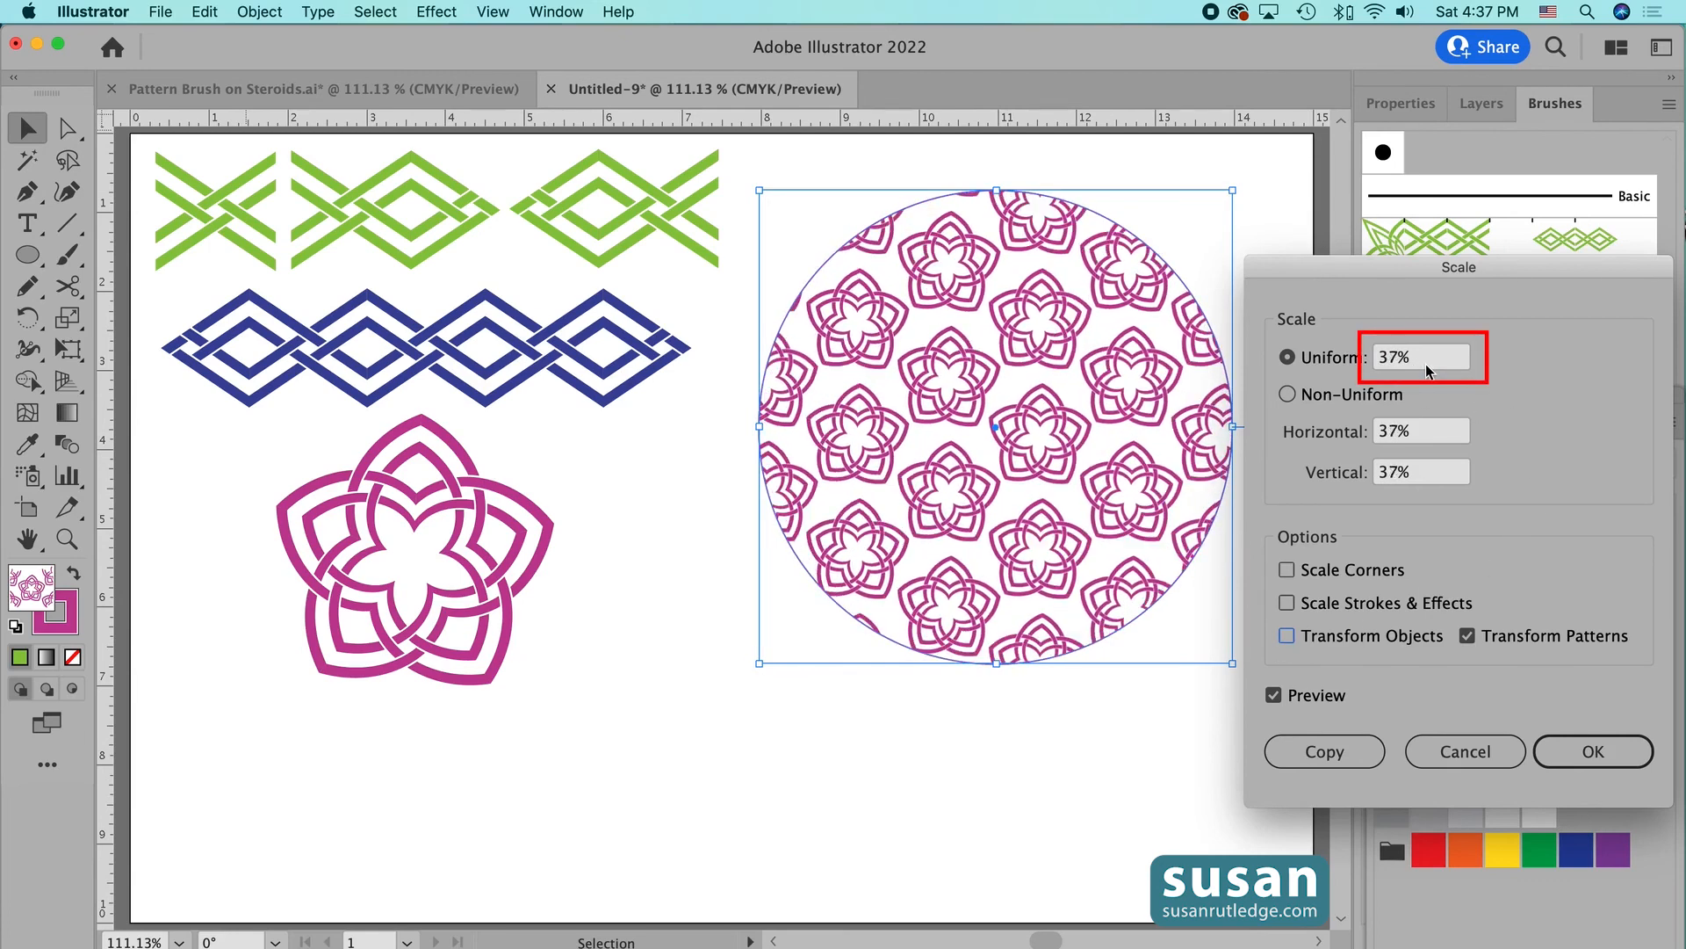
scroll(1425, 364, up, 1)
scroll(1425, 364, down, 4)
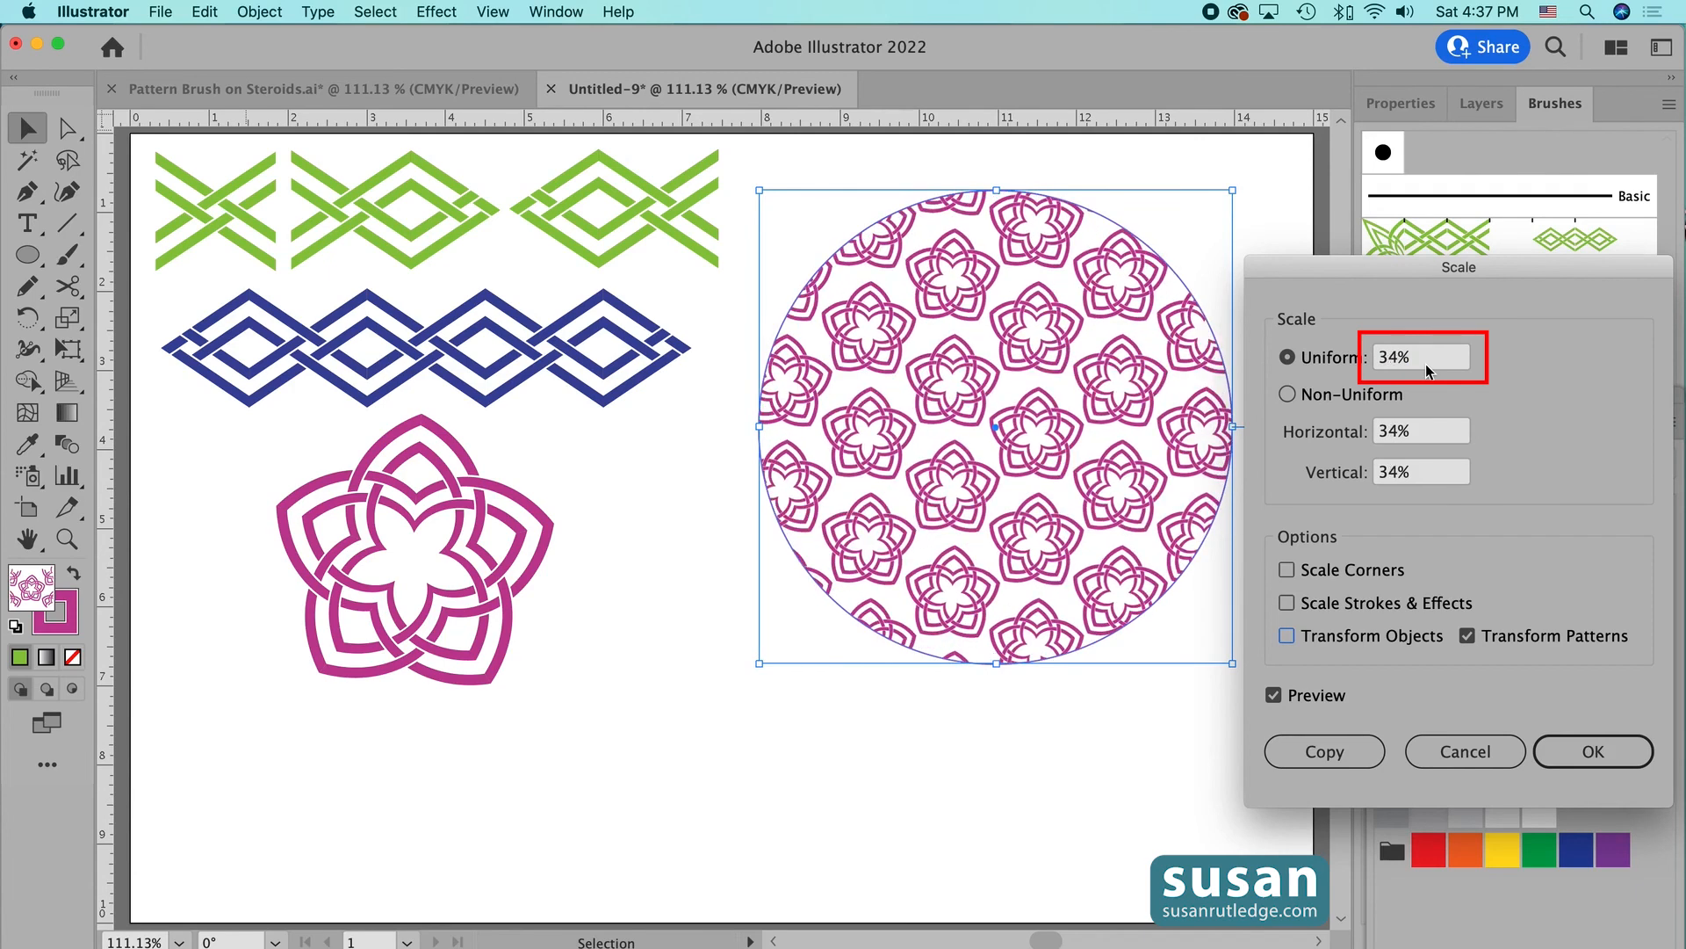
click(1595, 755)
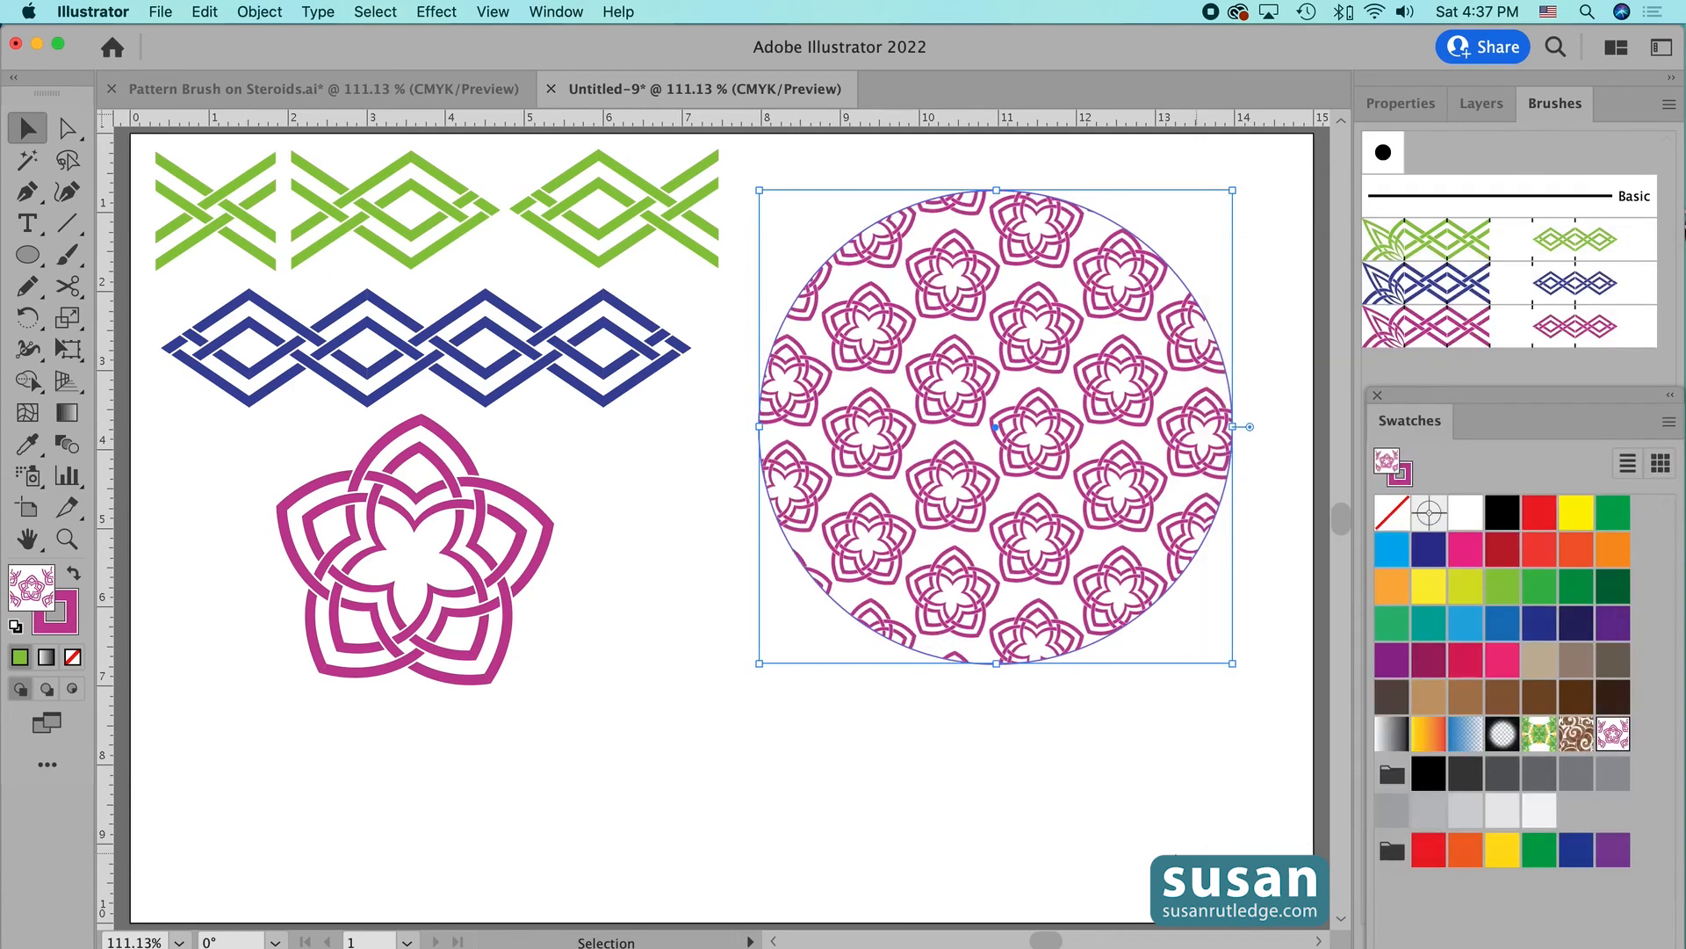
click(1041, 702)
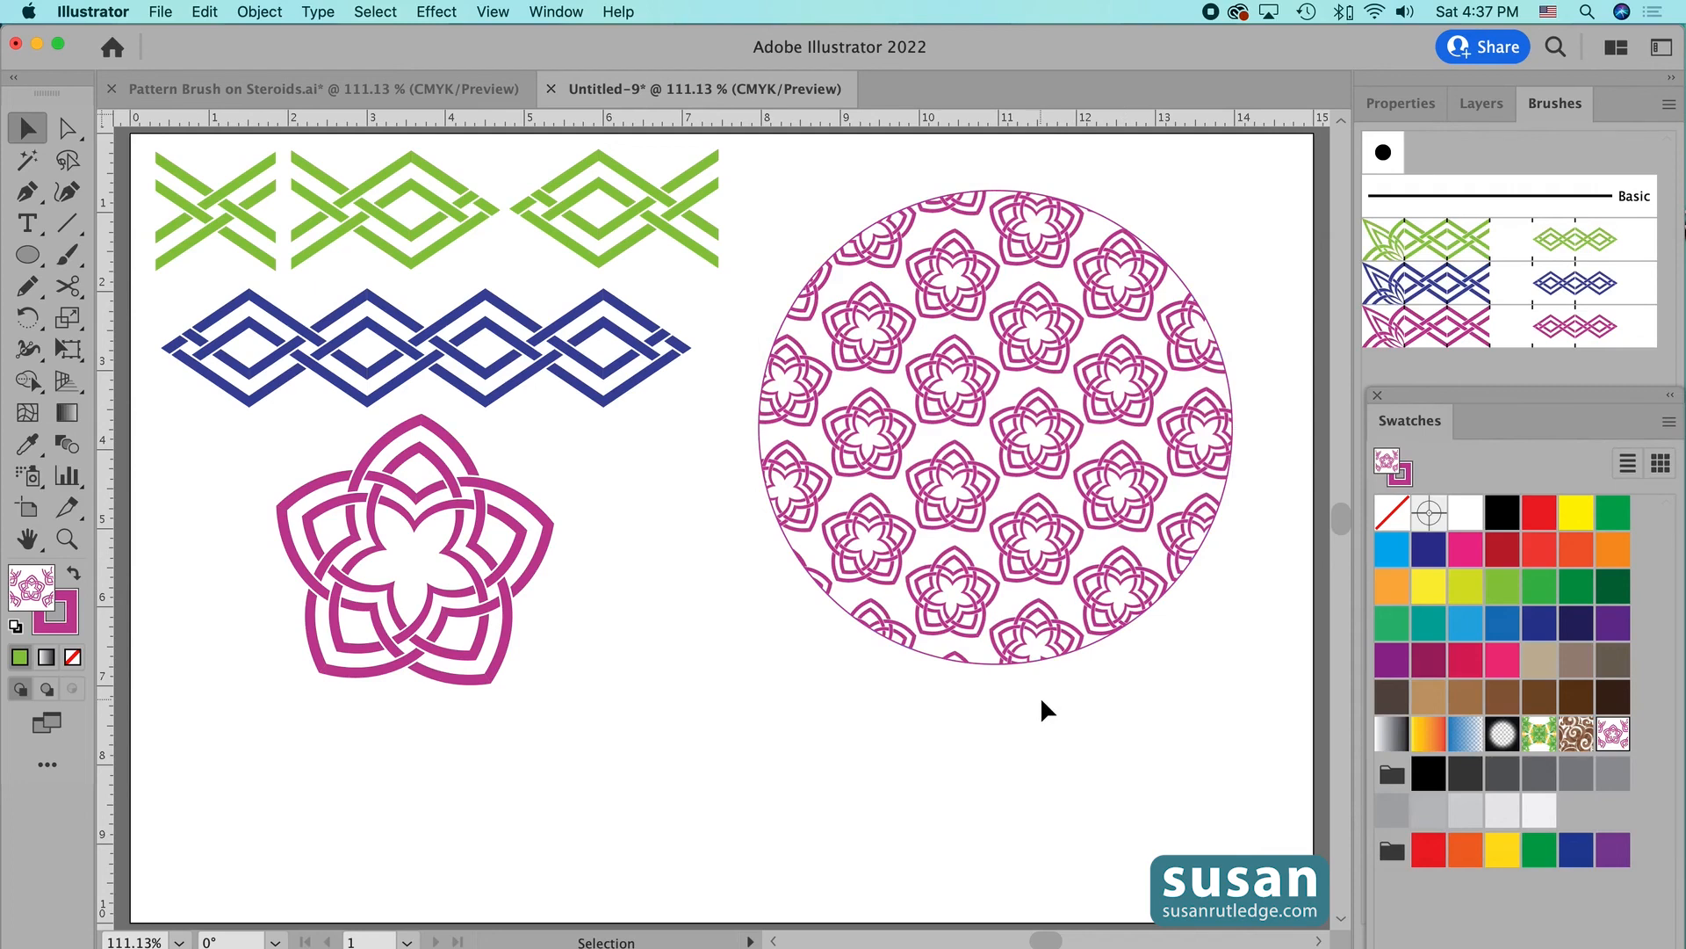
- Set the pattern-filled circle's stroke to none and deselect it
click(1133, 522)
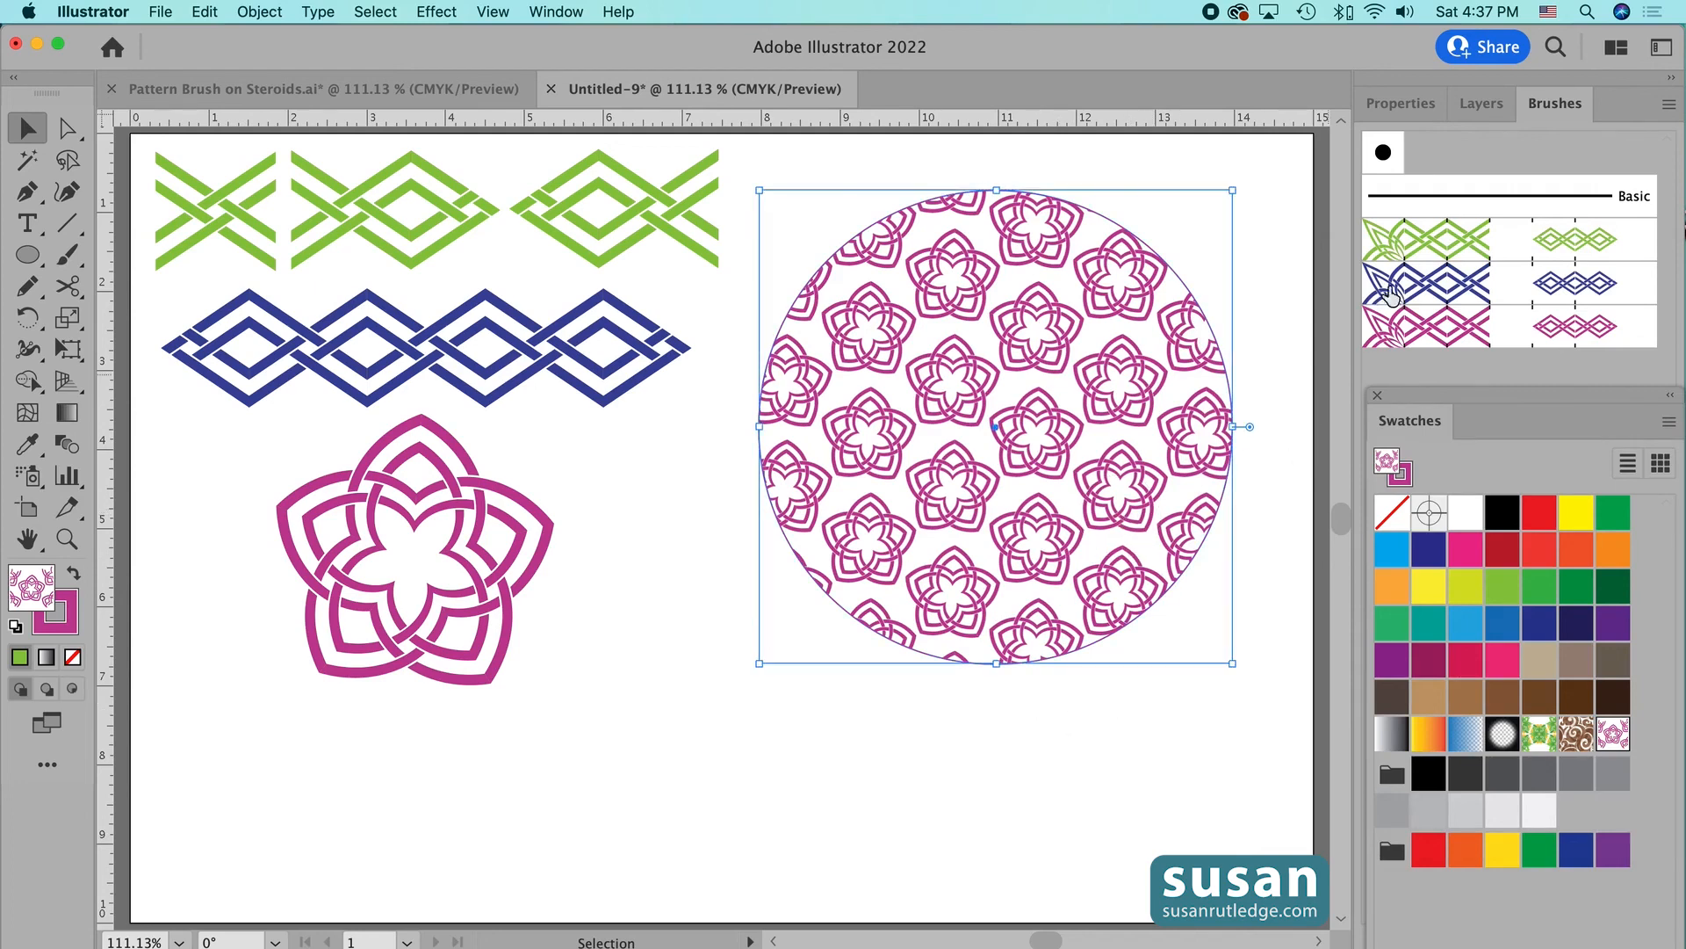
click(1400, 108)
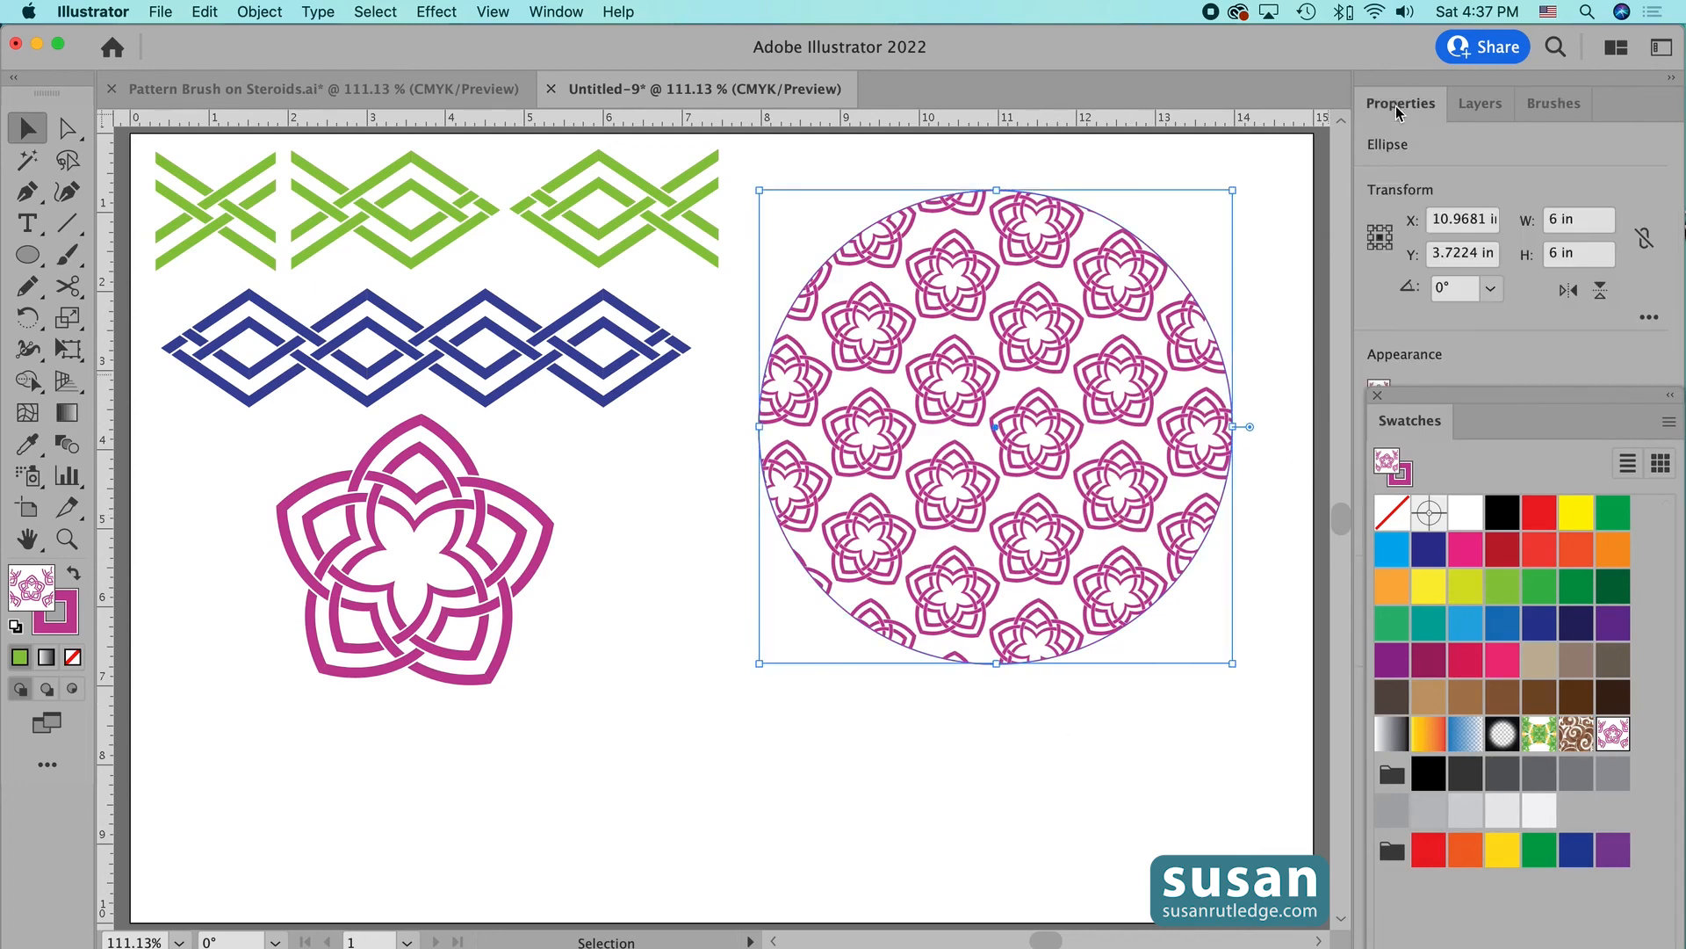
click(1377, 395)
click(1379, 429)
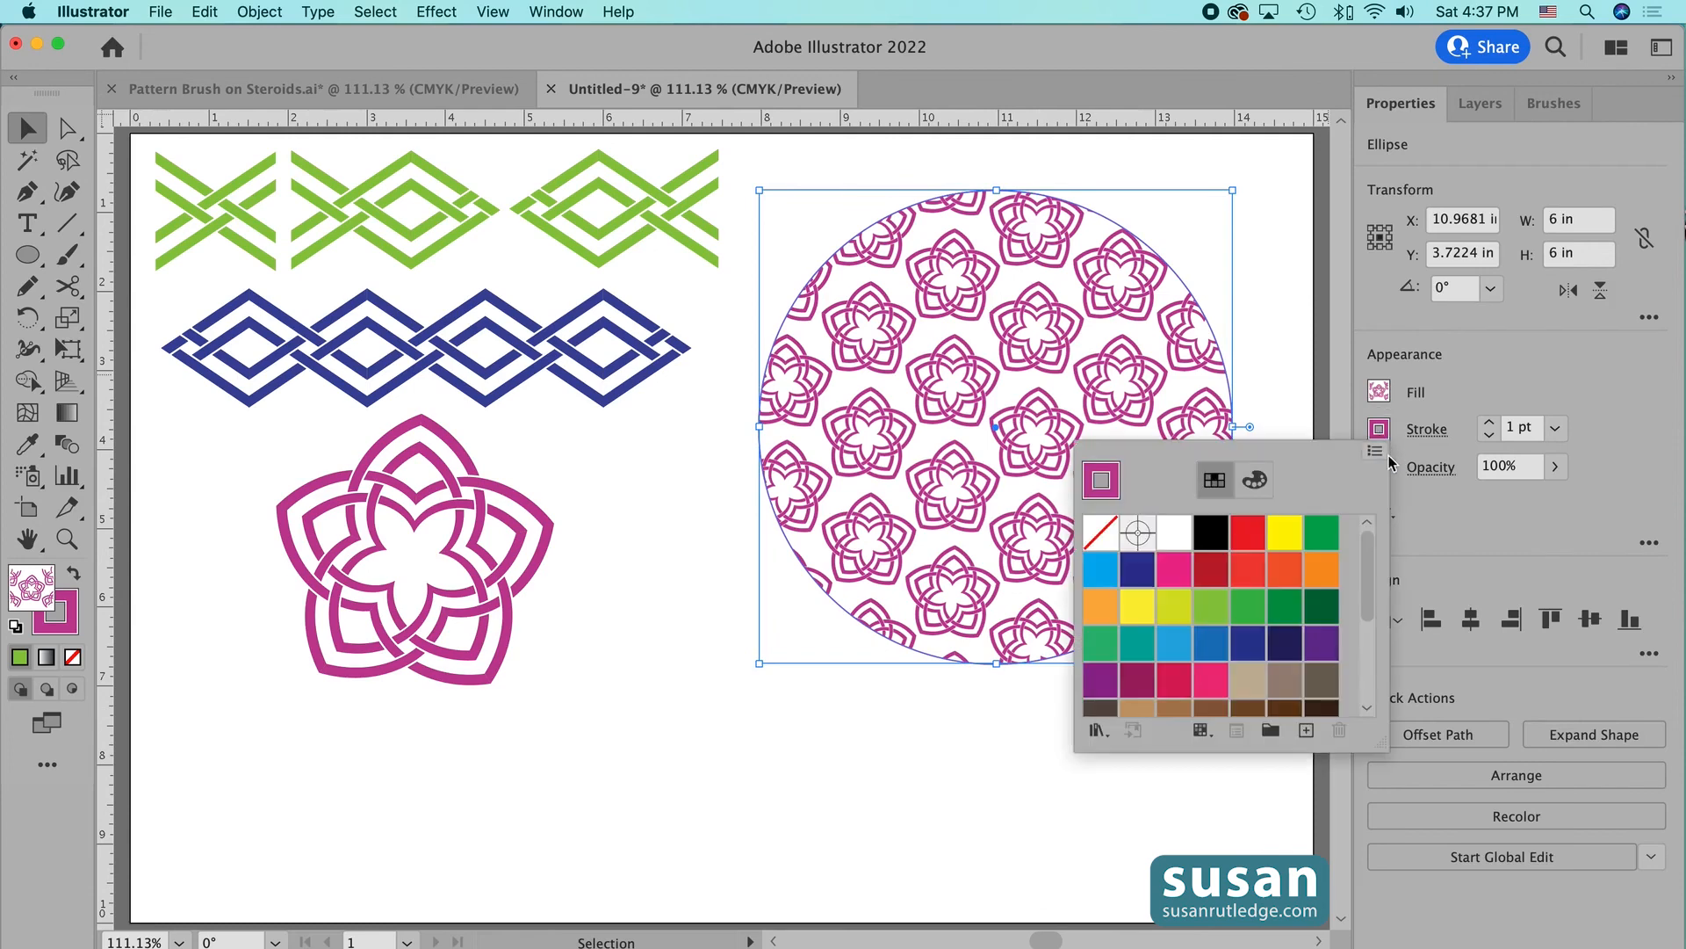
click(1100, 532)
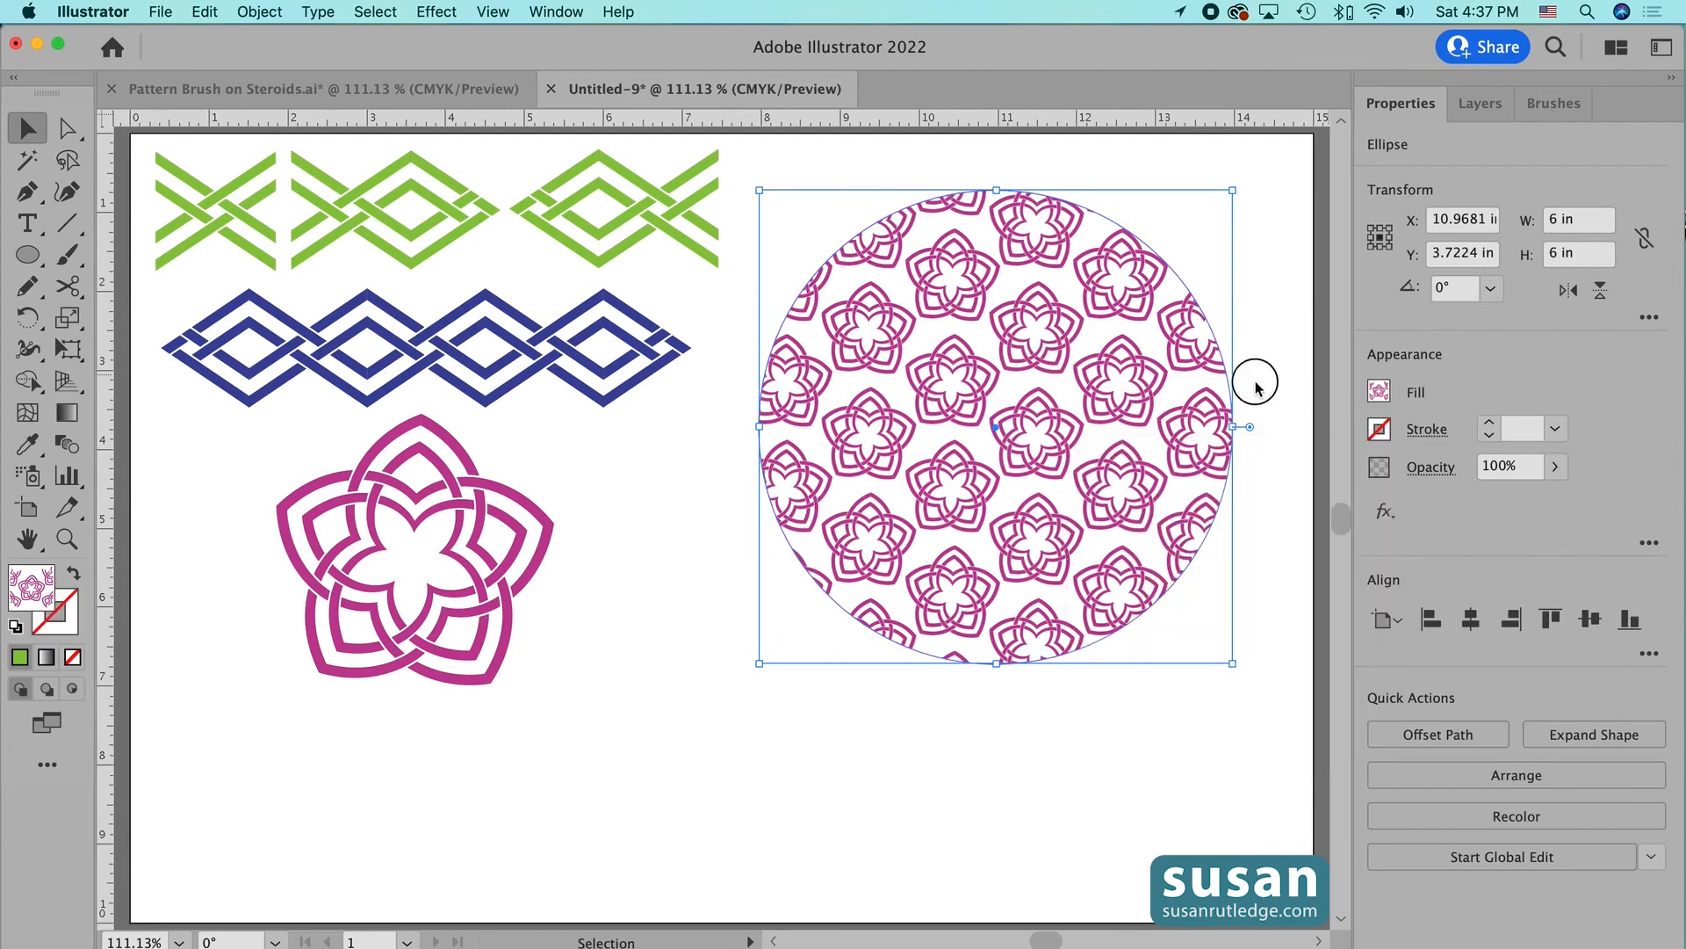
click(1124, 701)
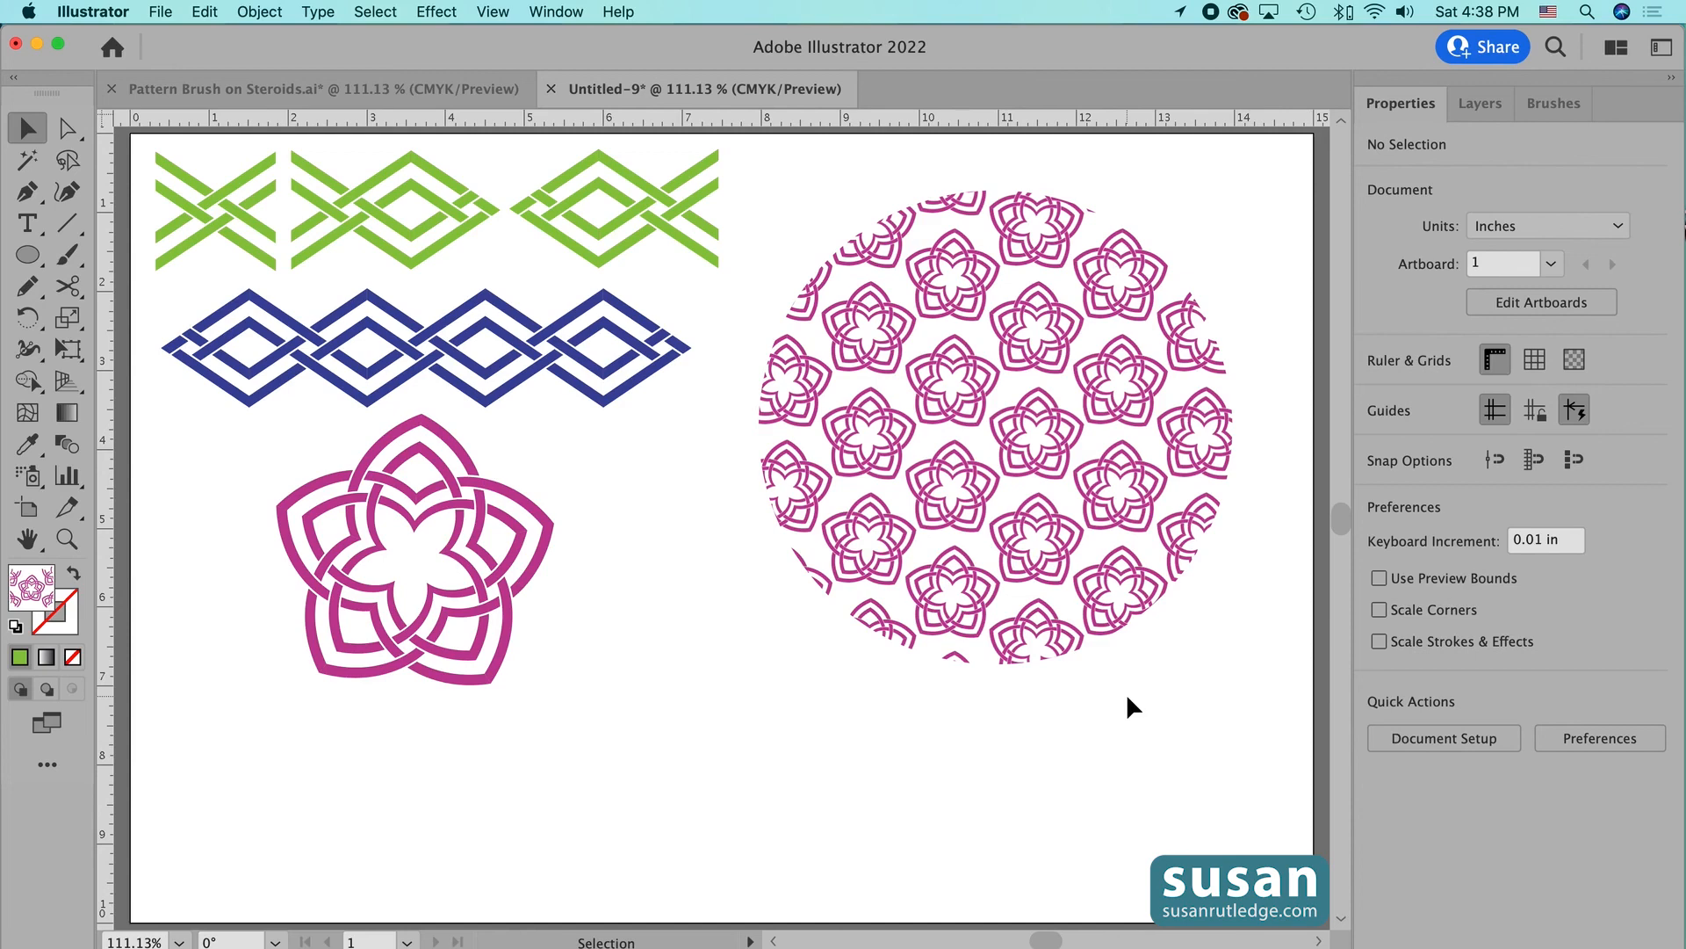
- Copy the pattern-filled circle and paste the duplicate exactly in place over the original
click(1057, 437)
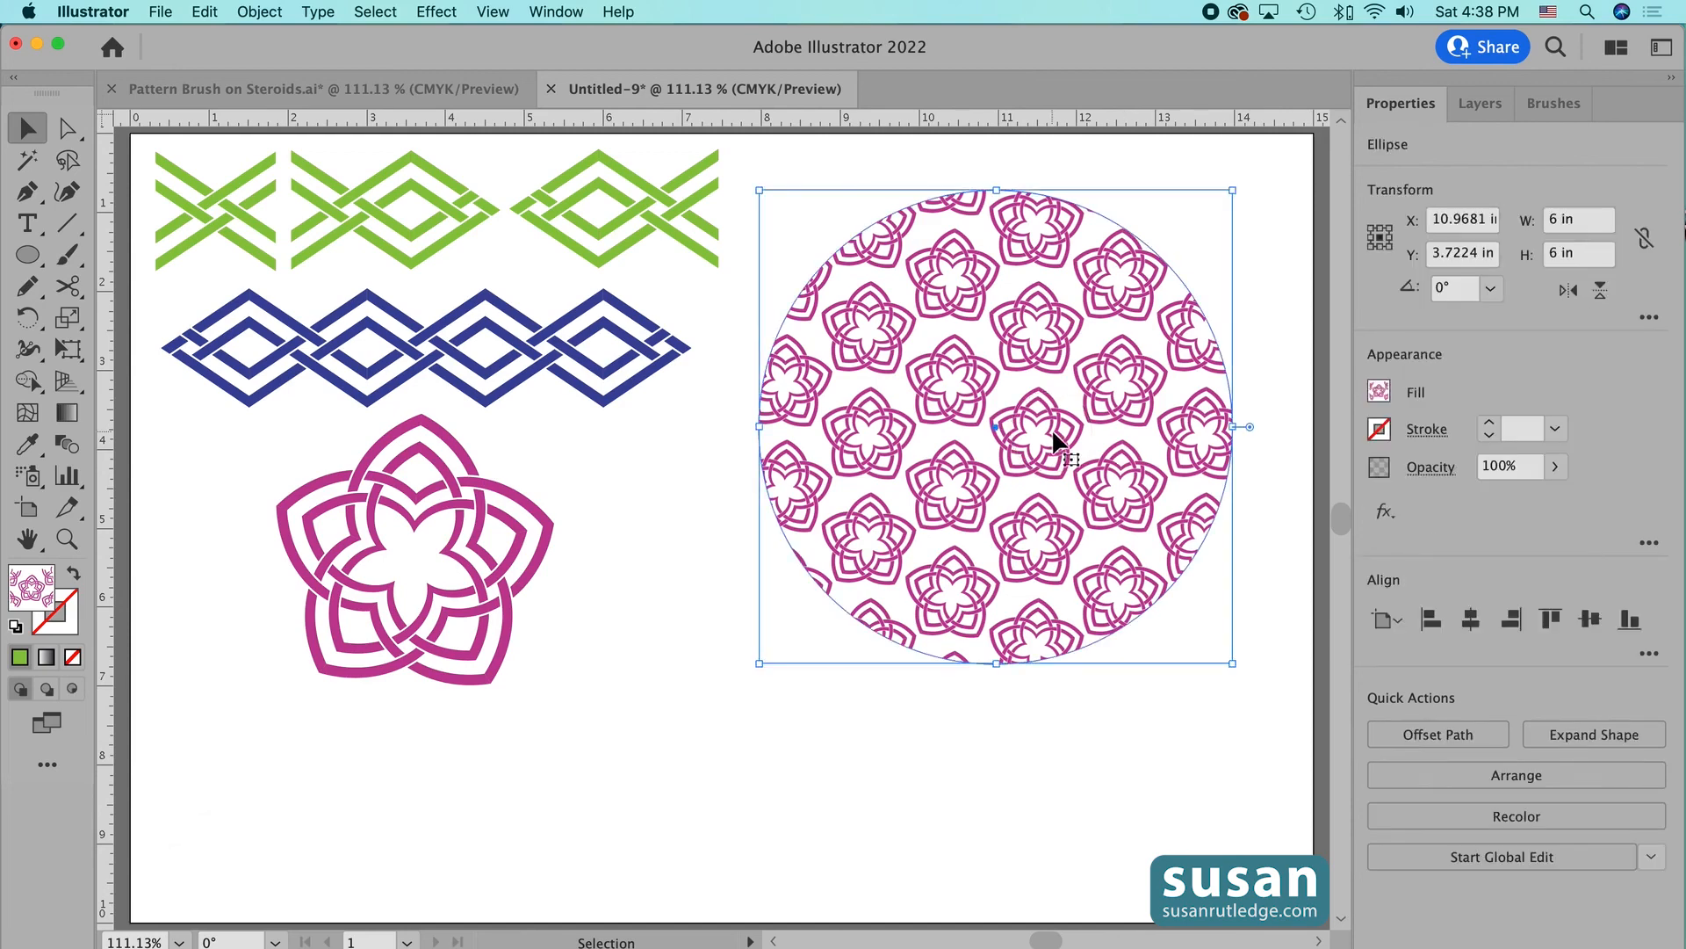
key(super+c)
key(a)
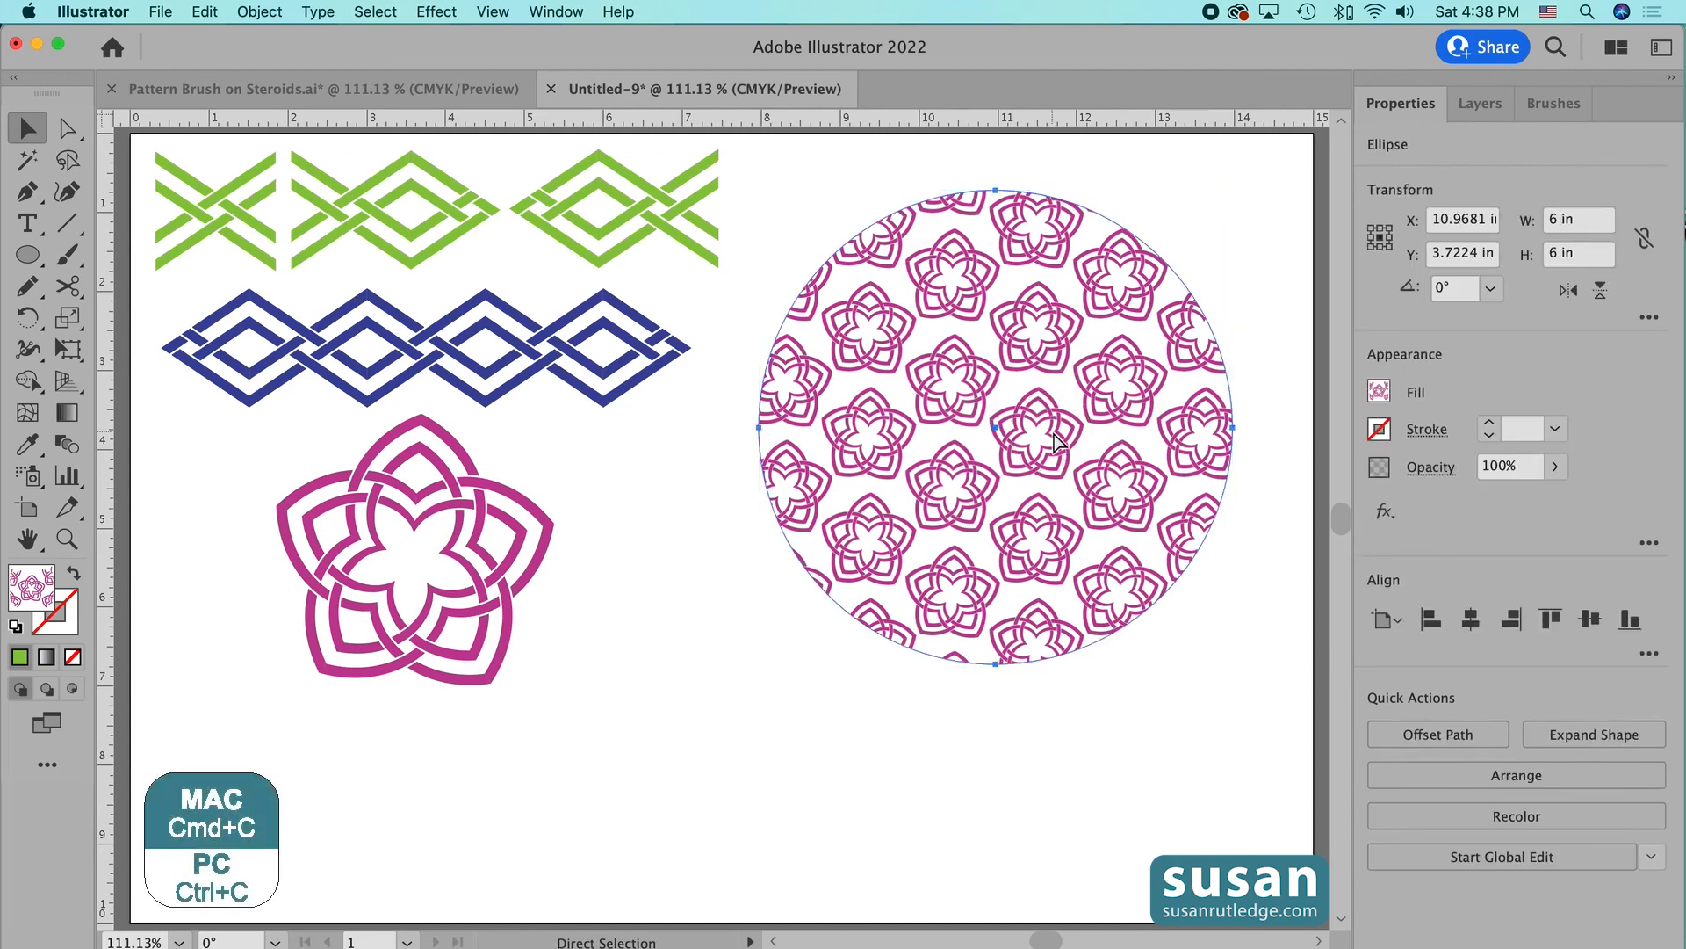
key(v)
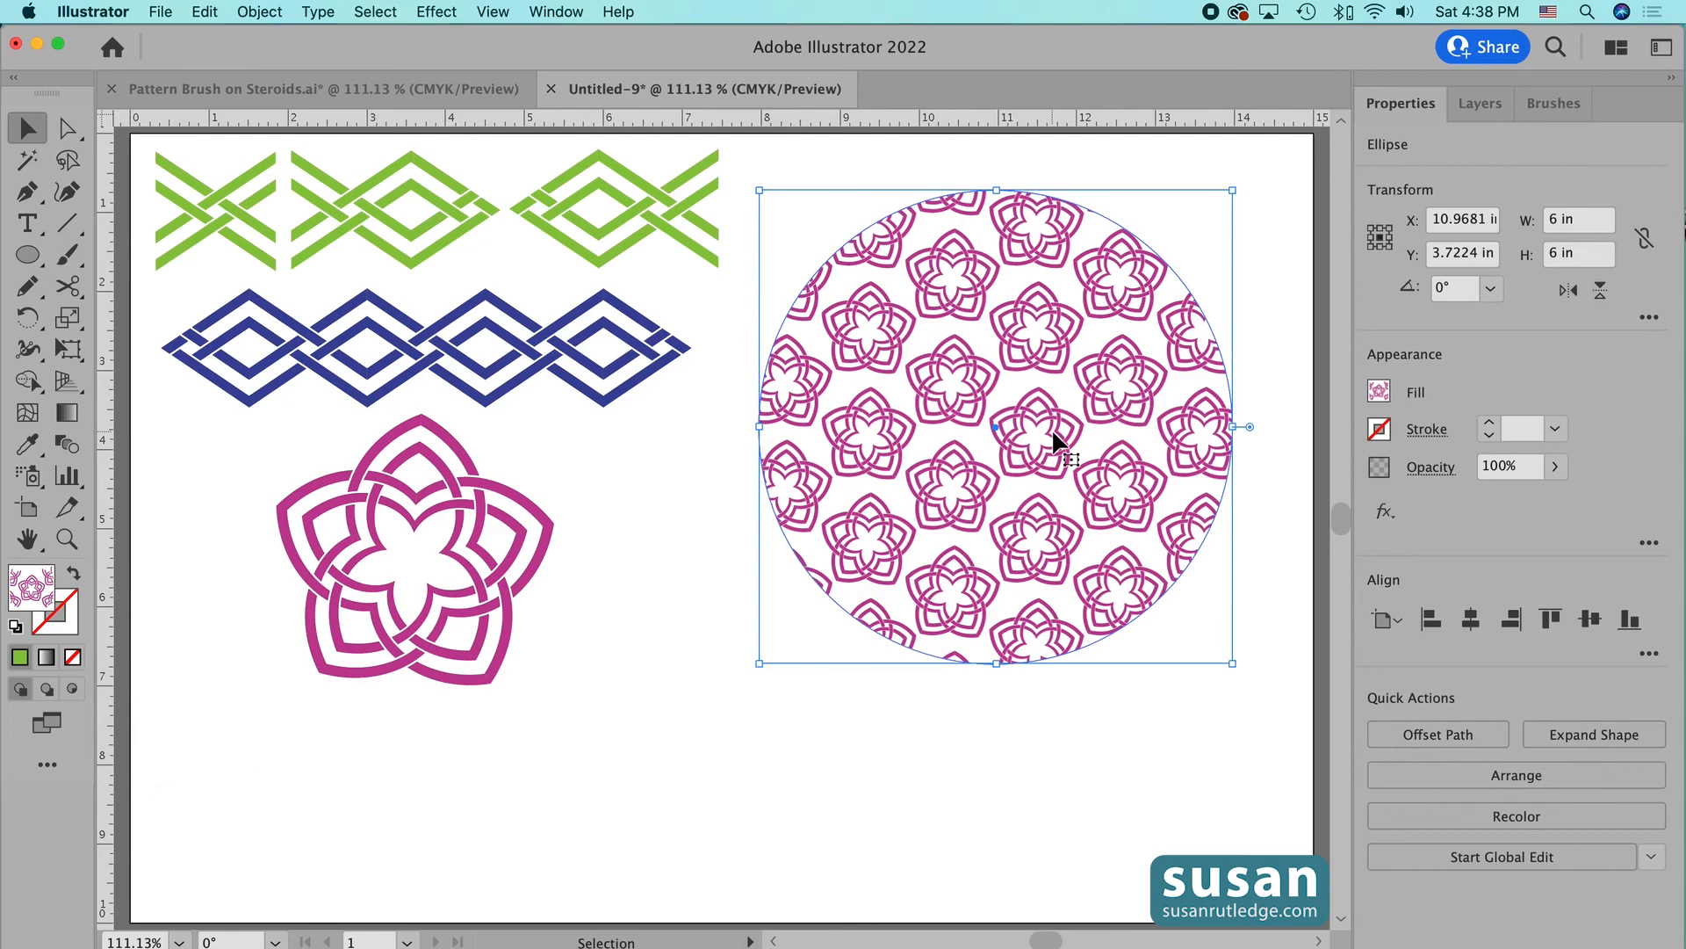
key(shift+super+v)
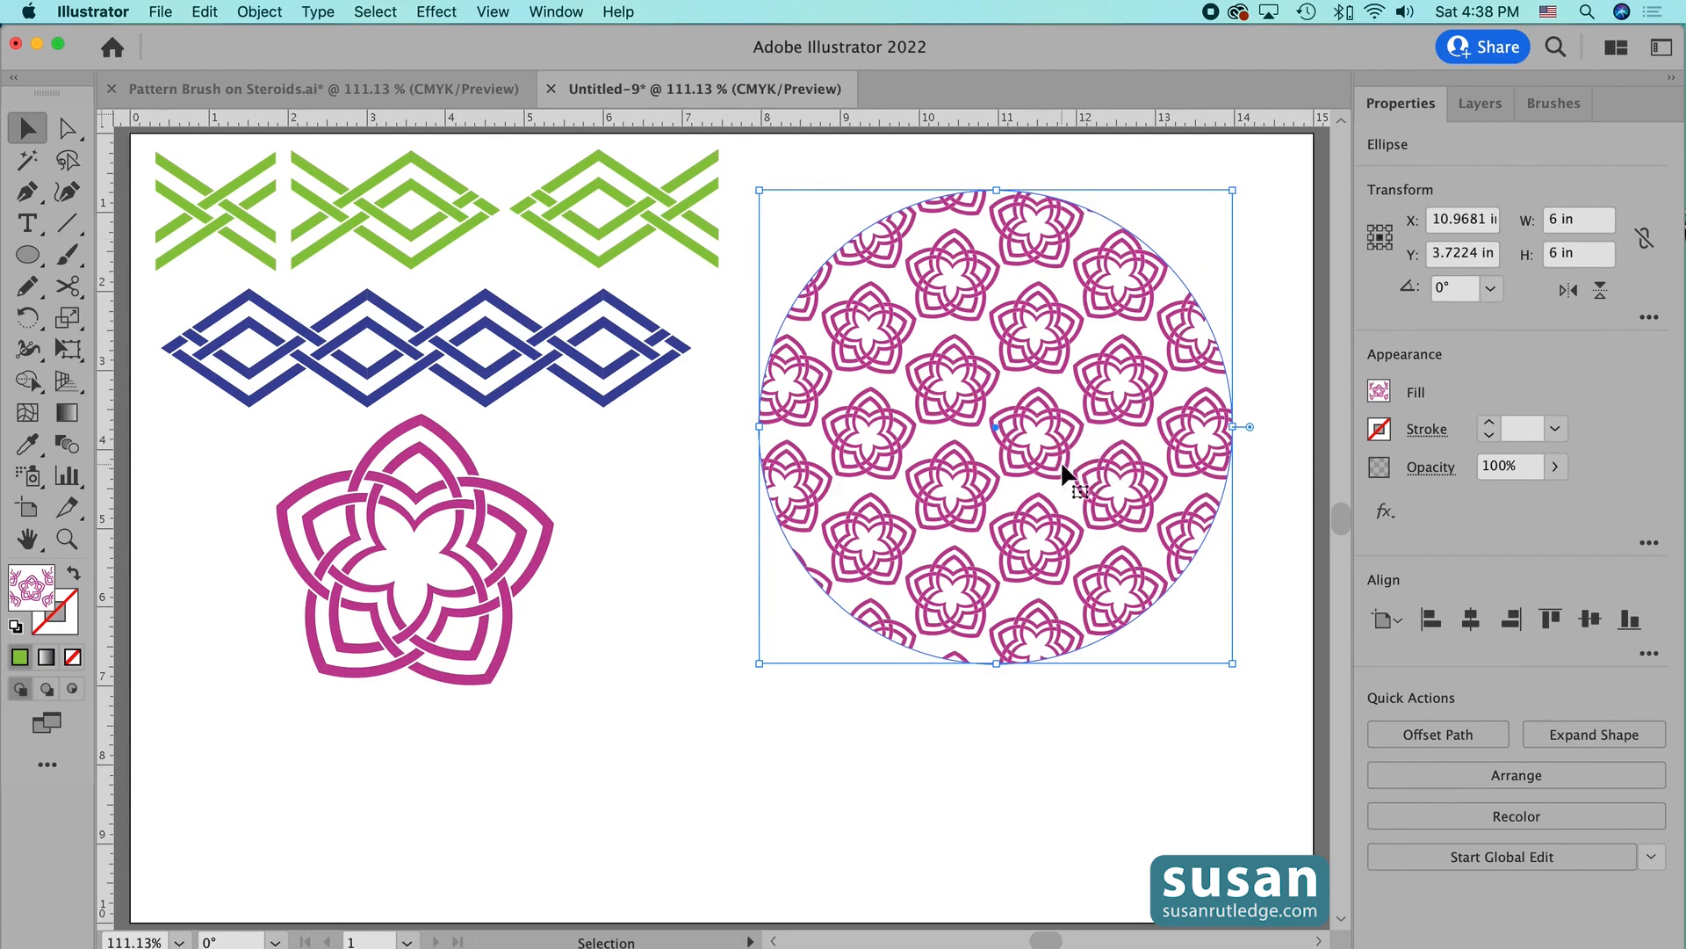
- Target the lower of the two stacked circles and fill it with solid yellow-green as the pattern's background
click(1481, 102)
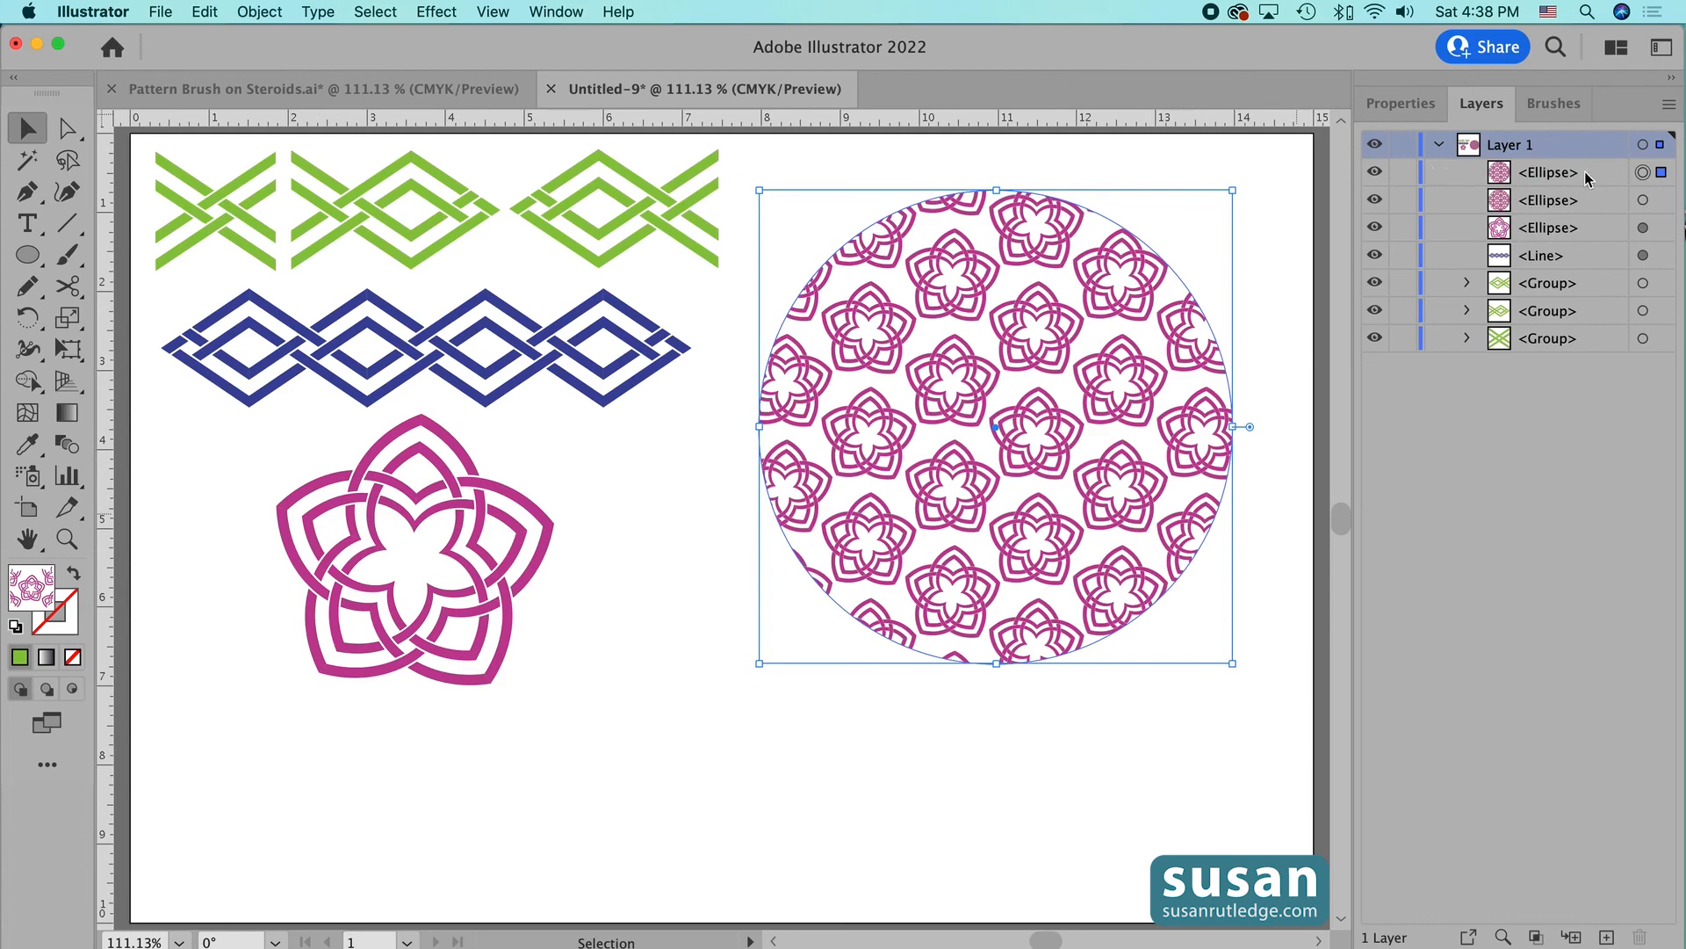
click(1643, 200)
click(1414, 106)
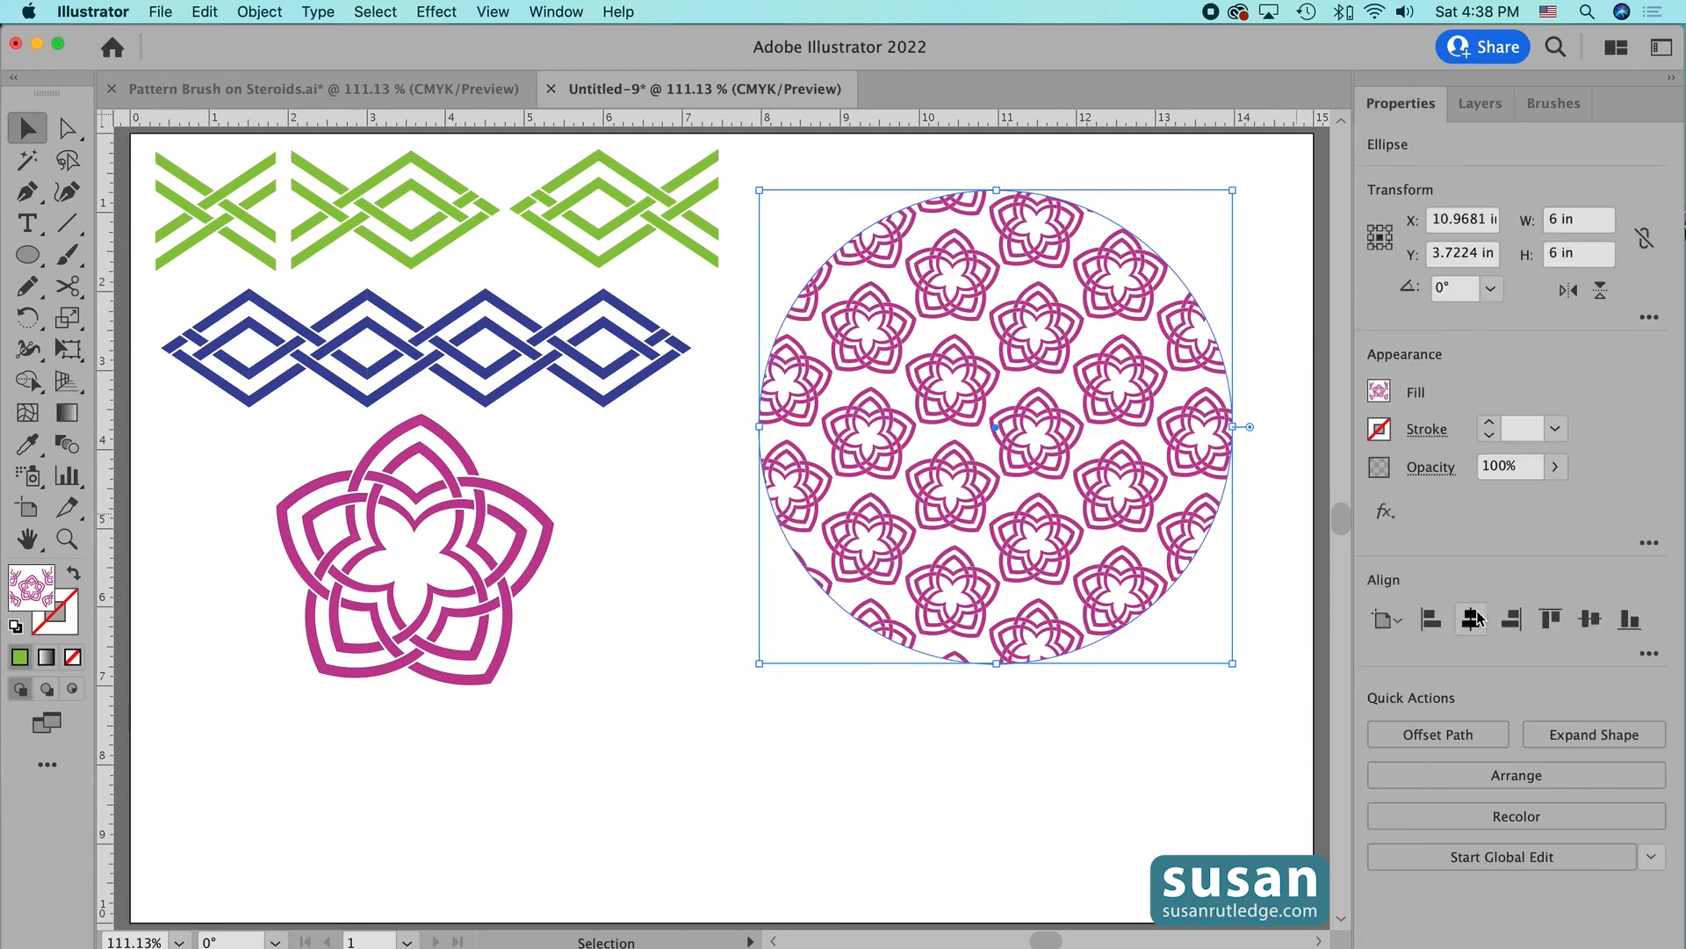
click(1380, 392)
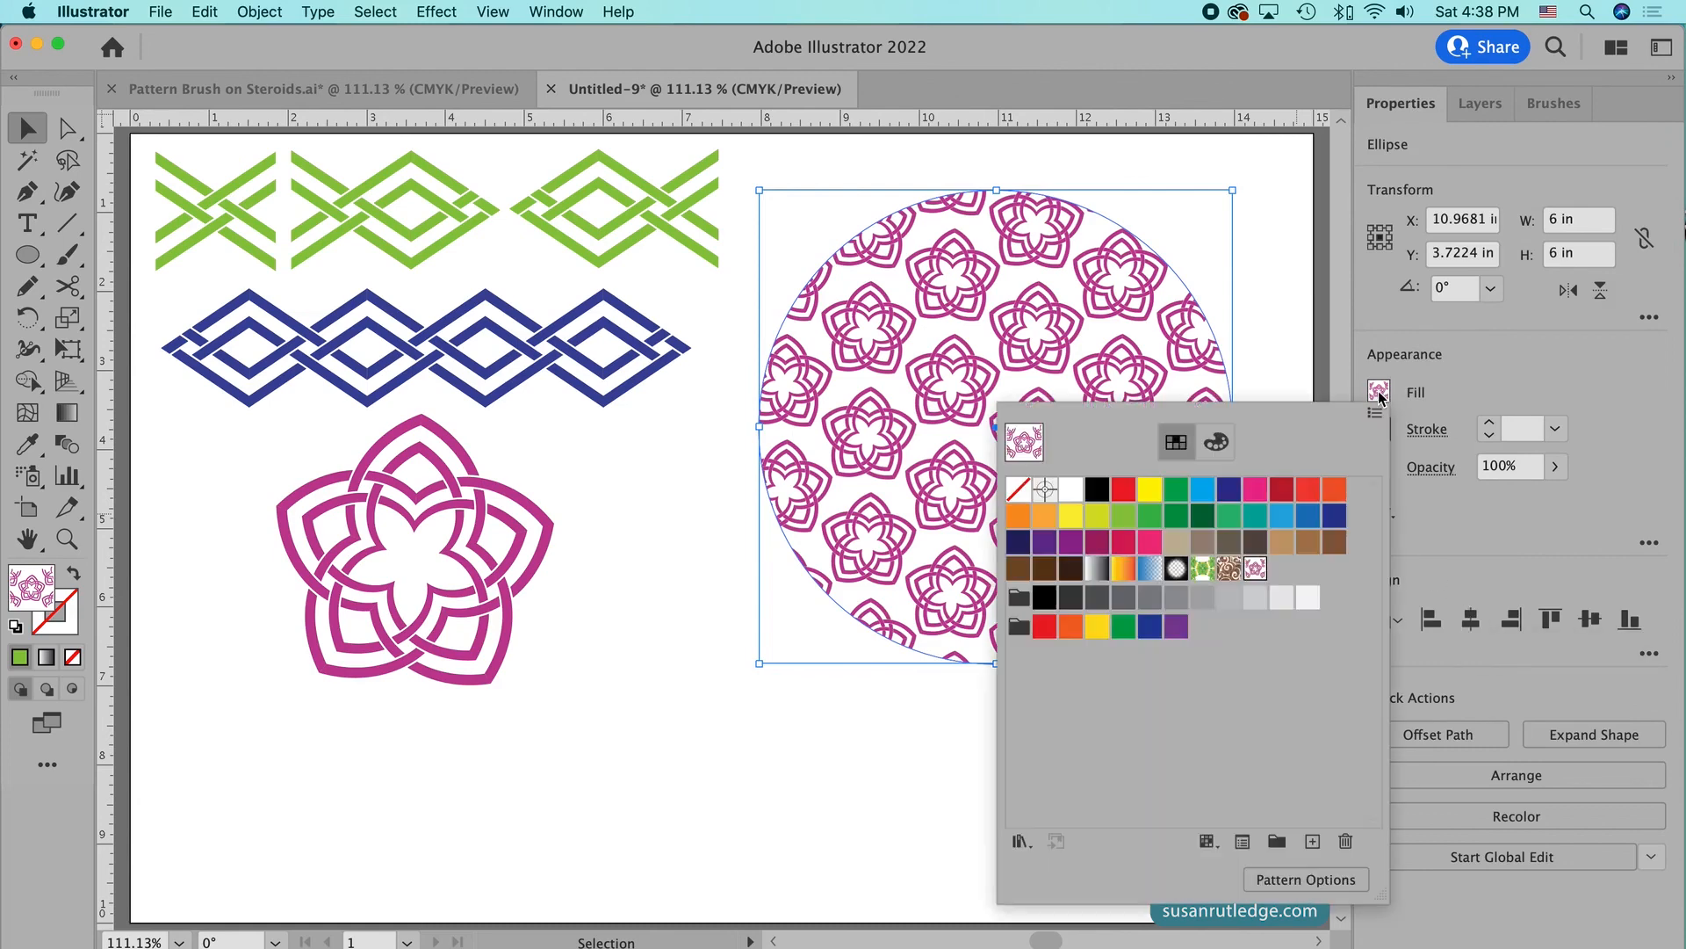
click(1097, 518)
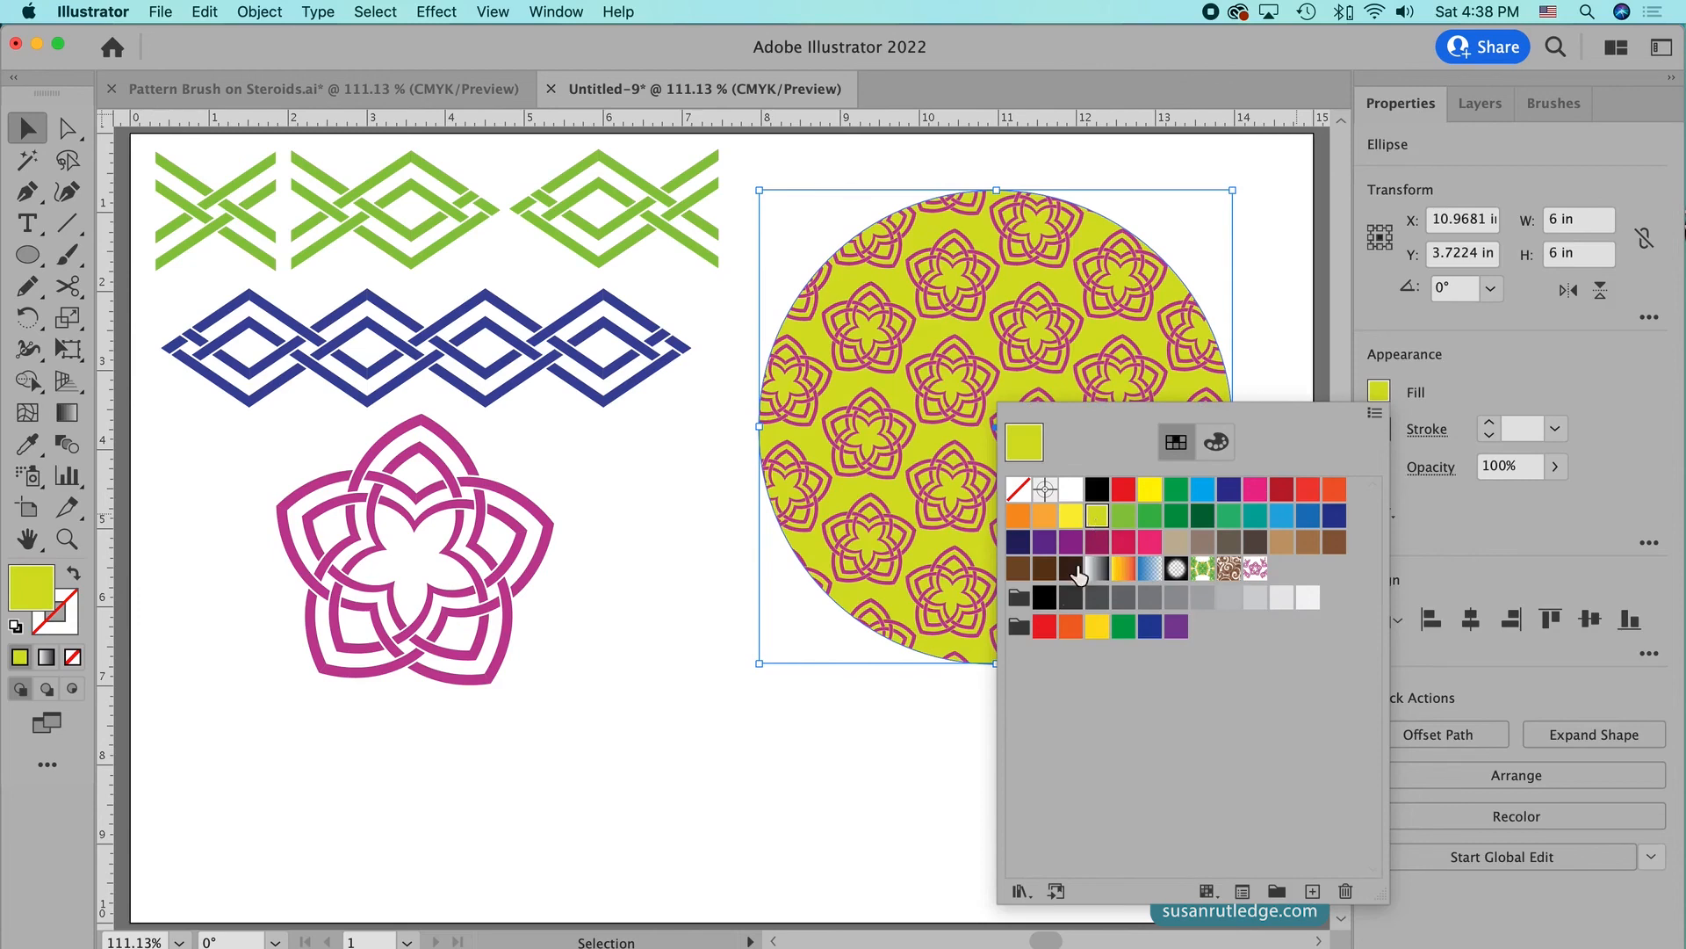
click(945, 773)
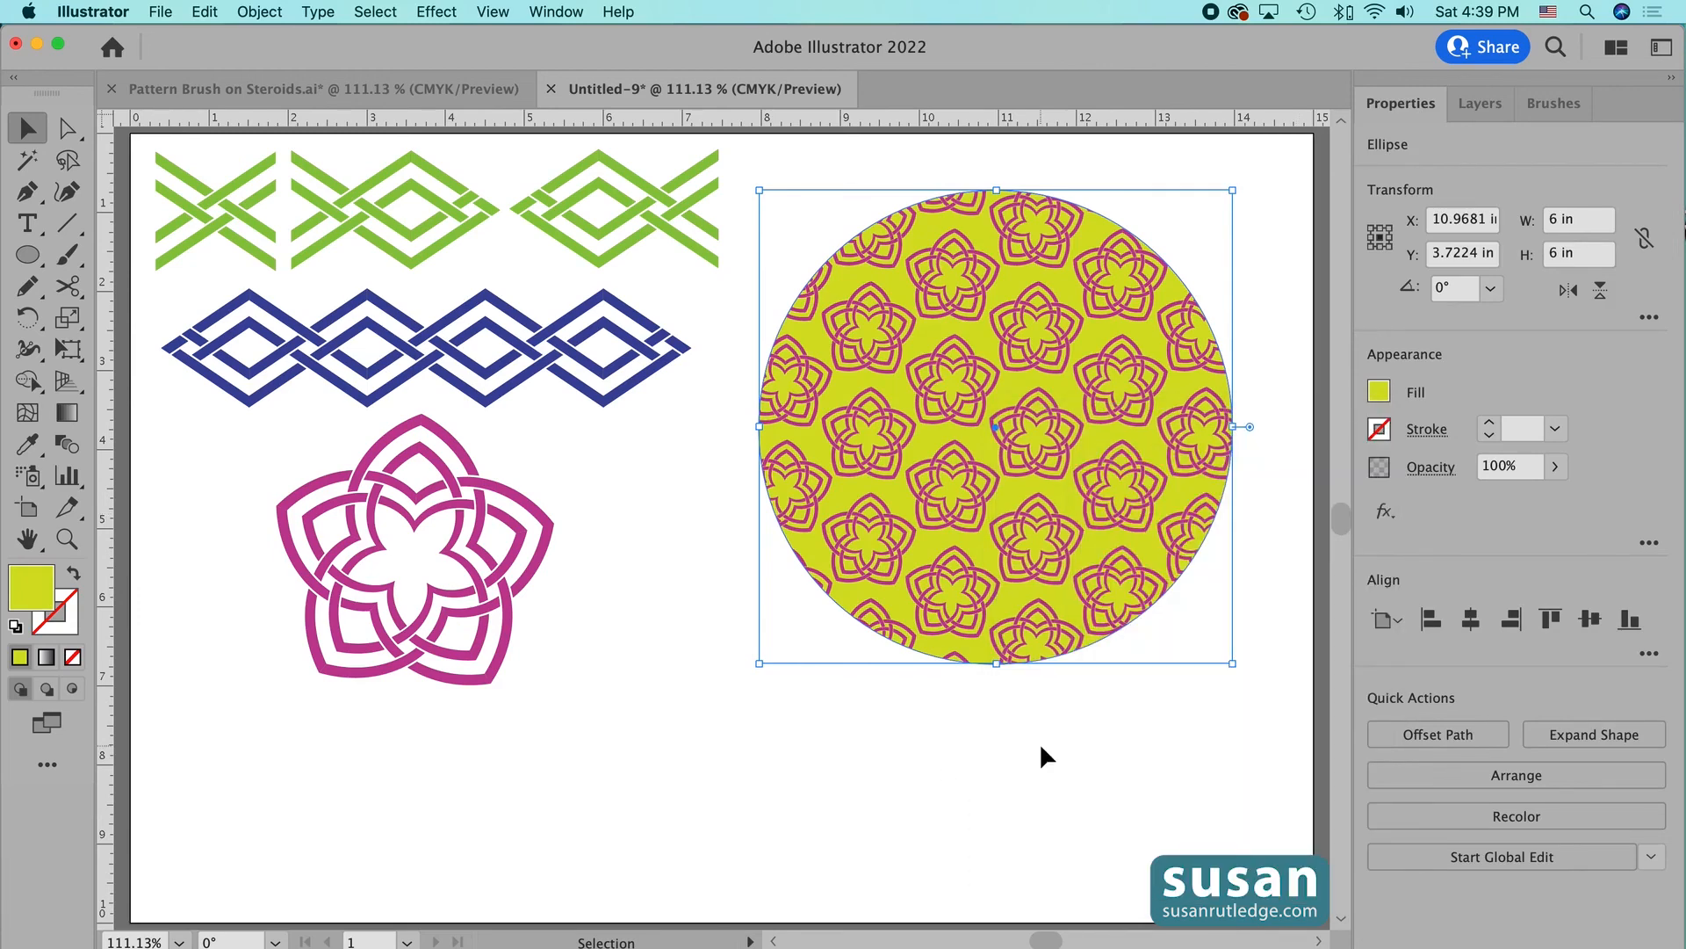
click(1040, 741)
- Group the pattern circle with its yellow-green background circle, shift the group slightly up and to the right, and deselect it
drag(689, 452, 1054, 607)
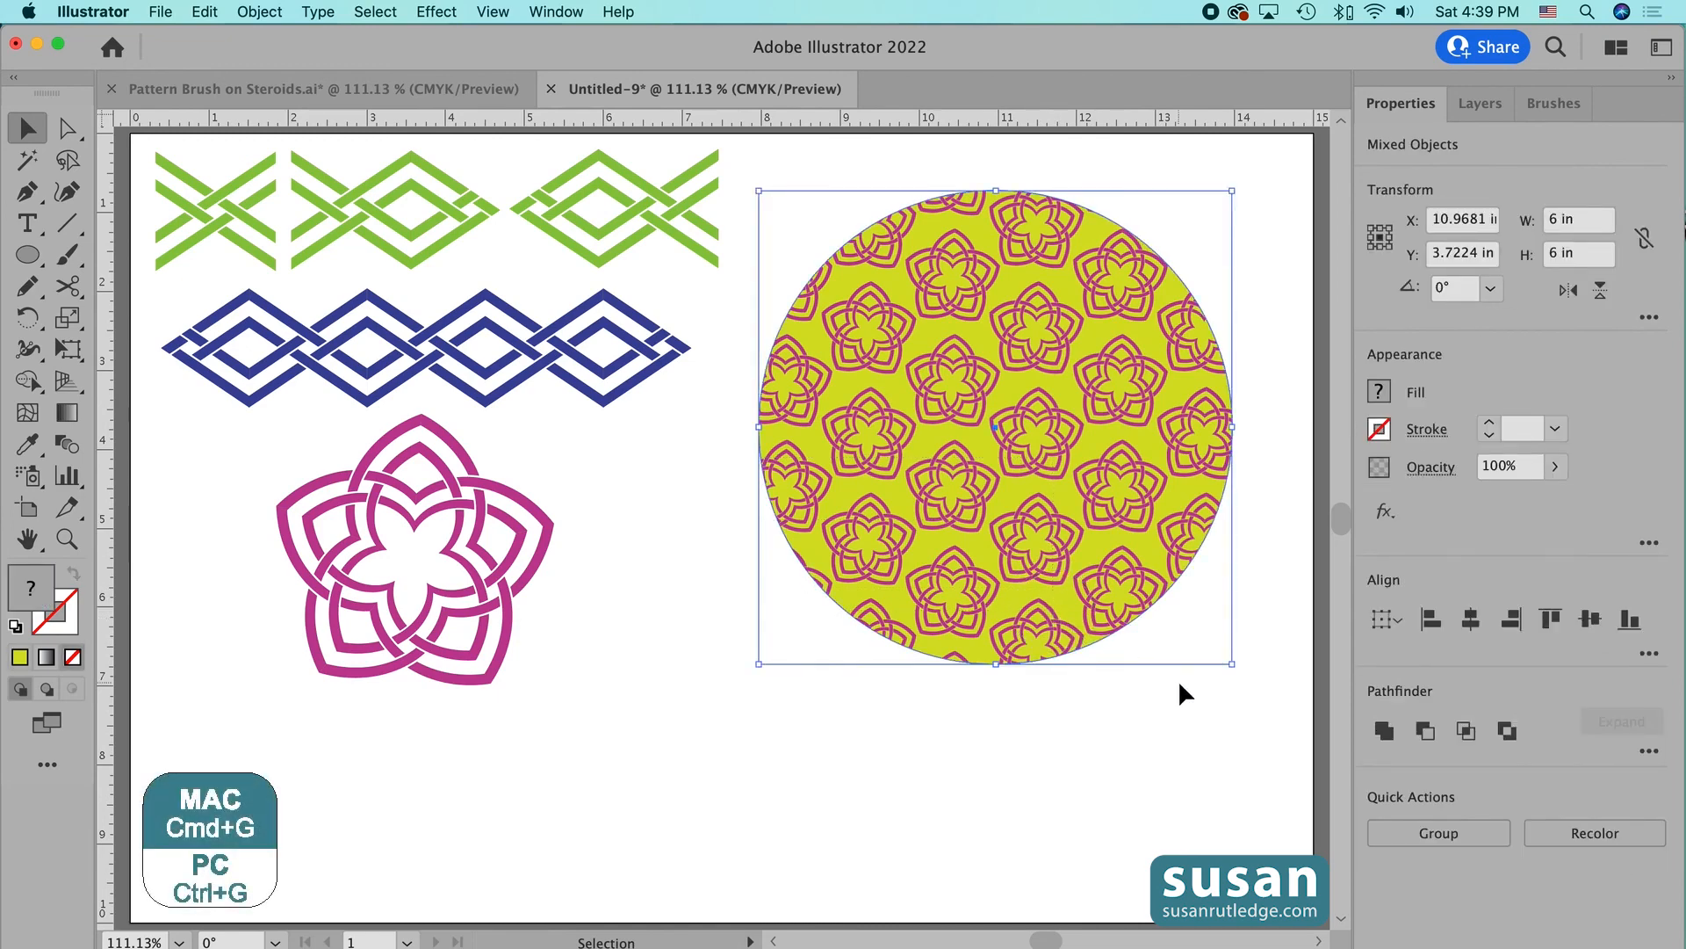
key(super+g)
mouse_move(1120, 519)
mouse_down()
mouse_move(1104, 470)
mouse_move(1139, 502)
mouse_up()
click(1176, 746)
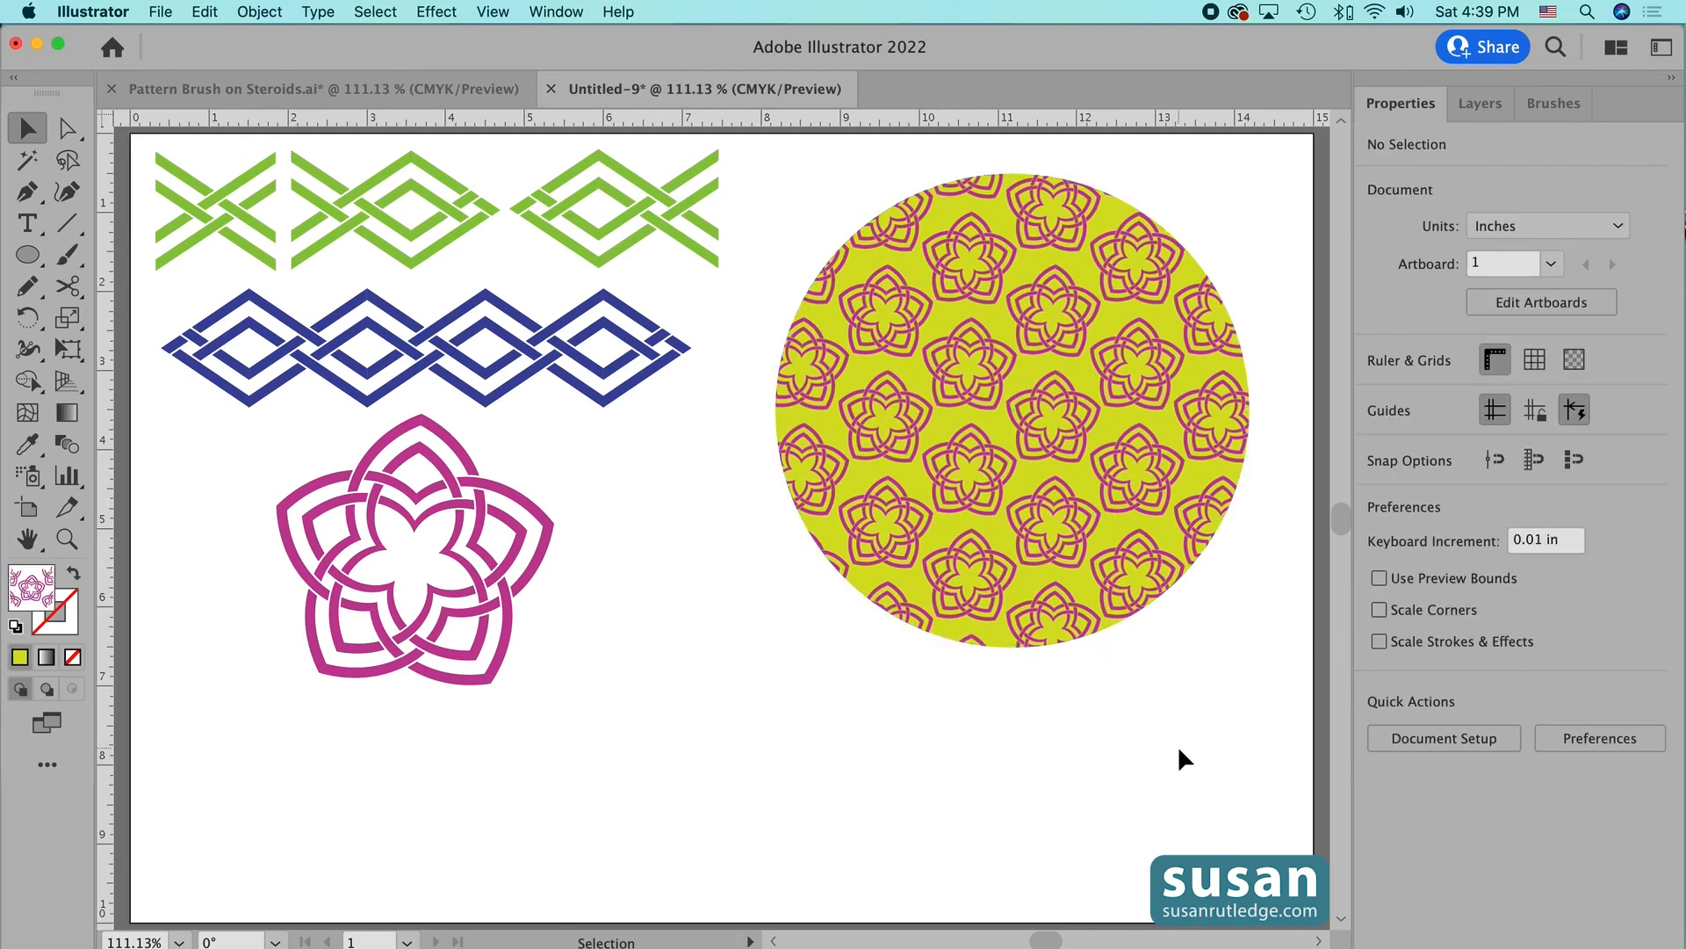